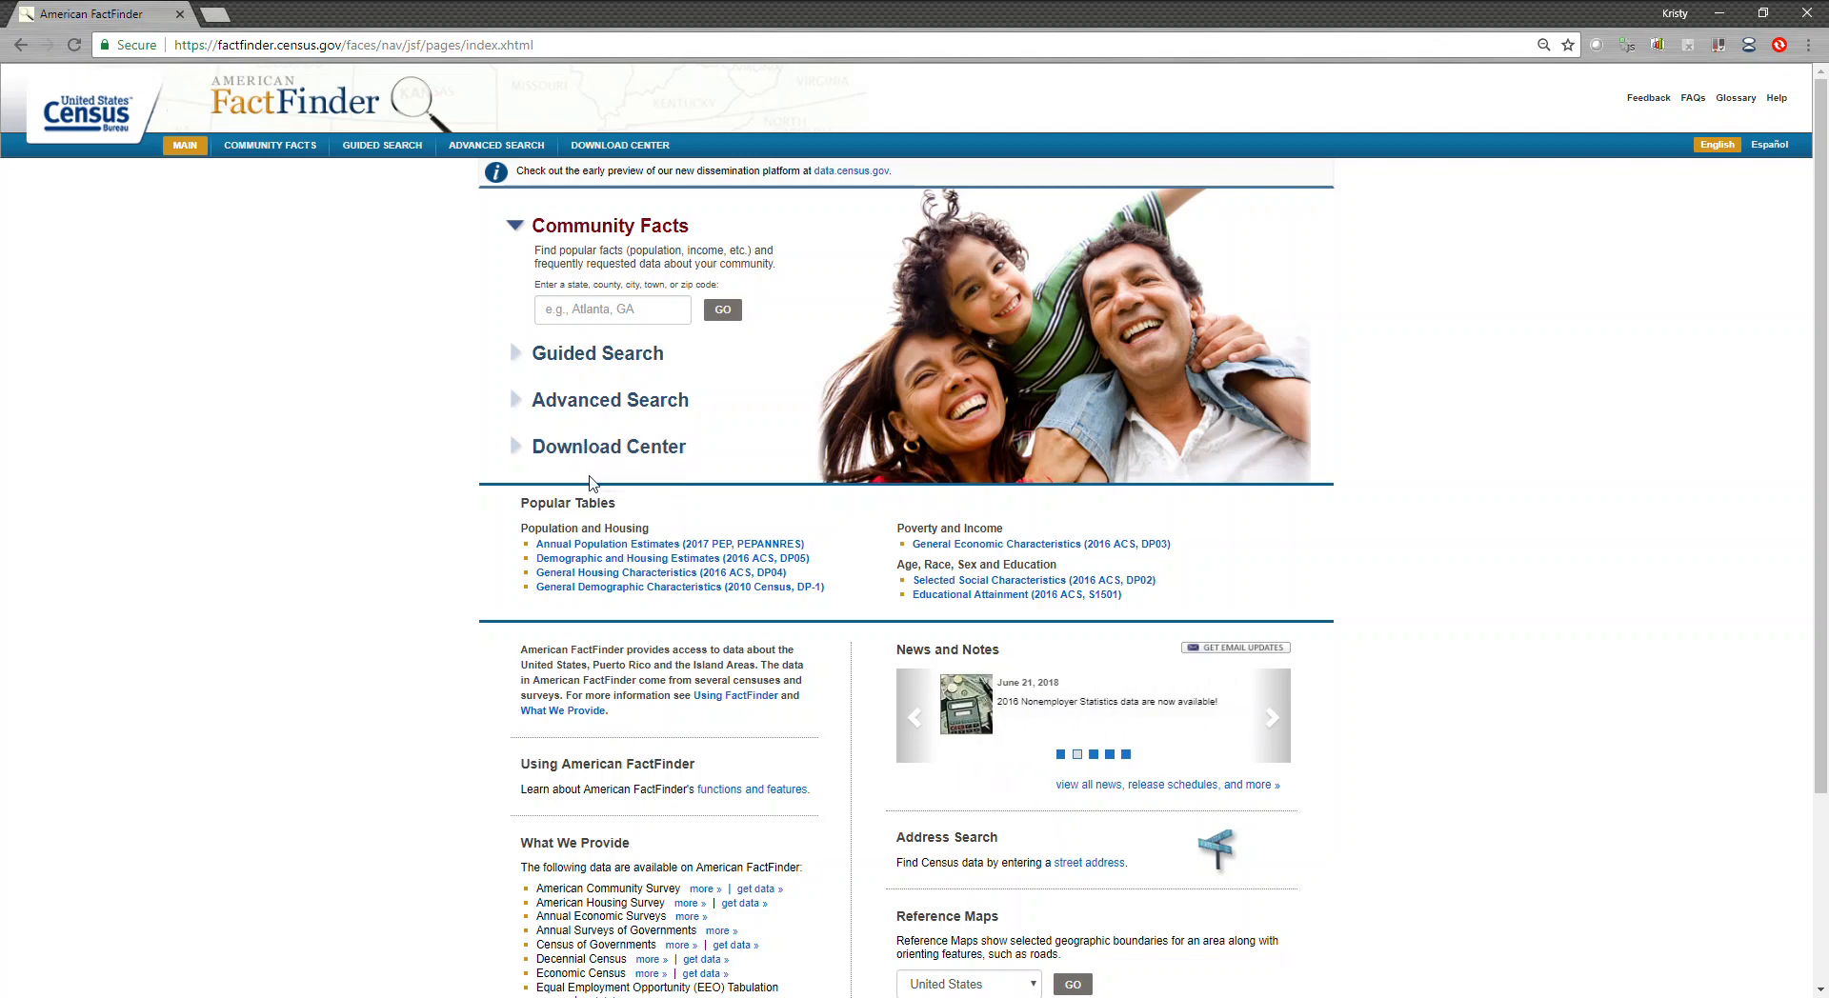
Open the Annual Population Estimates (2017 PEP, PEPANNRES) table and display it for all counties within Tennessee
left_click(597, 546)
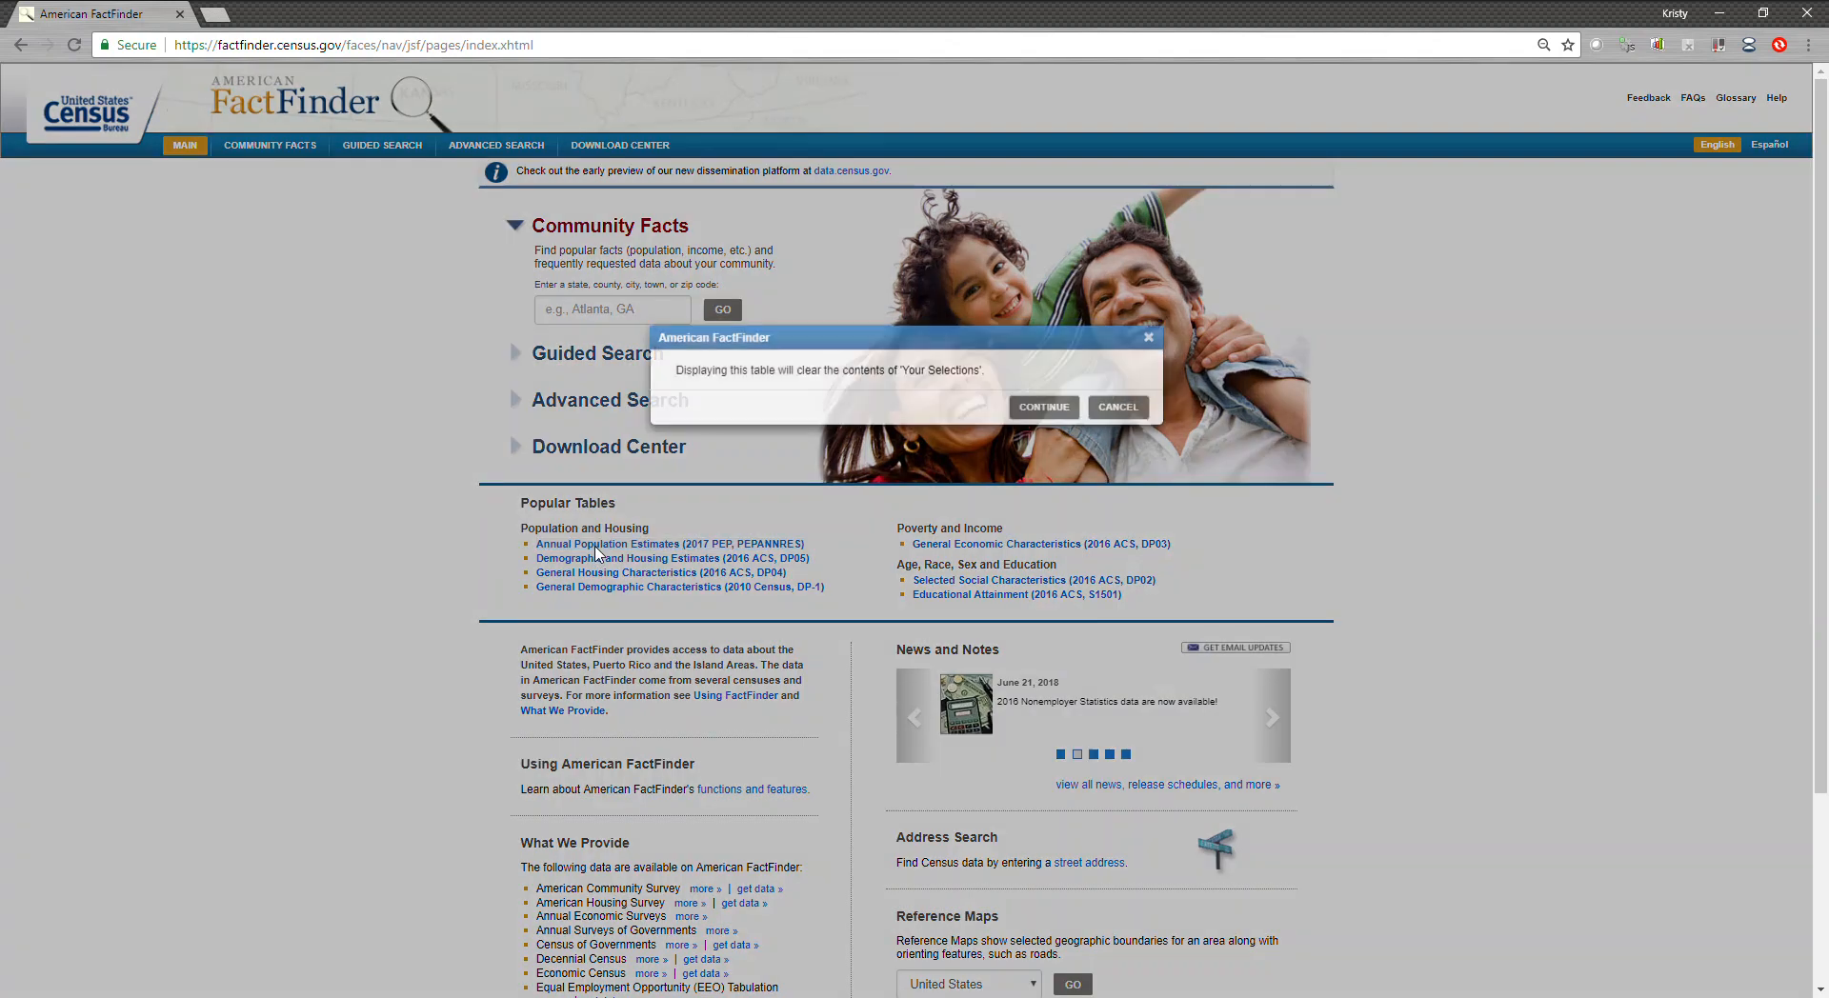
left_click(1073, 421)
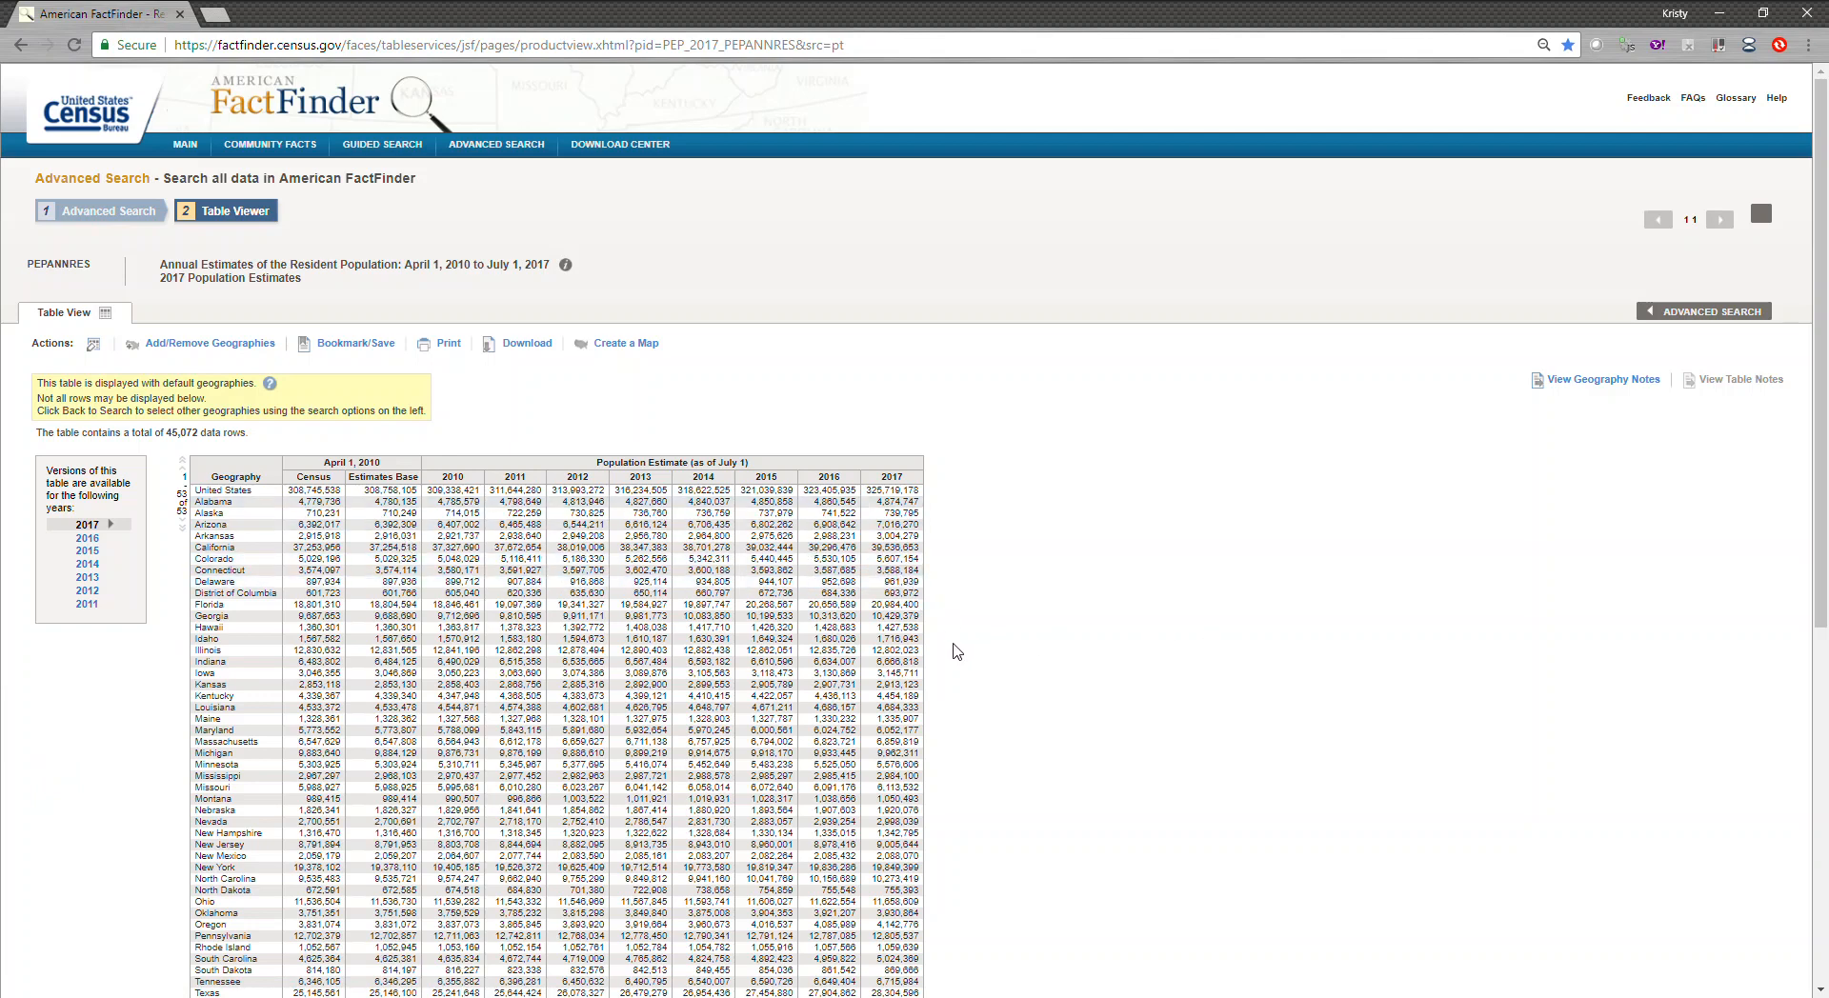
left_click(216, 351)
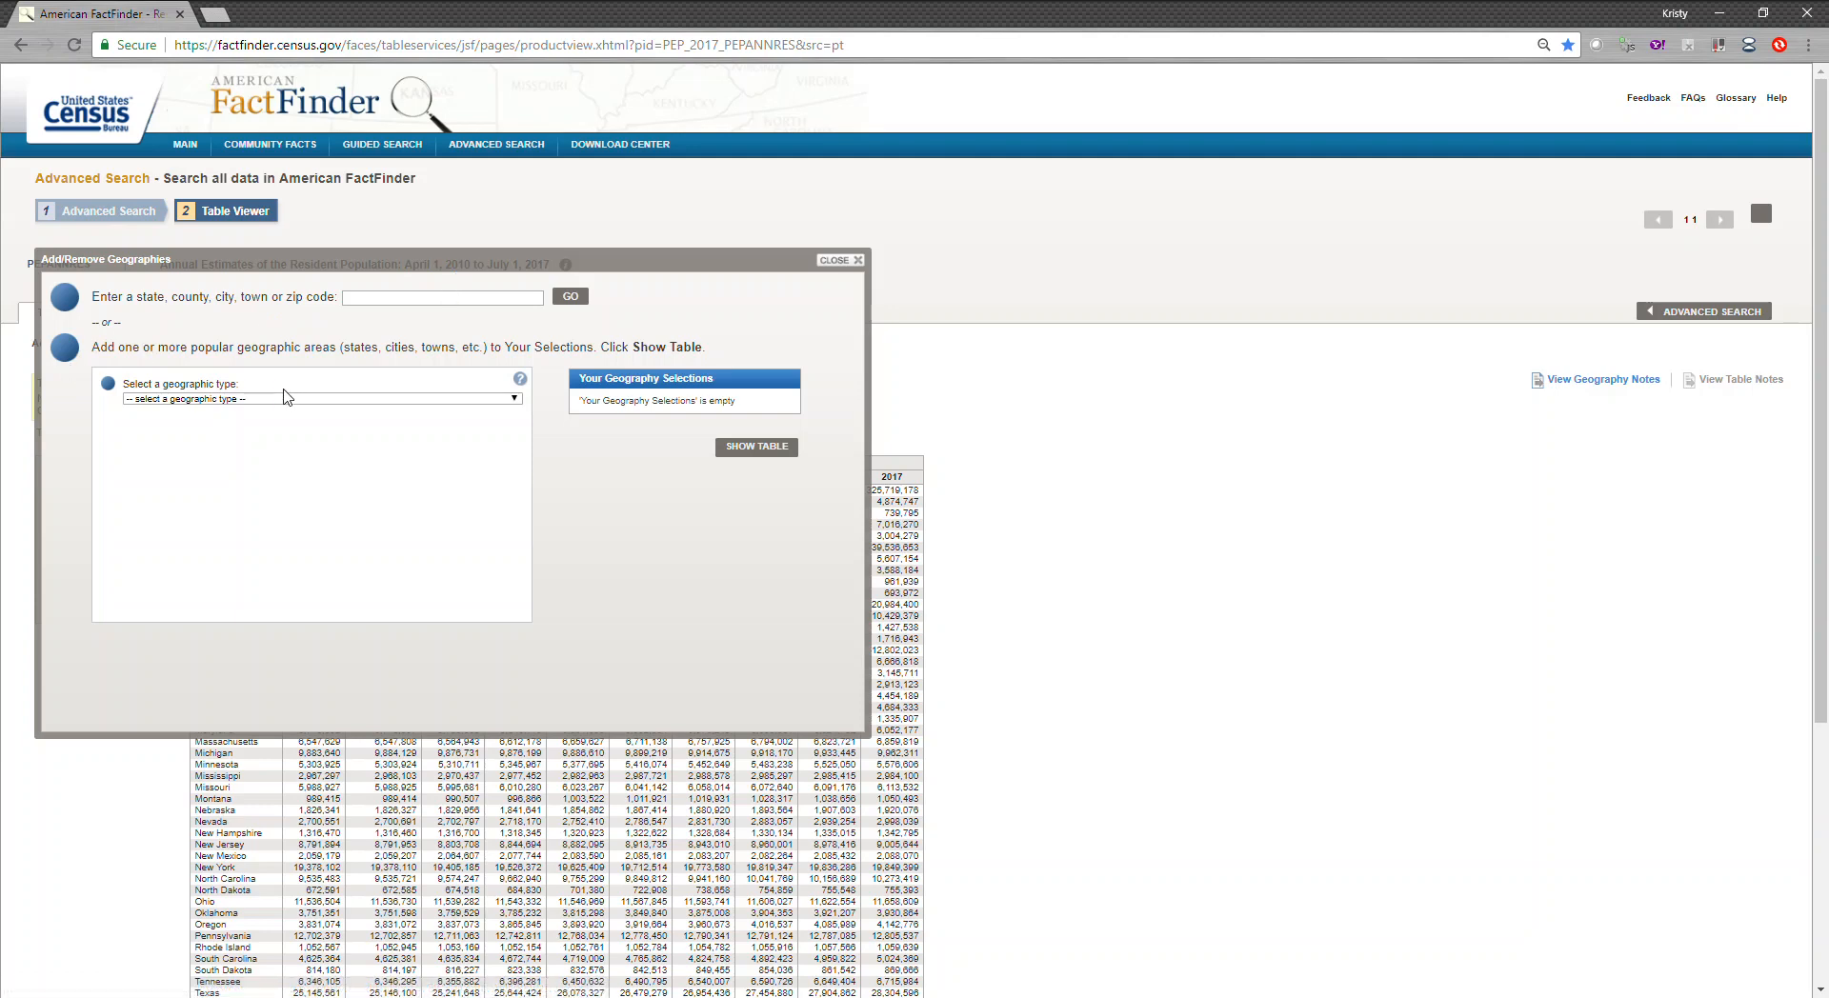
left_click(286, 399)
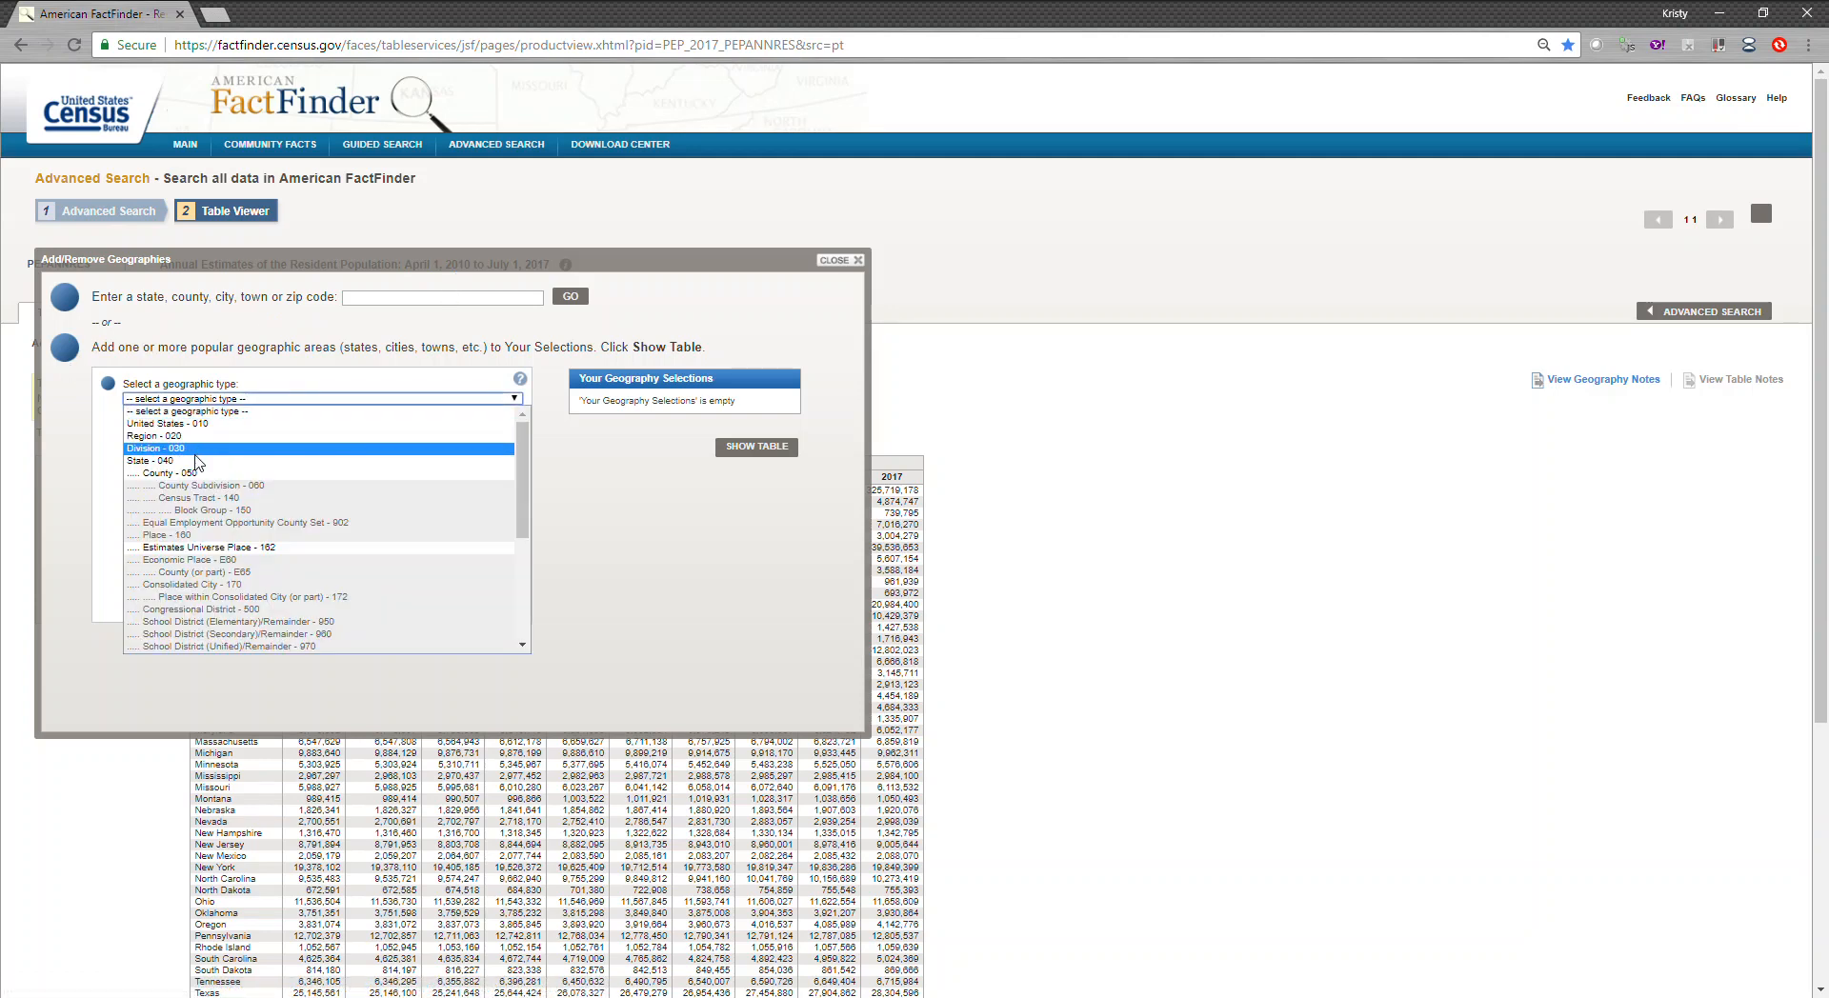
left_click(195, 474)
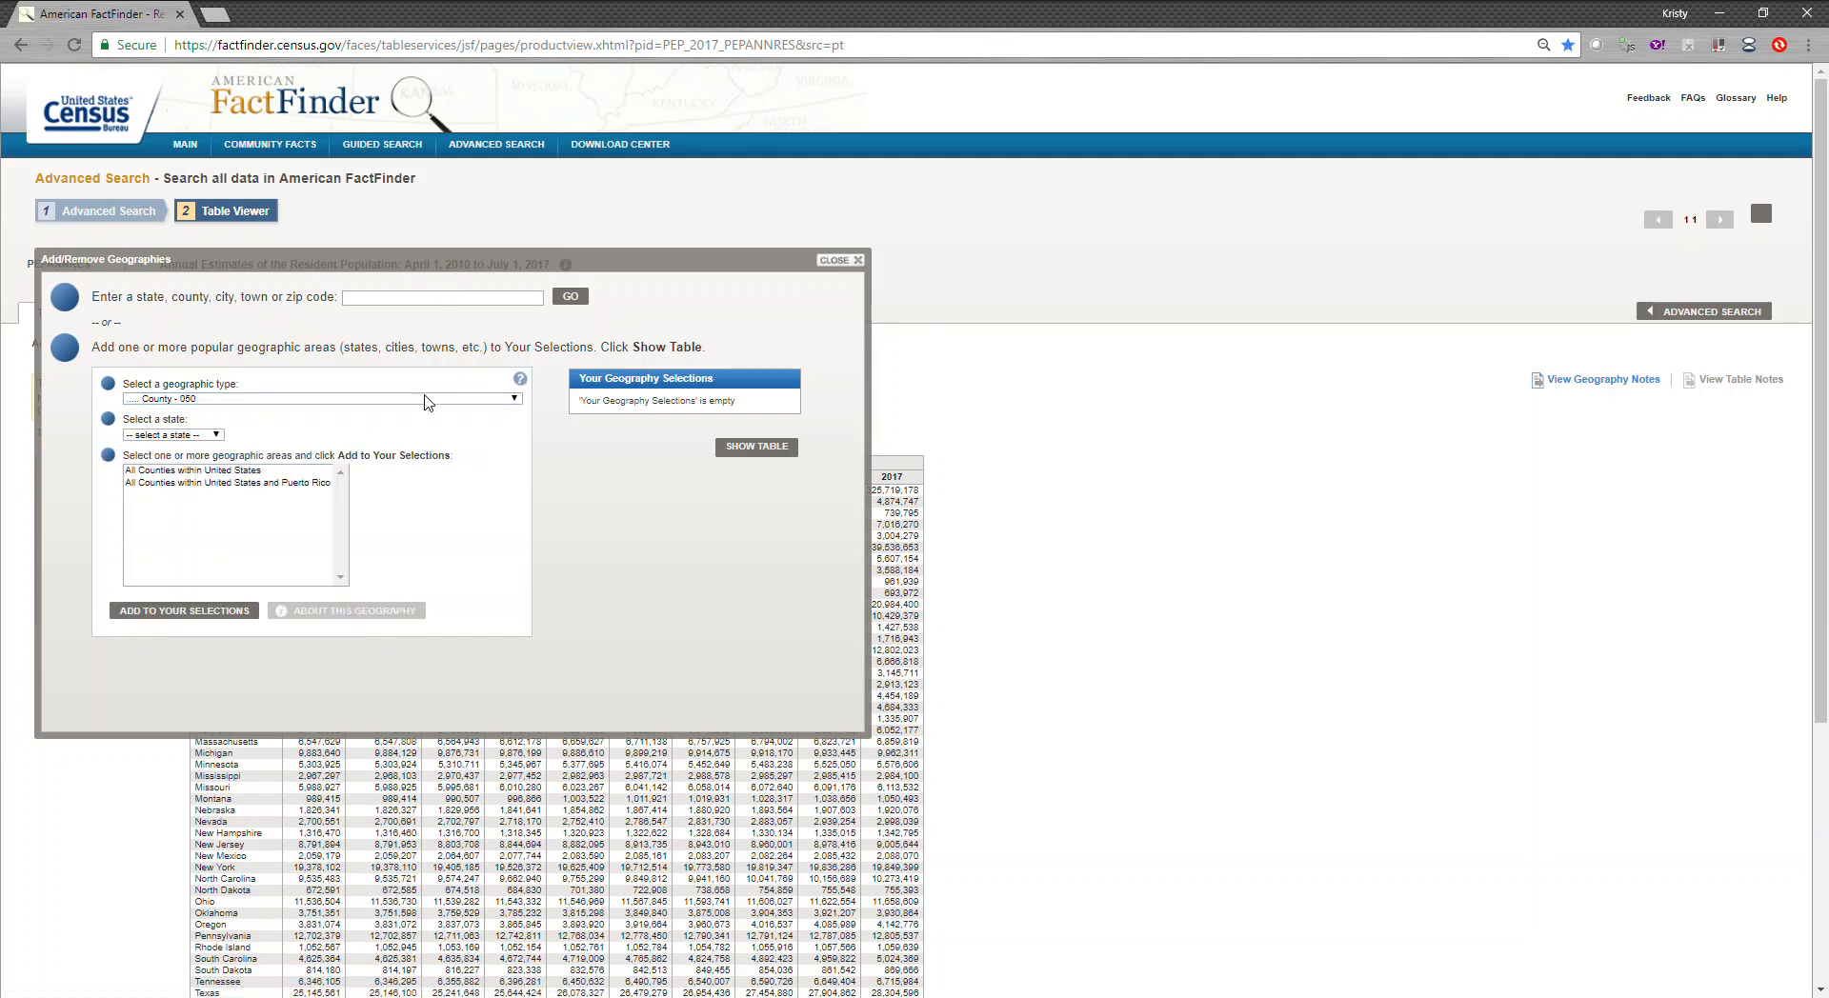
left_click(193, 436)
scroll(162, 571, "down", 5)
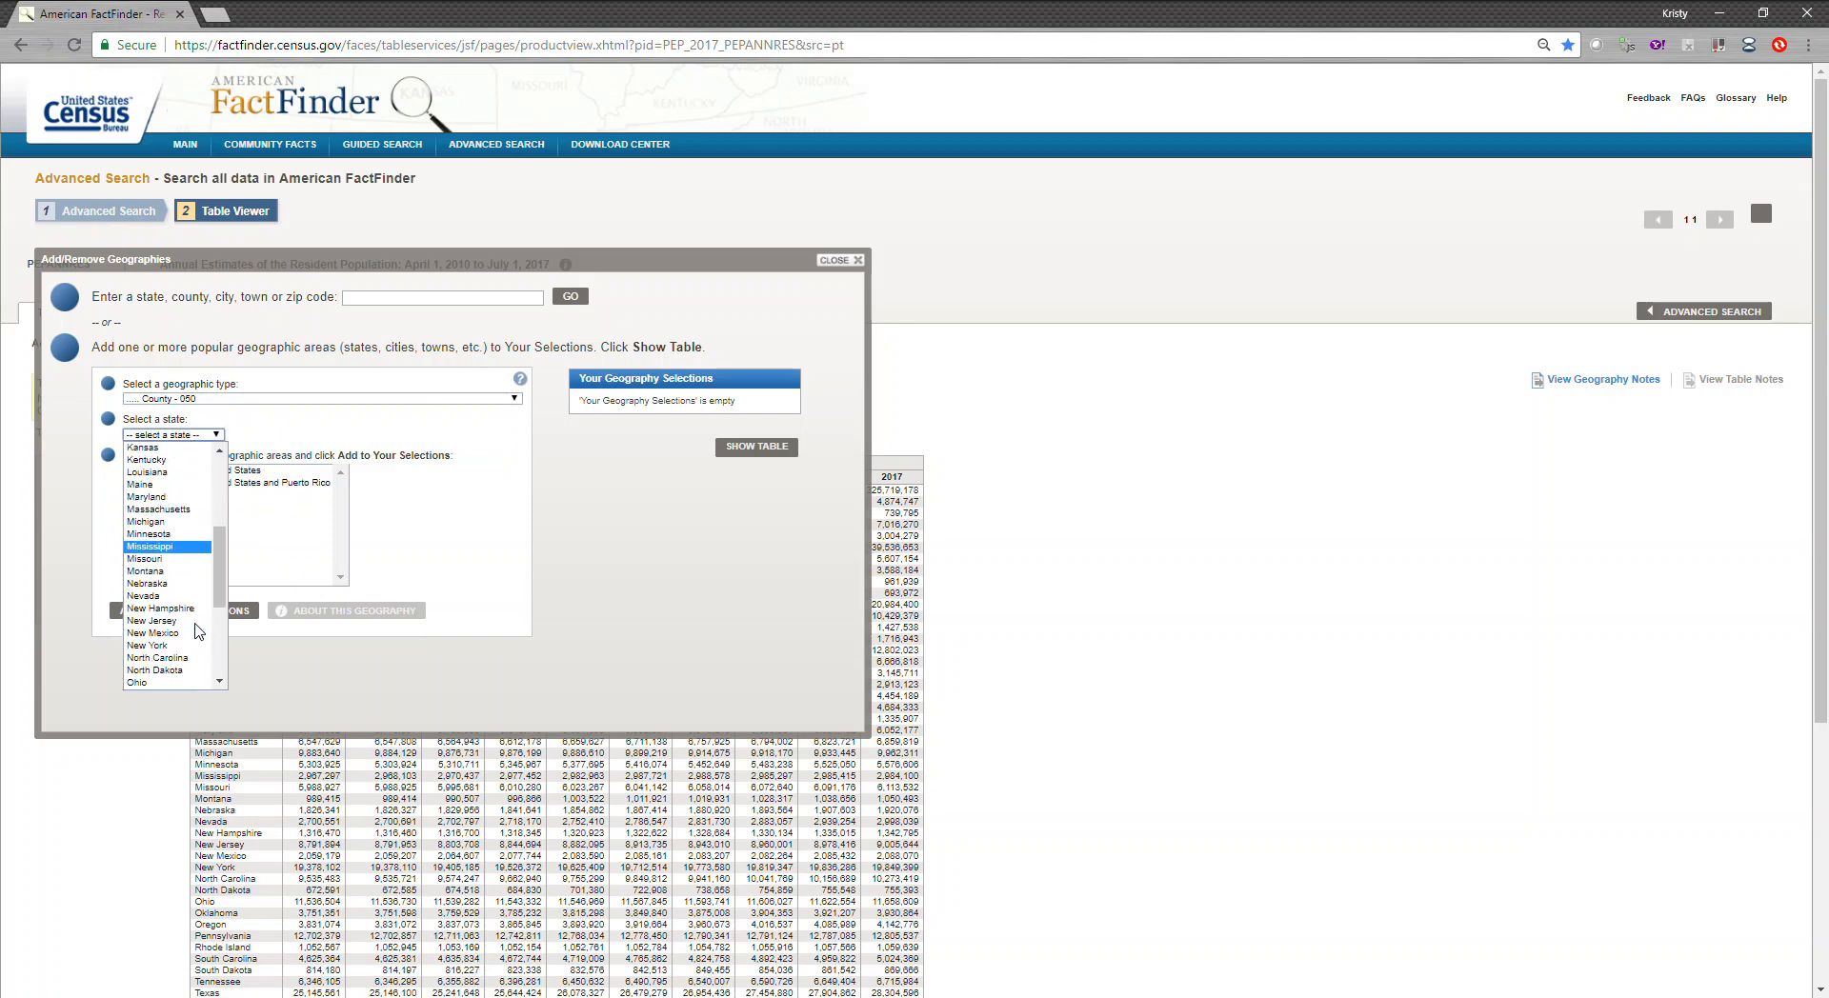
left_click(160, 584)
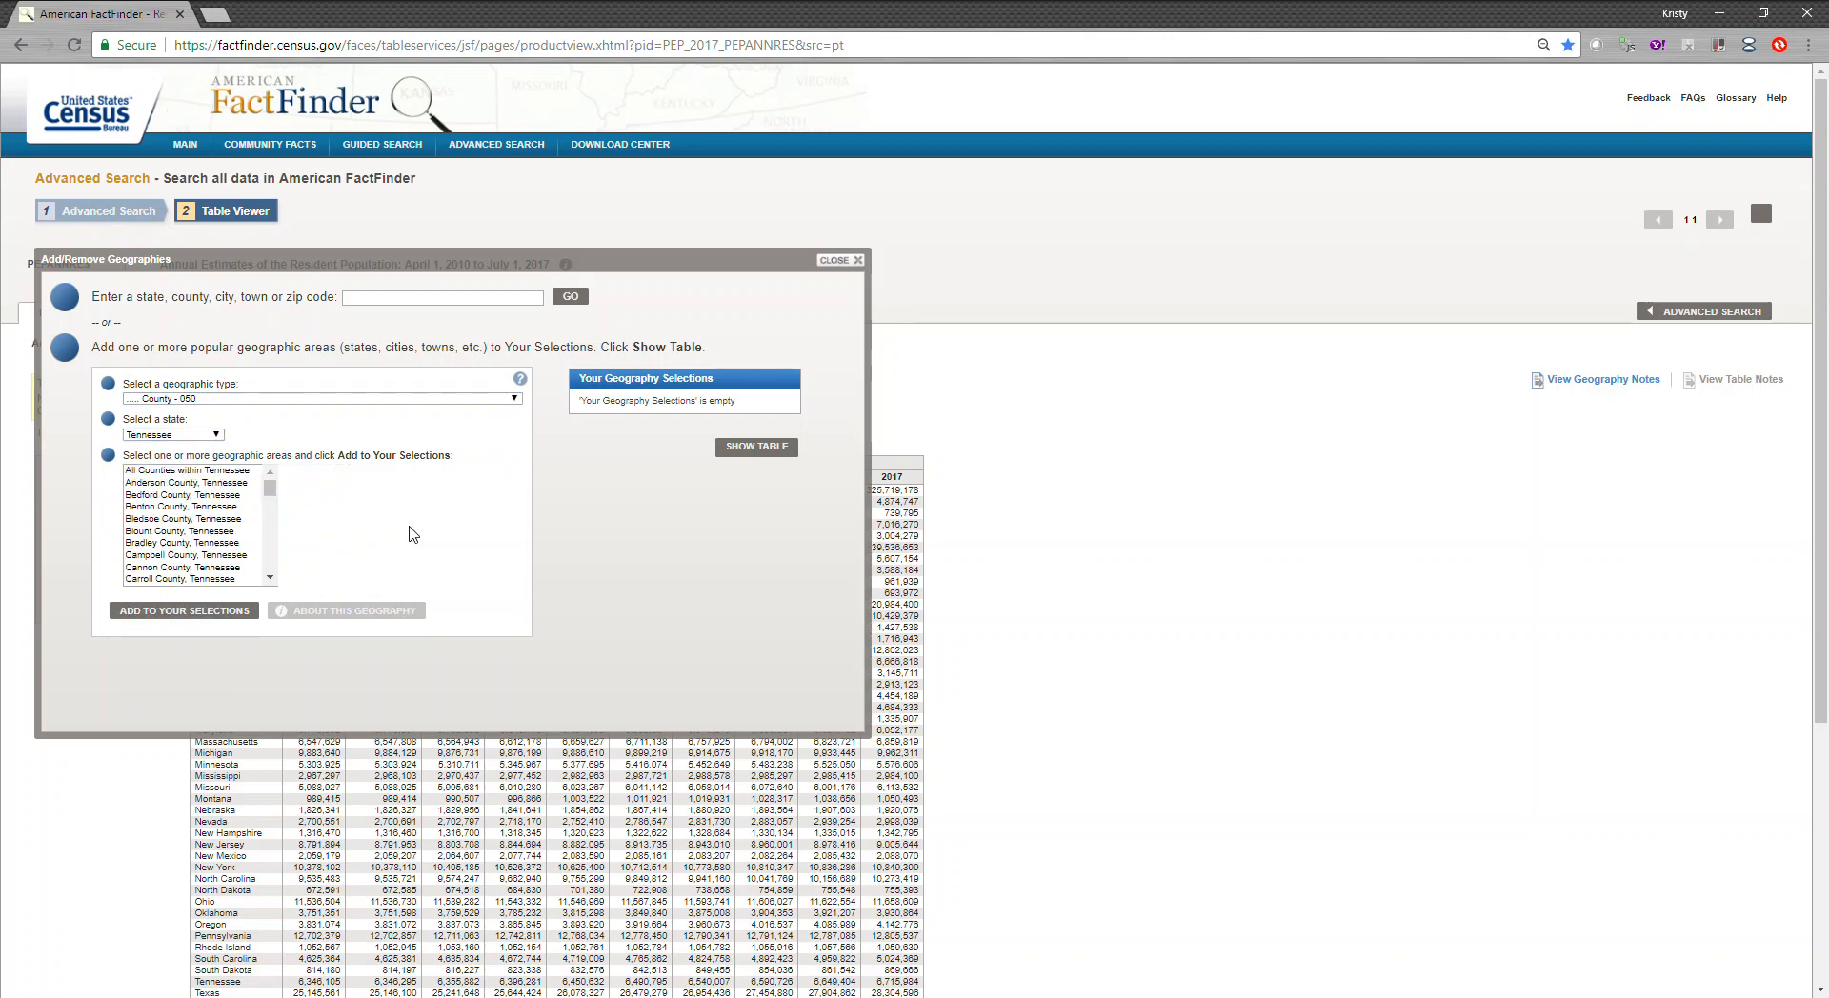
left_click(201, 472)
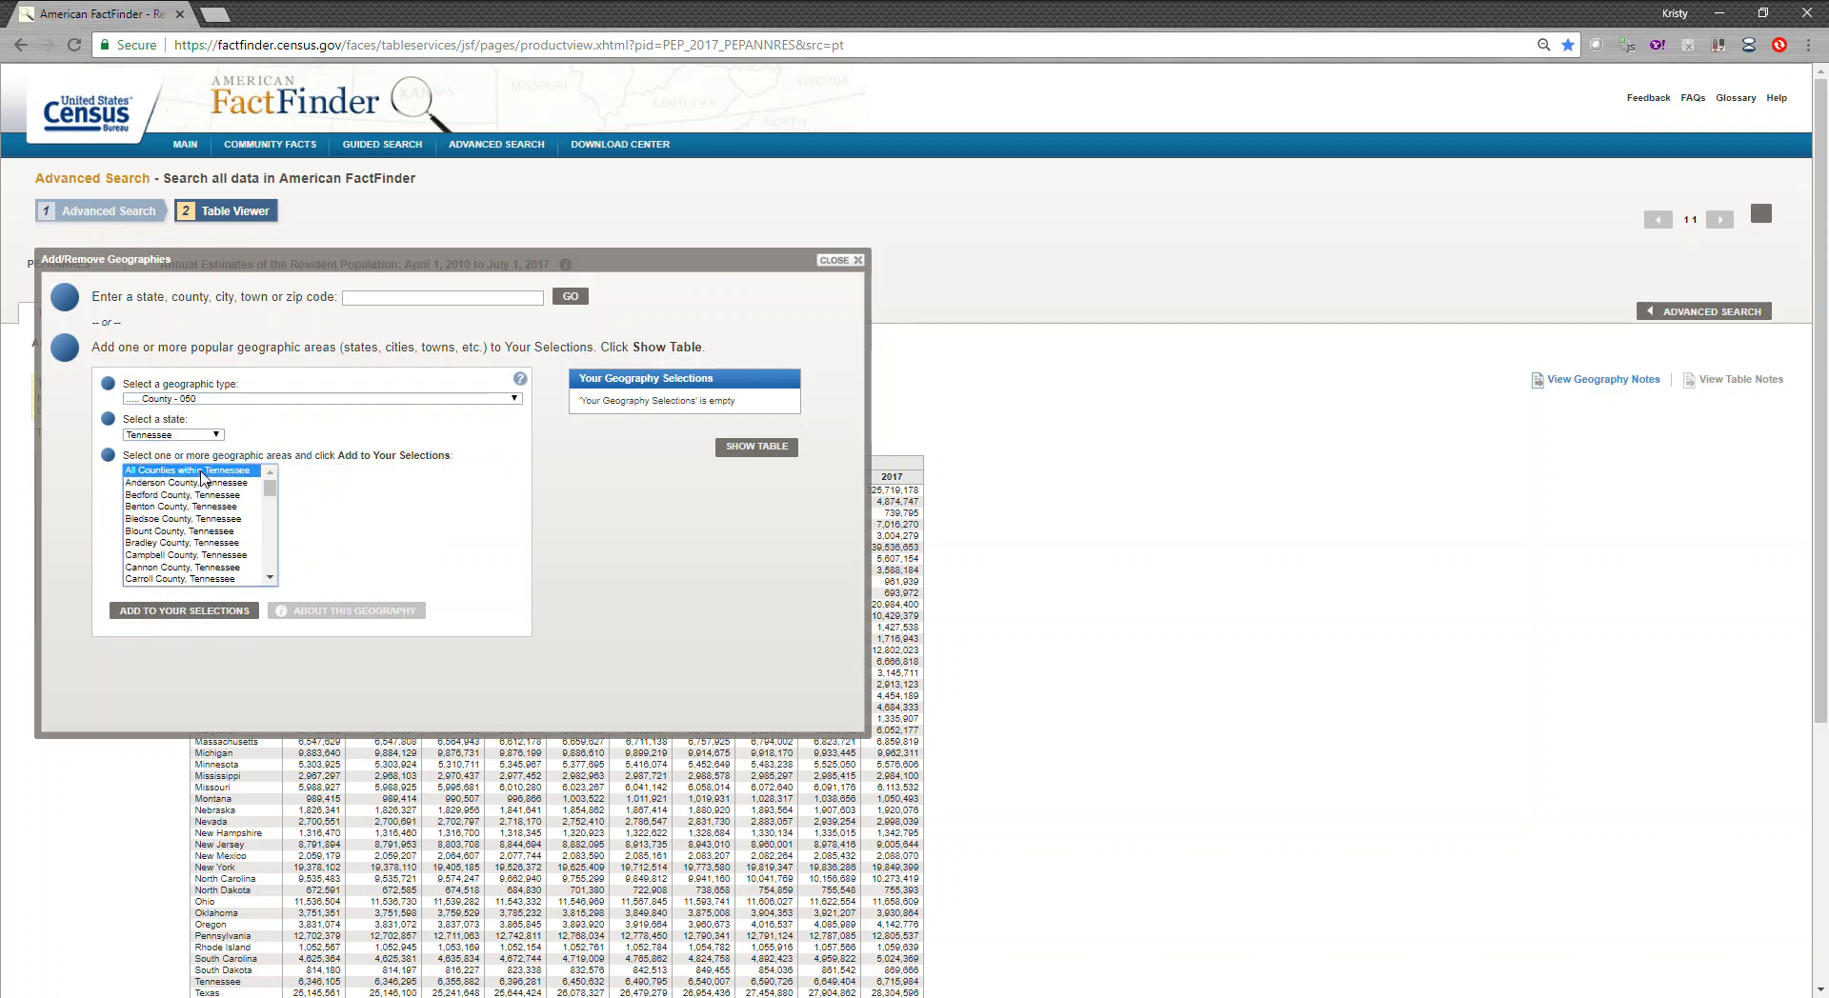
left_click(211, 616)
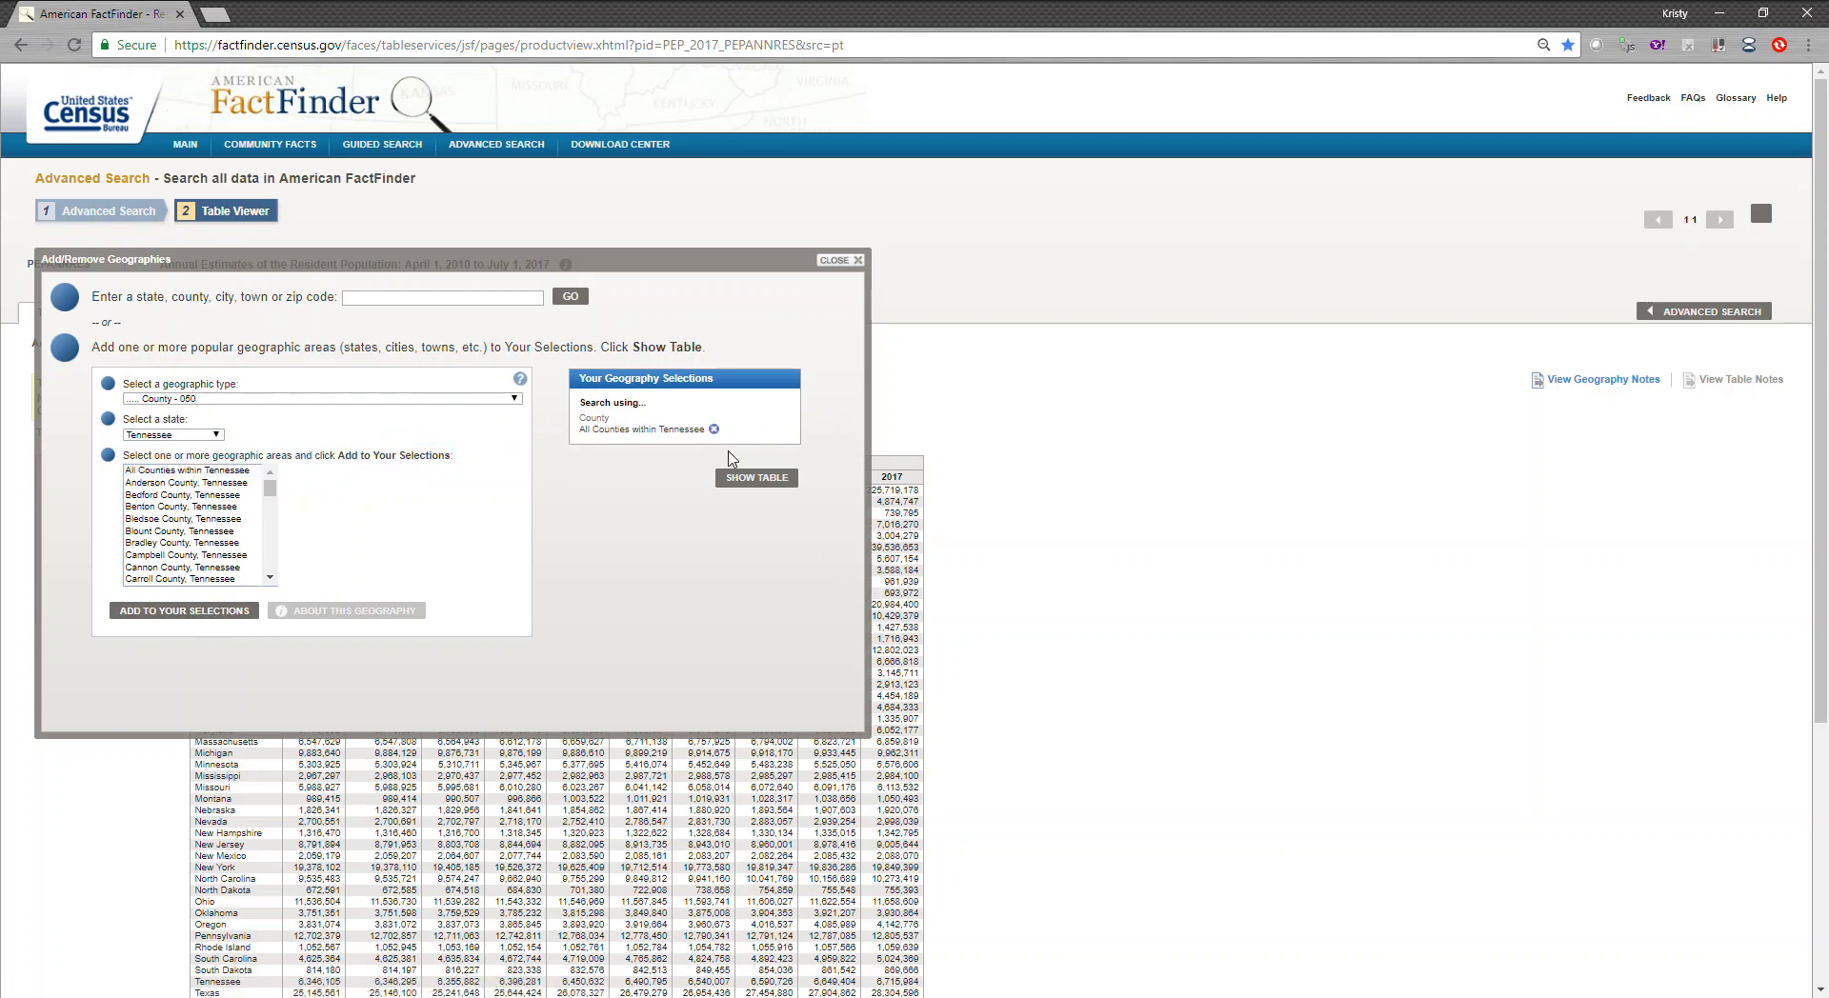
left_click(753, 479)
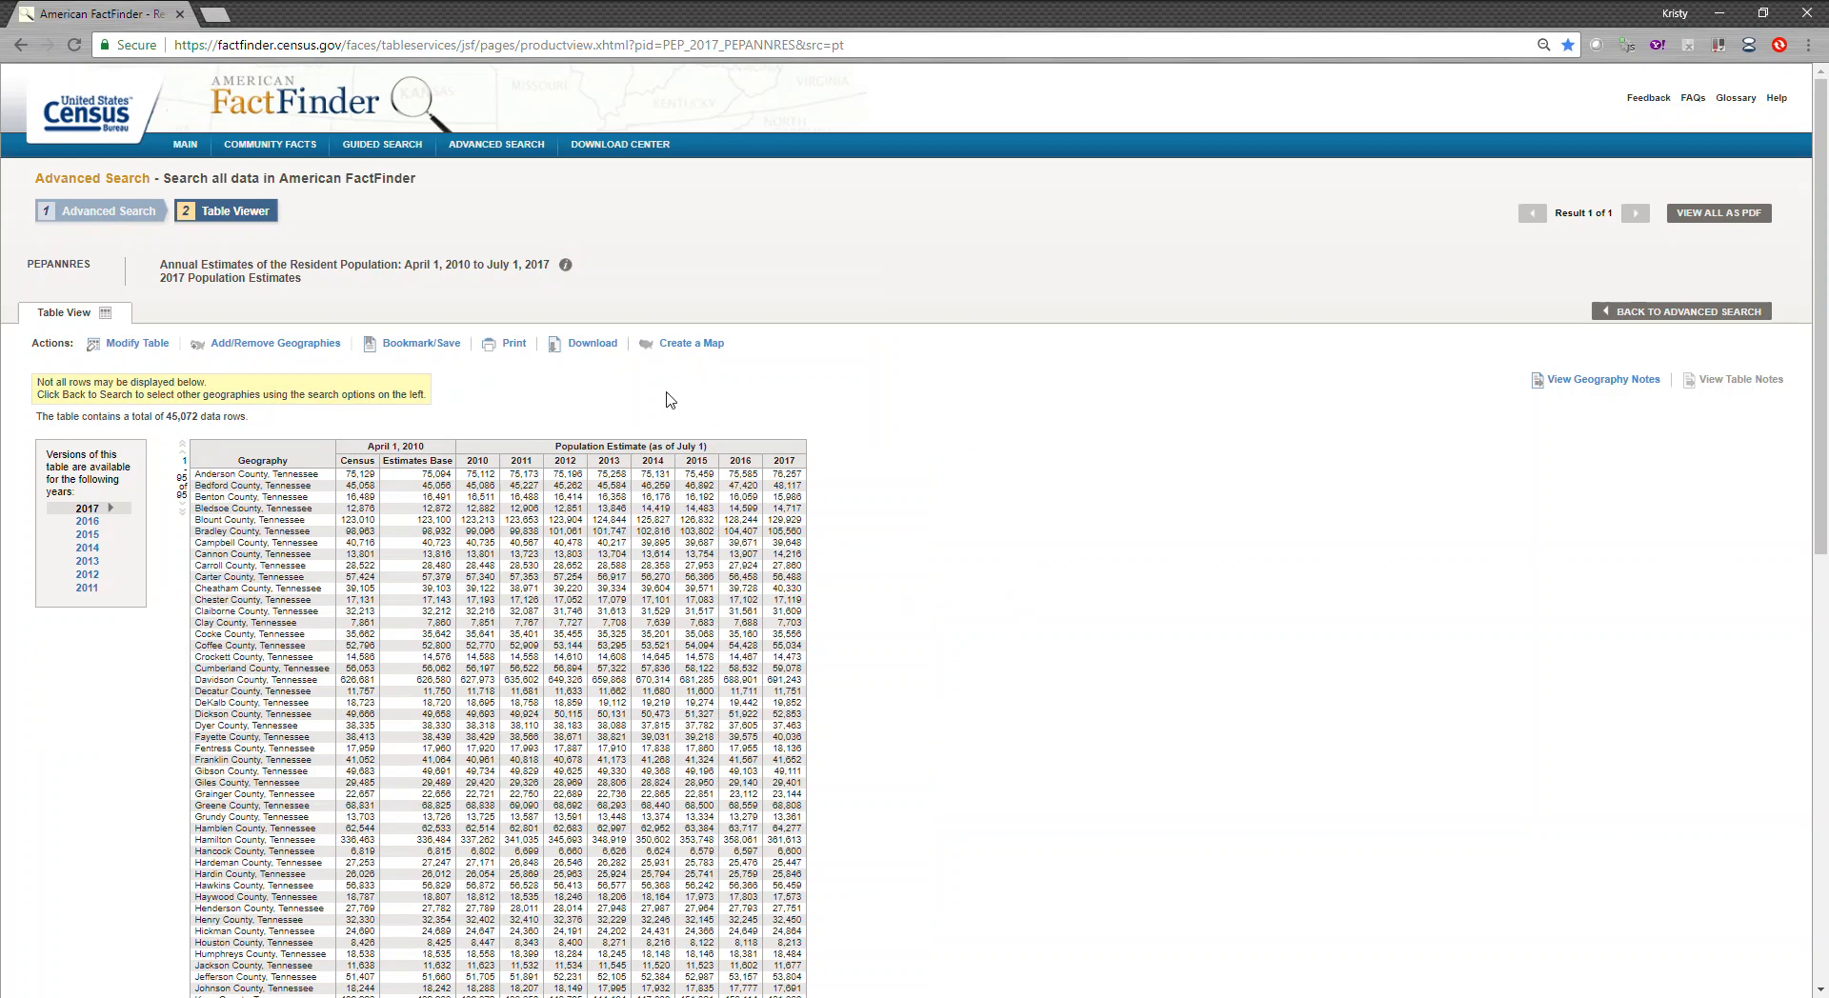
Download the Tennessee county table as data for use in a spreadsheet or database, saving it as PEP_2017_PEPANNRES.zip
left_click(591, 344)
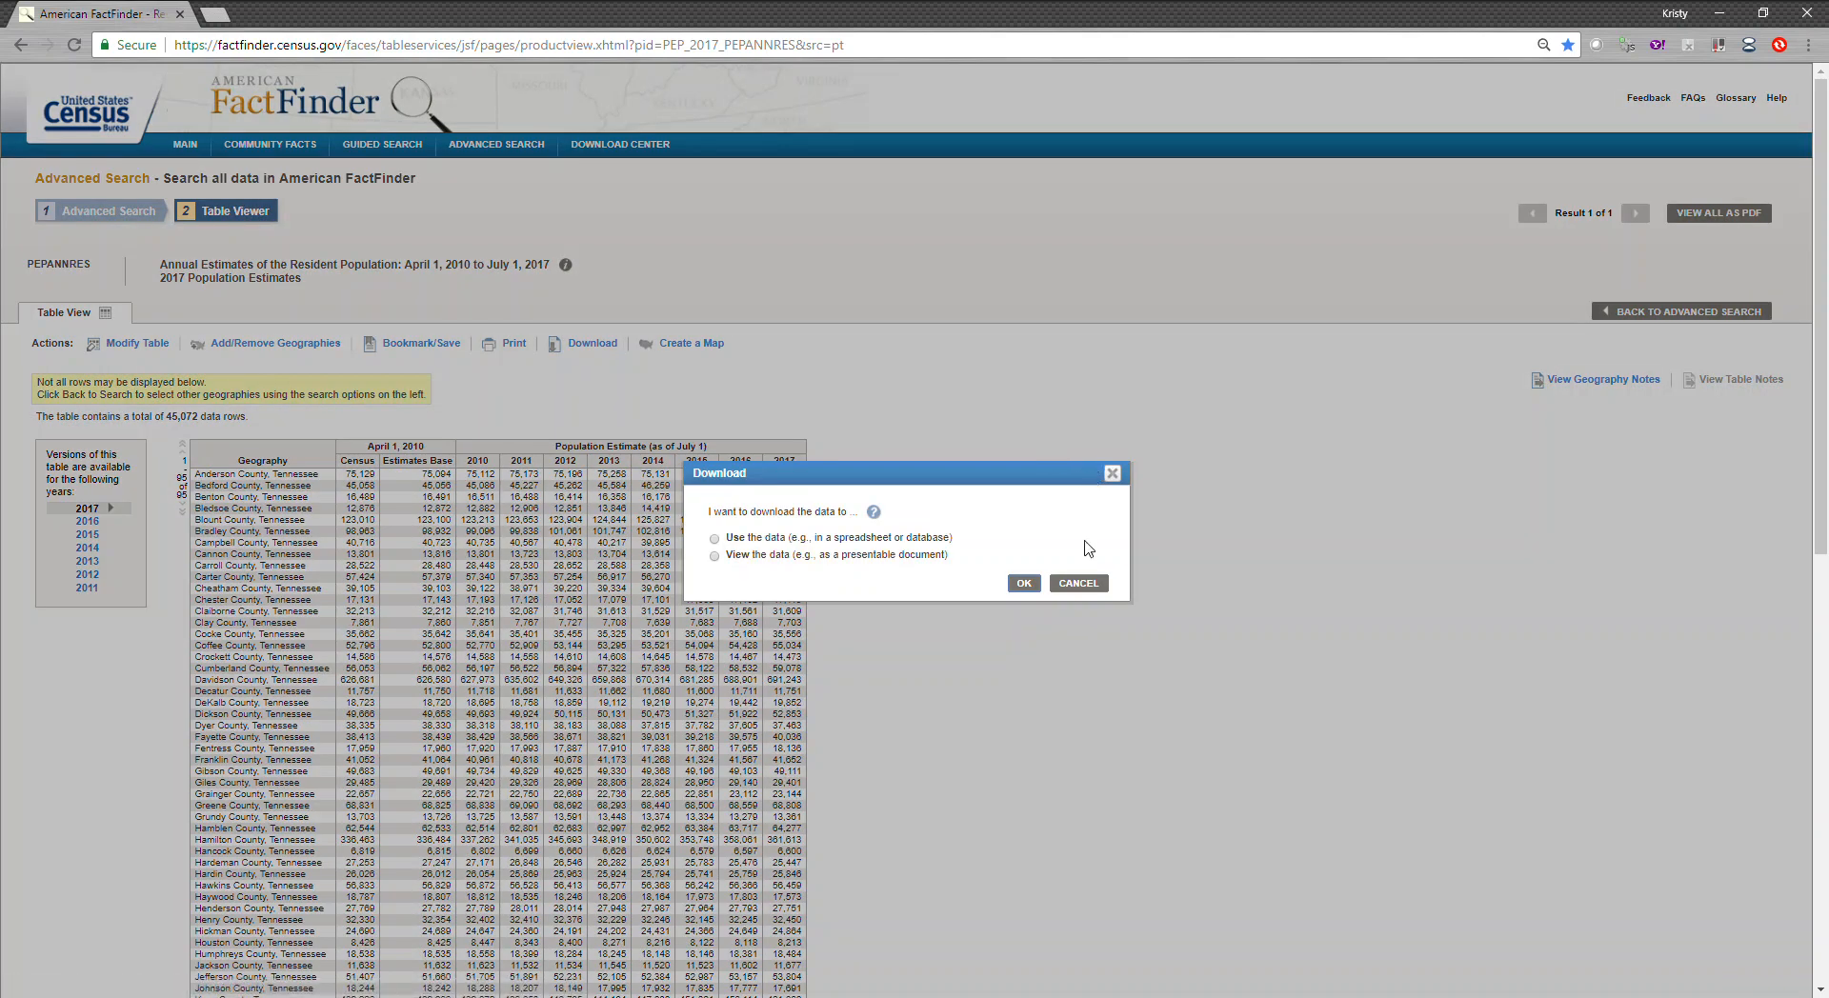
left_click(748, 540)
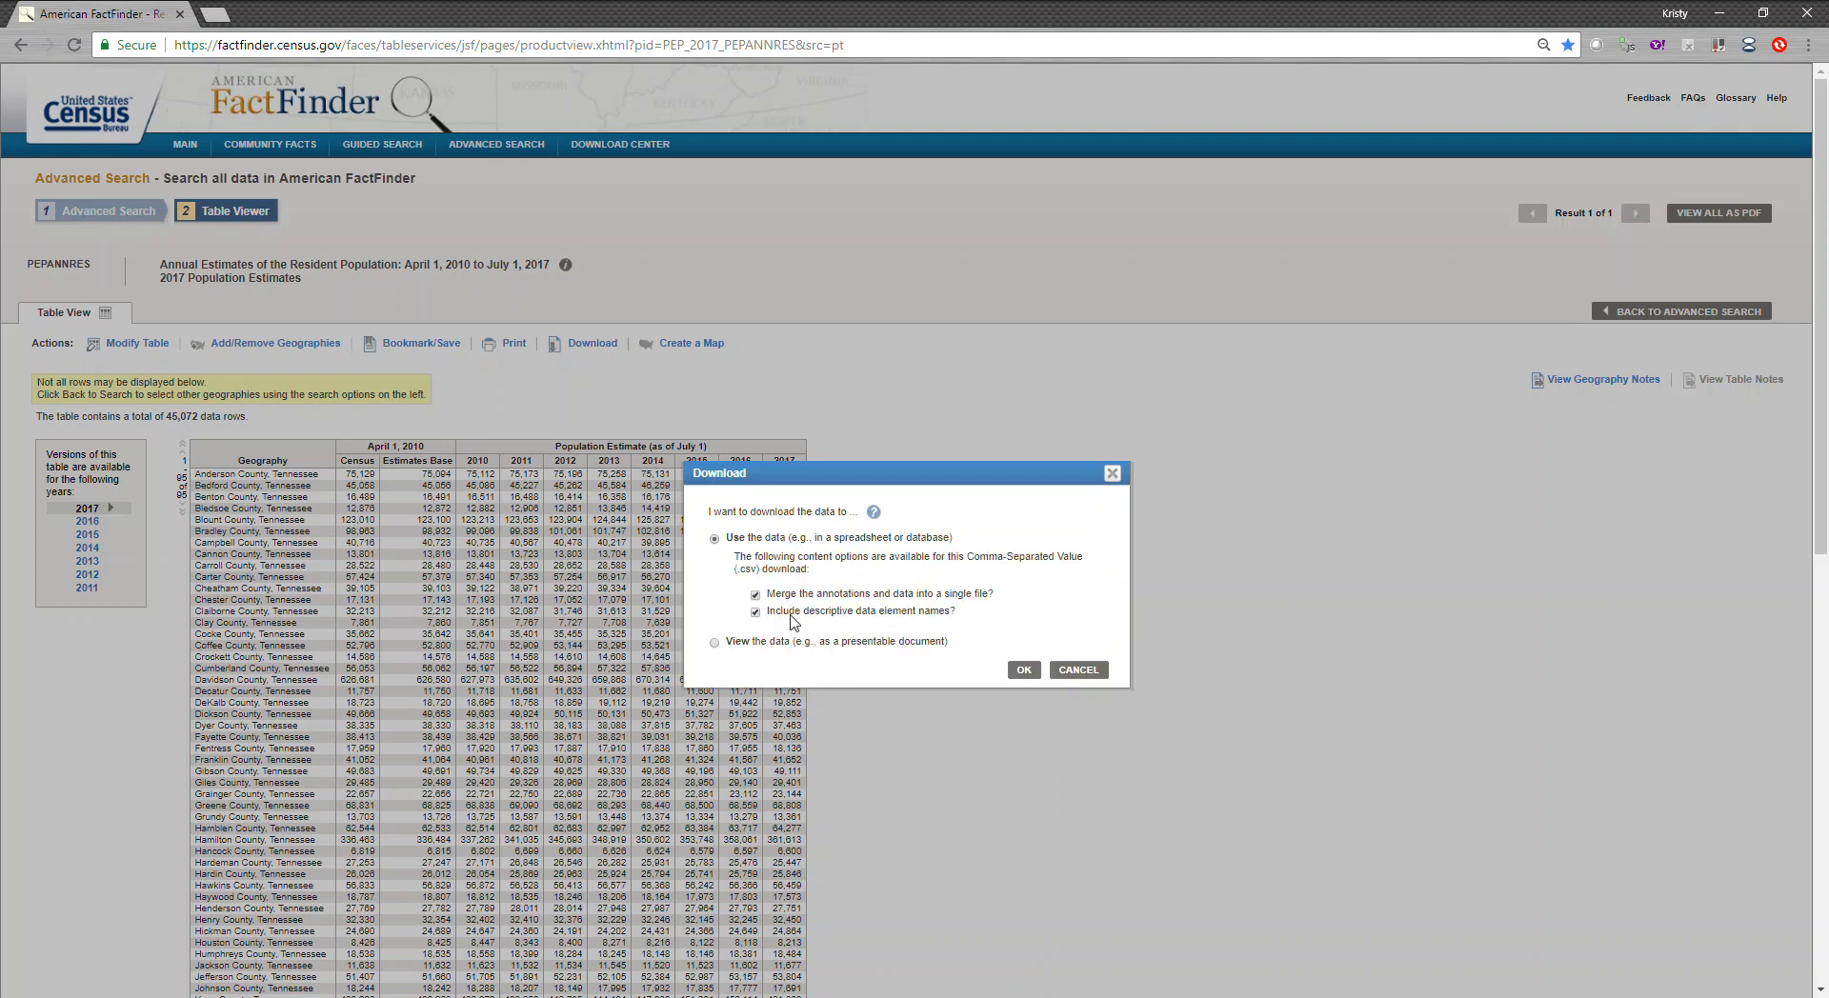
left_click(1022, 671)
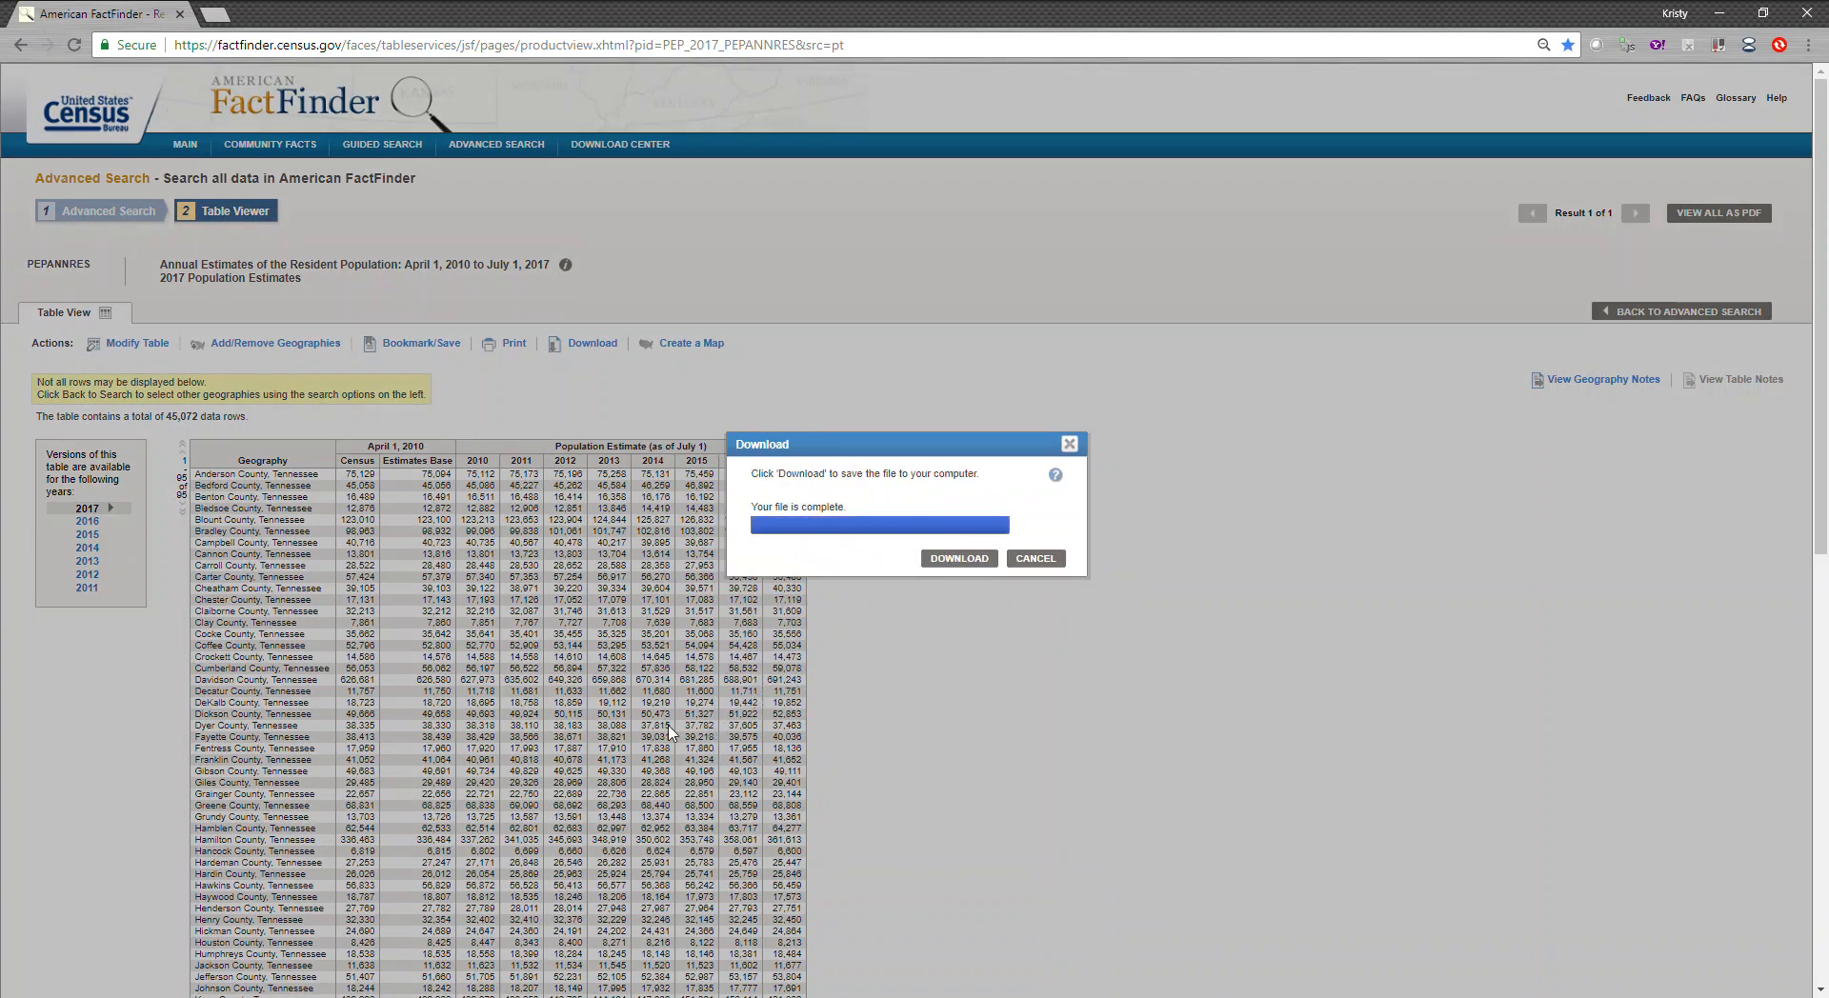
left_click(975, 560)
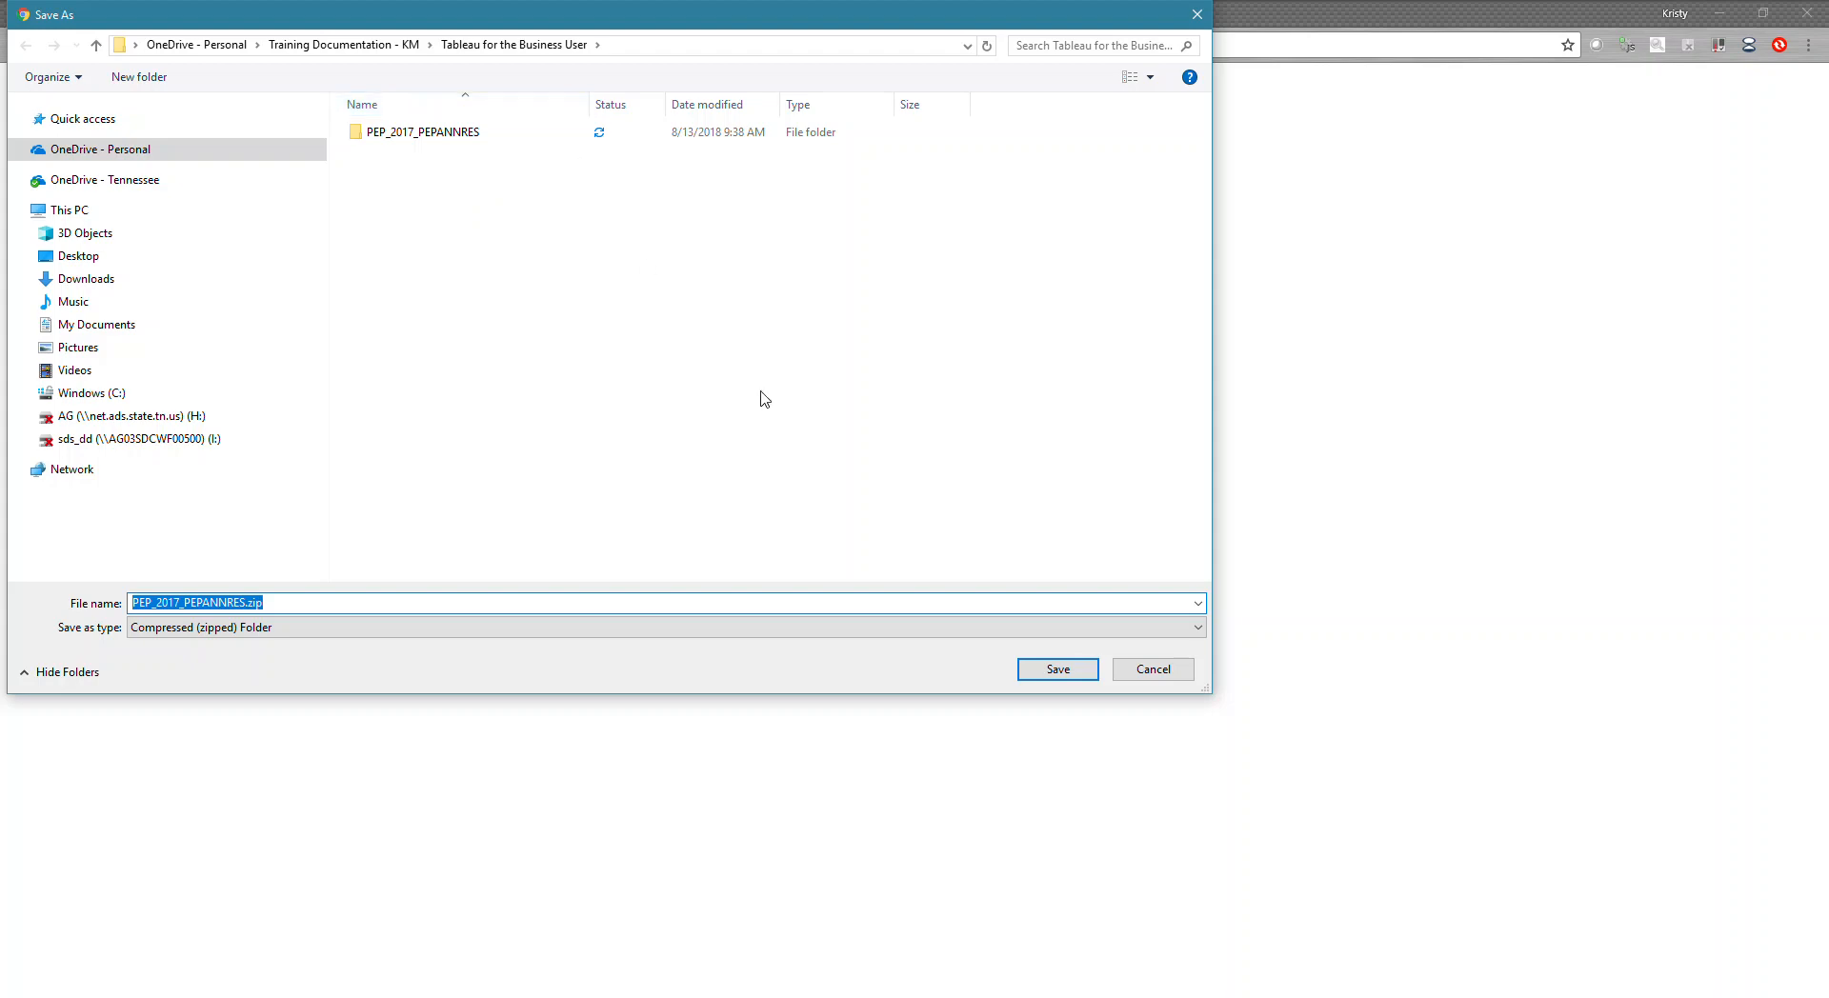
left_click(1060, 672)
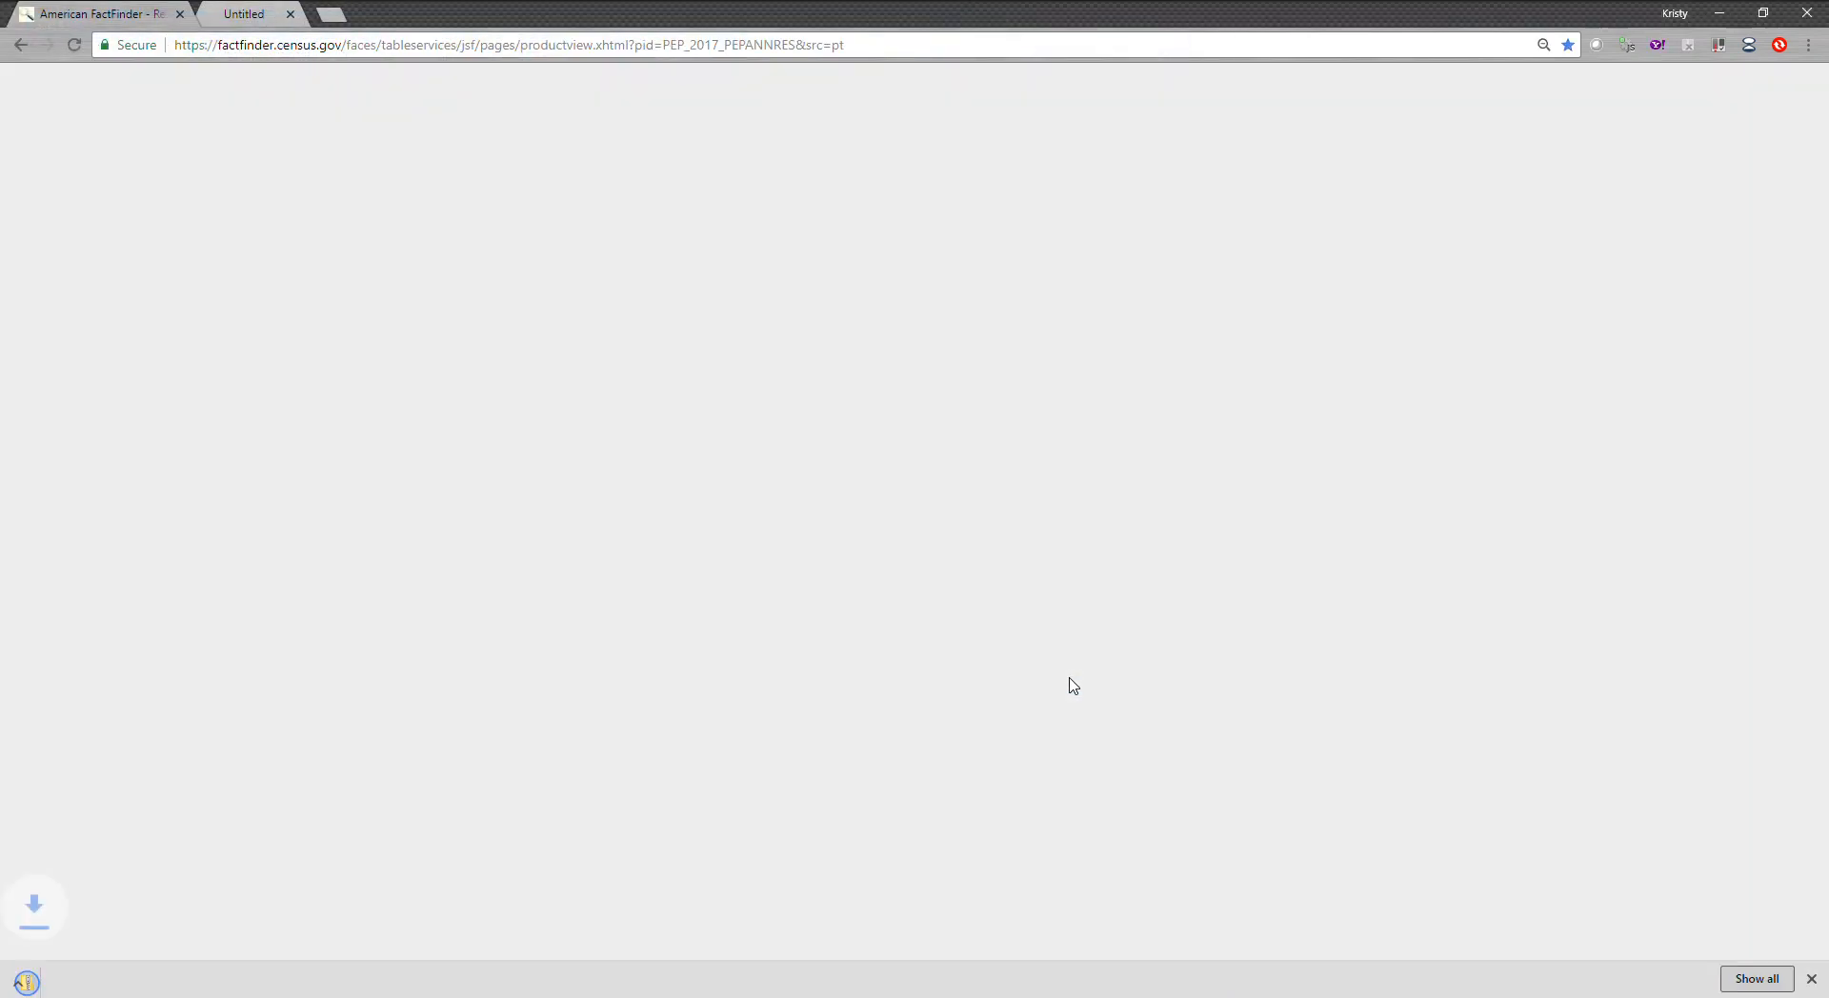
Extract the downloaded PEP_2017_PEPANNRES.zip into the PEP_2017_PEPANNRES folder, replacing the files with the same names
left_click(105, 981)
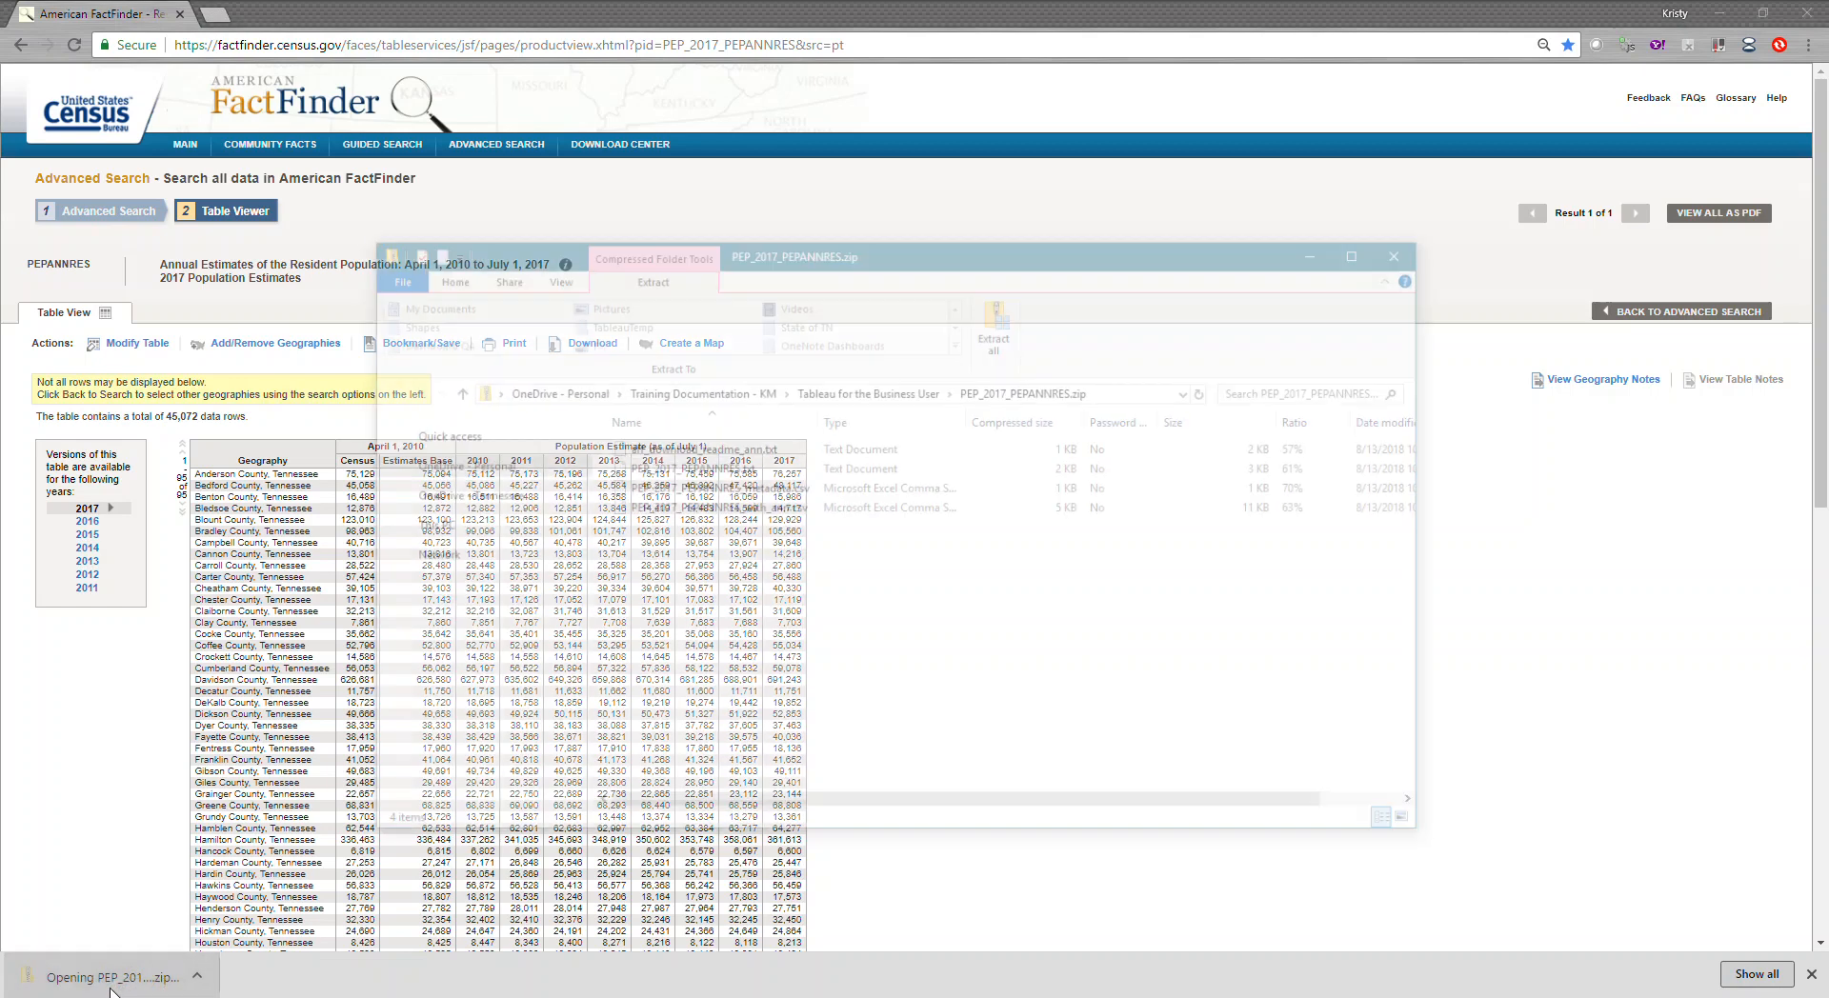
left_click(1000, 331)
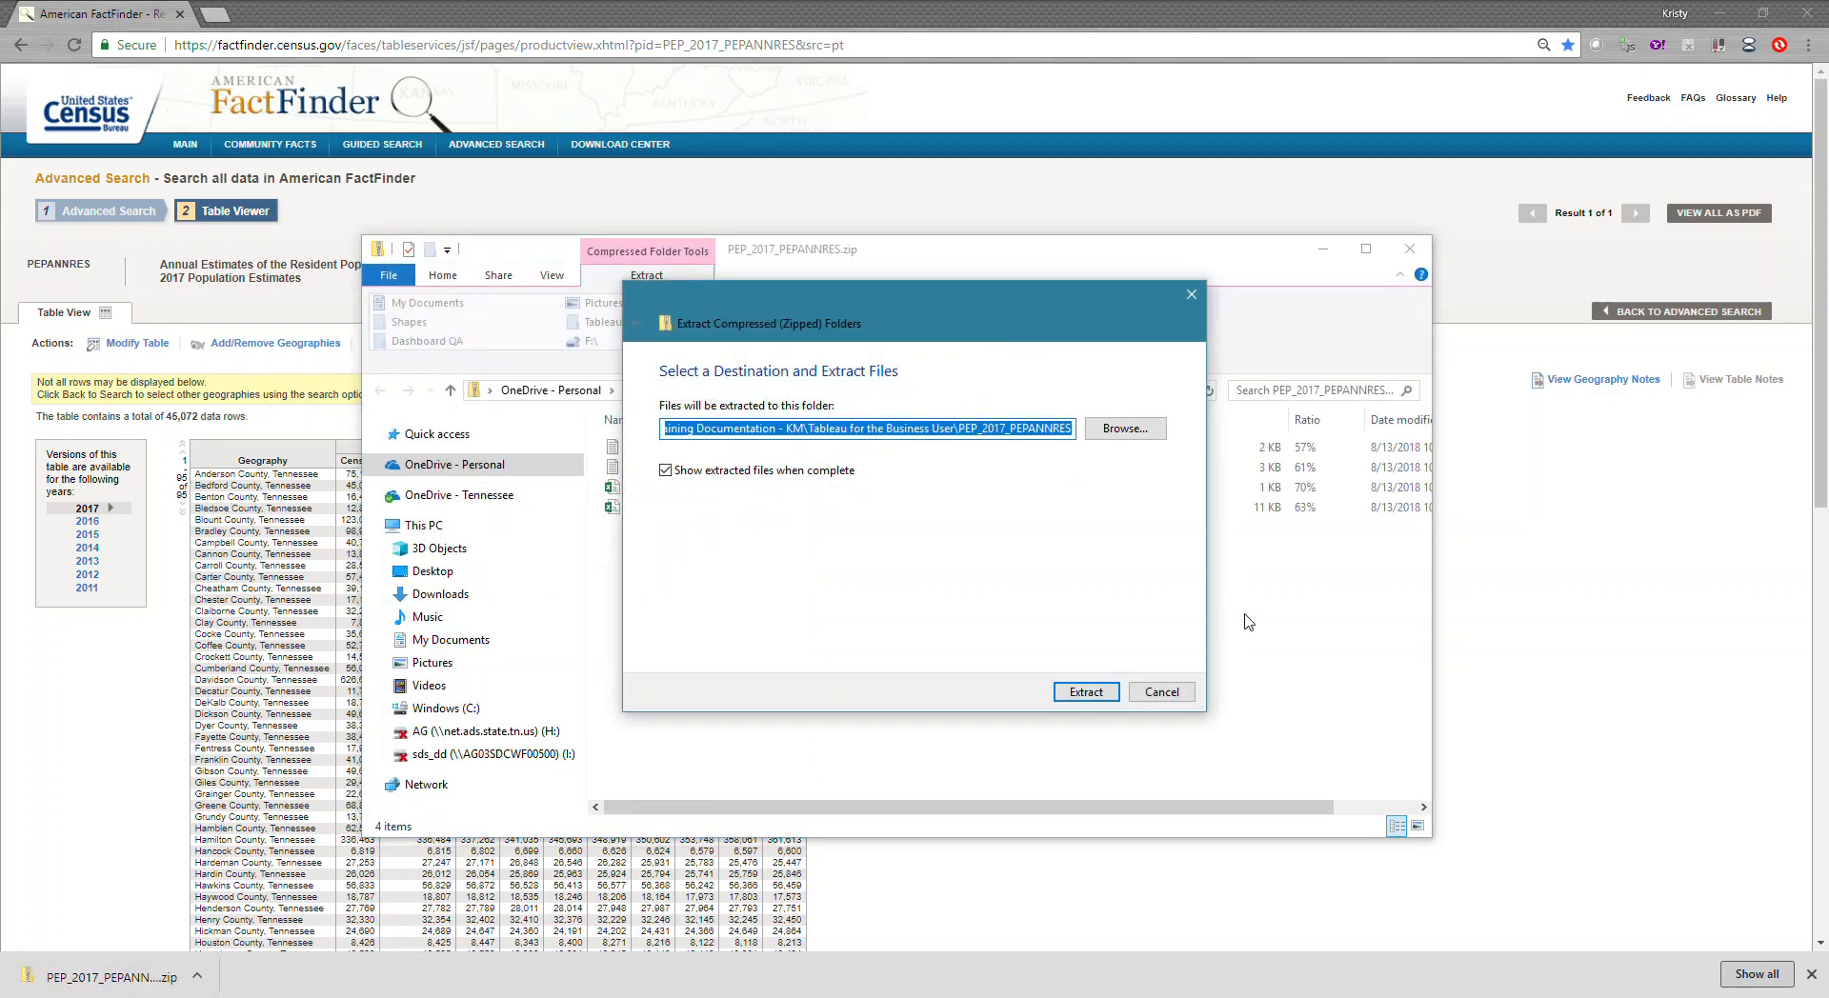
left_click(1086, 693)
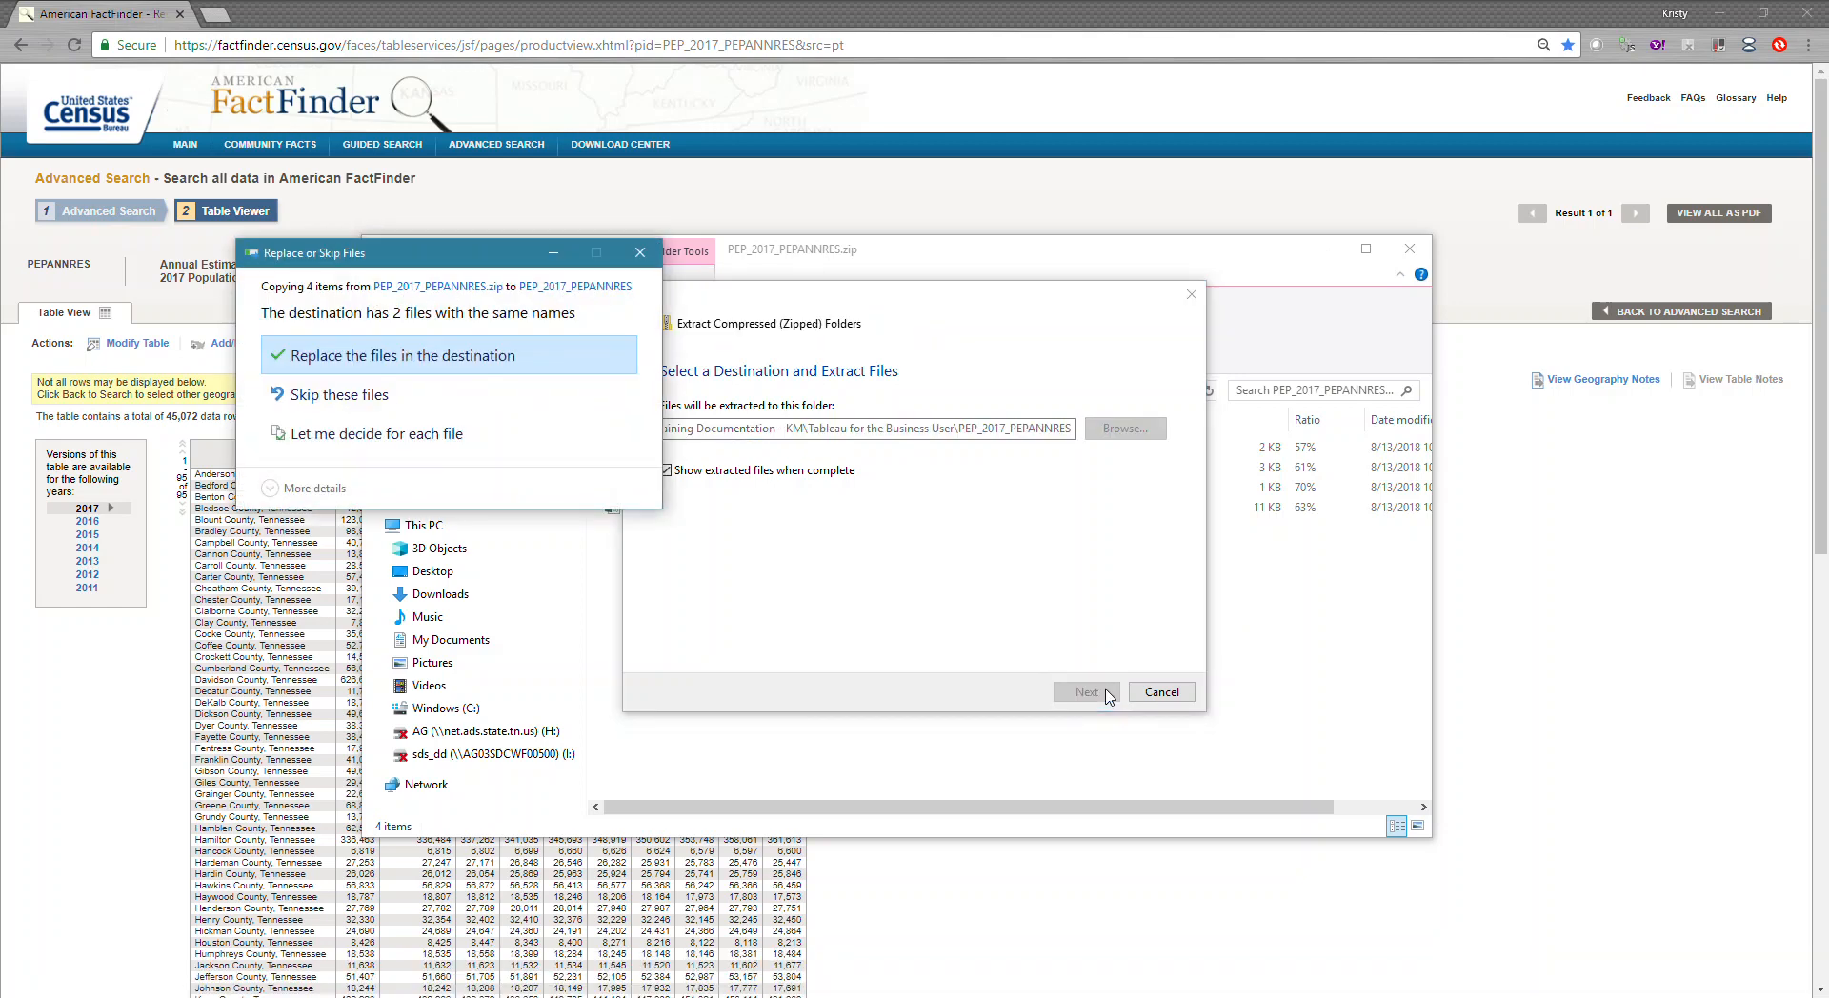
left_click(448, 358)
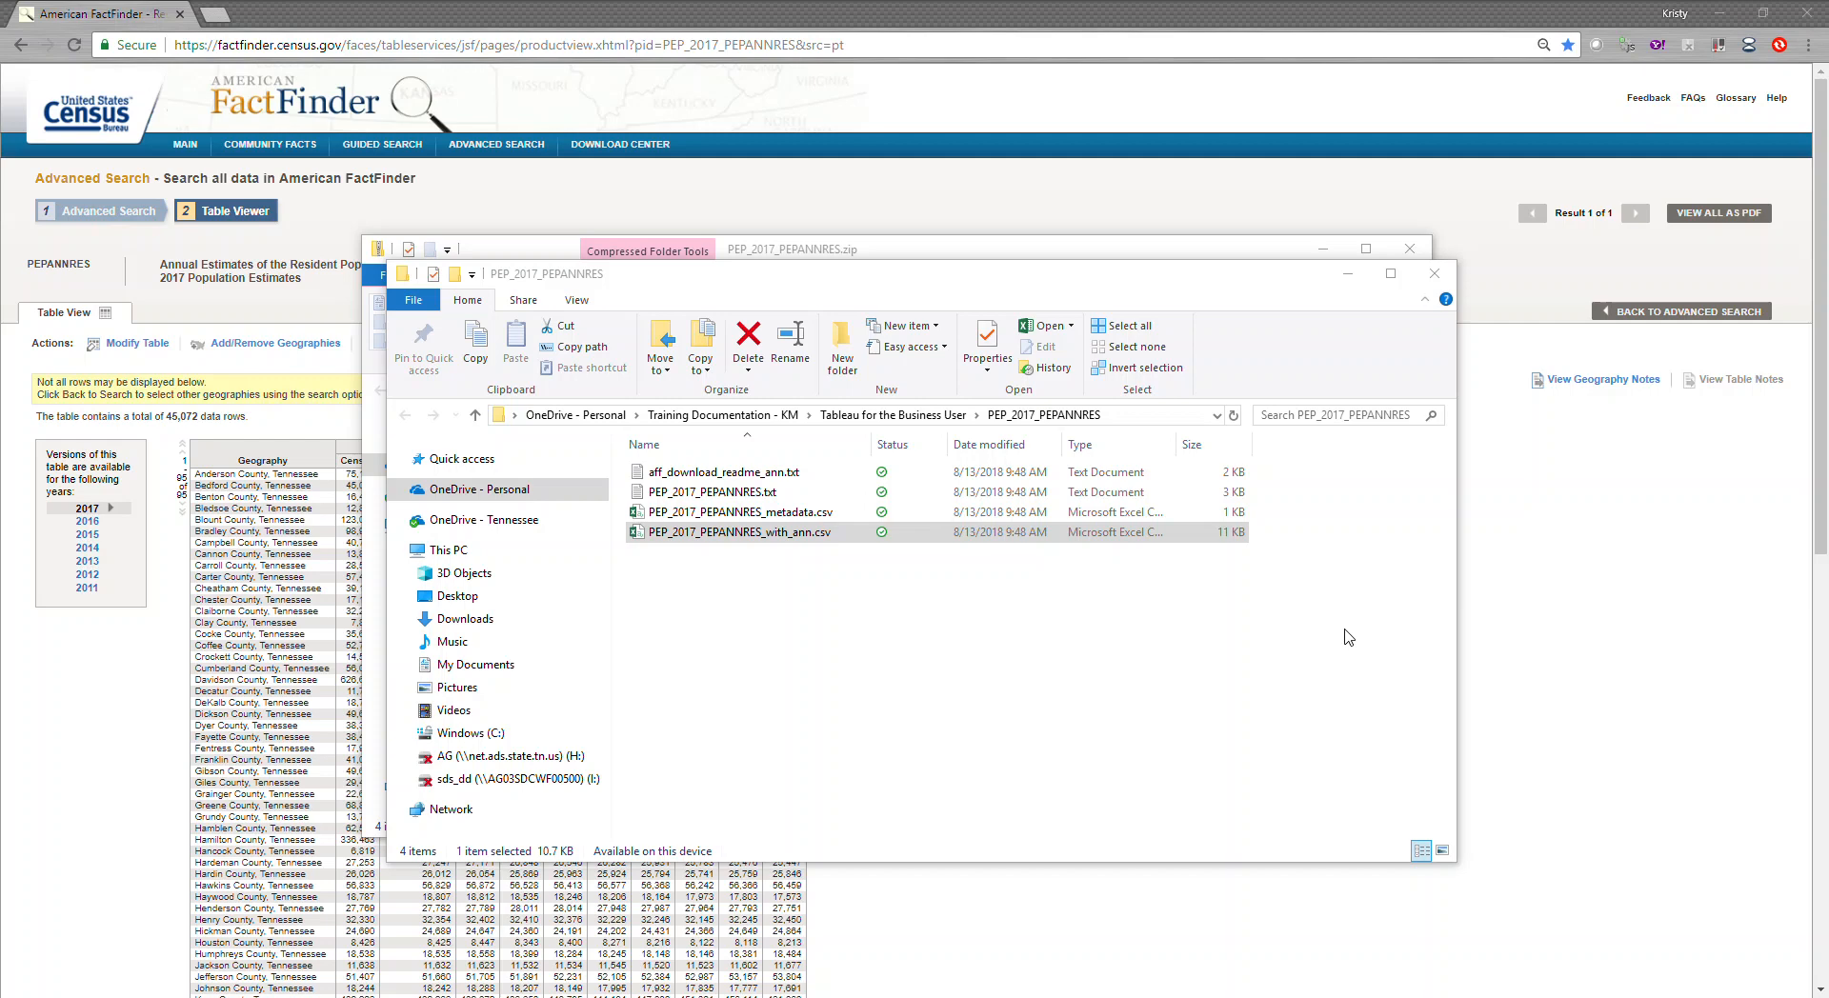
Open PEP_2017_PEPANNRES_with_ann.csv in Excel and autofit the widths of columns C through M
double_click(792, 533)
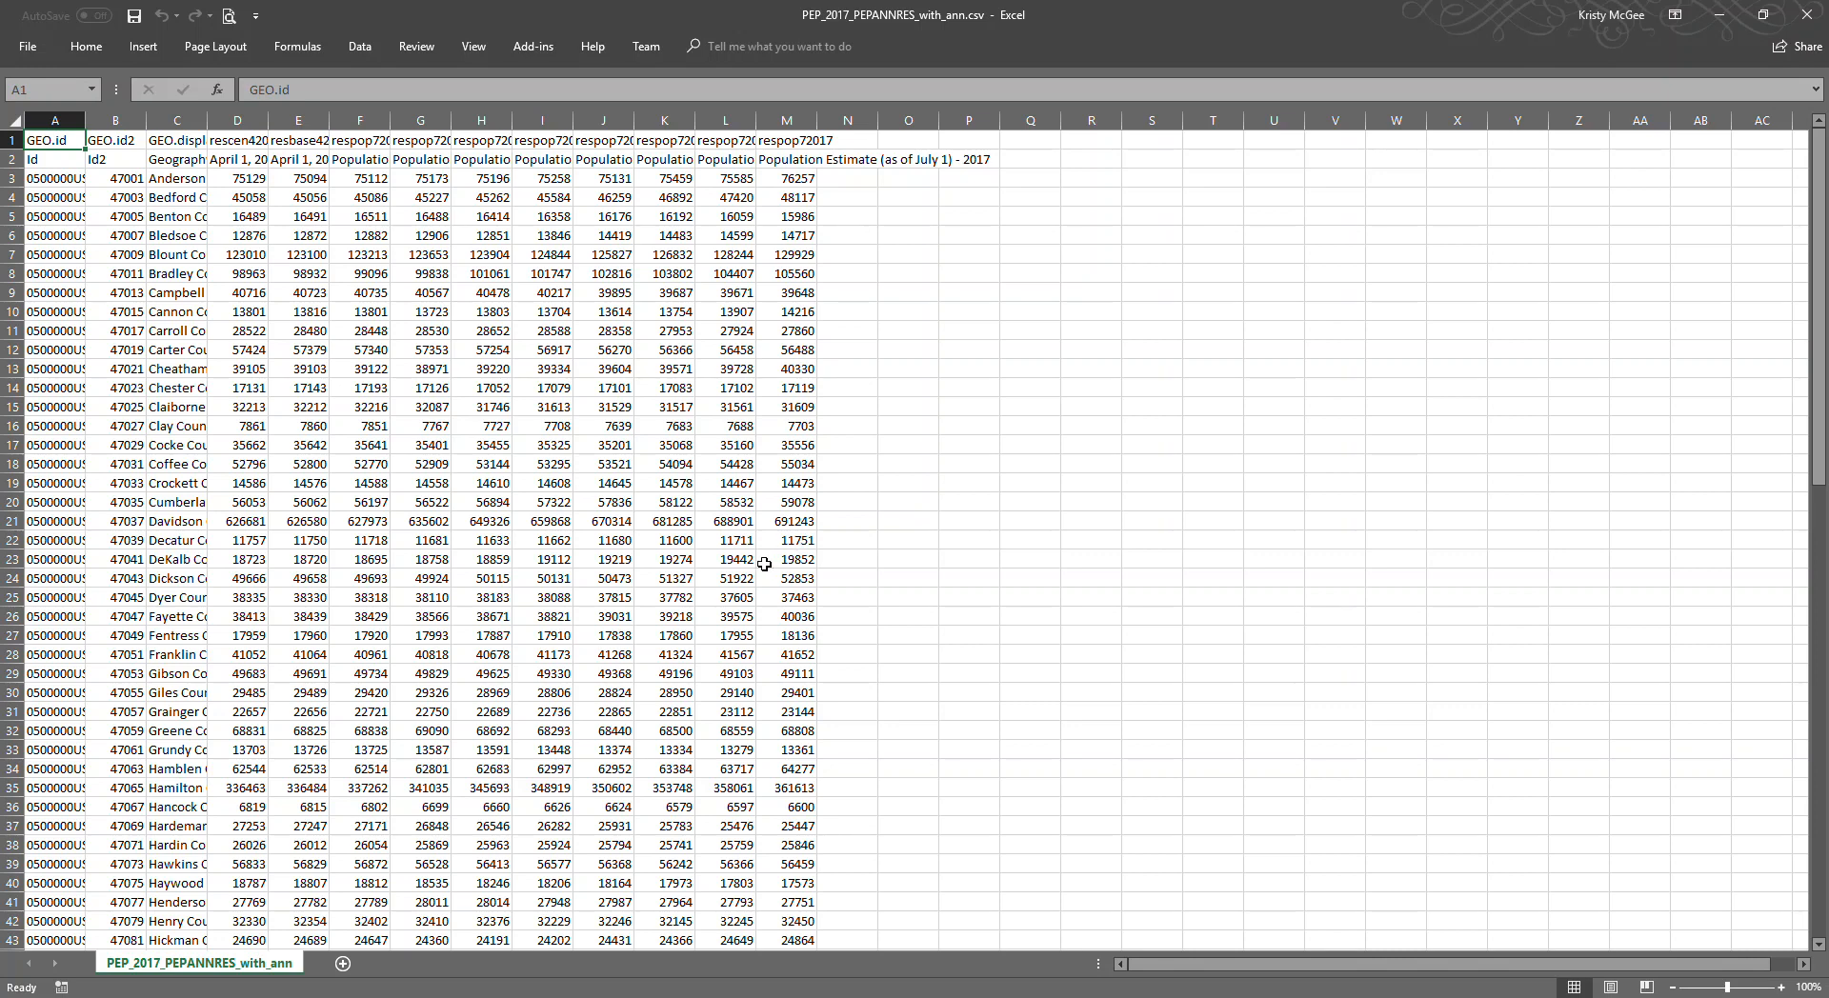
left_click_drag(11, 159, 11, 140)
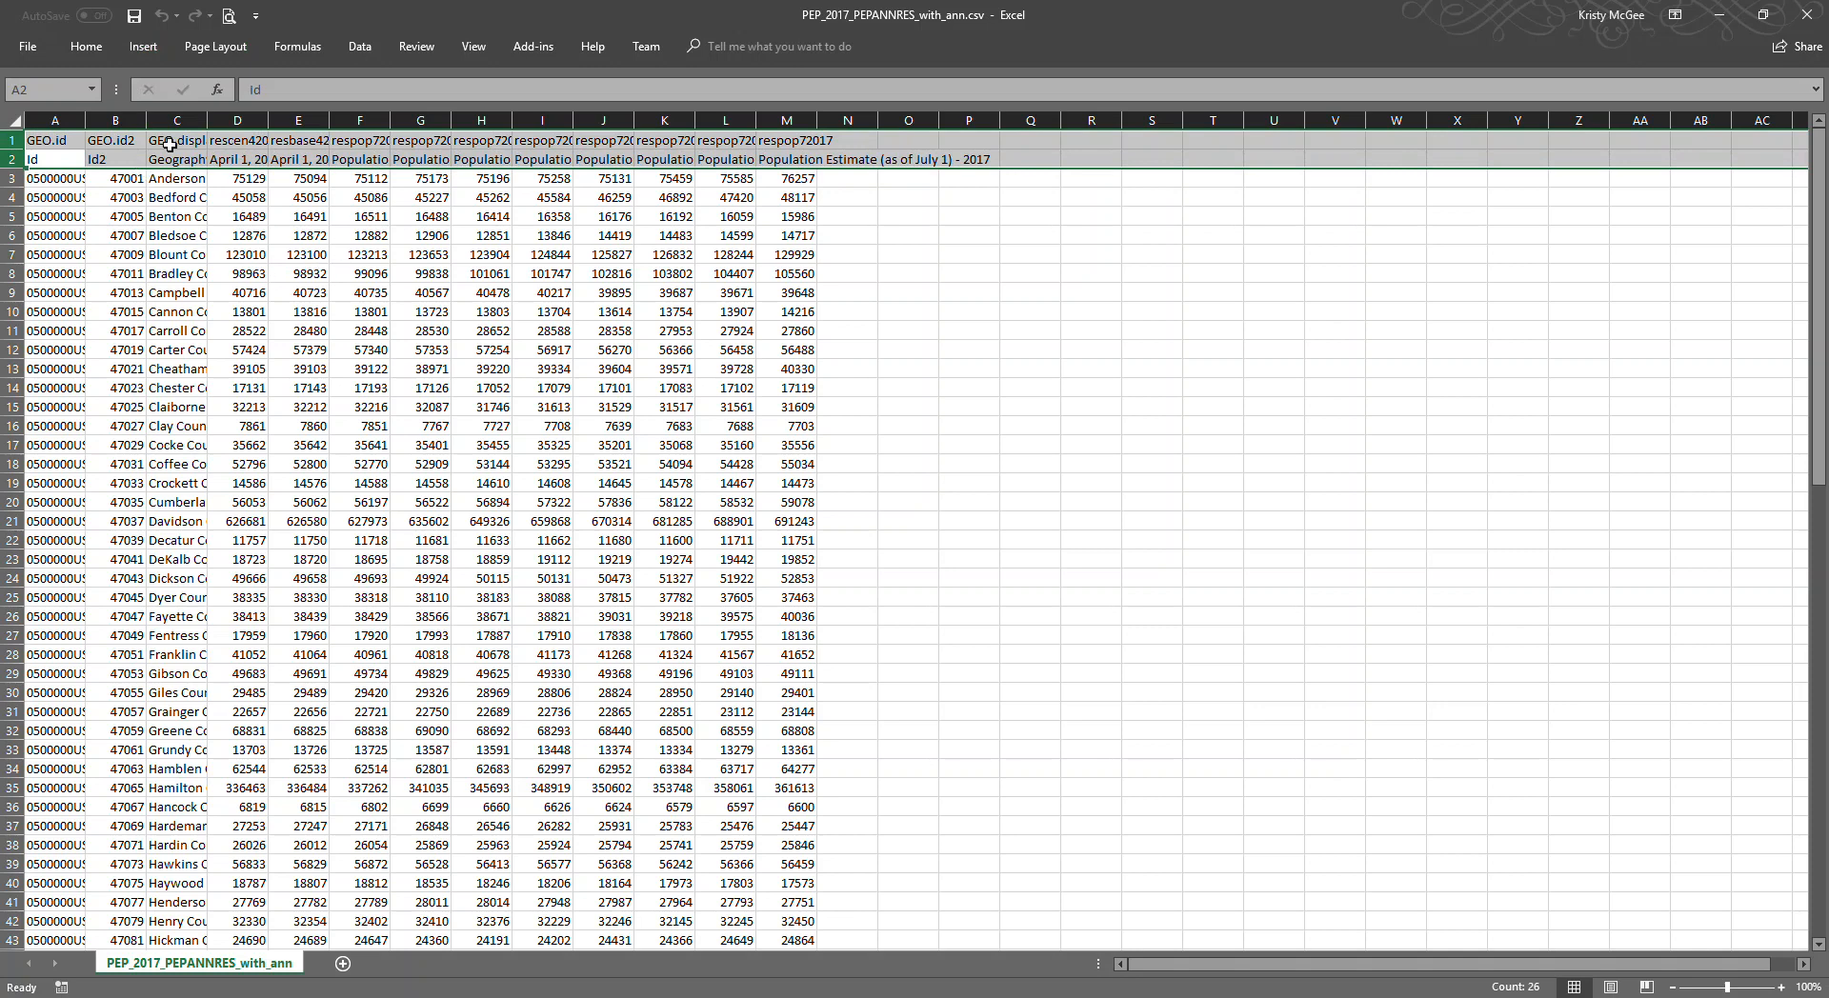
left_click(173, 142)
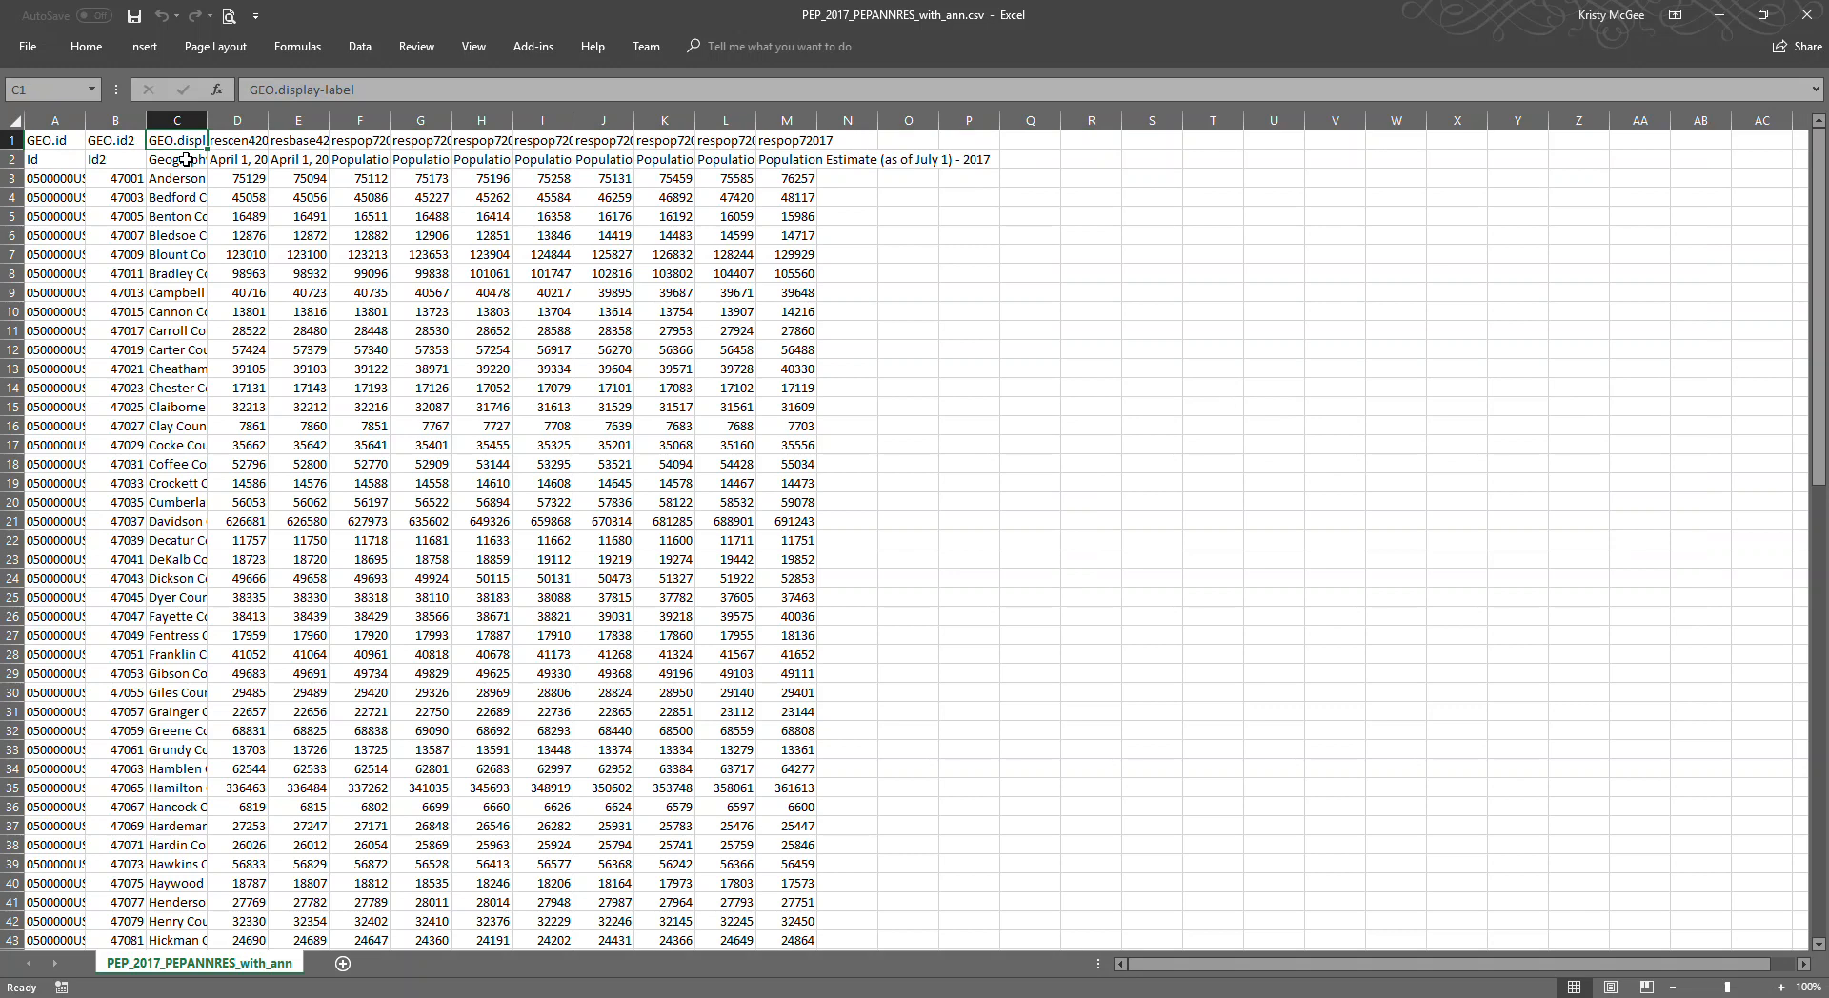
left_click_drag(176, 120, 777, 100)
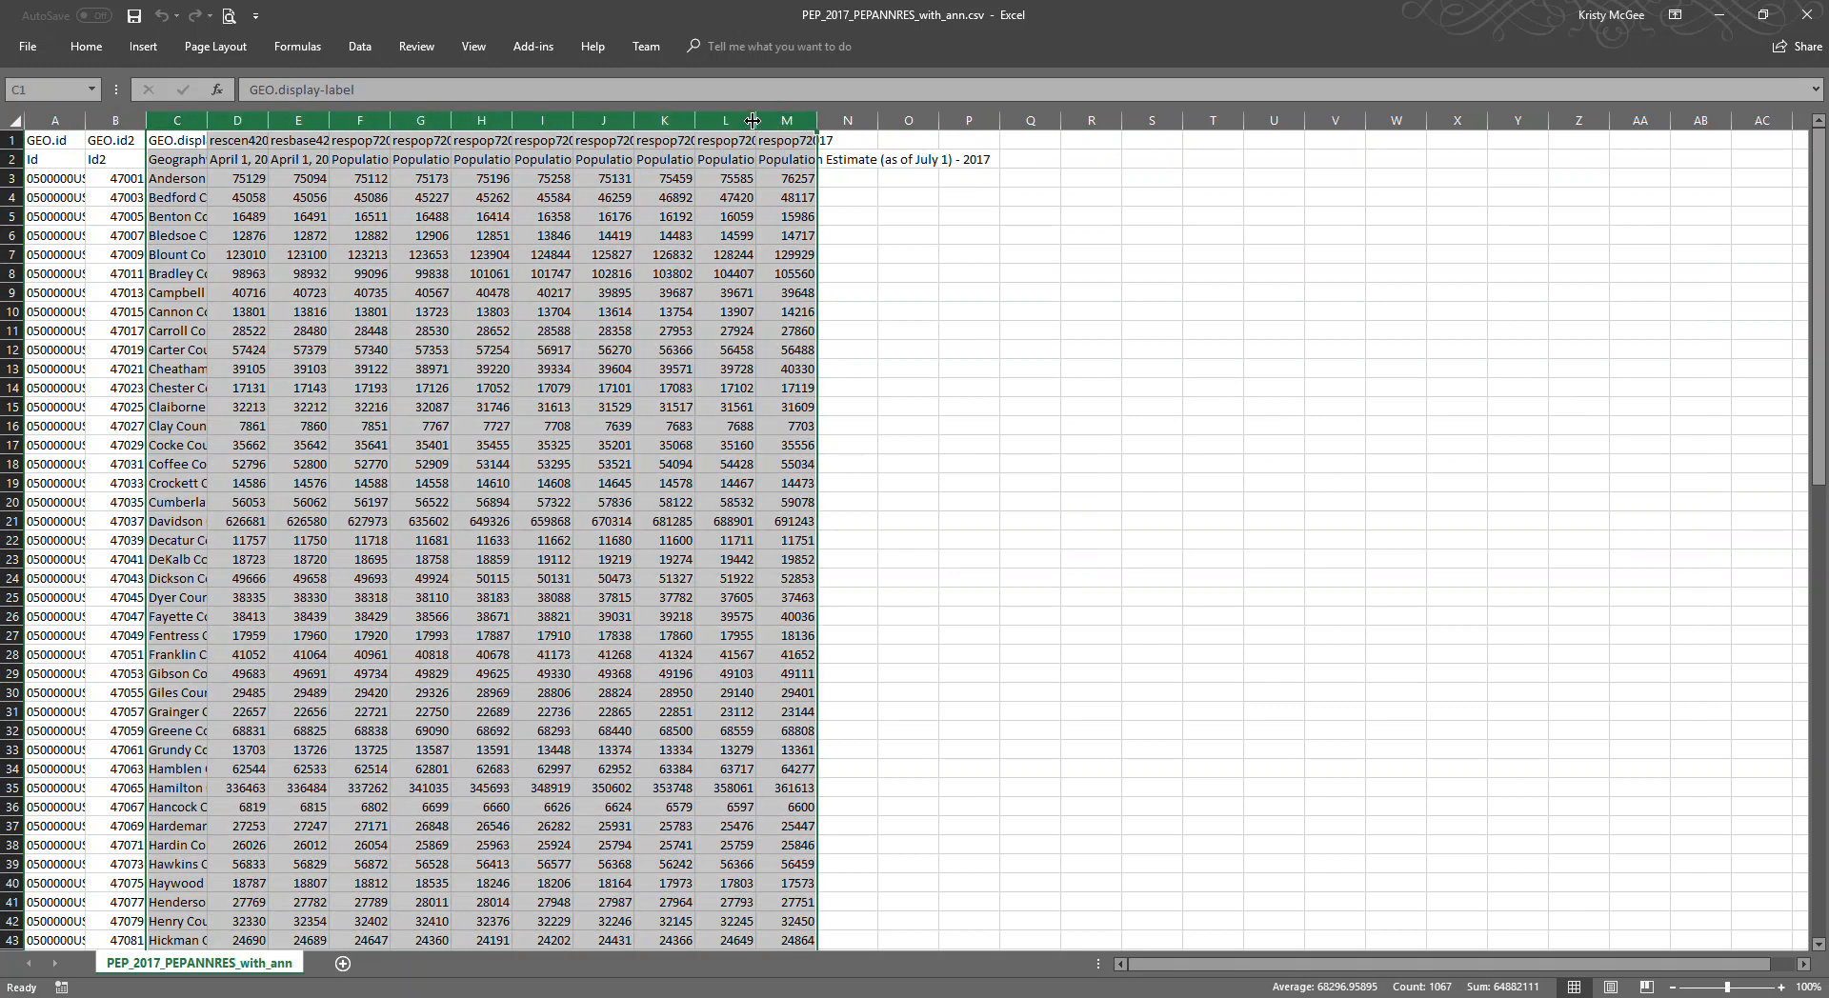
double_click(752, 120)
left_click(609, 370)
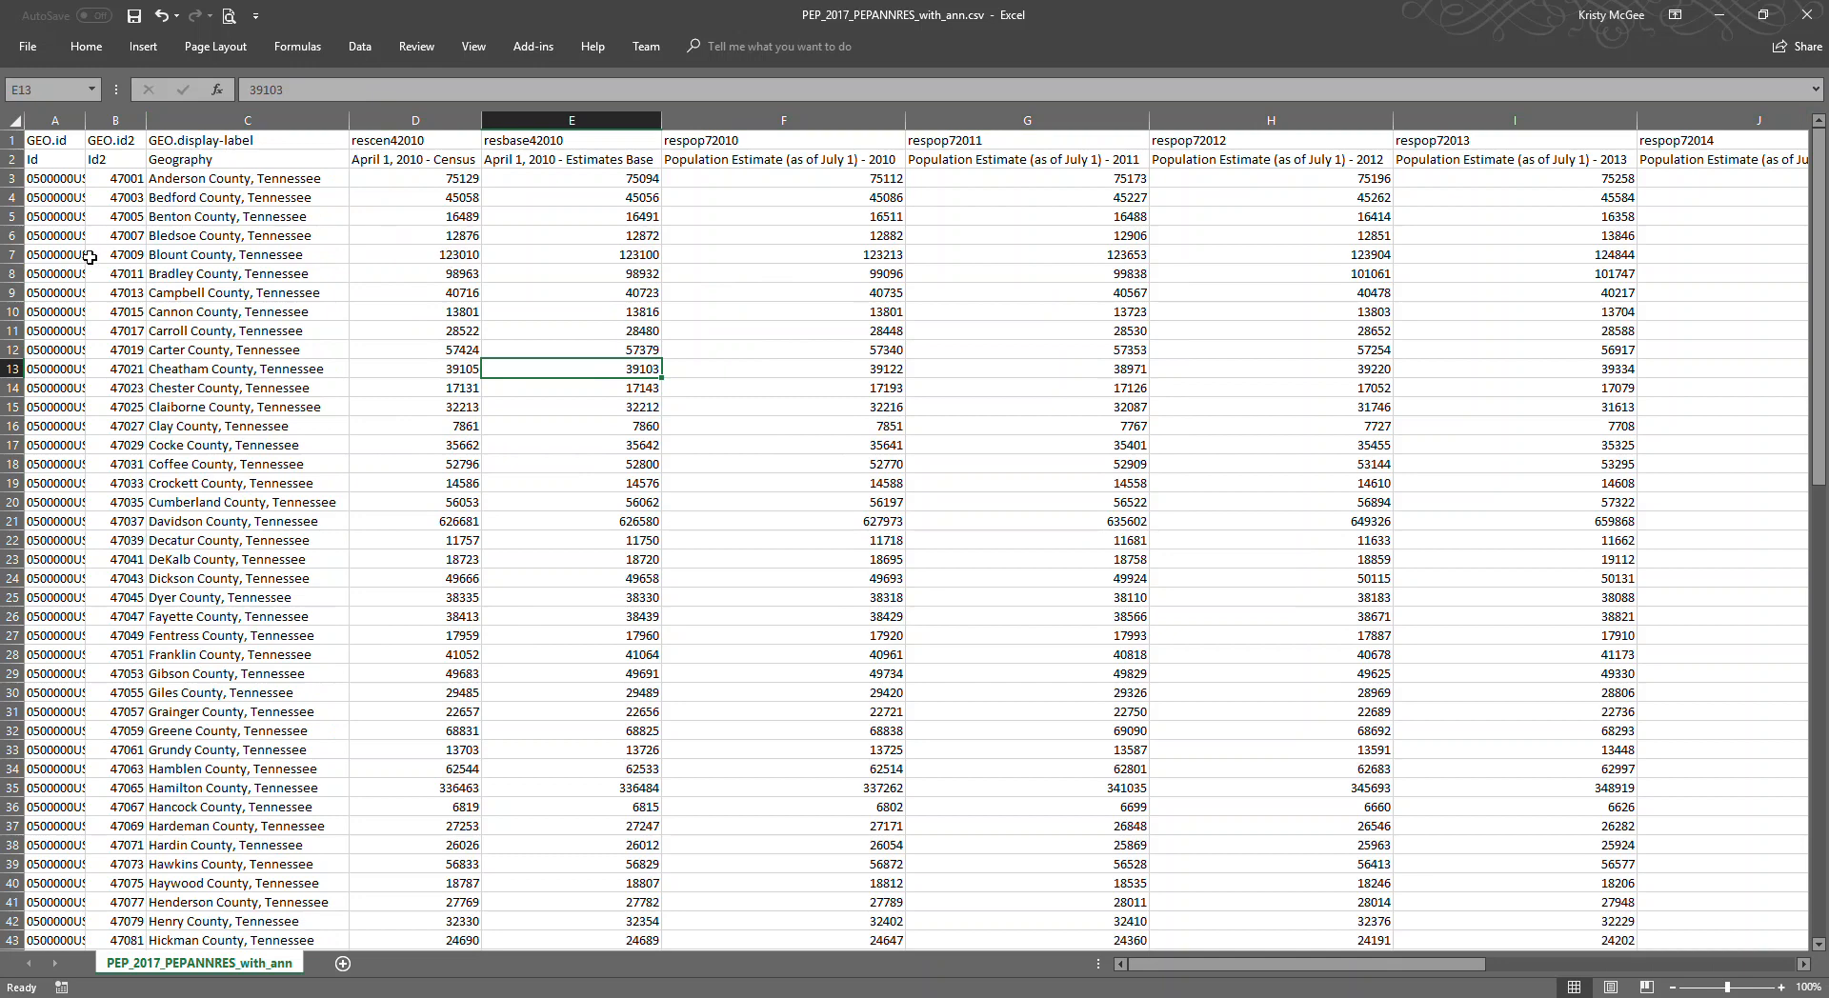
Save a copy of the CSV as an Excel Workbook (*.xlsx) in the same folder under the same name, and close Excel
left_click(43, 50)
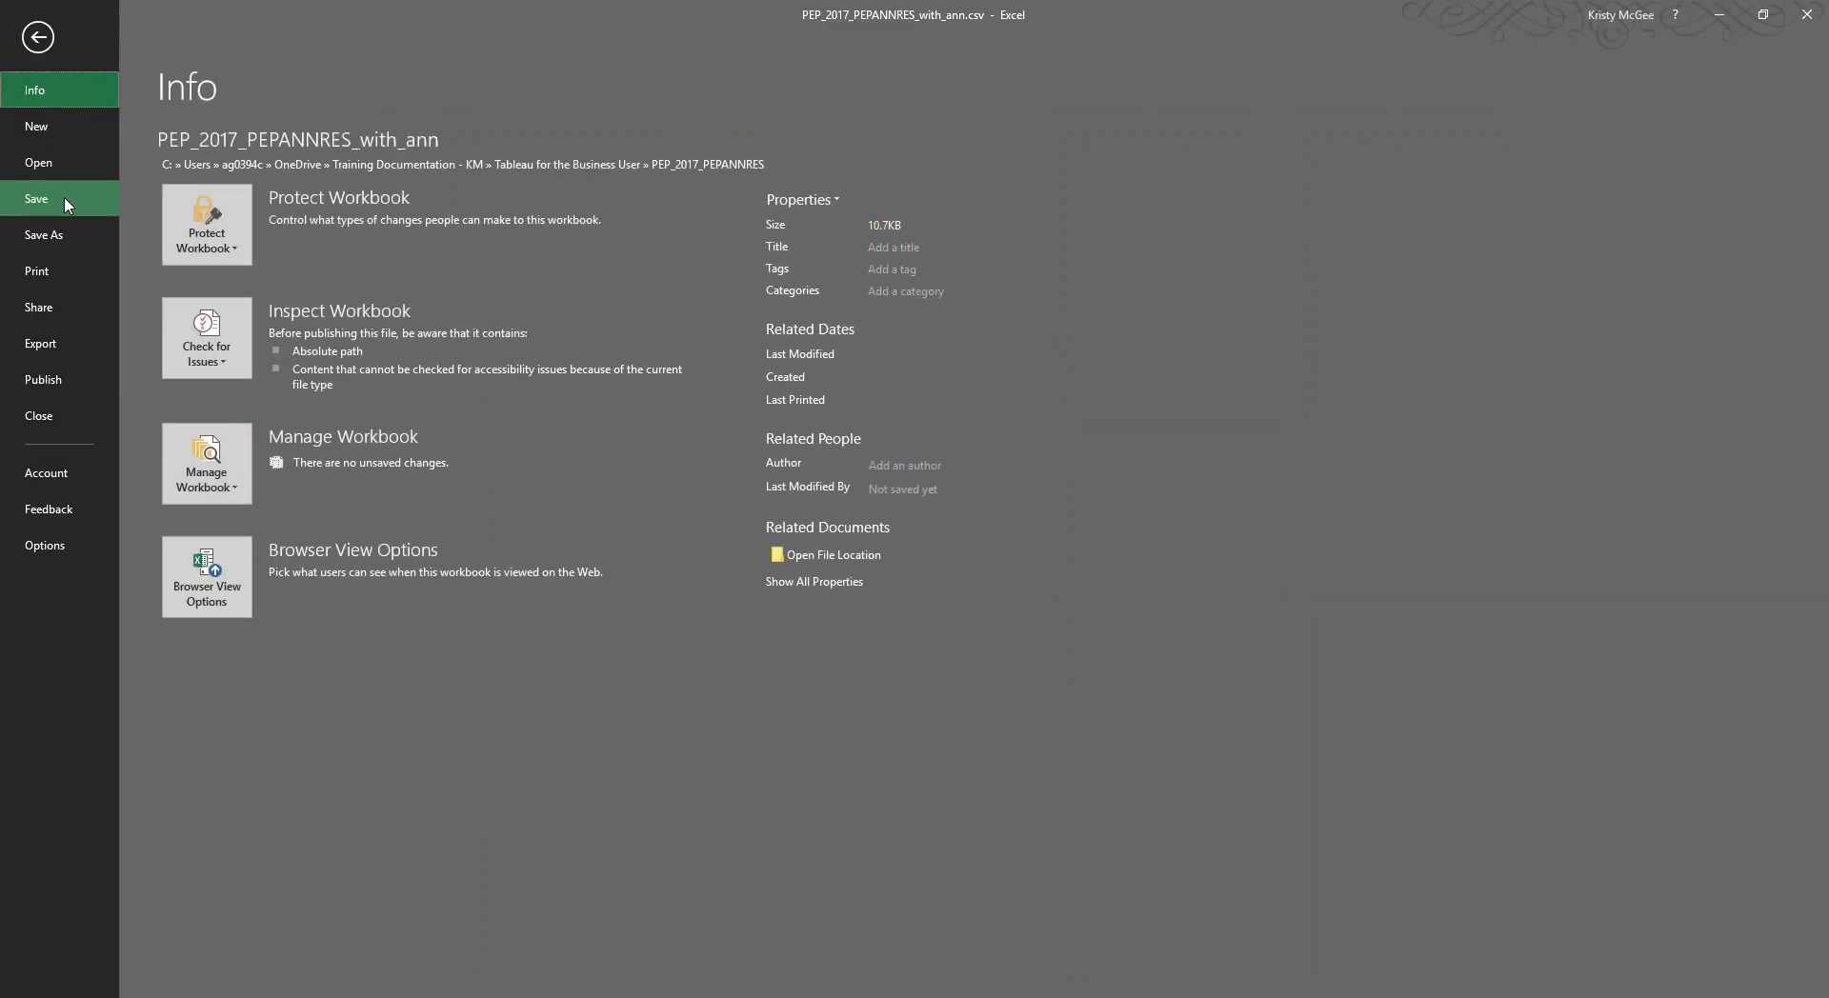
left_click(61, 243)
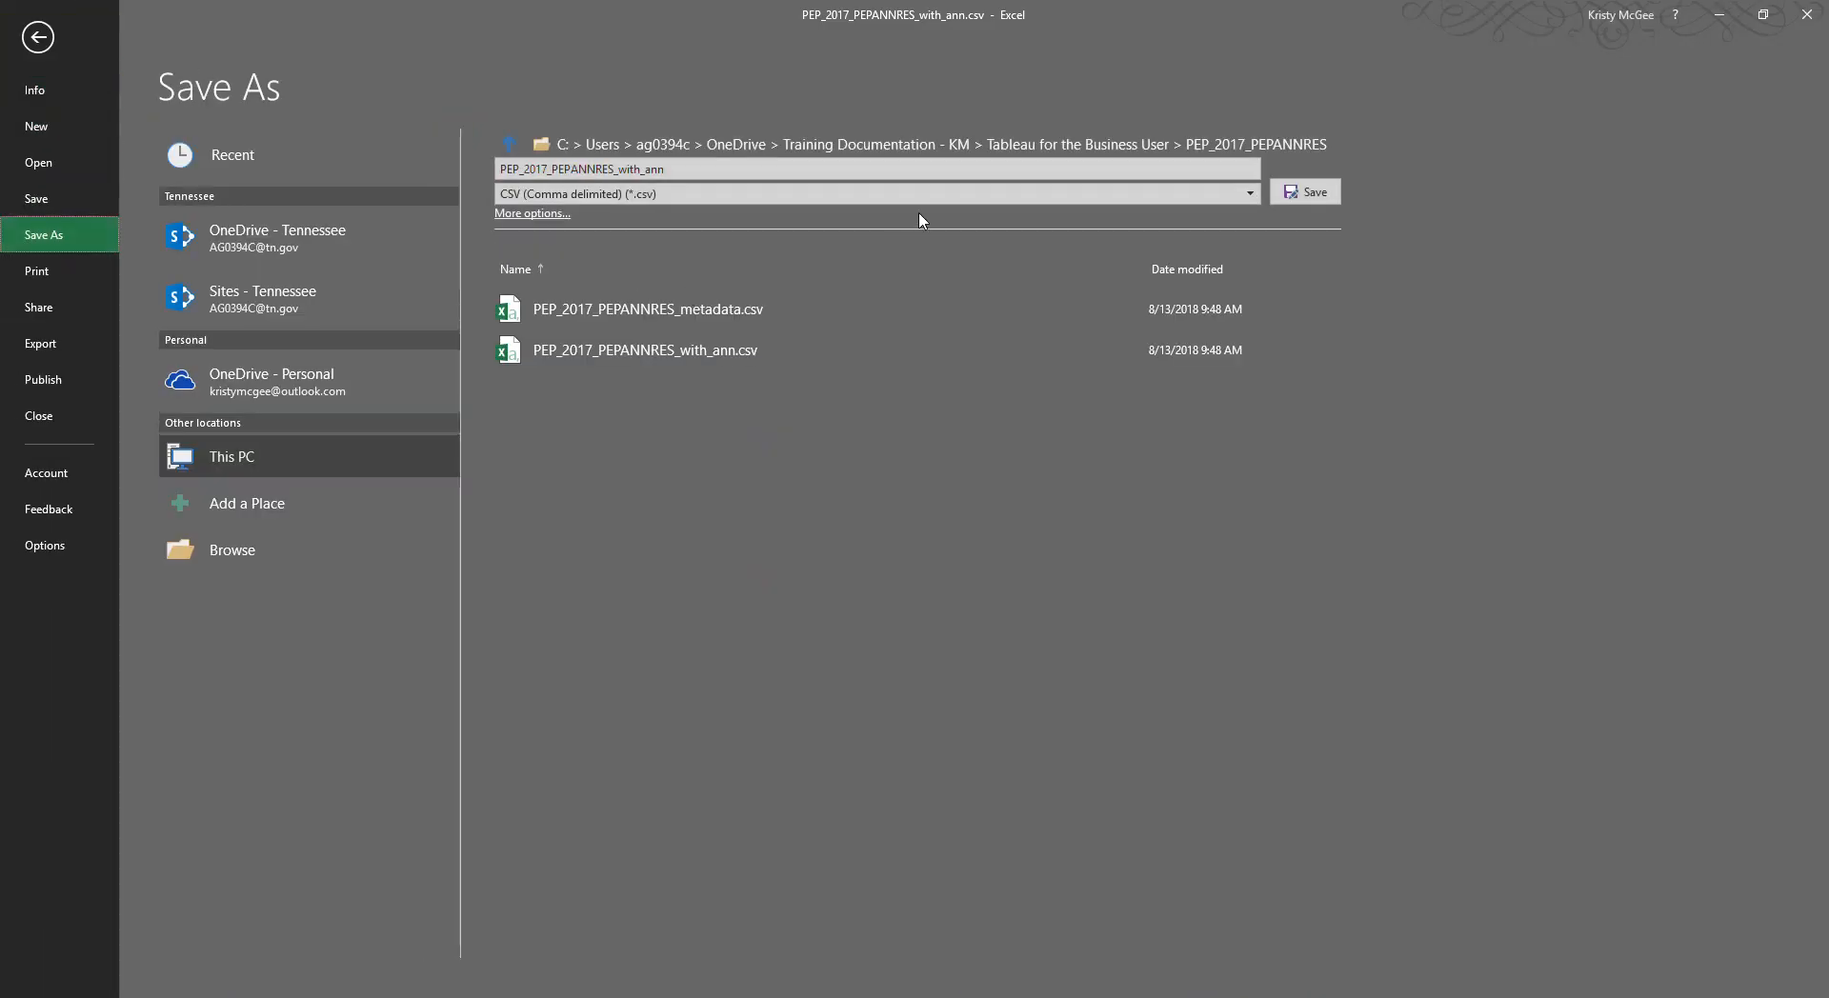
left_click(1150, 194)
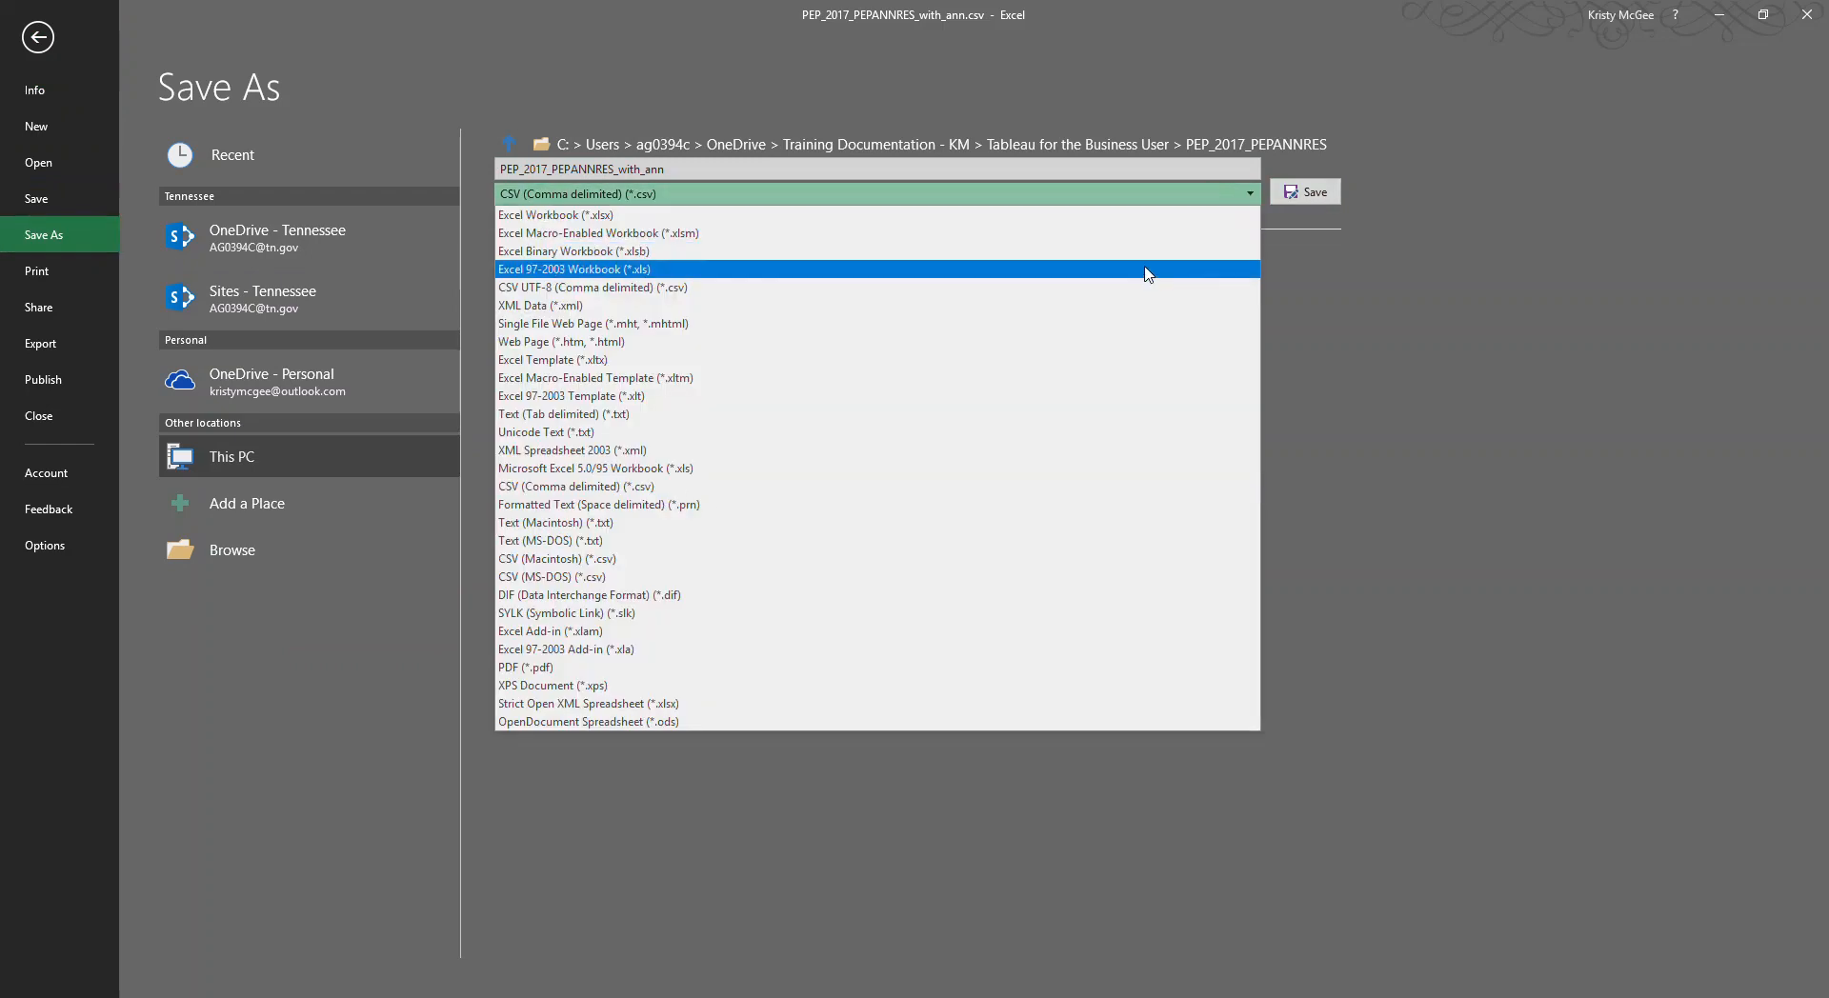
left_click(1149, 217)
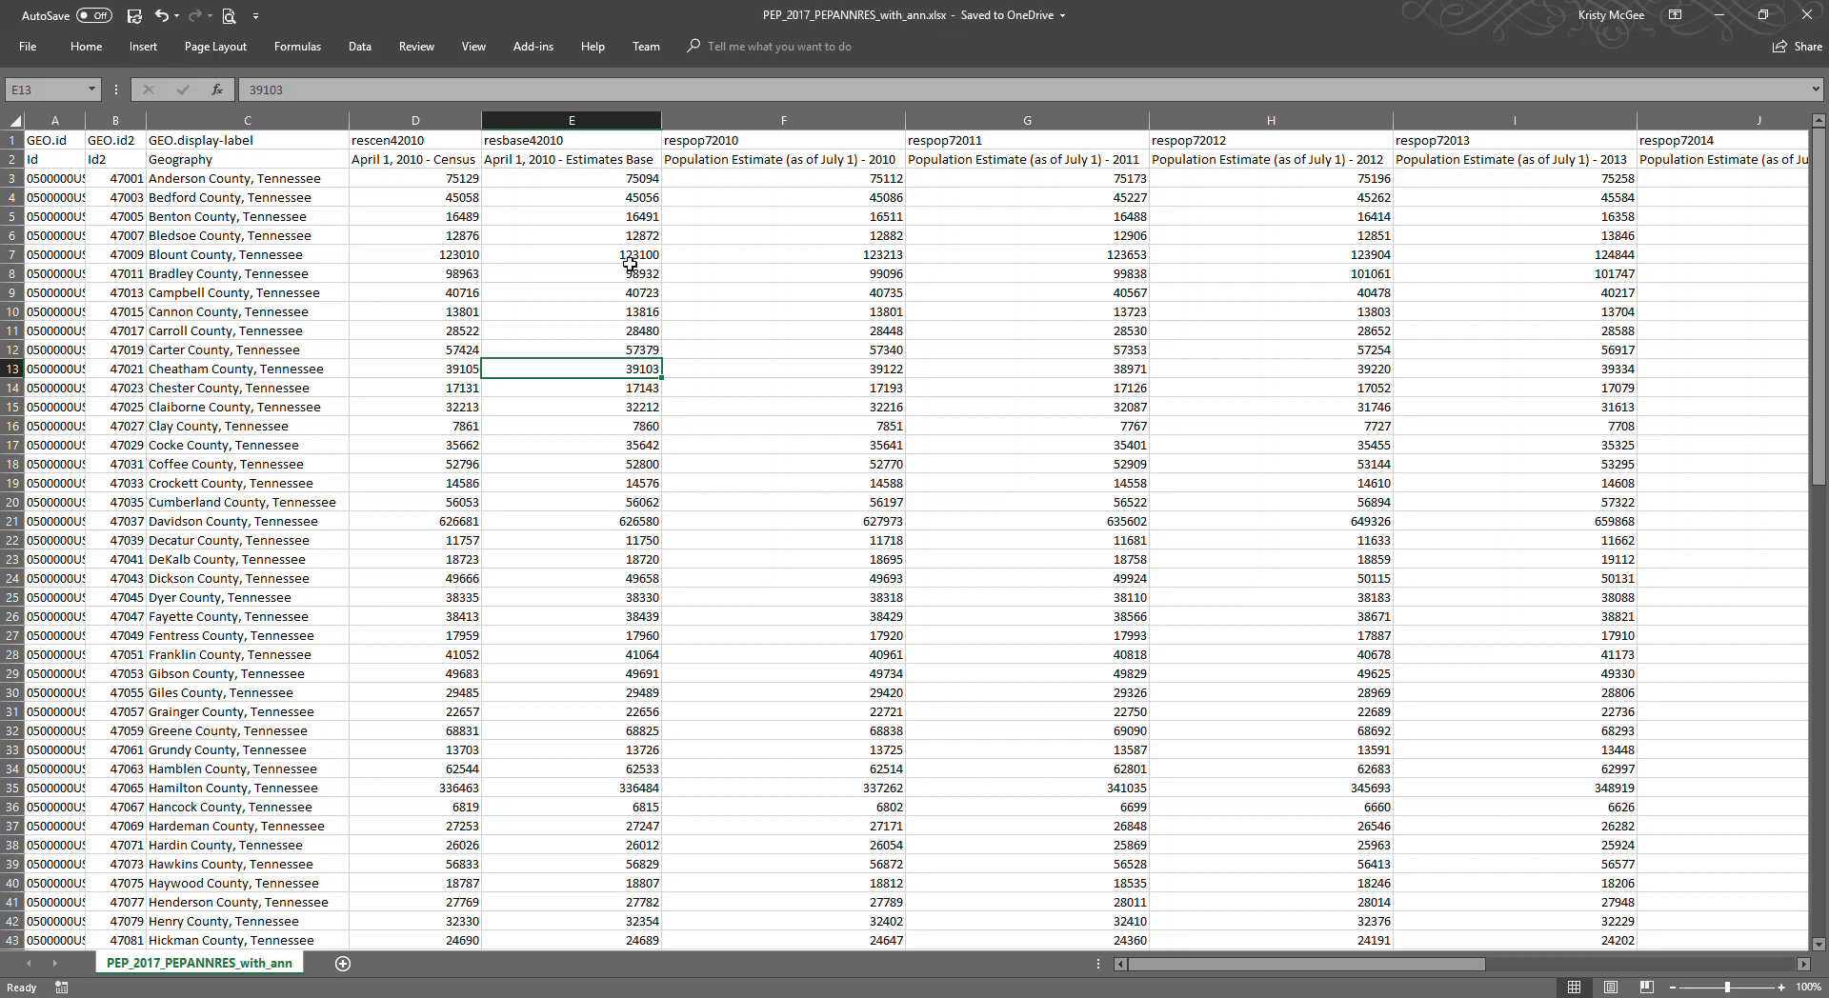
left_click(1810, 21)
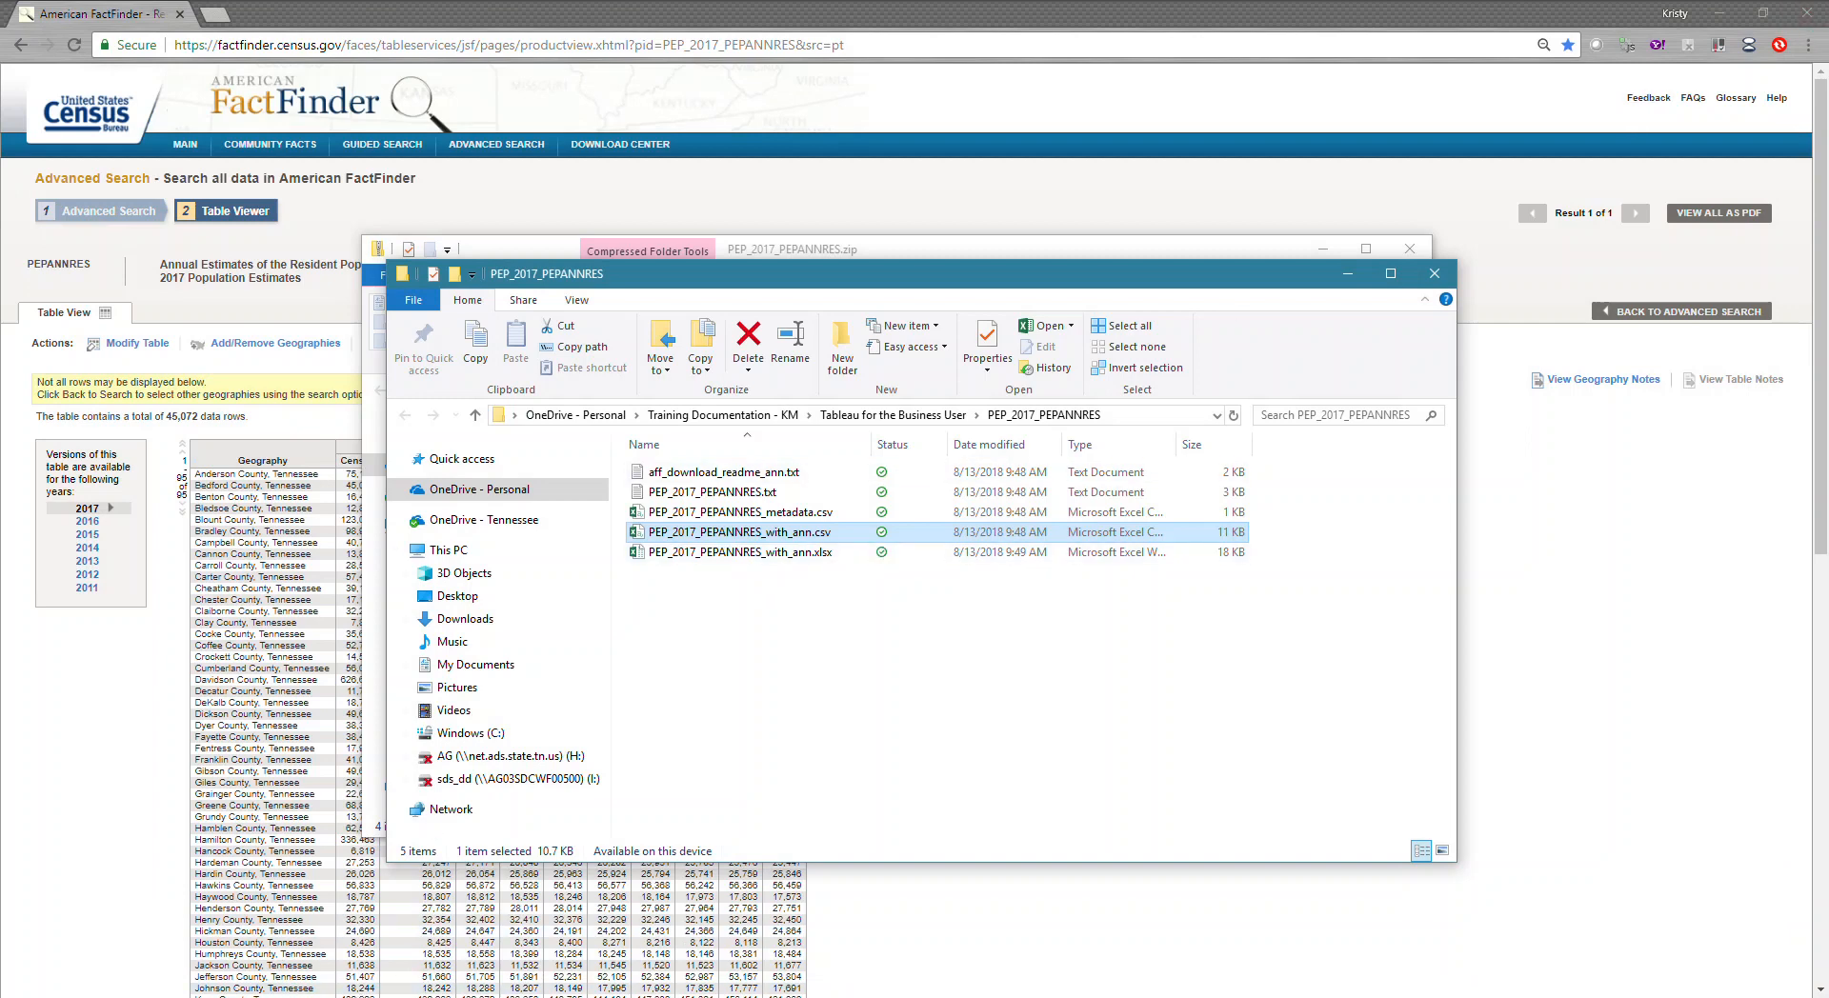
Launch Tableau 2018.1 and connect to the Microsoft Excel file PEP_2017_PEPANNRES_with_ann.xlsx
key("super")
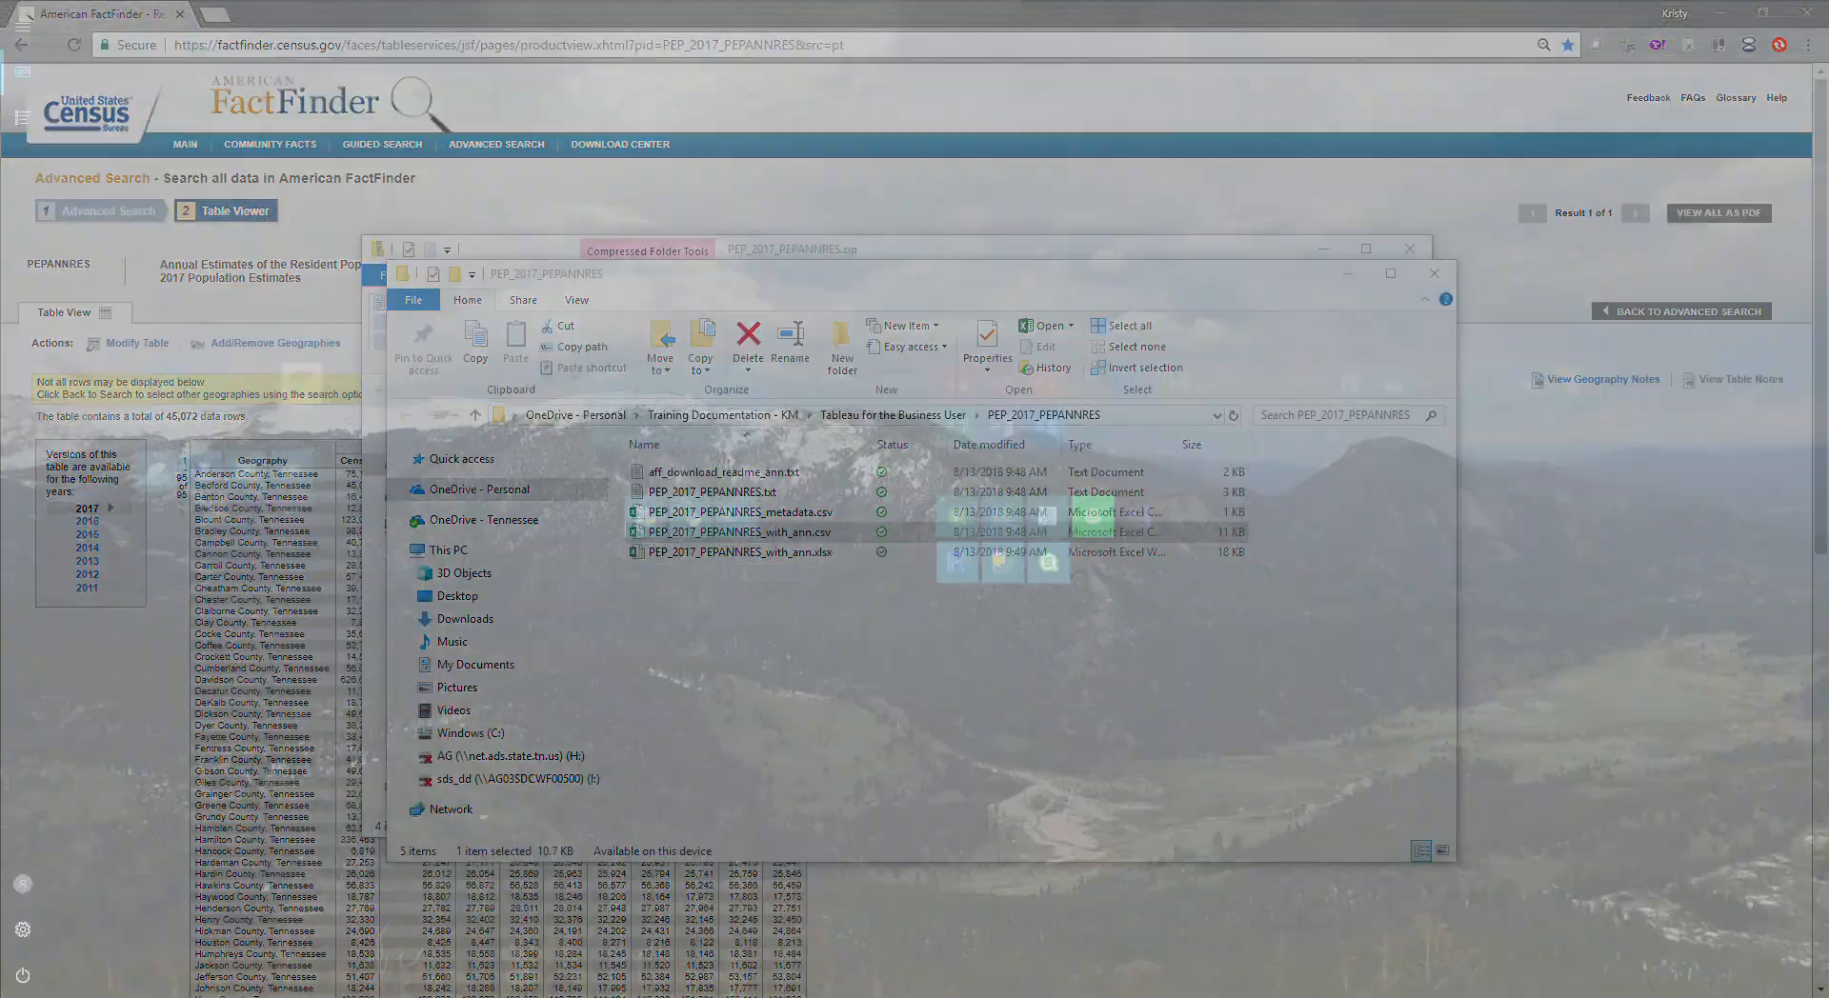
type("2018.1")
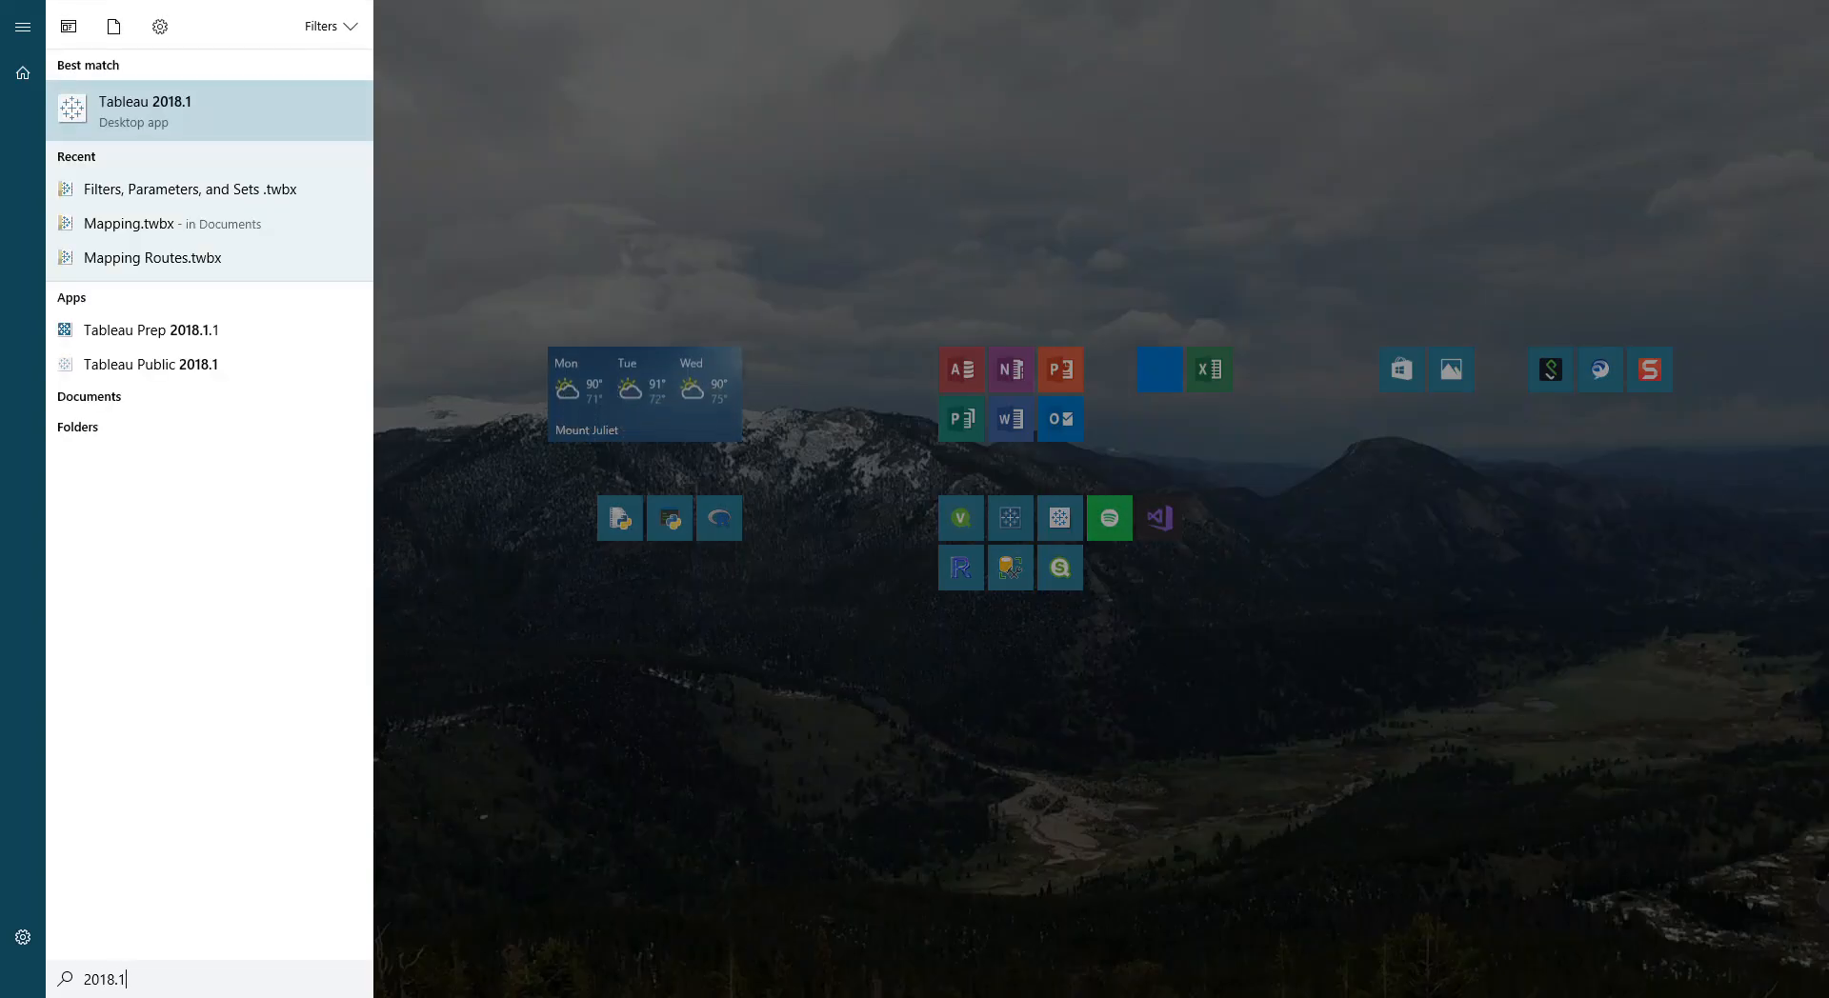
left_click(173, 112)
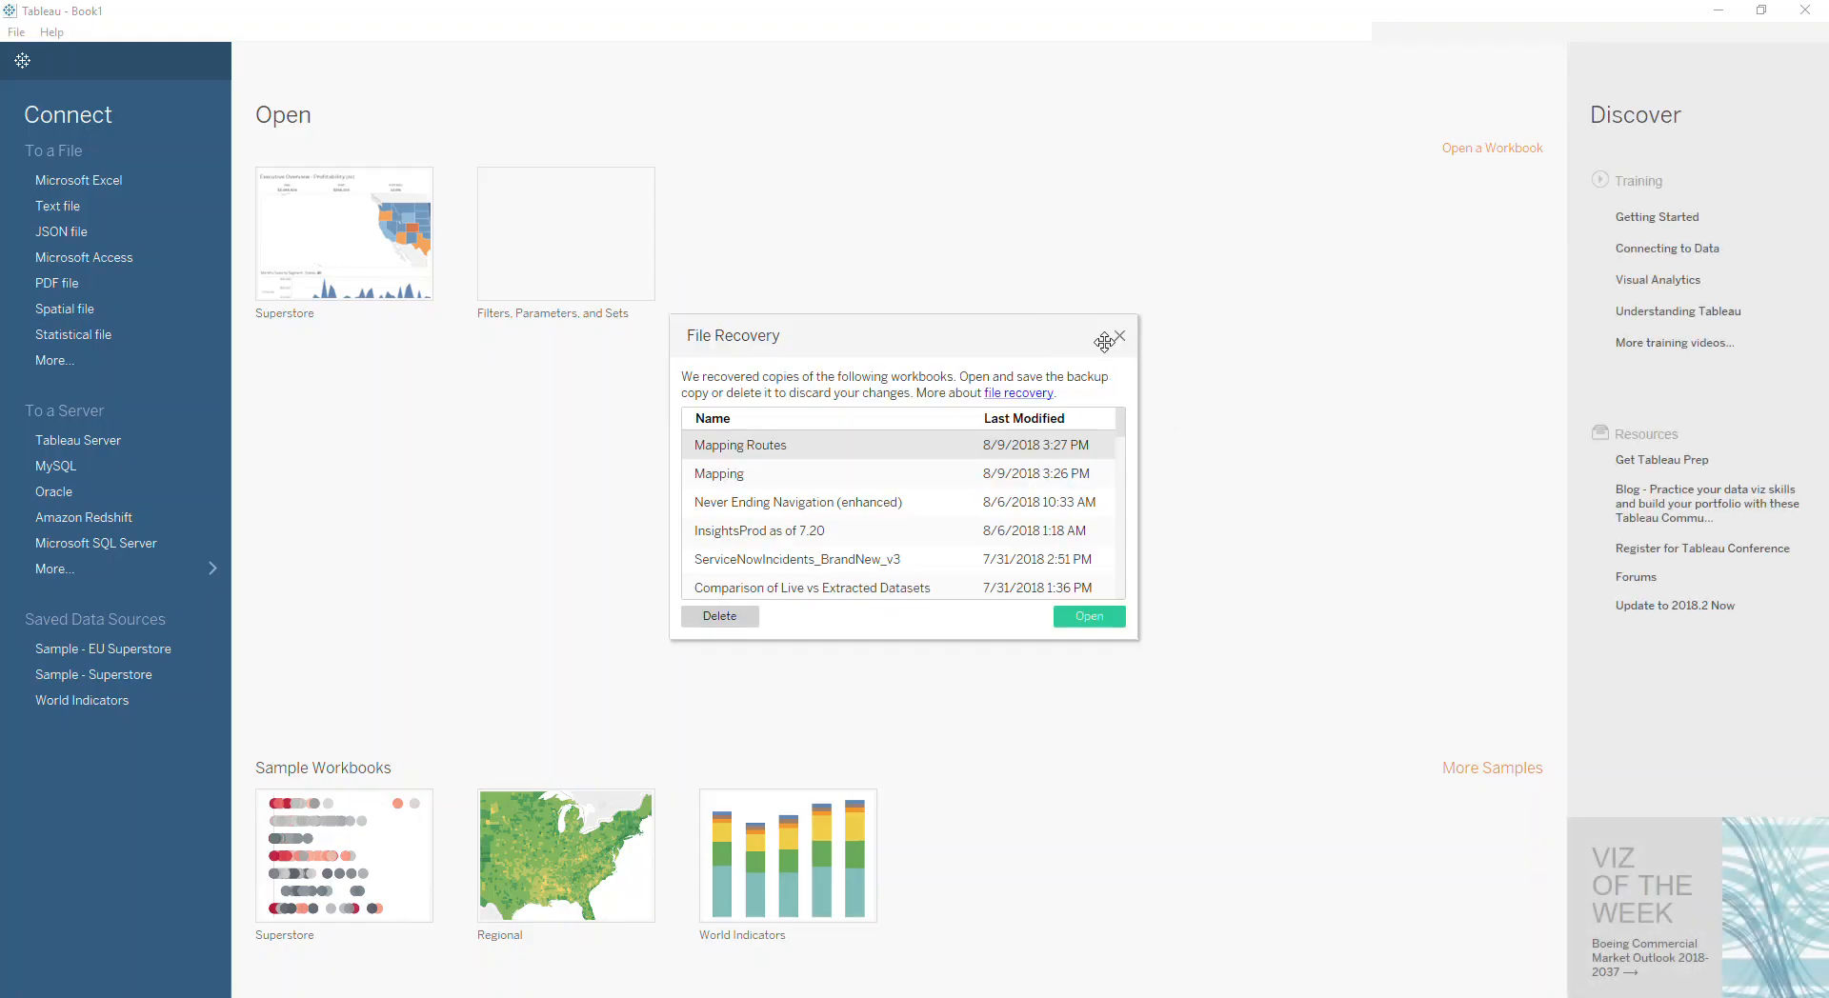
left_click(1120, 337)
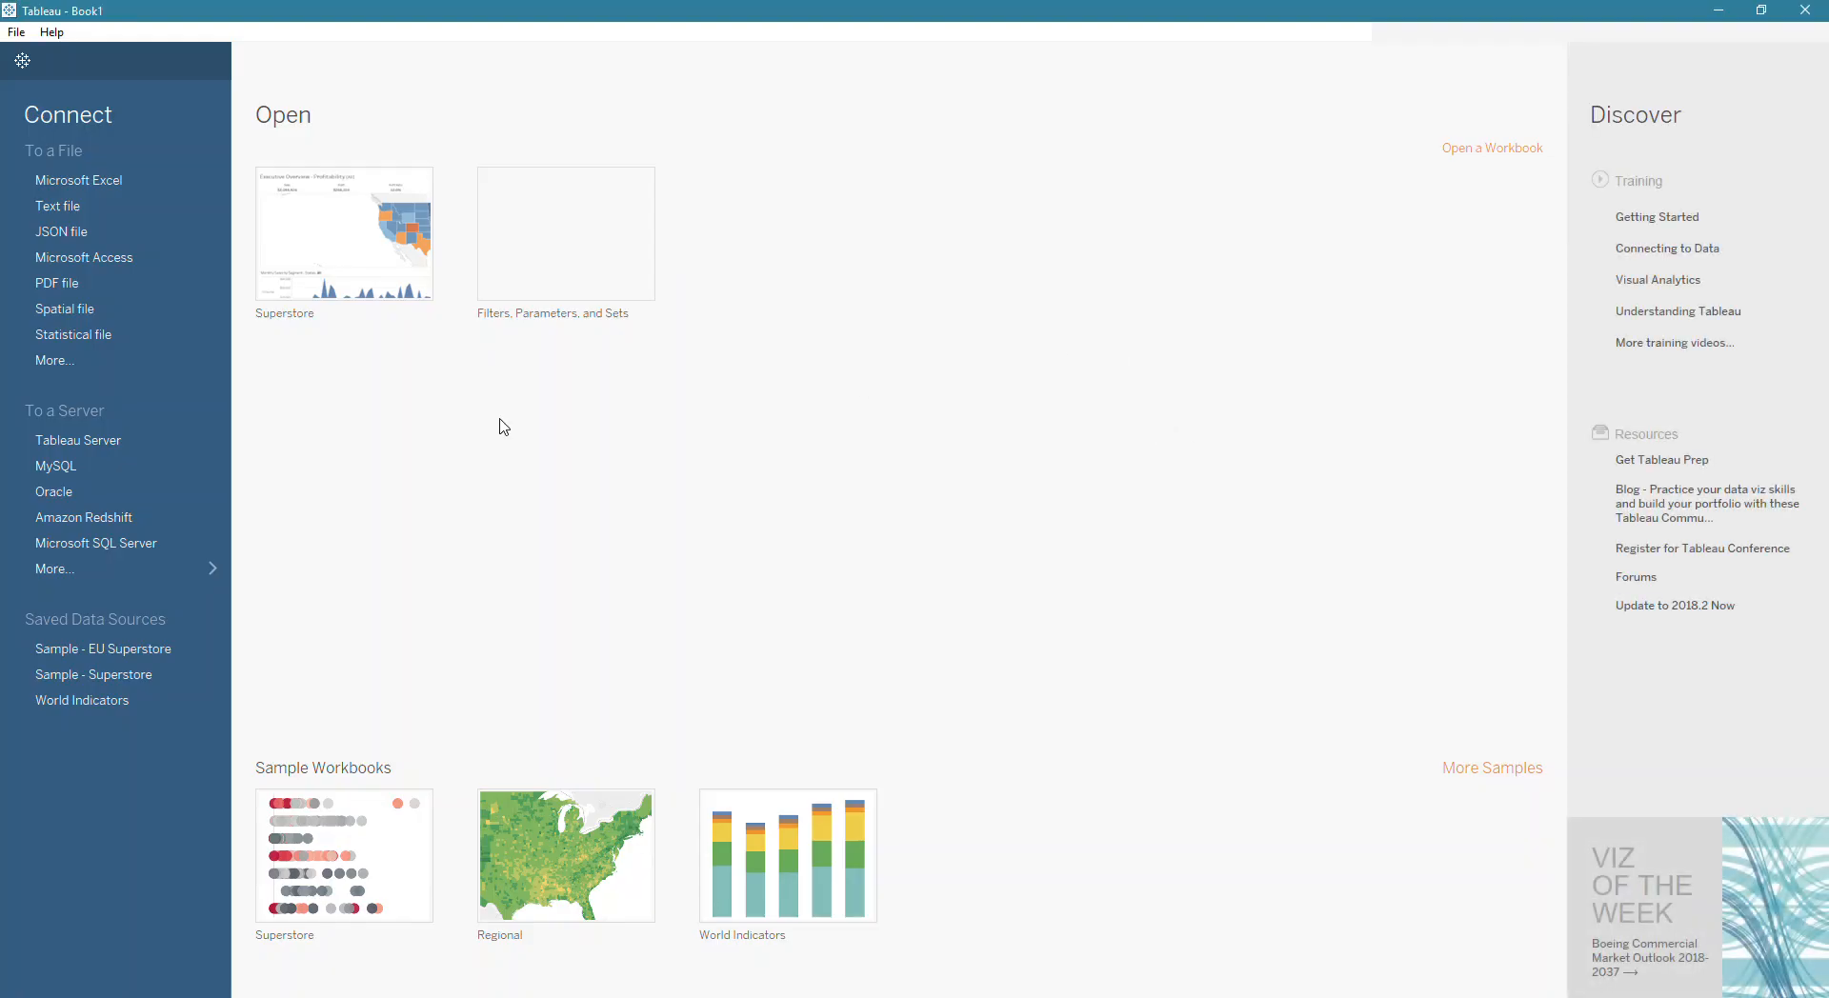
left_click(89, 181)
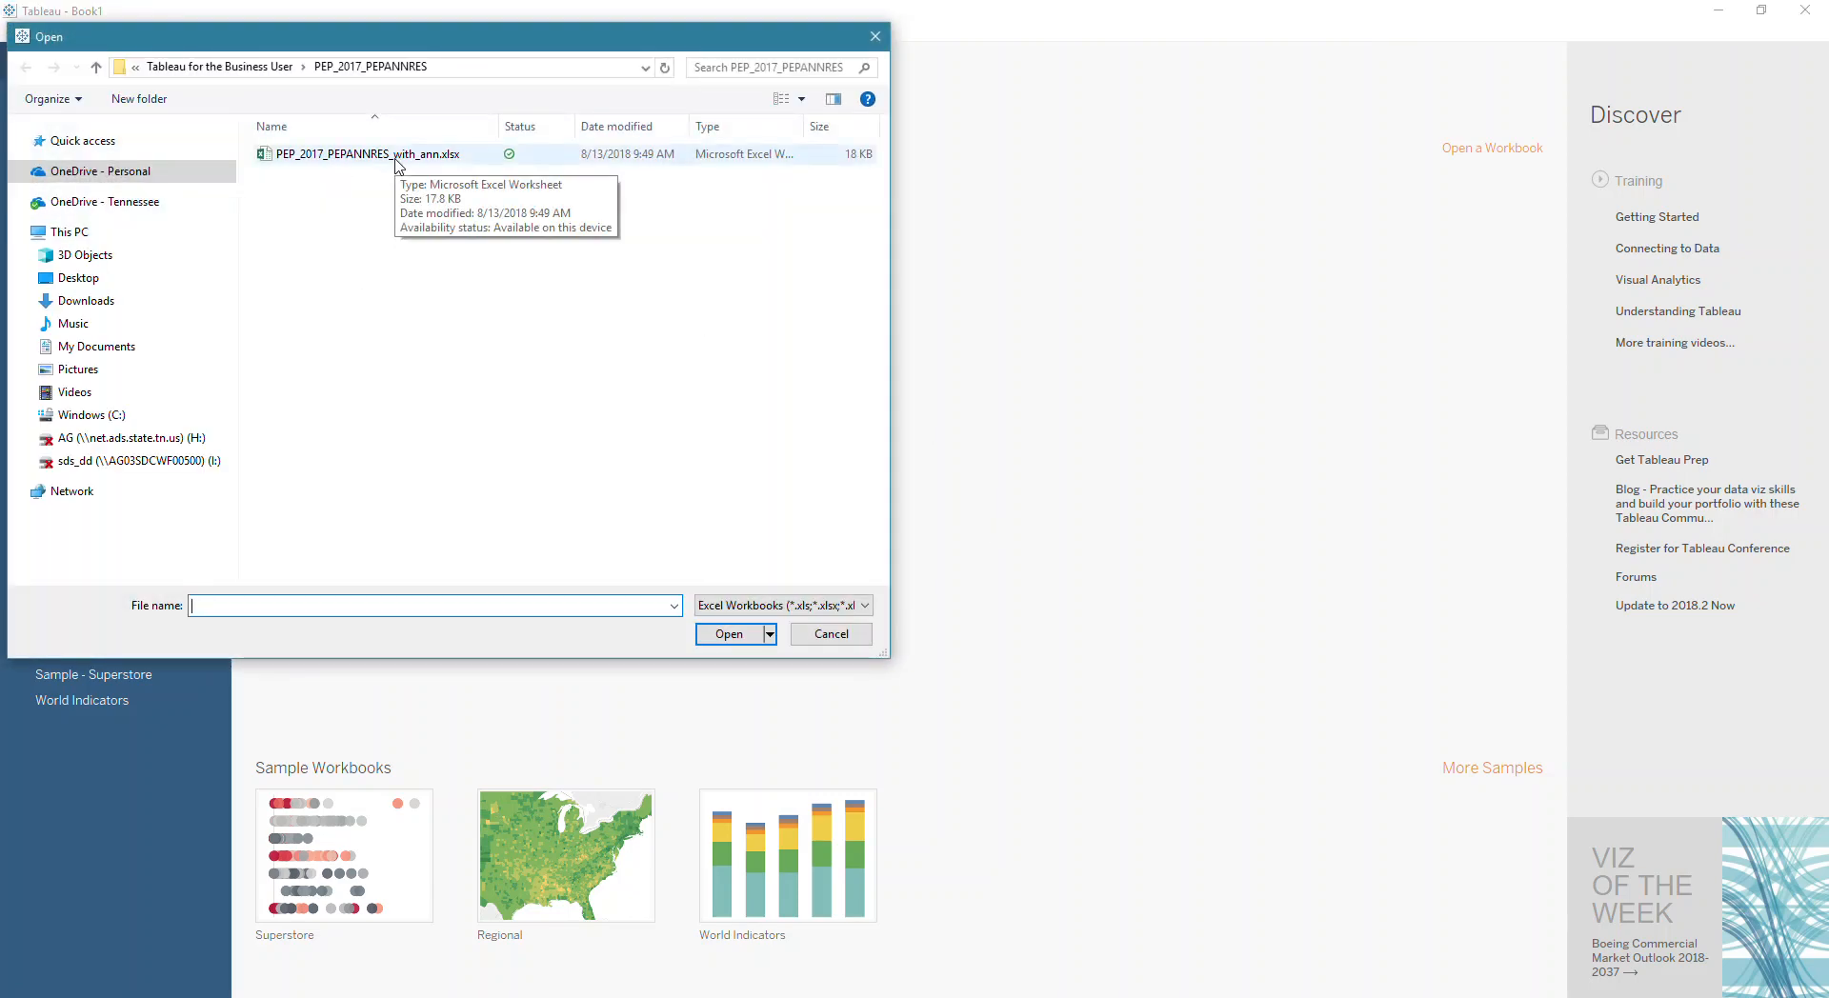
double_click(396, 157)
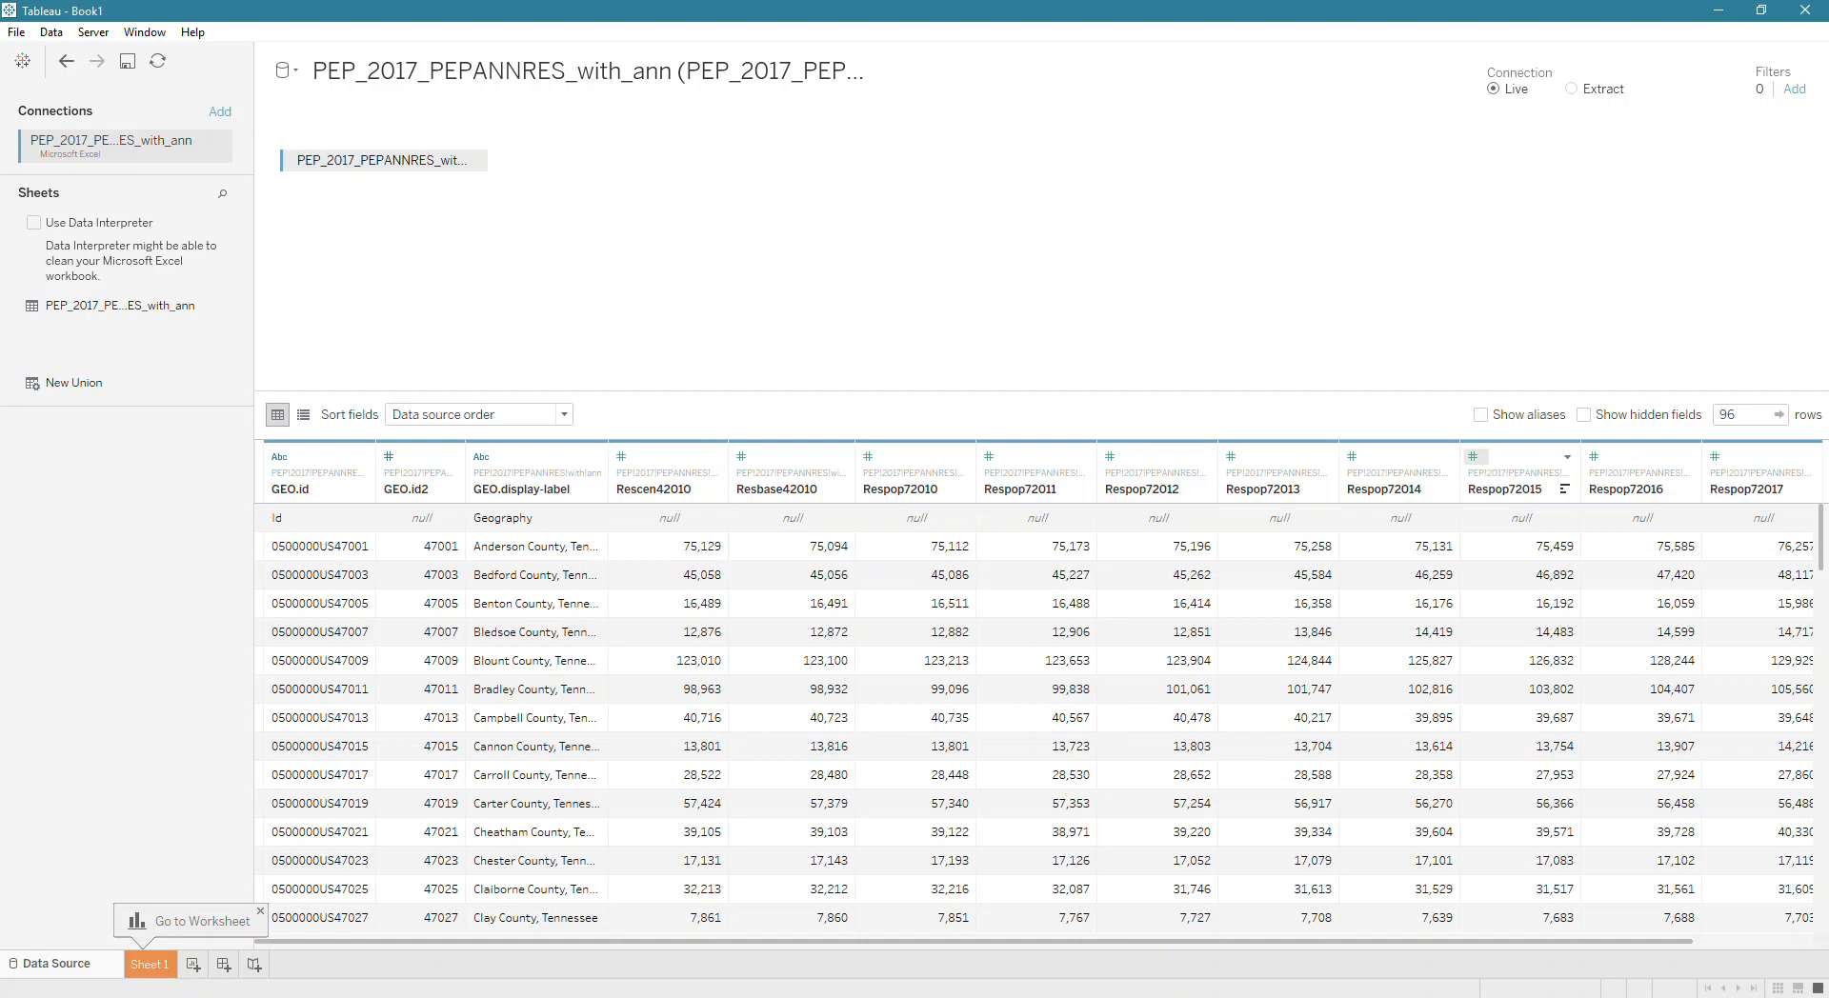
Clean the PEP_2017_PEPANNRES_with_ann sheet with Data Interpreter
left_click(34, 227)
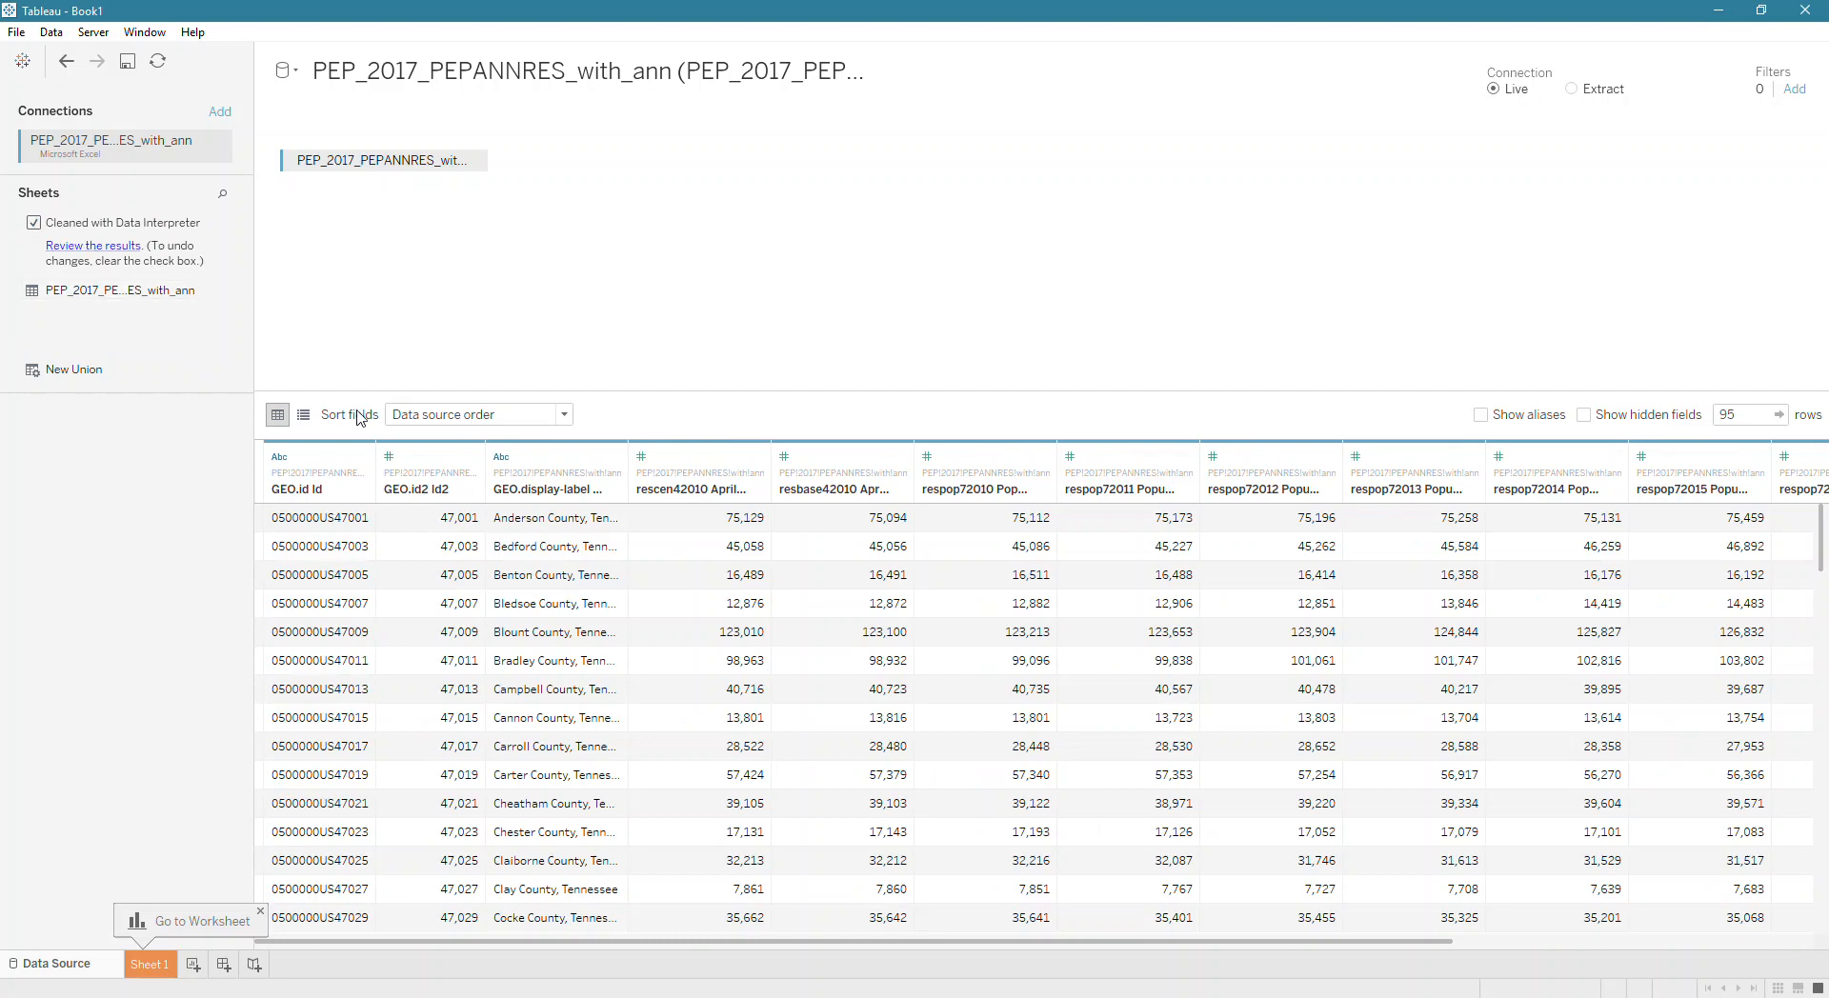
left_click(703, 490)
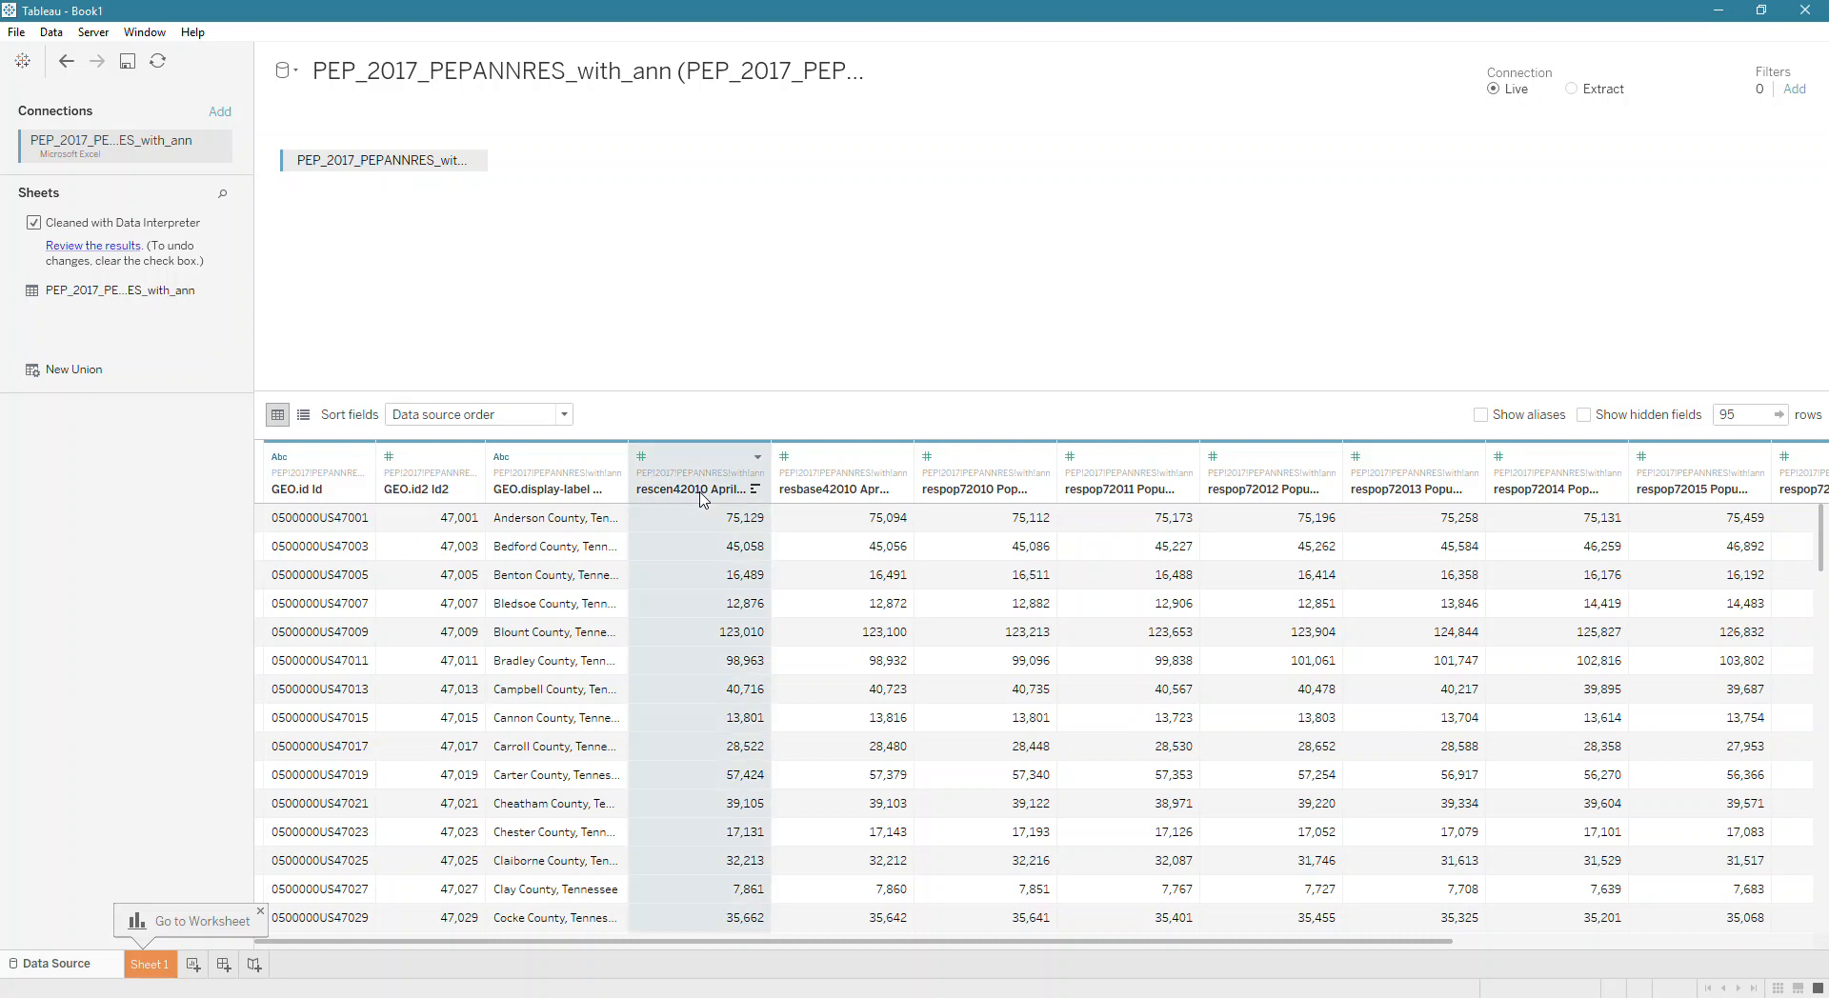
right_click(702, 494)
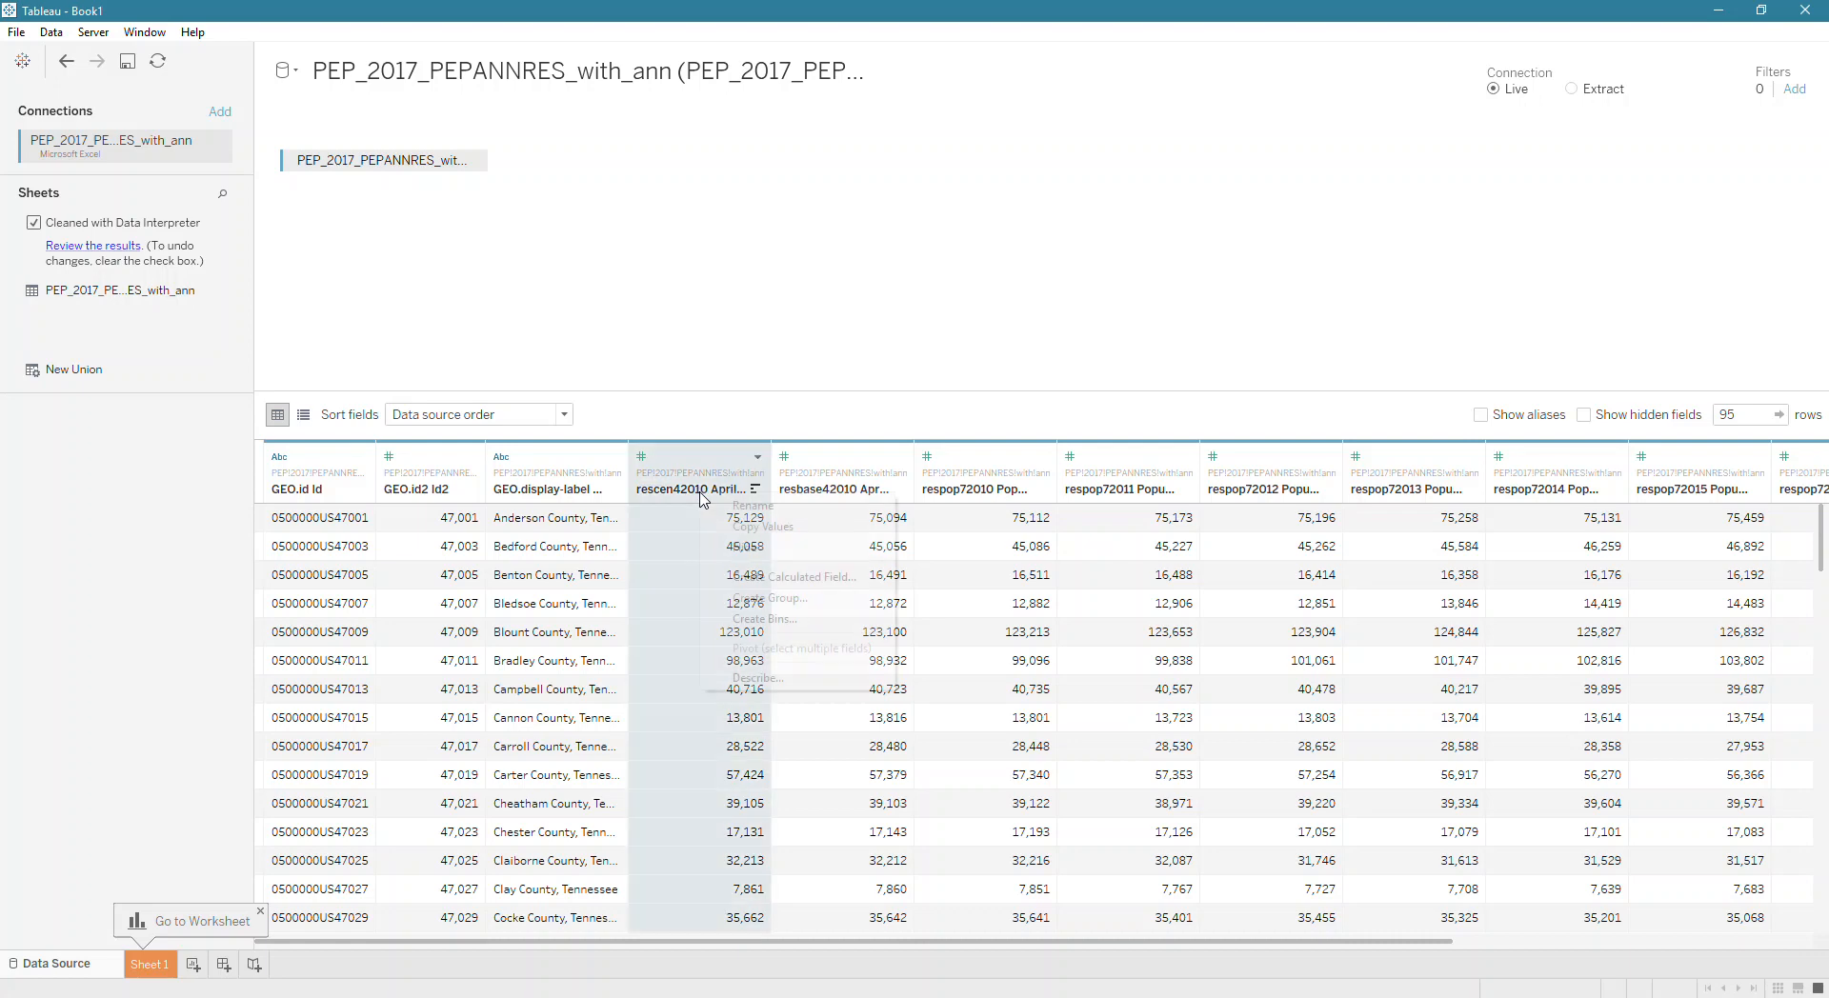
left_click(751, 506)
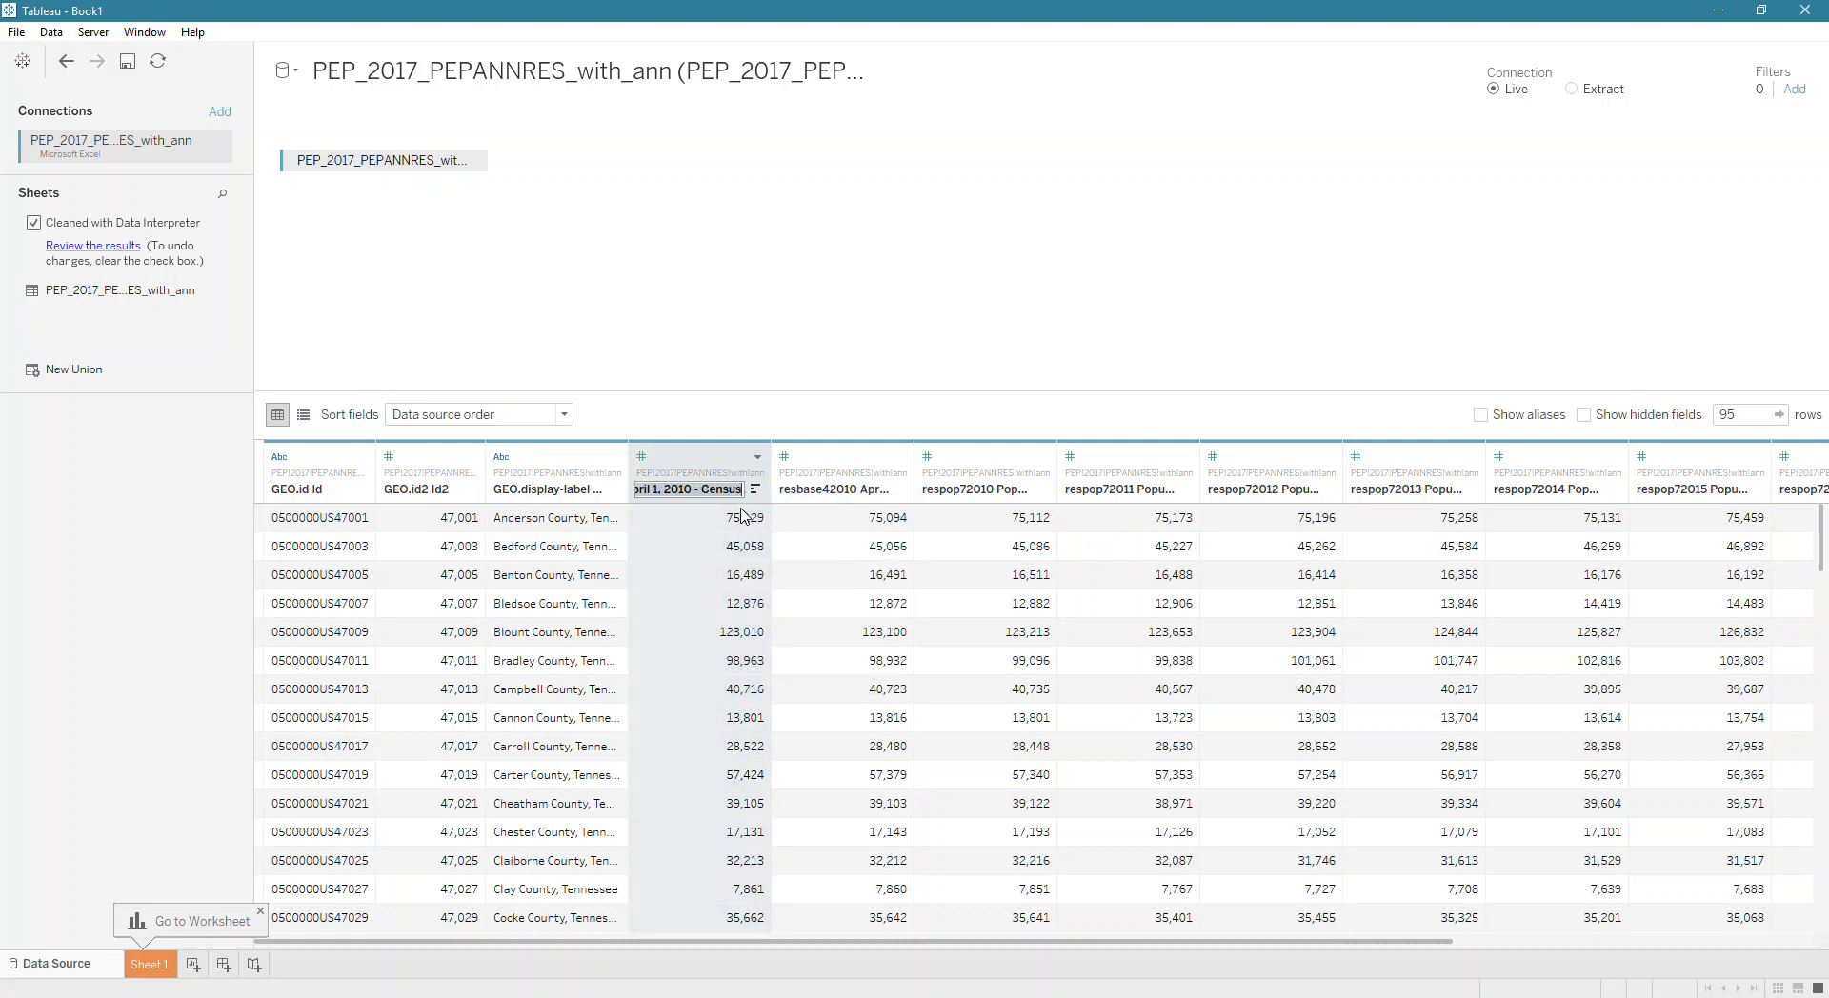
left_click_drag(671, 489, 608, 490)
left_click(688, 491)
left_click_drag(729, 489, 783, 490)
left_click(717, 490)
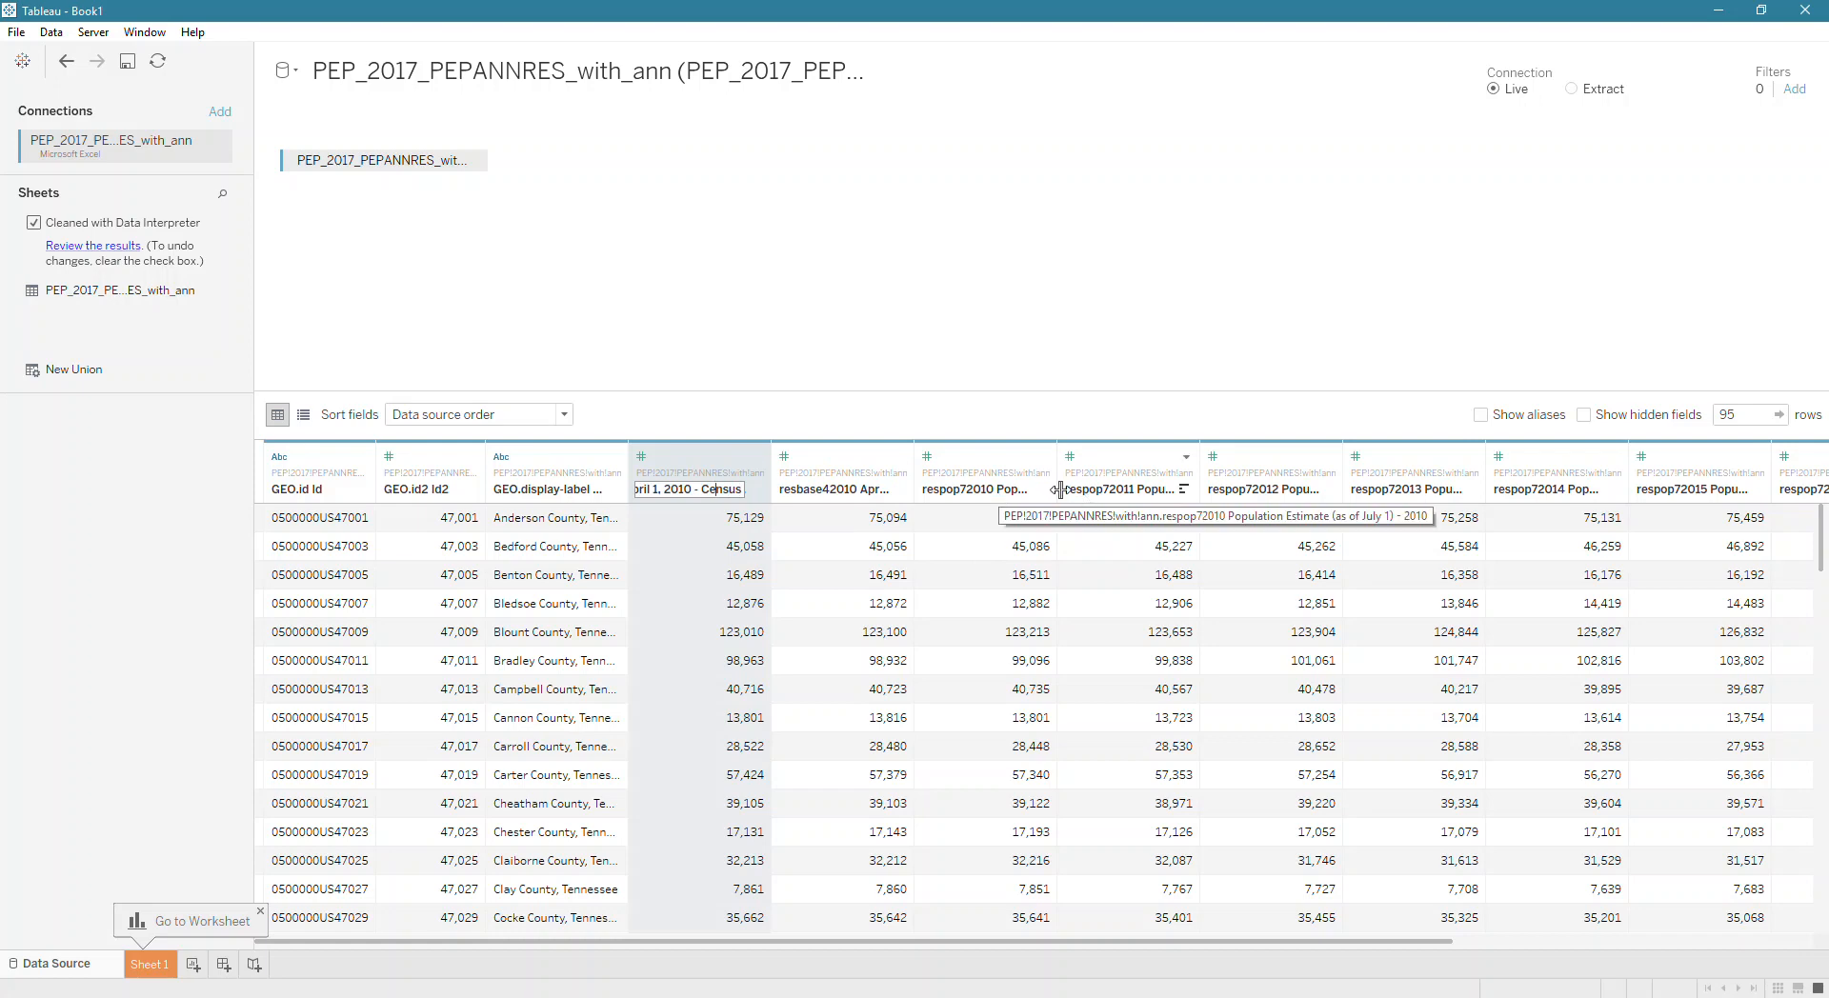
left_click(1010, 489)
left_click(1009, 489)
left_click(968, 488)
left_click_drag(967, 488, 918, 487)
left_click(926, 485)
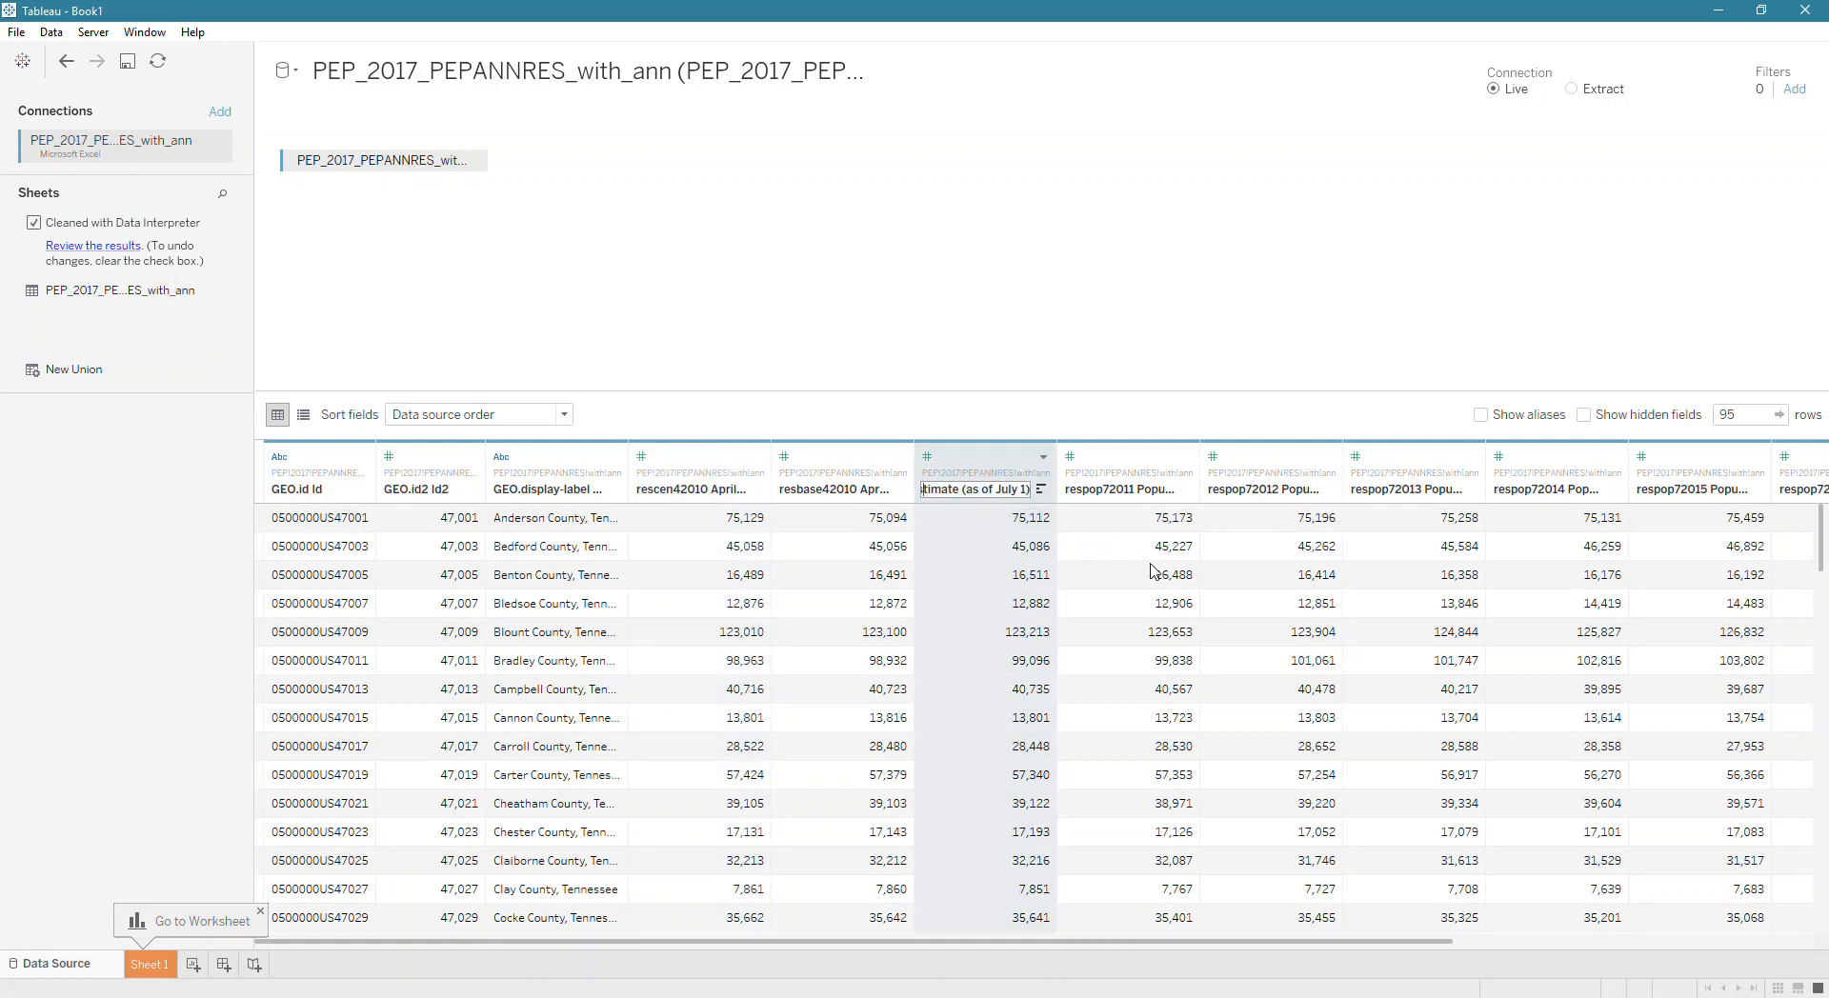
key("Escape")
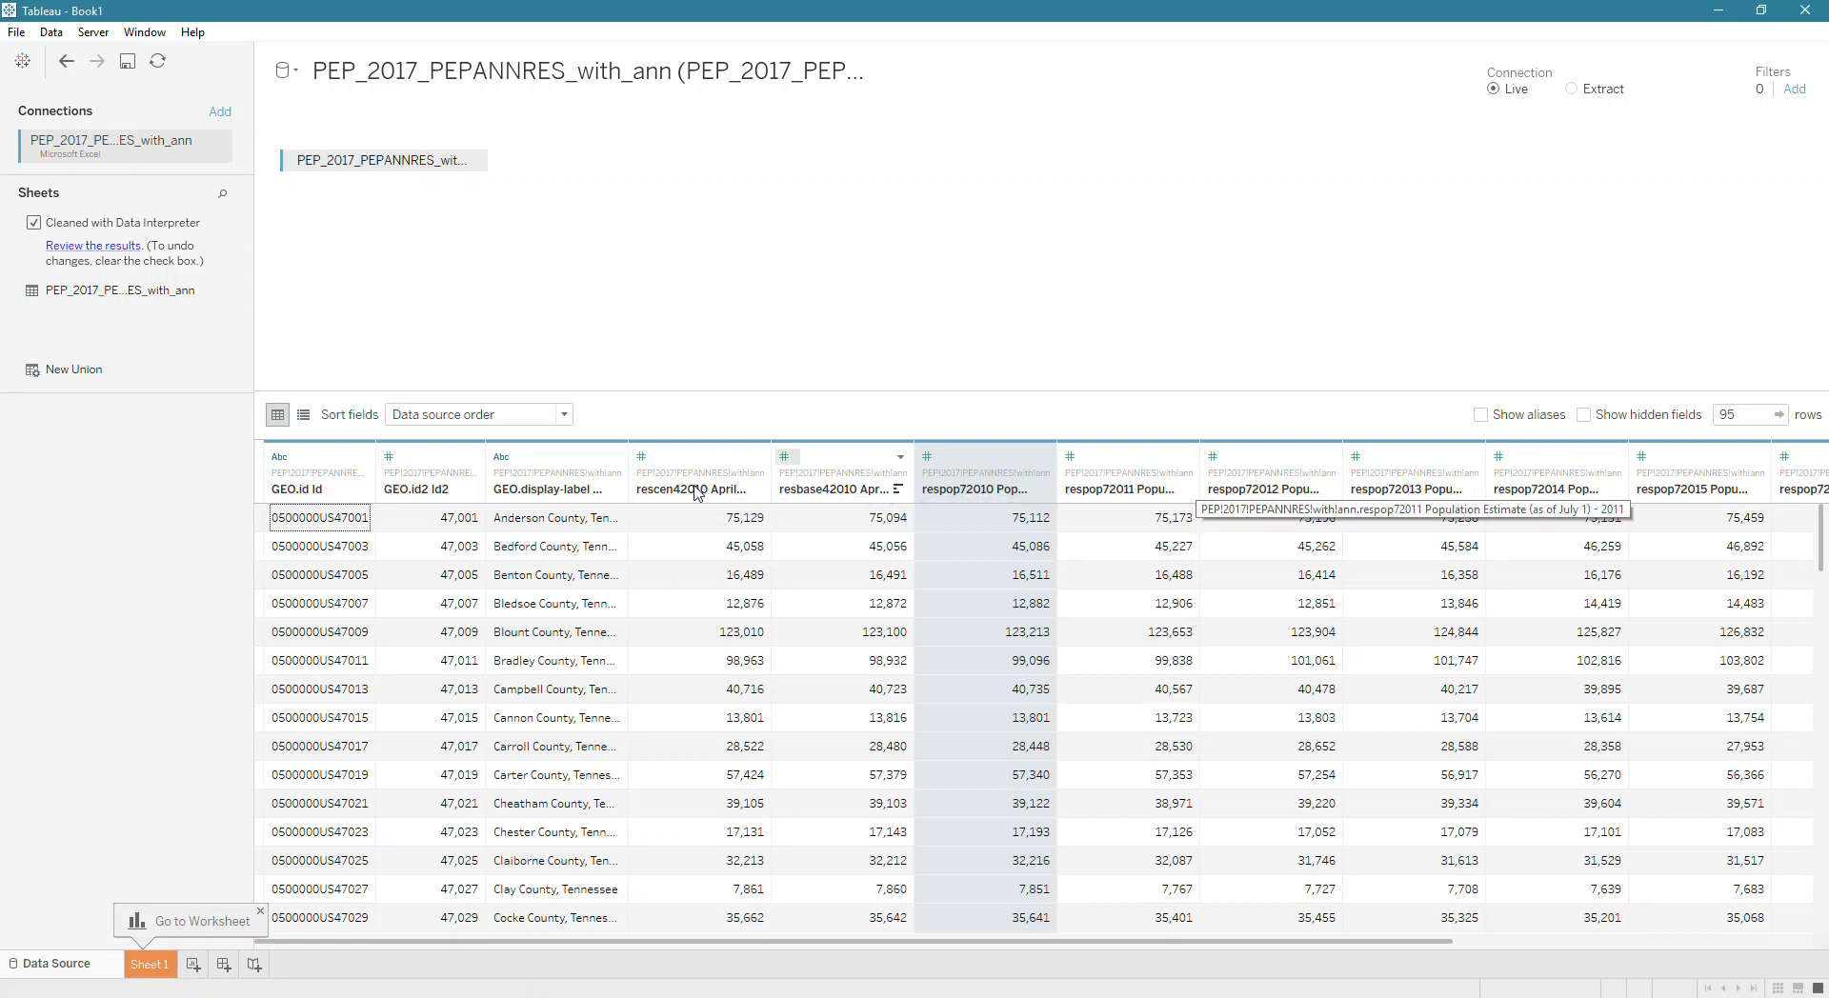
left_click(659, 490)
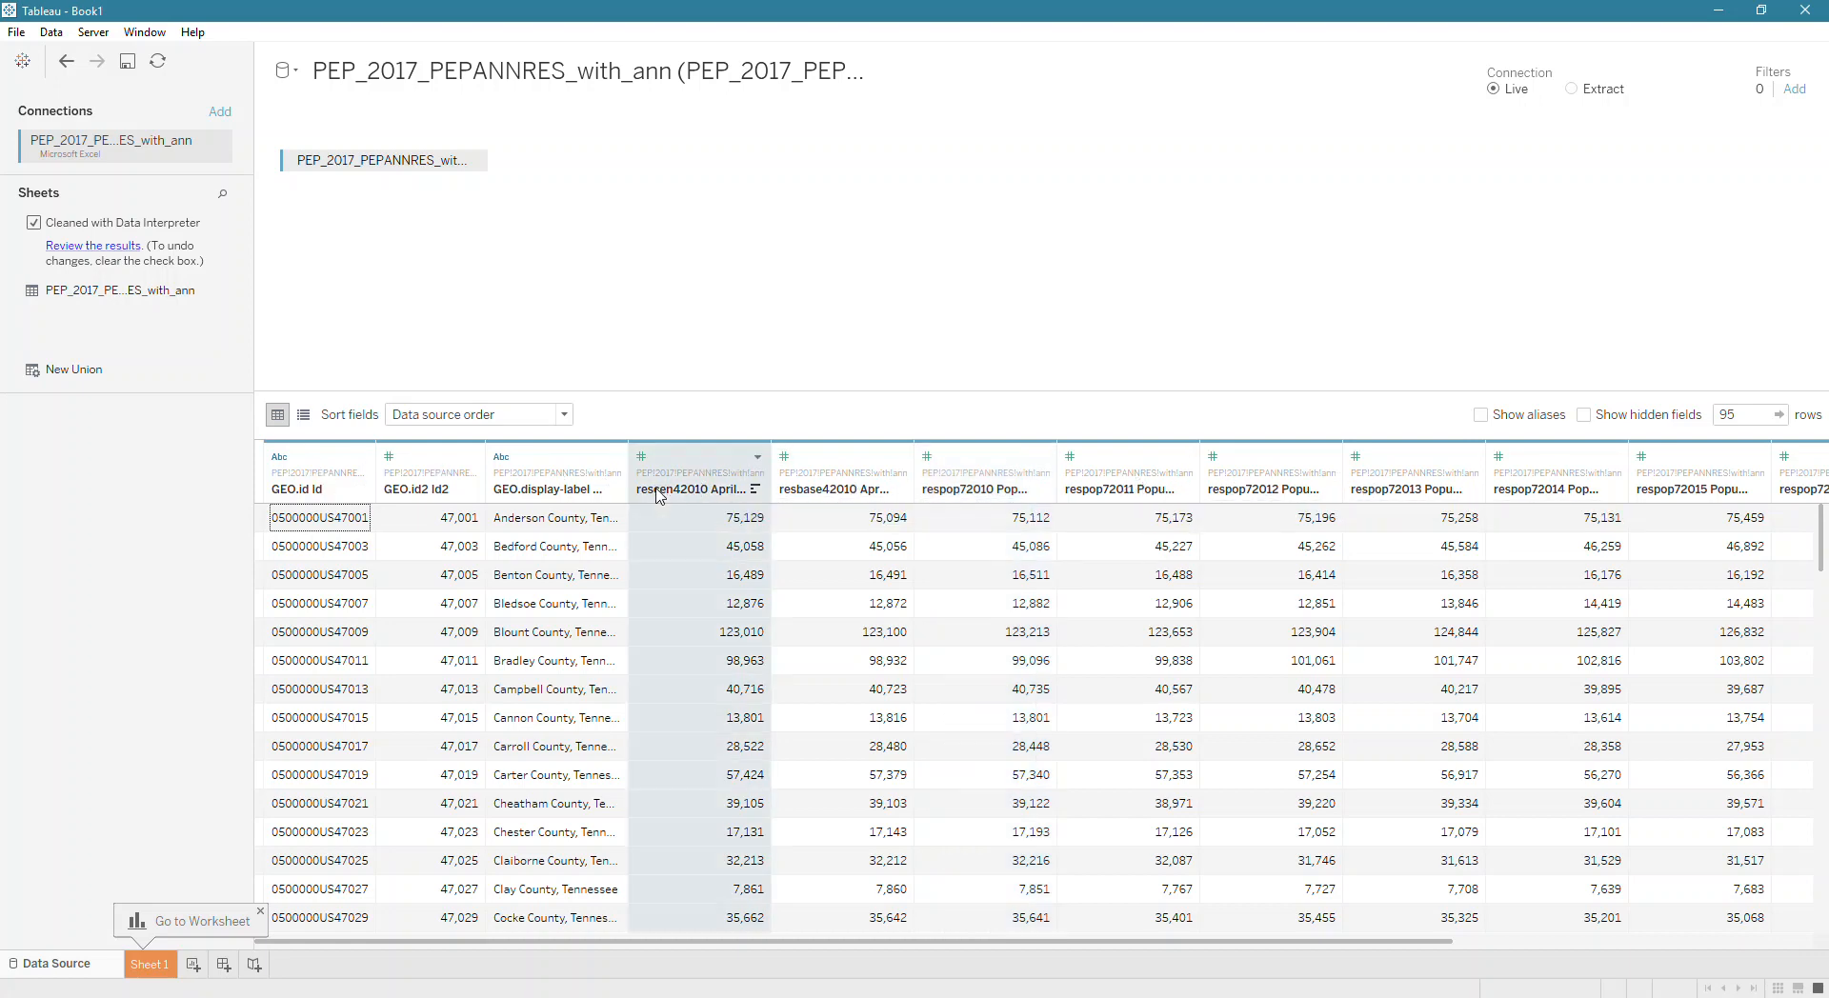
double_click(657, 491)
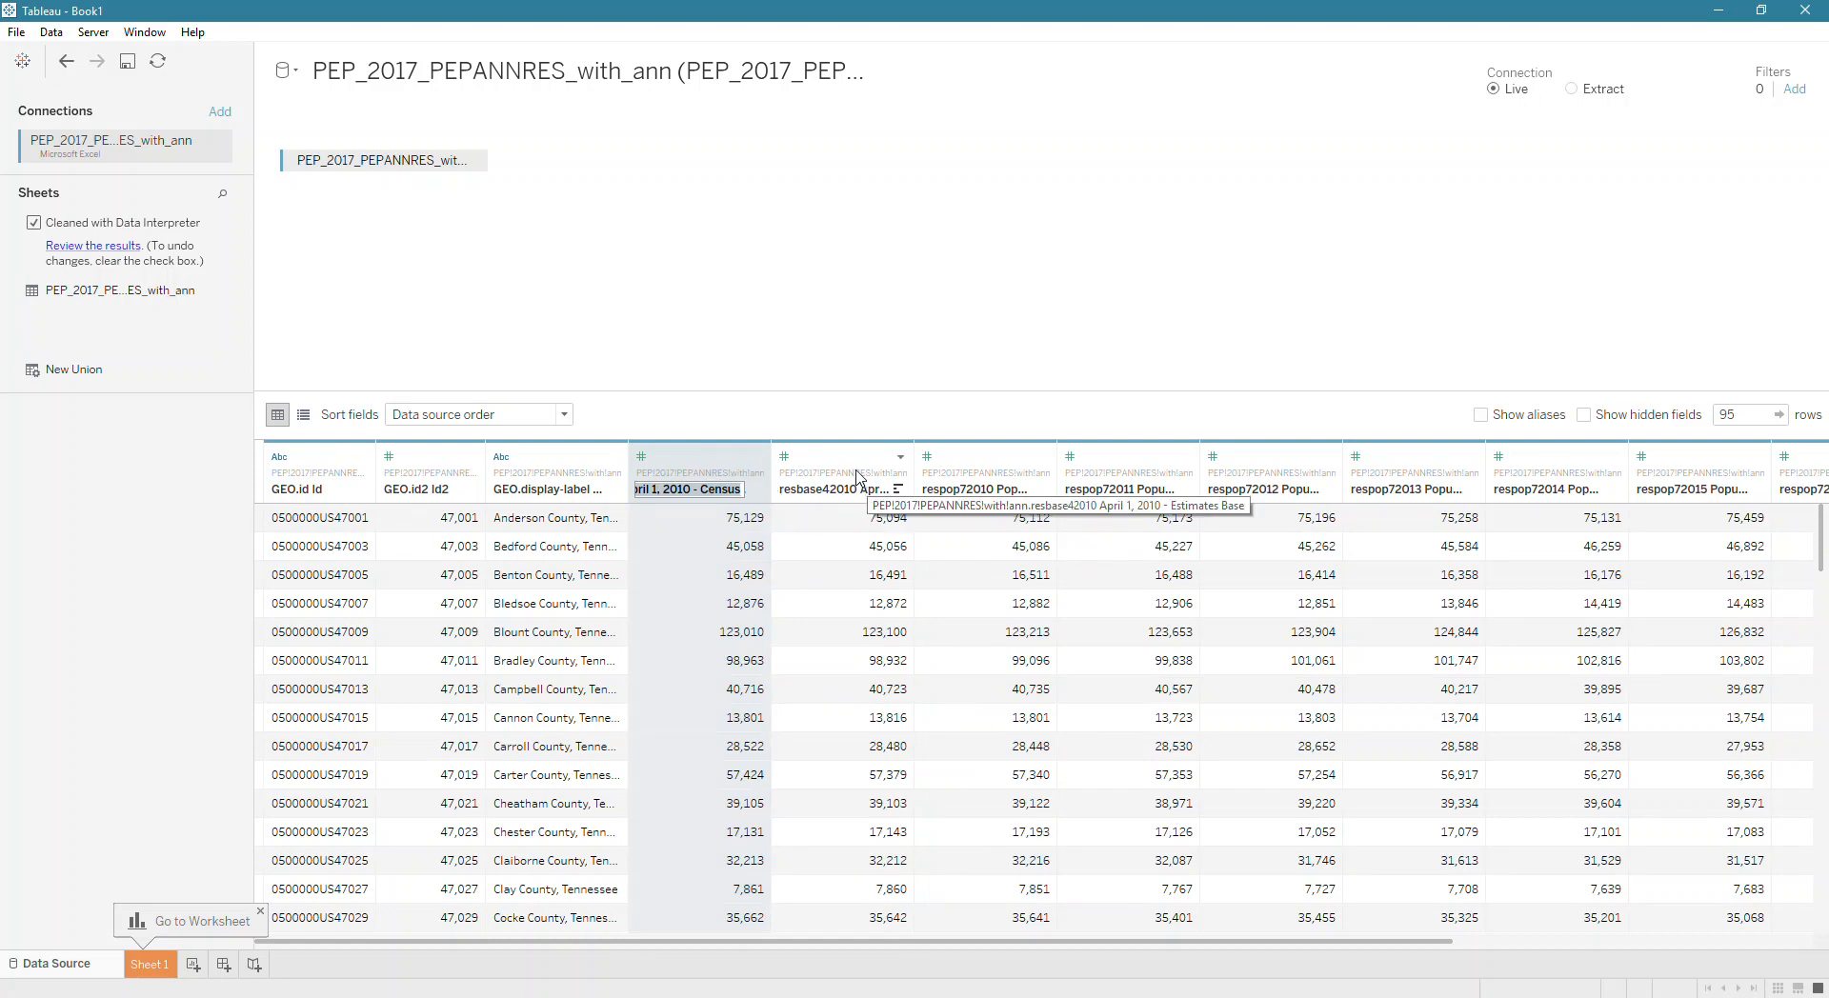
right_click(860, 473)
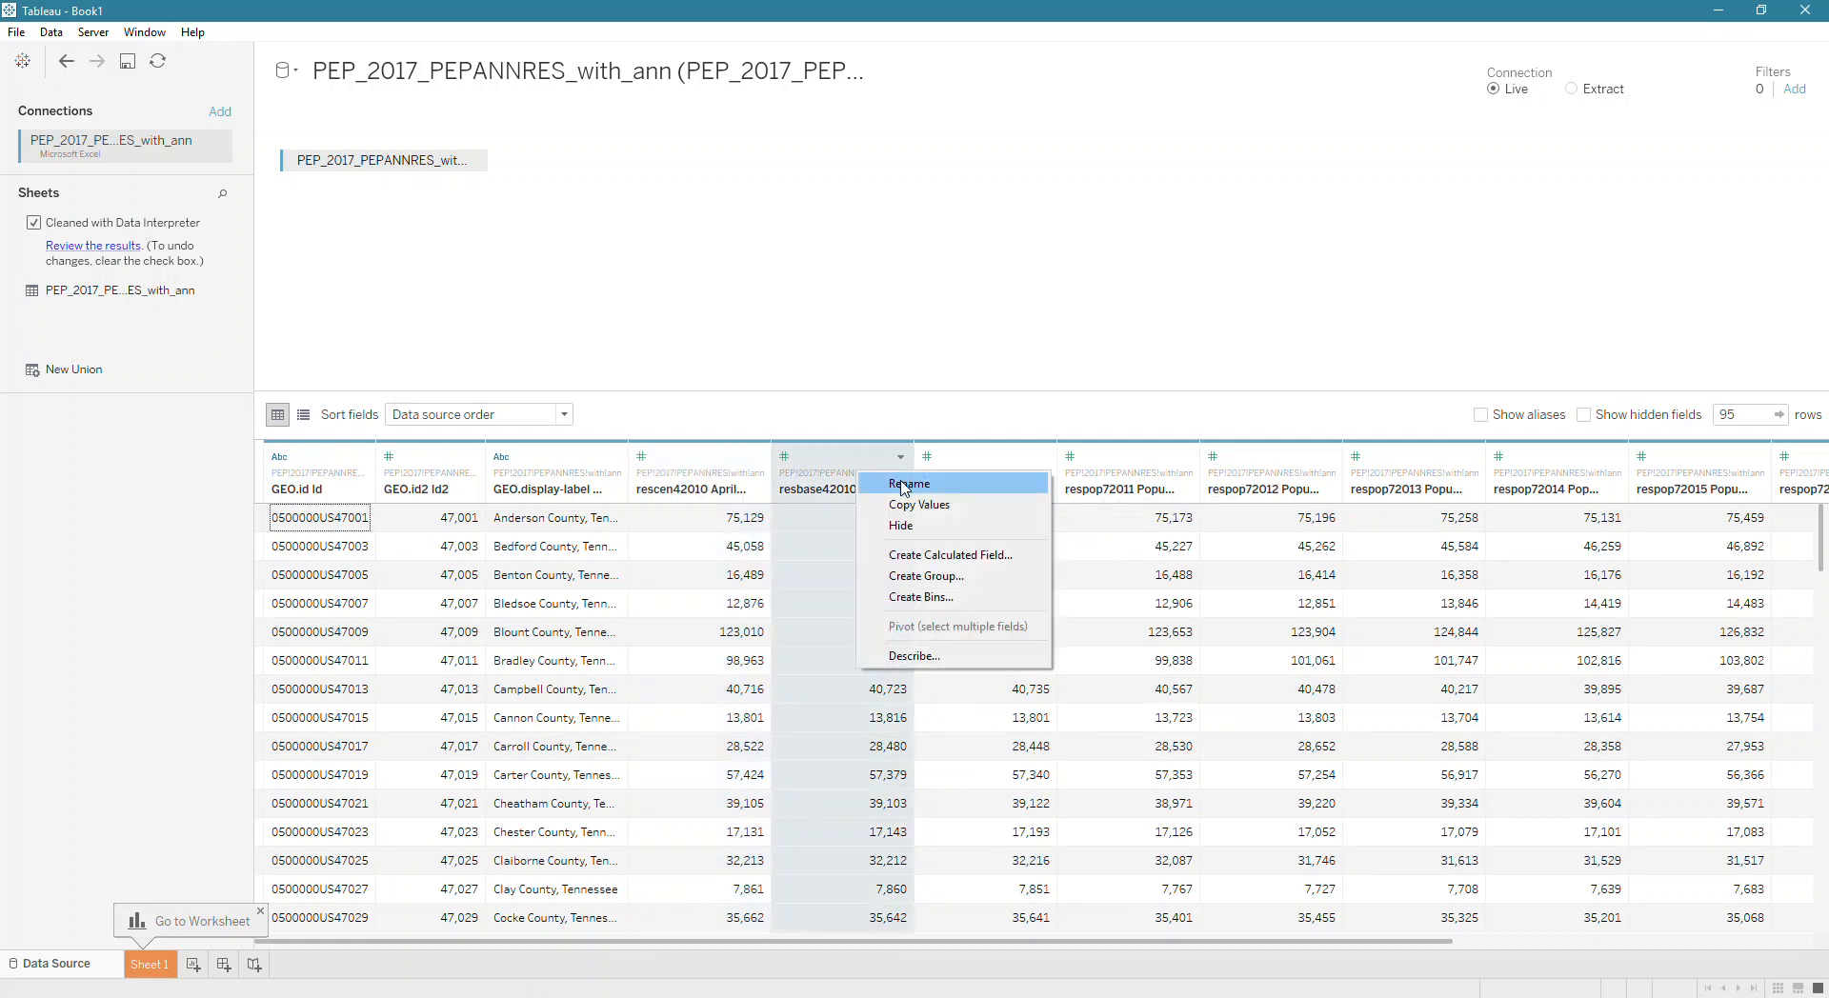
left_click(694, 488)
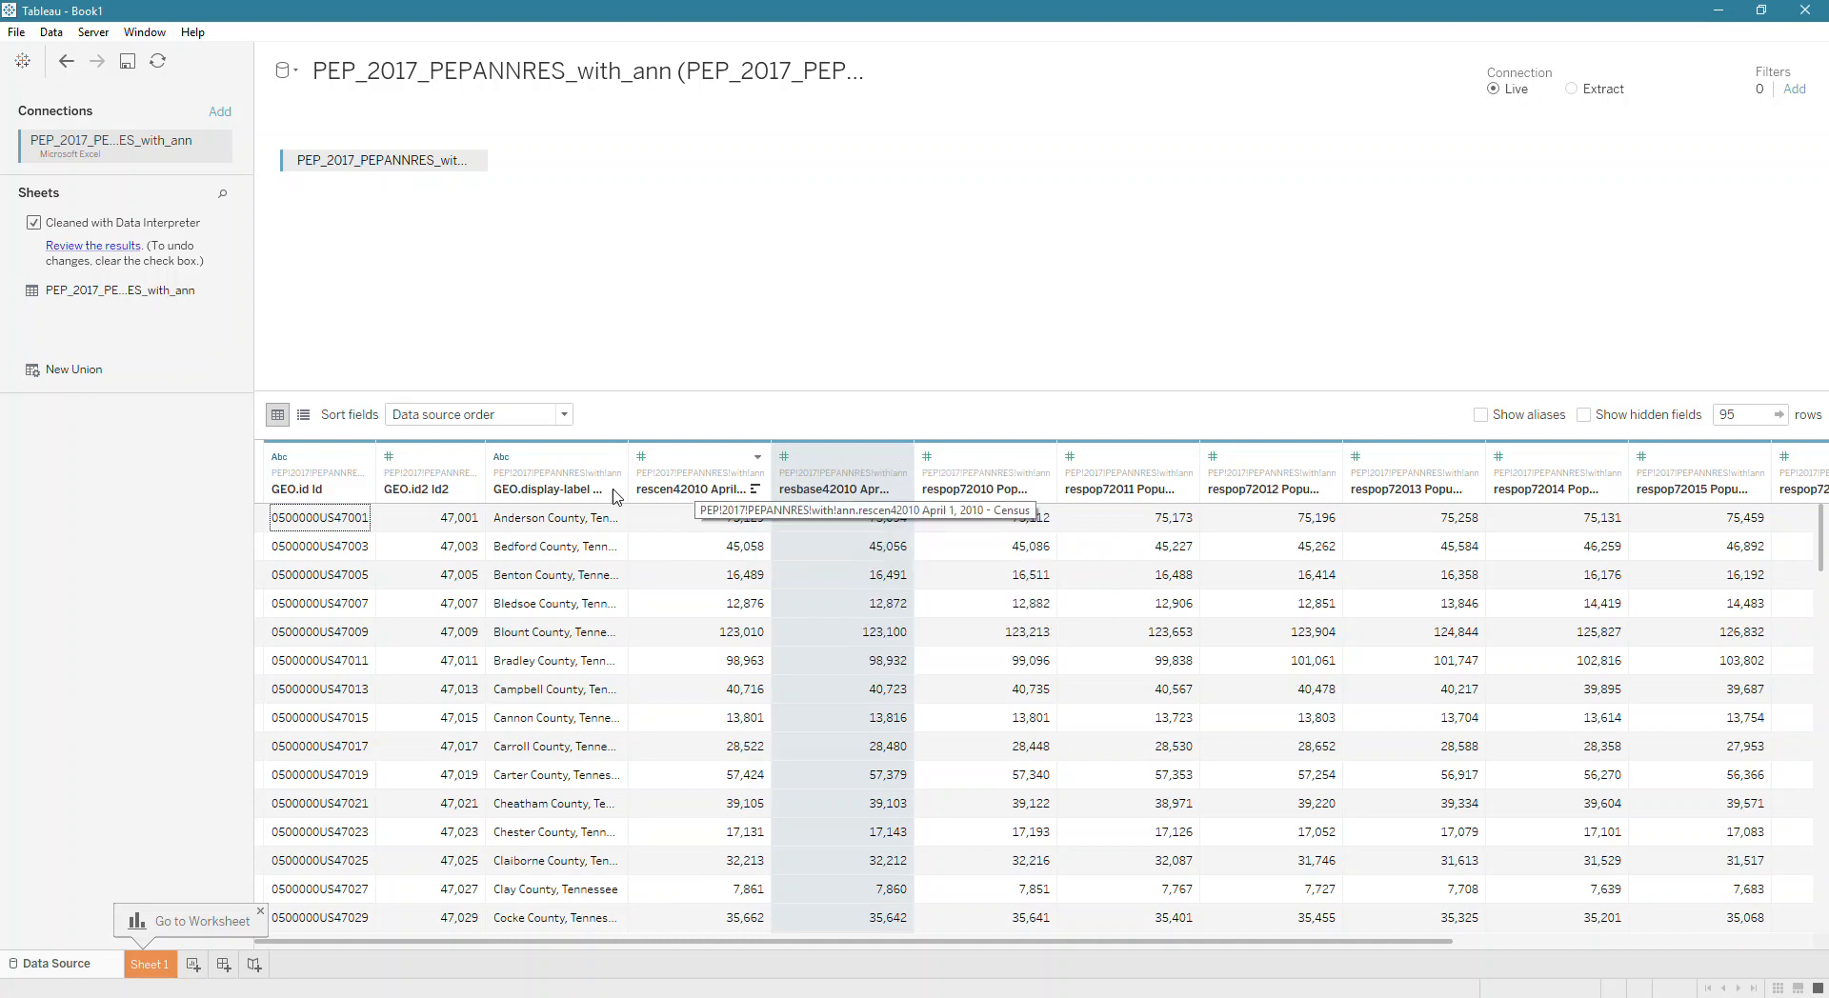
left_click(673, 496)
double_click(673, 495)
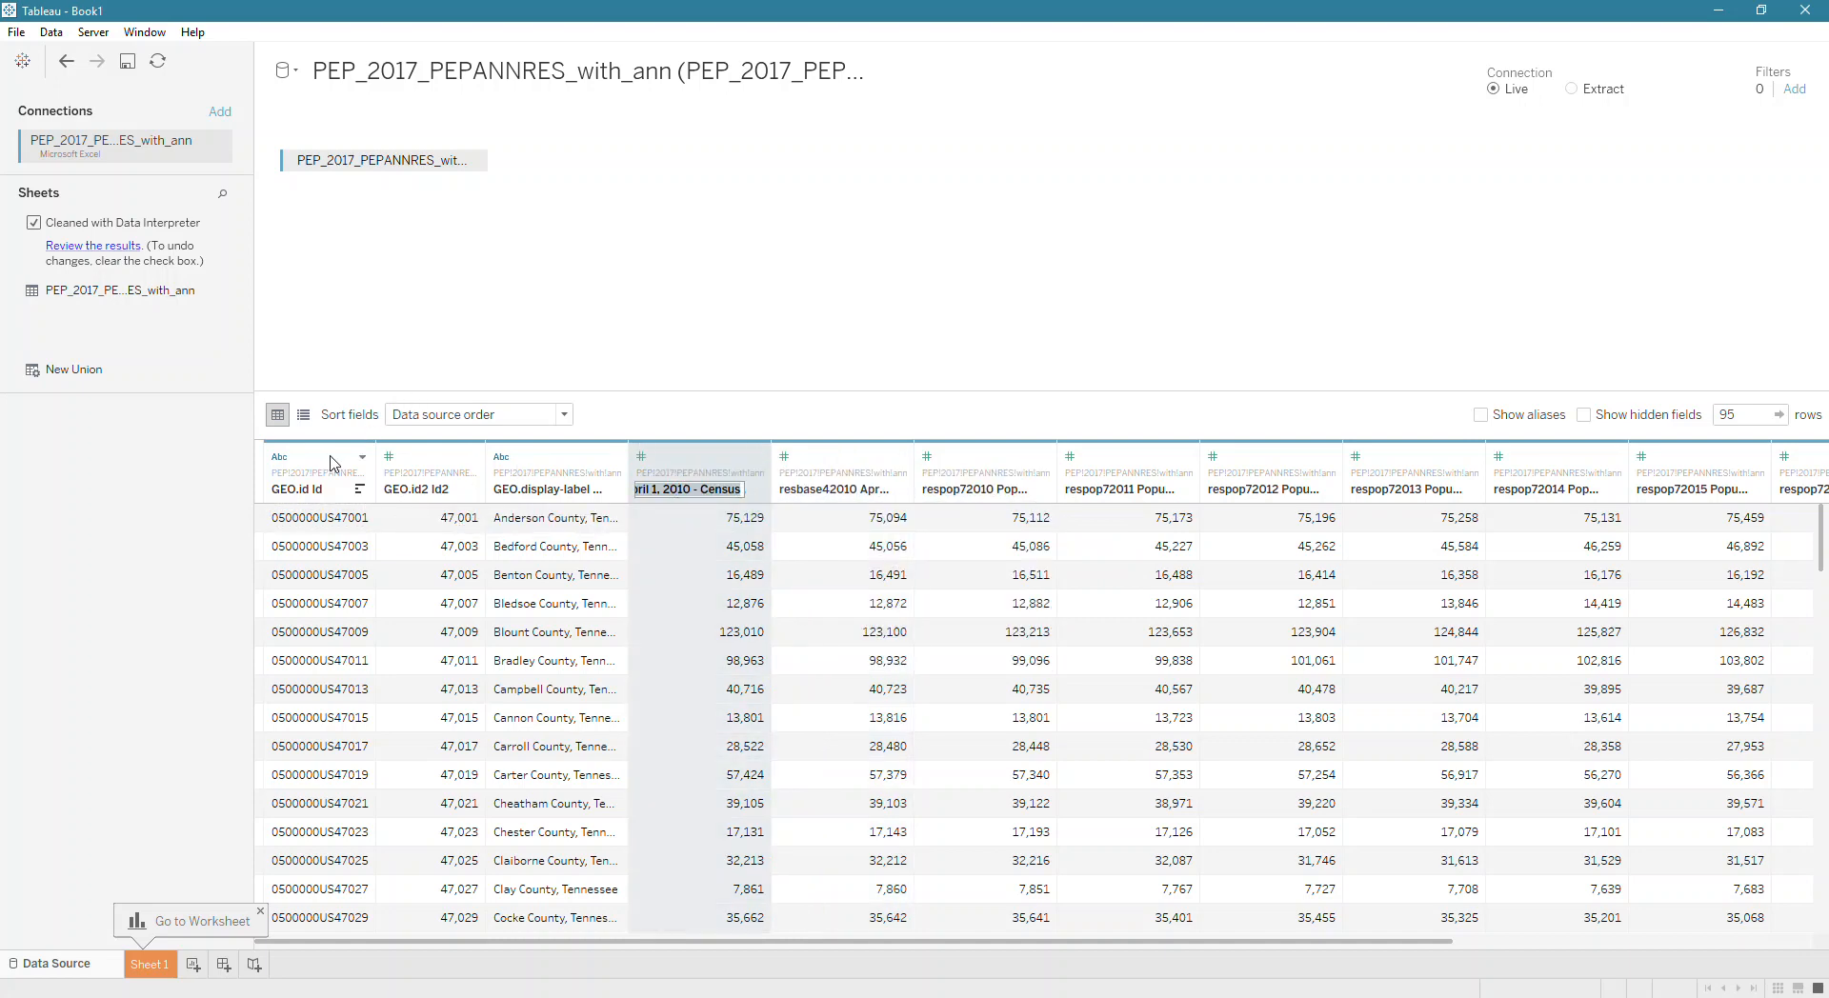
left_click(656, 524)
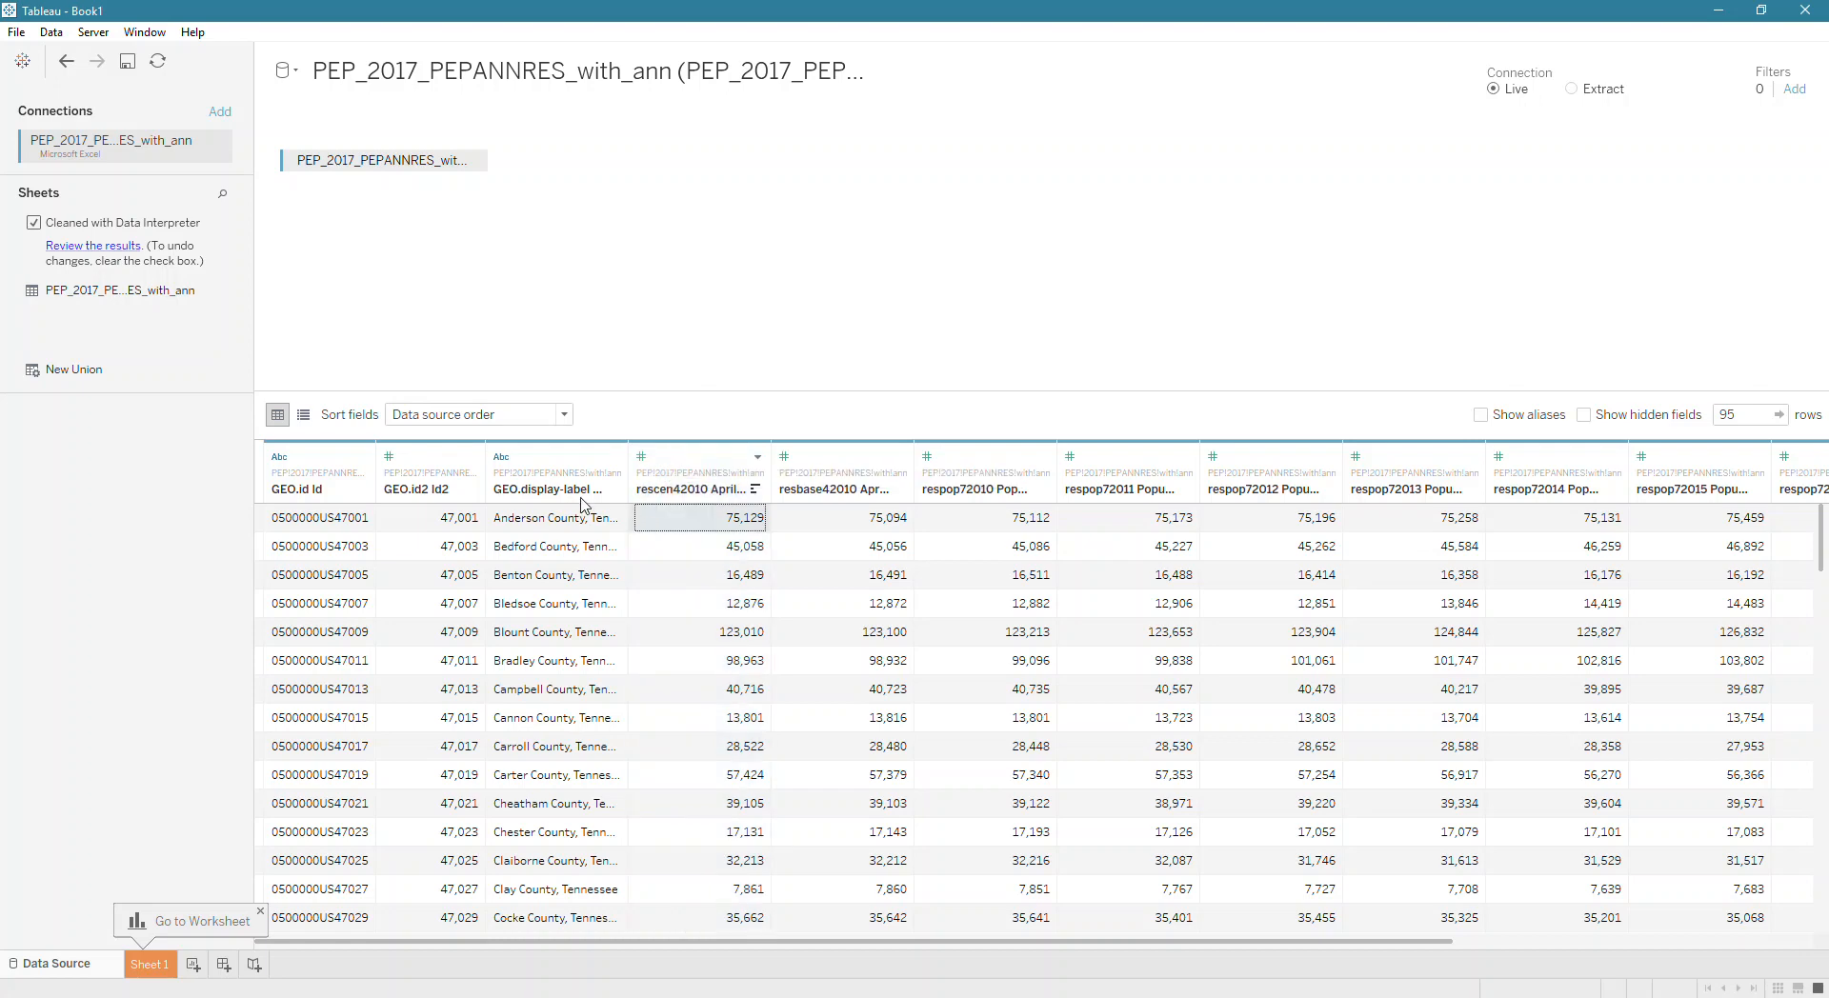
Show the fields as a metadata list and hide the April 1, 2010 Census and April 1, 2010 Estimates Base fields
left_click(304, 414)
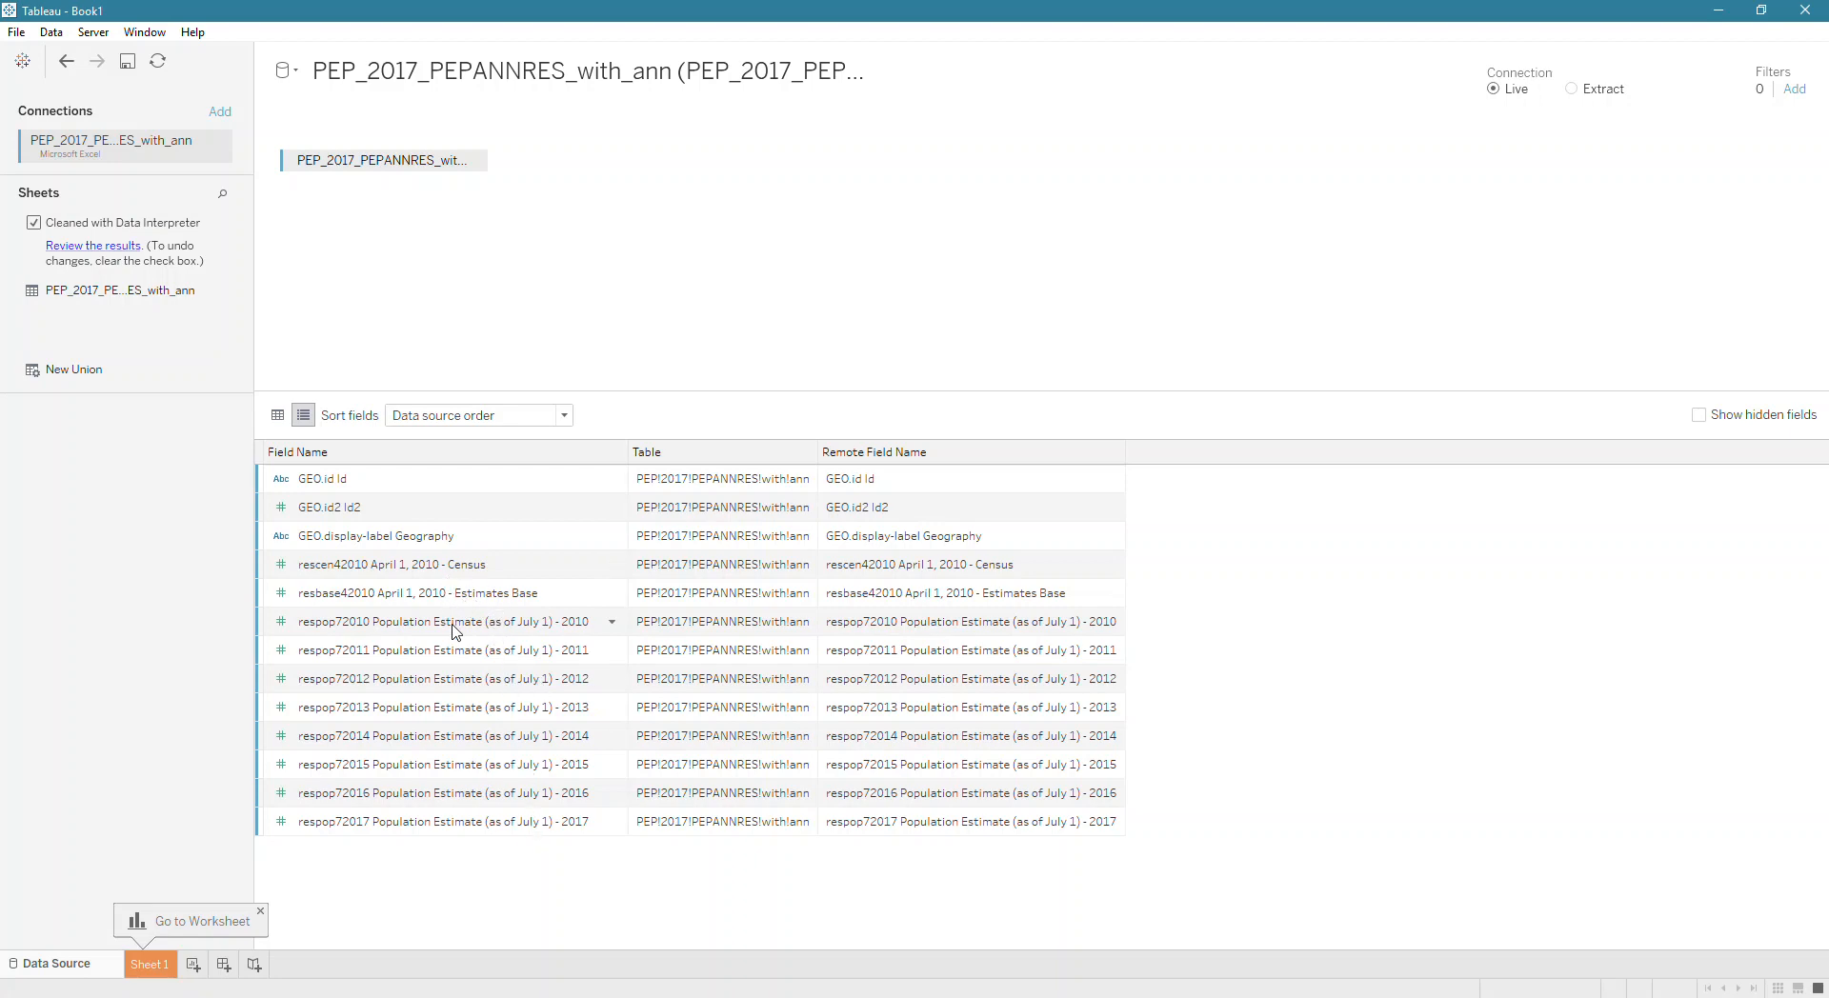
right_click(479, 567)
left_click(529, 621)
right_click(479, 567)
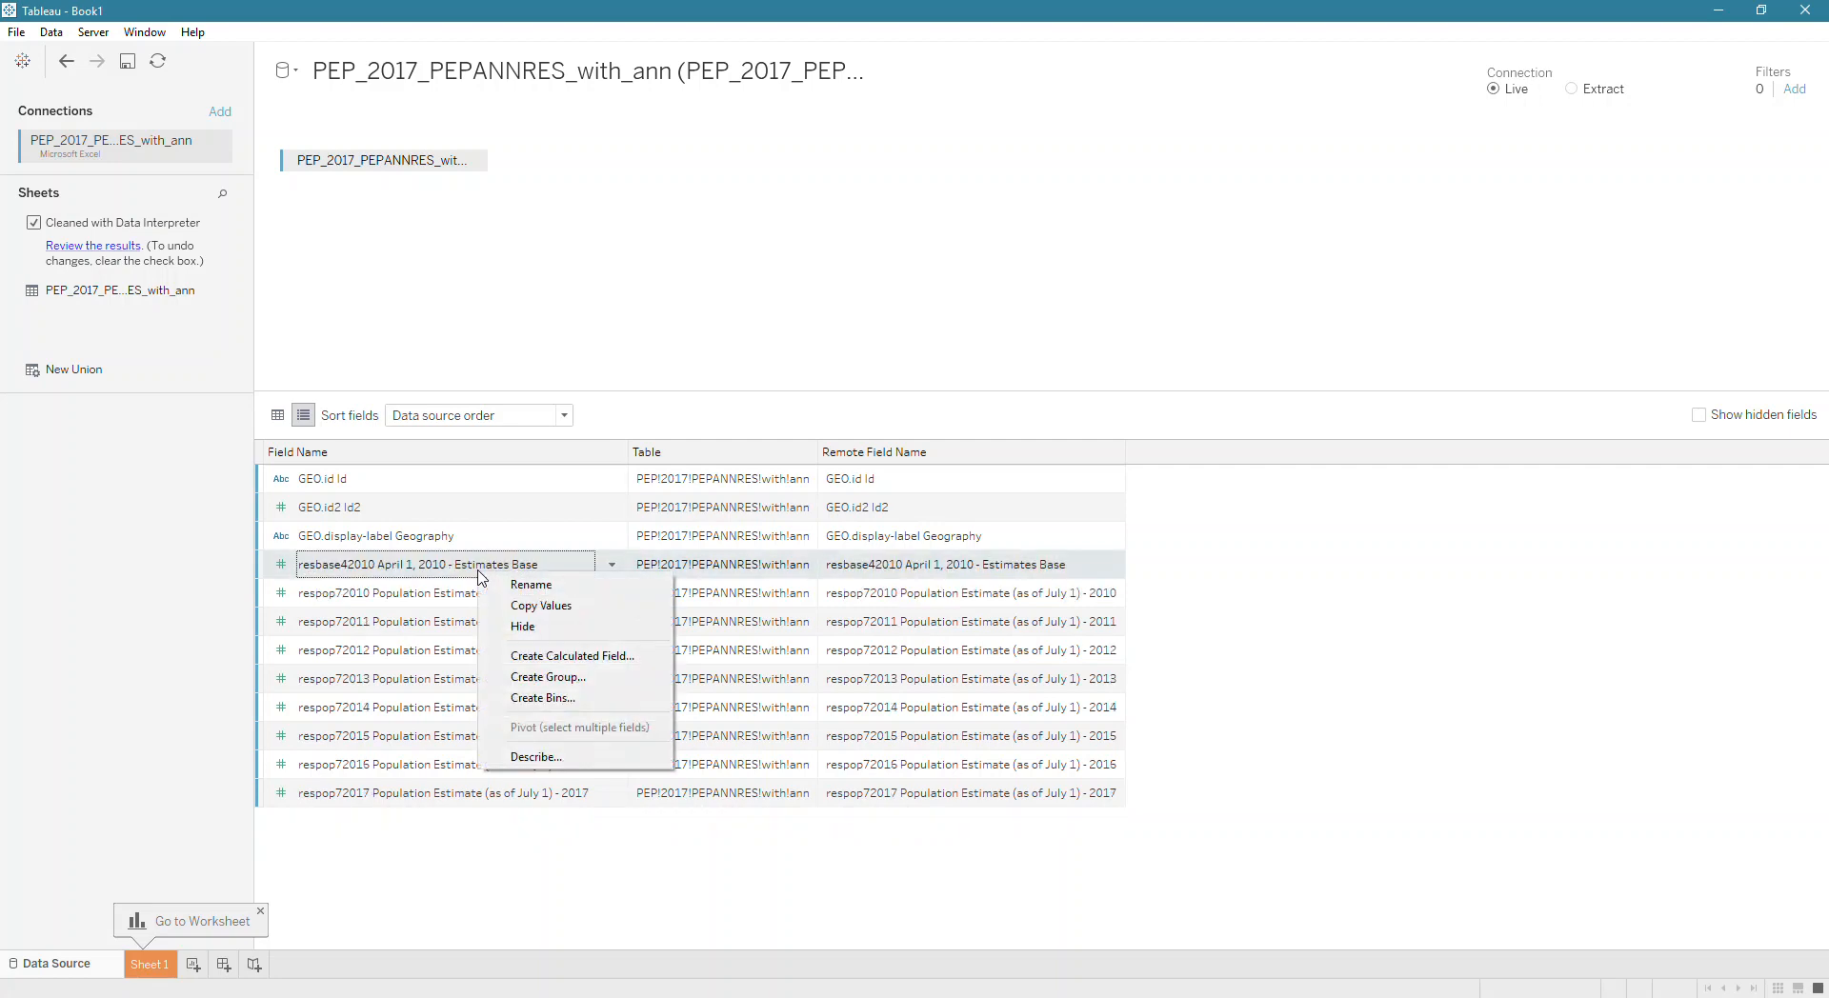
left_click(527, 621)
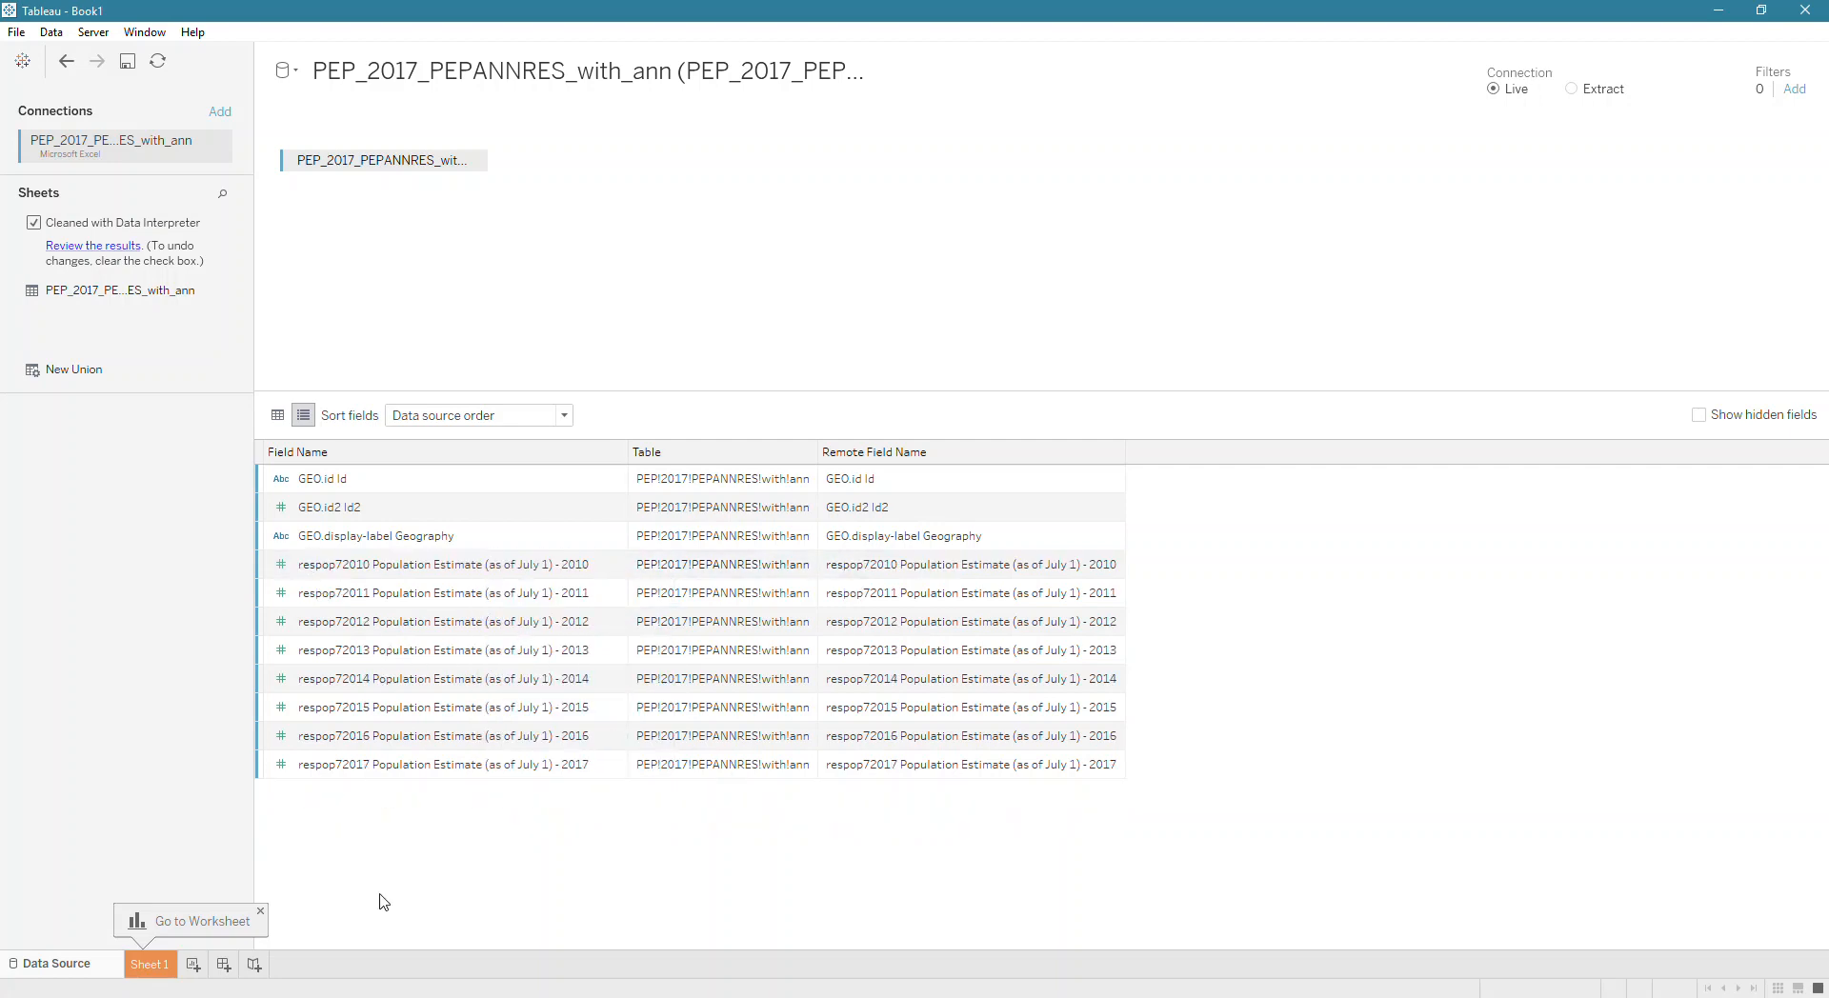
Rename the July 1 population estimate fields for the first four years as 2010, 2011, 2012 and 2013
left_click(519, 569)
left_click(520, 569)
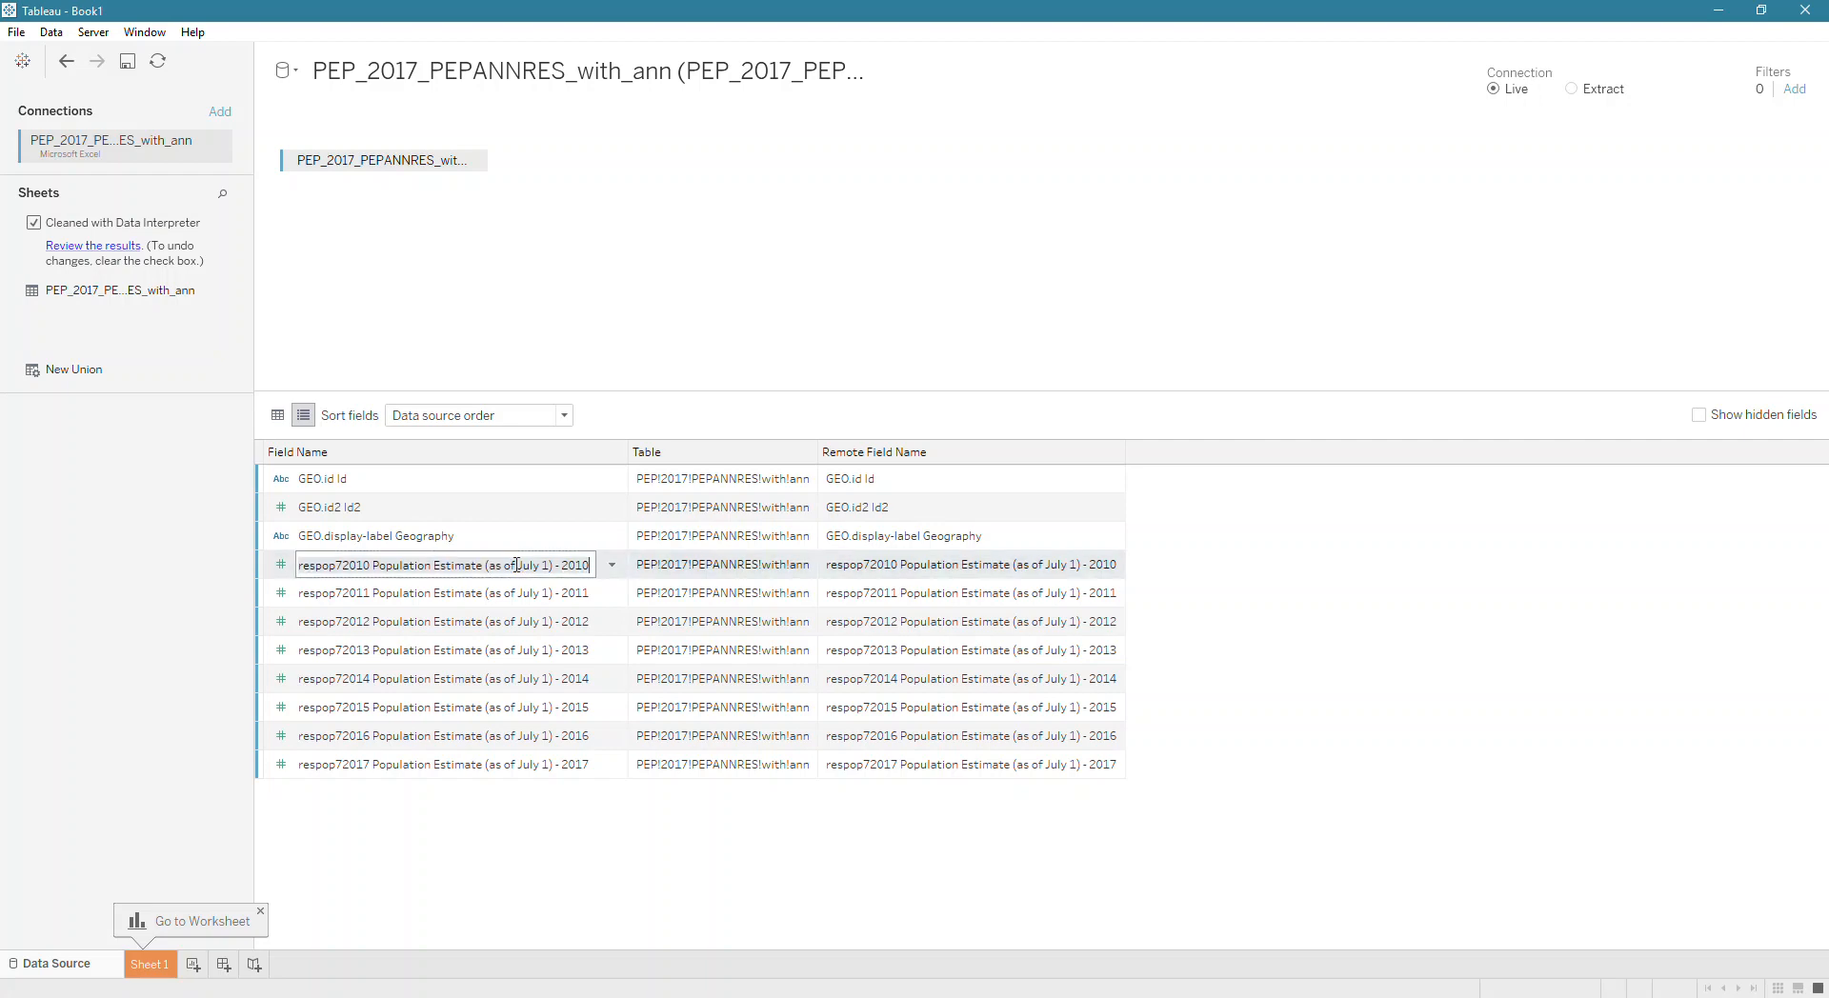
key("ctrl+a")
type("2010")
key("Tab")
type("2011")
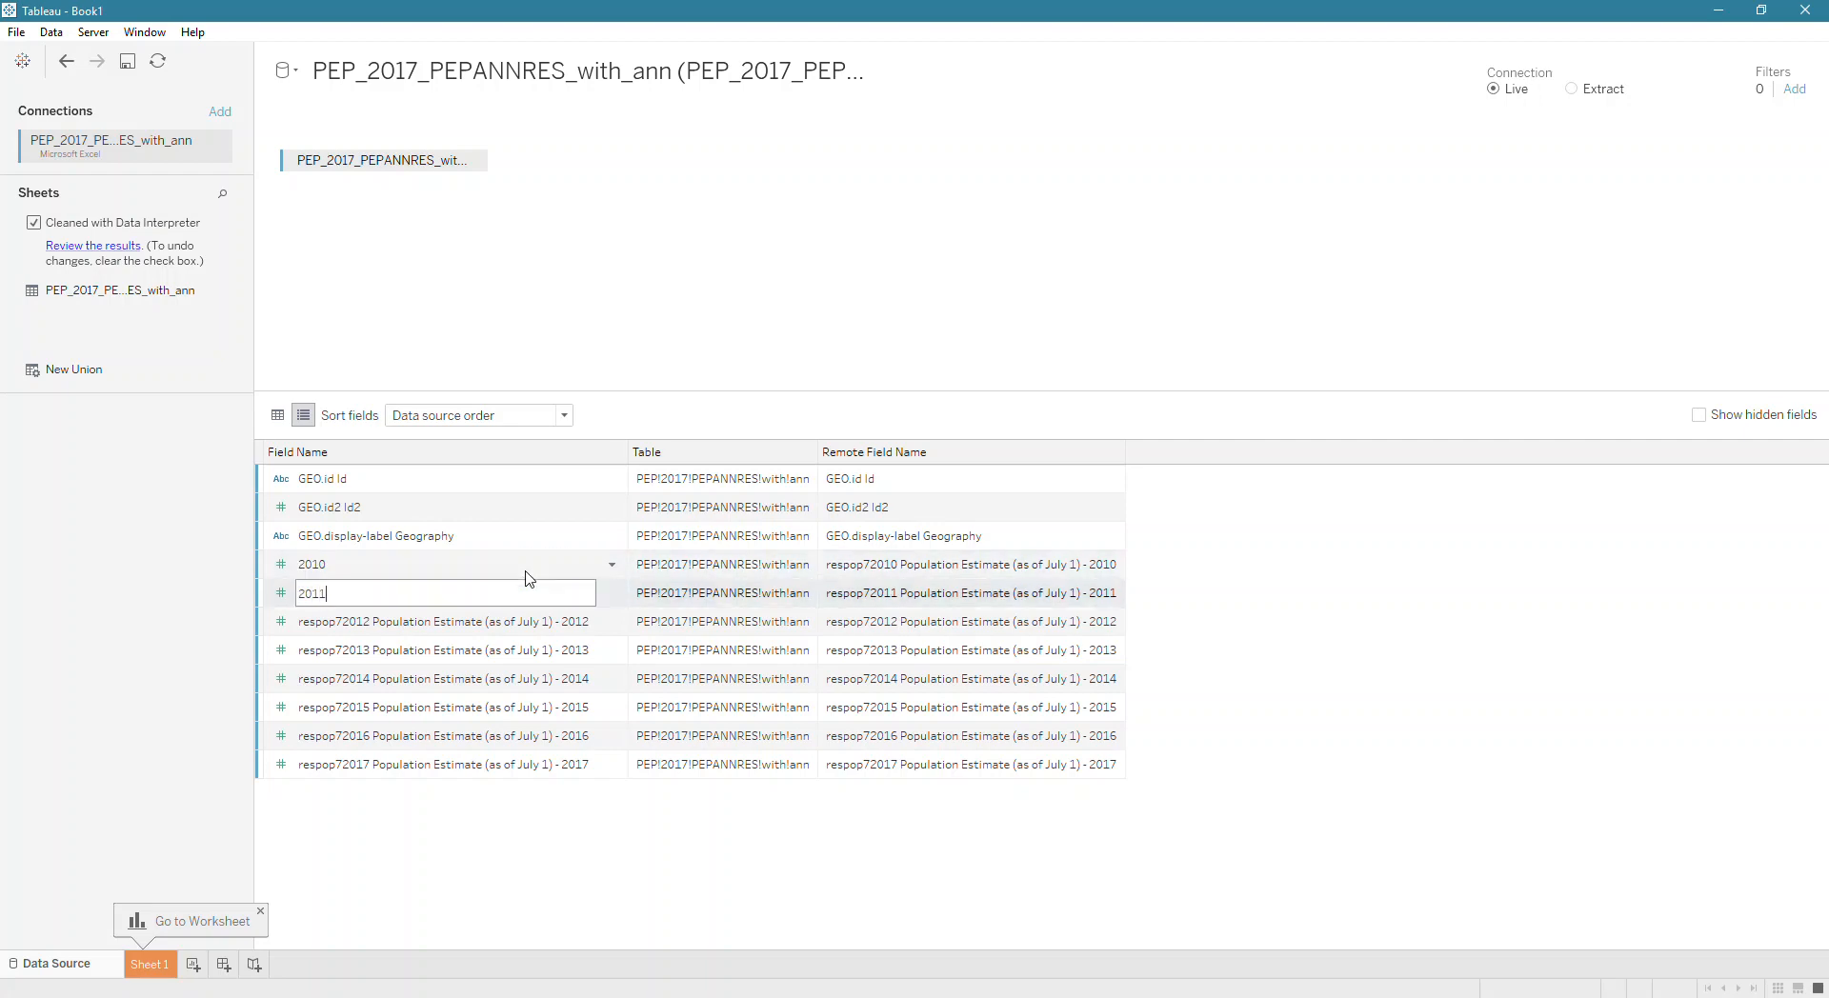
key("Tab")
key("ctrl+a")
type("2012")
key("Tab")
key("ctrl+a")
type("2013")
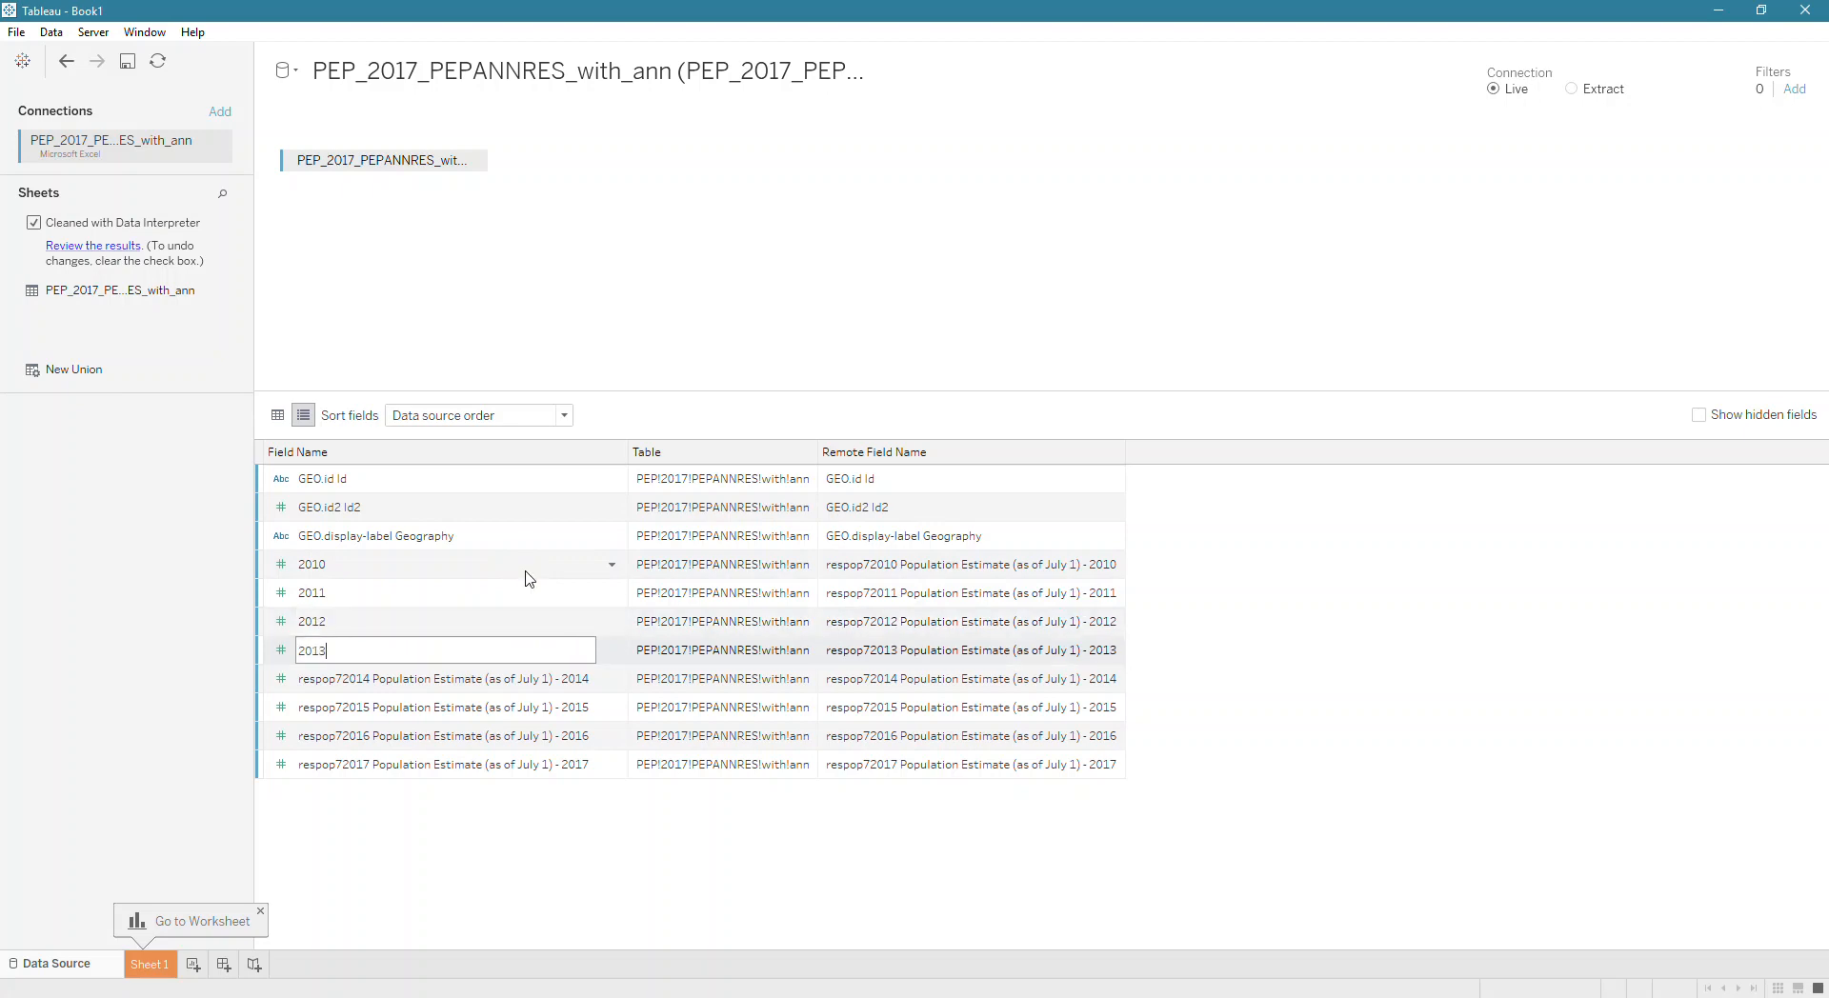
Rename the remaining four July 1 population estimate fields as 2014, 2015, 2016 and 2017
key("Tab")
key("ctrl+a")
type("2014")
key("Tab")
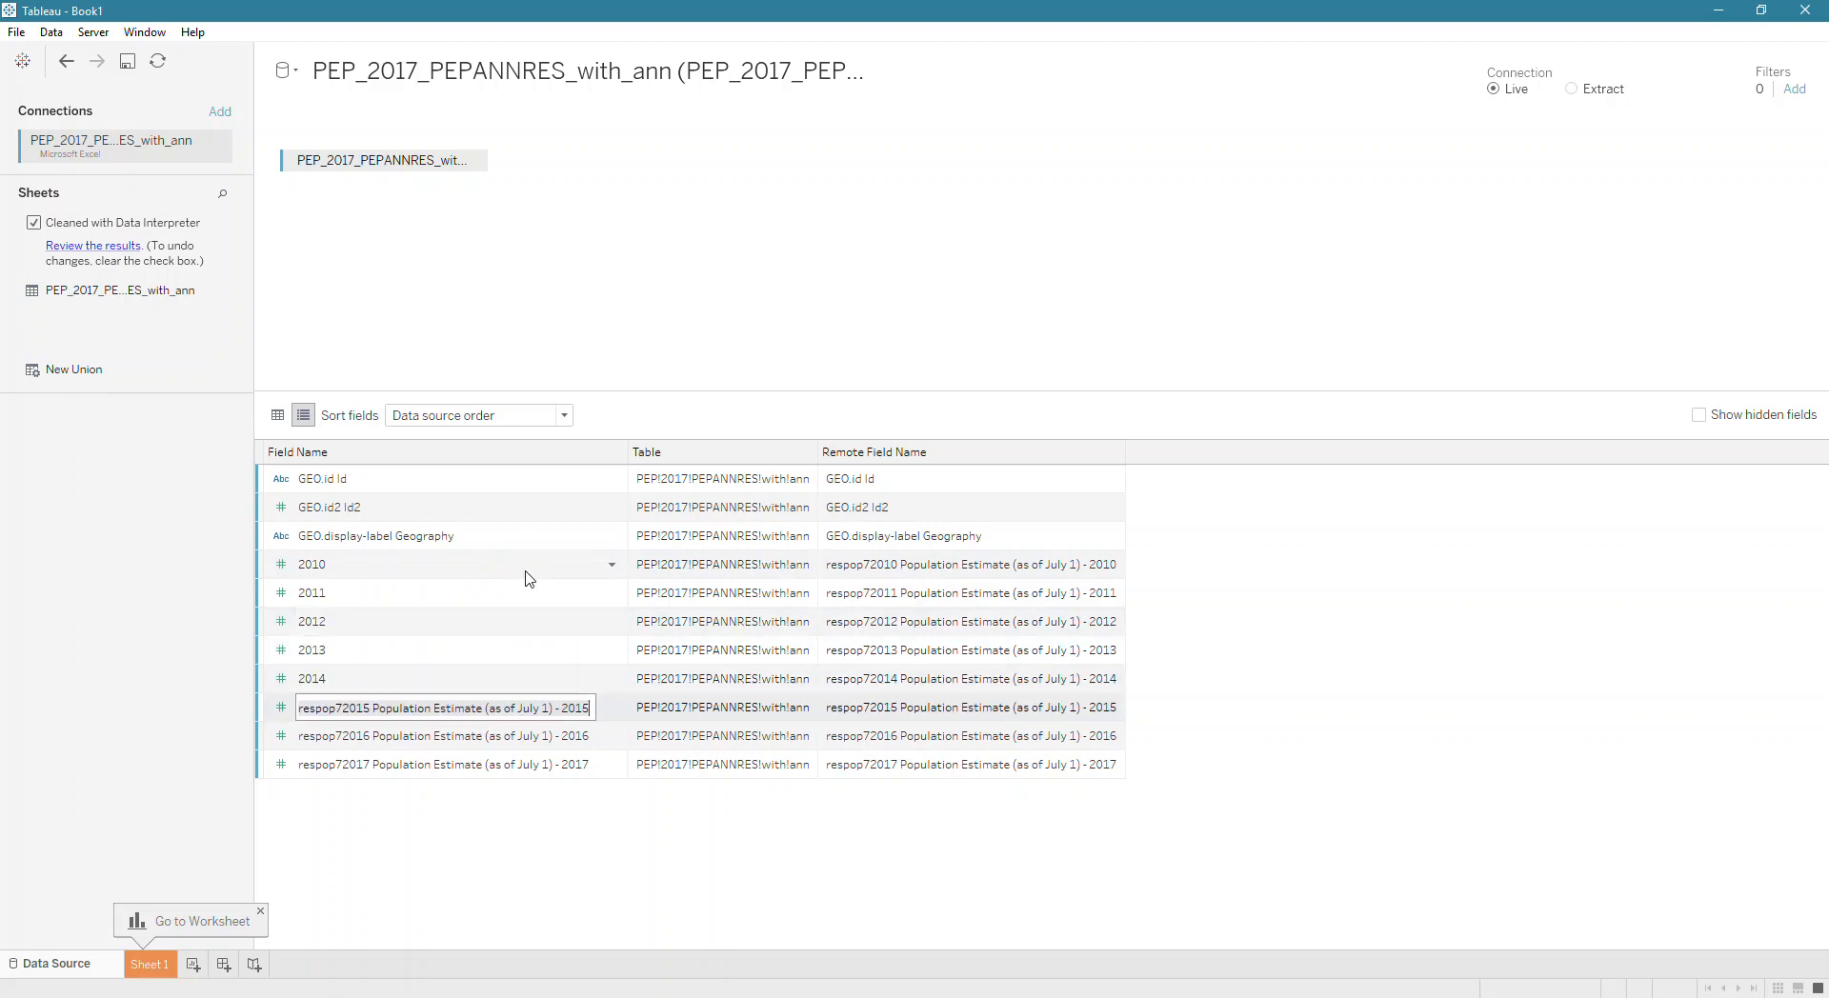
key("ctrl+a")
type("2015")
key("Tab")
key("ctrl+a")
type("2016")
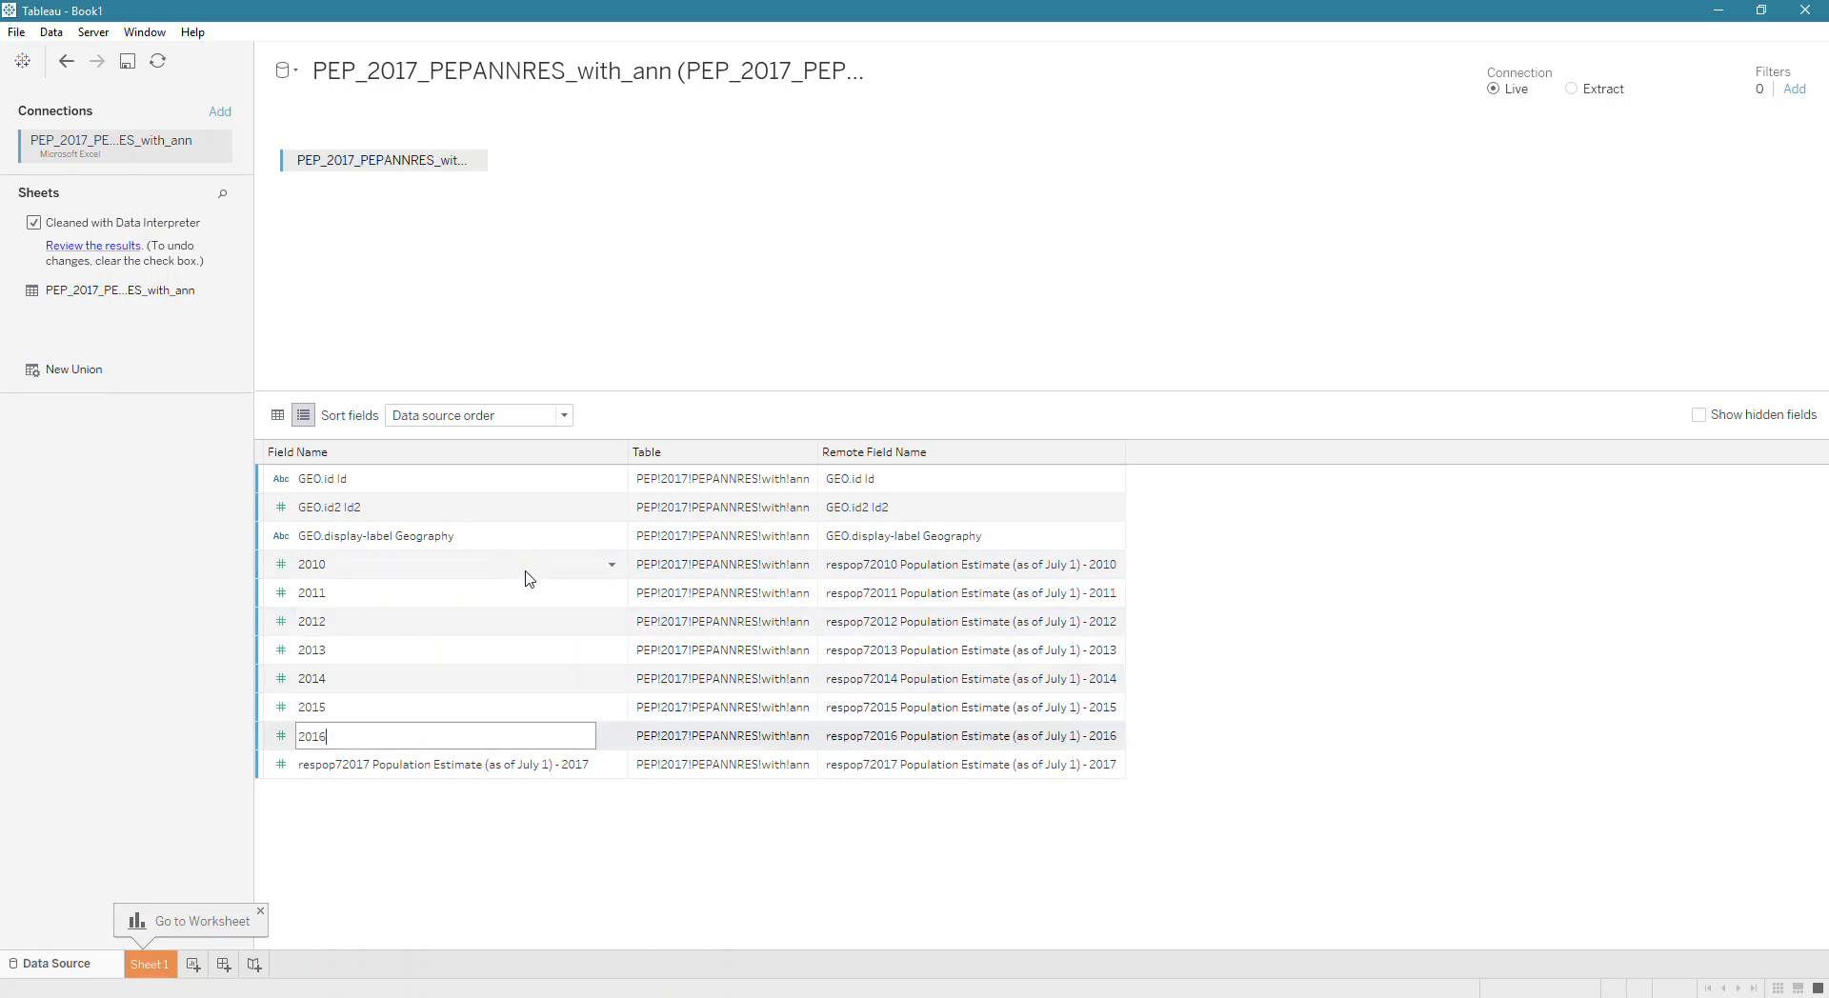
key("Tab")
key("ctrl+a")
type("207")
key("Return")
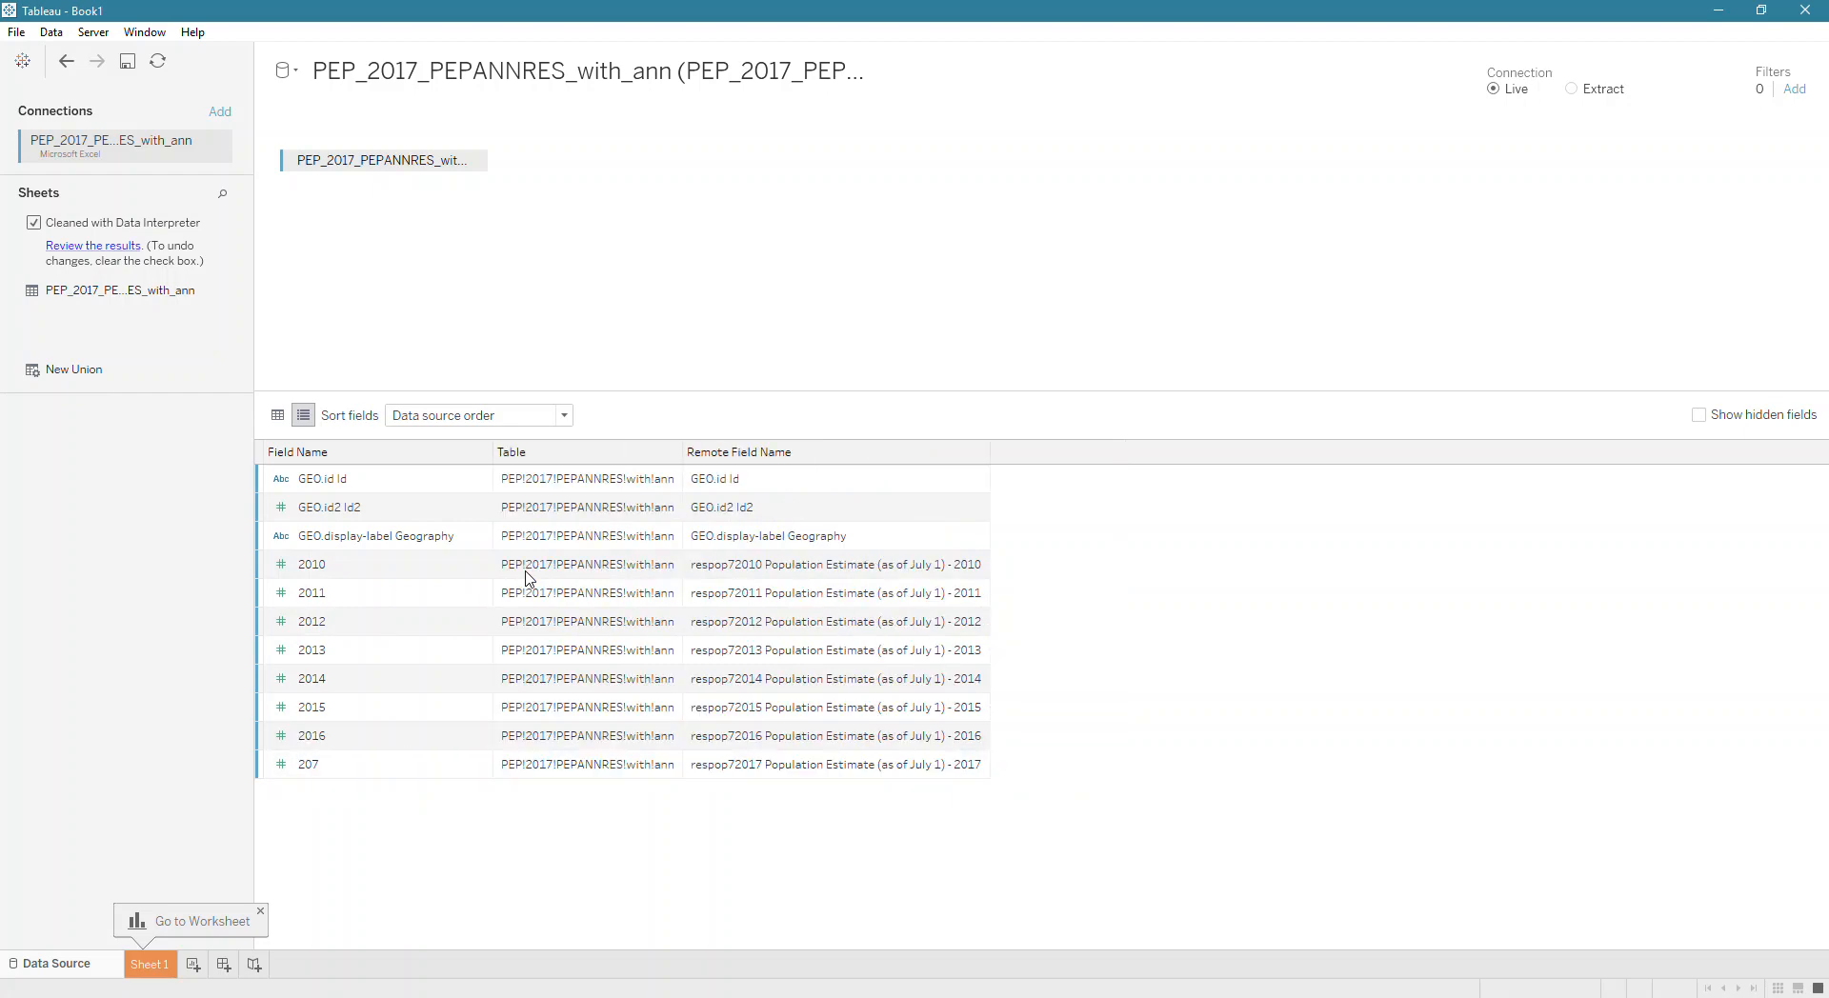
double_click(317, 765)
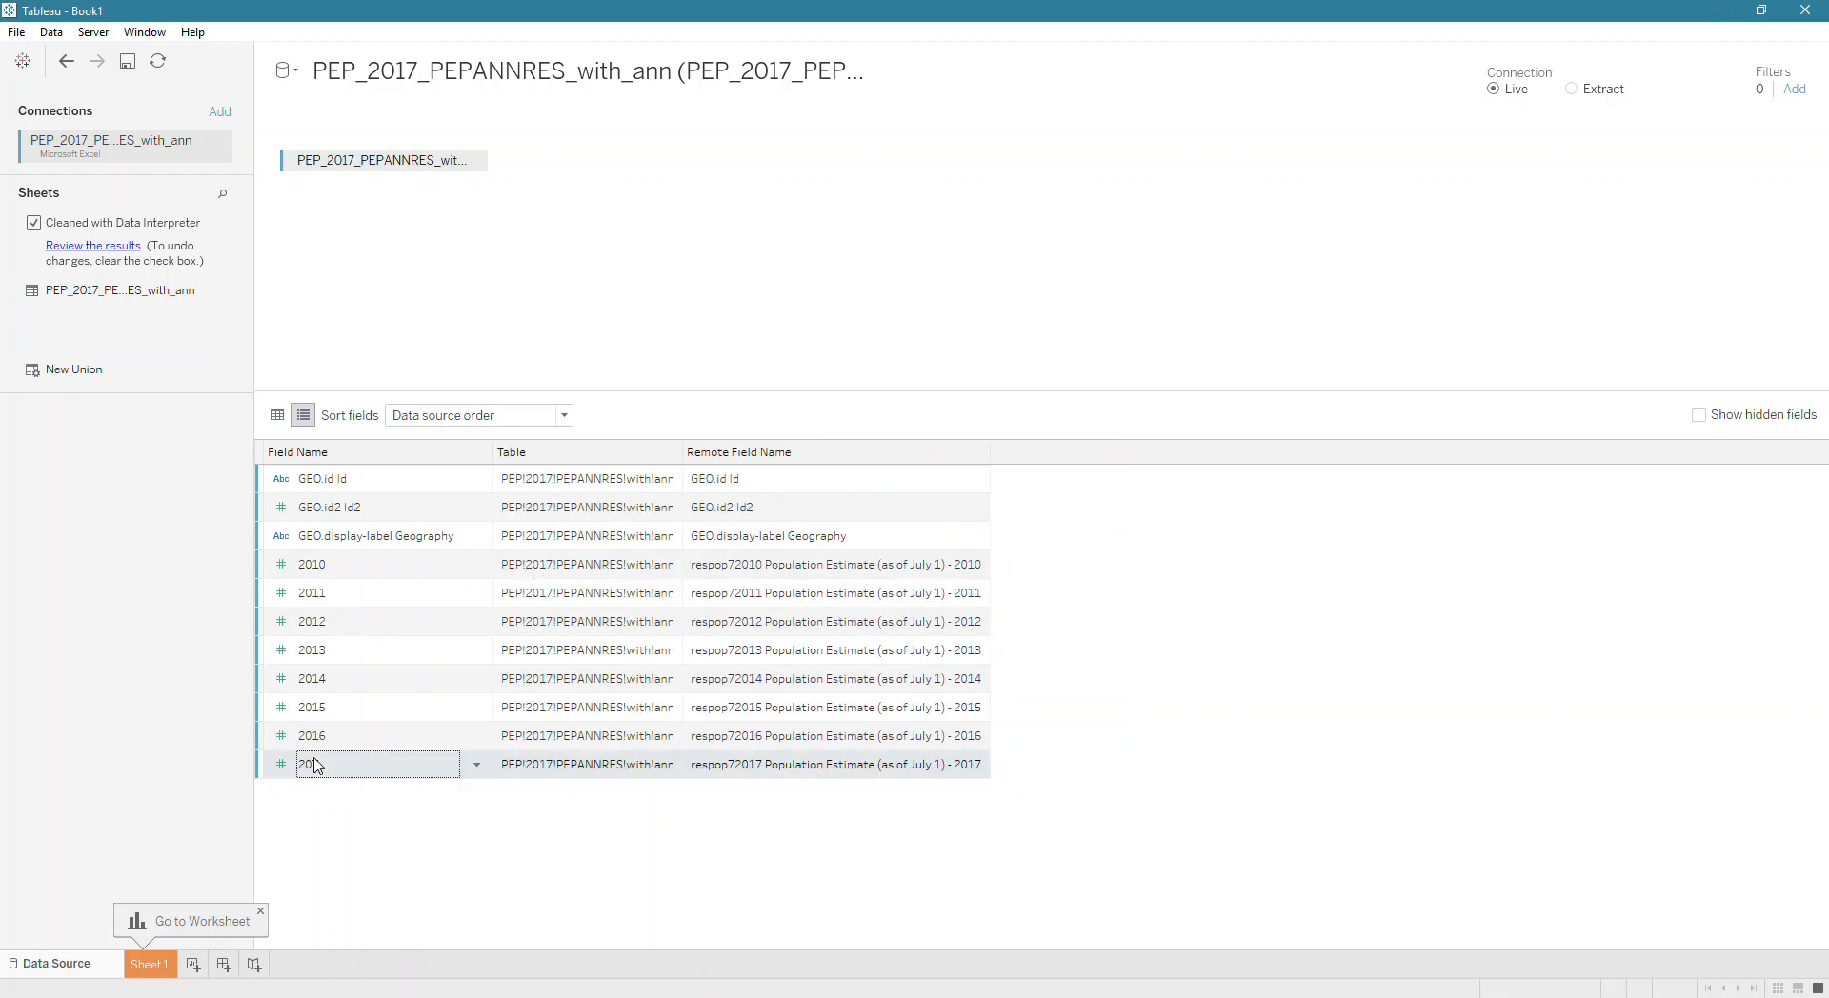
type("2017")
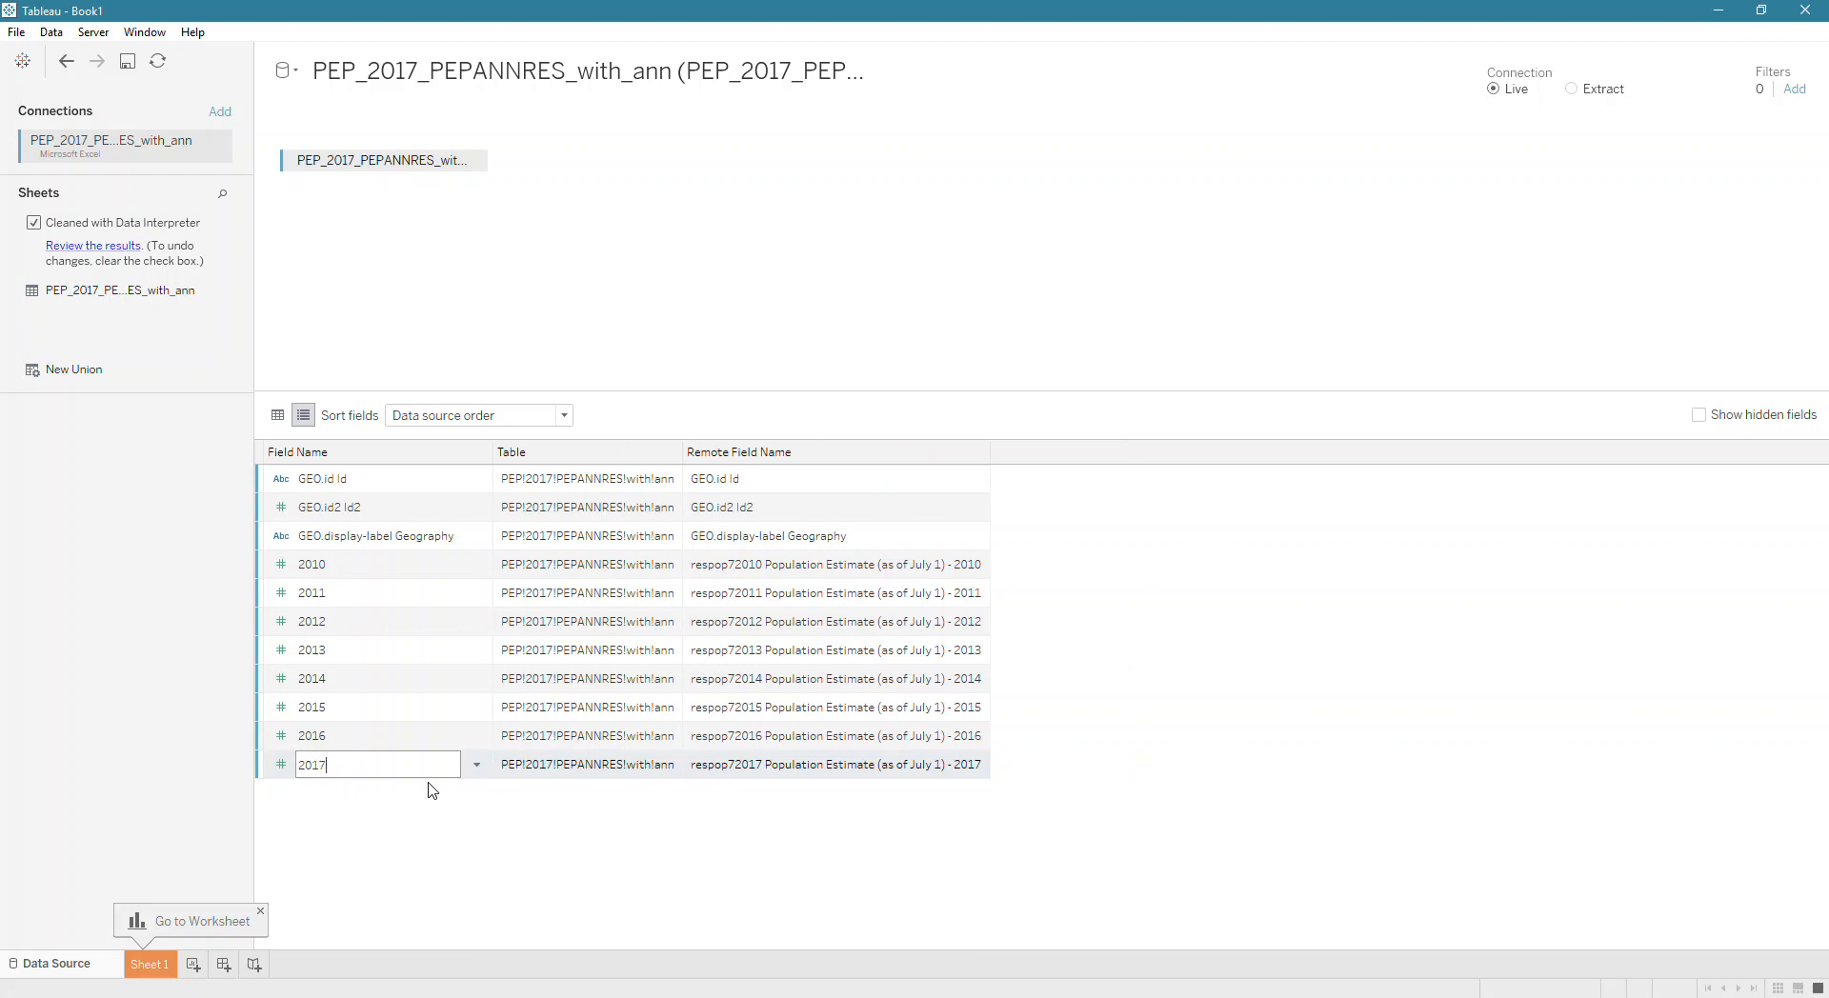
key("Return")
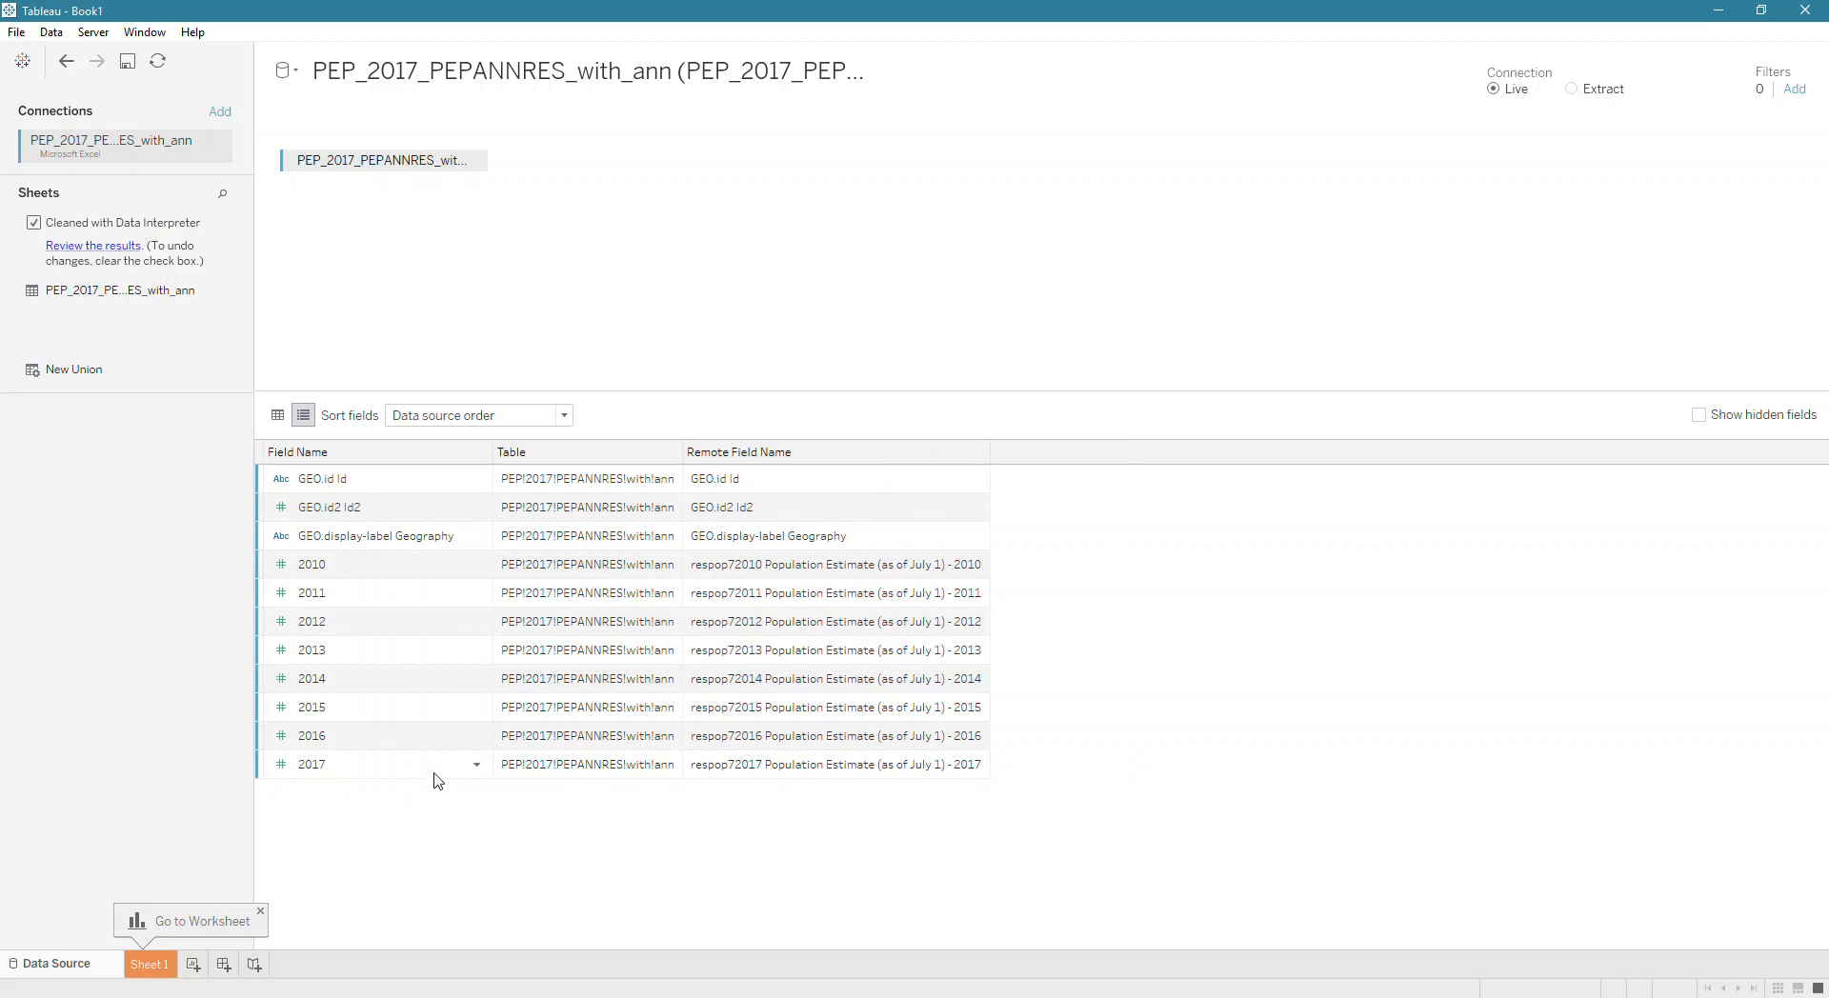
Hide the GEO.id Id and GEO.id2 Id2 fields
right_click(385, 486)
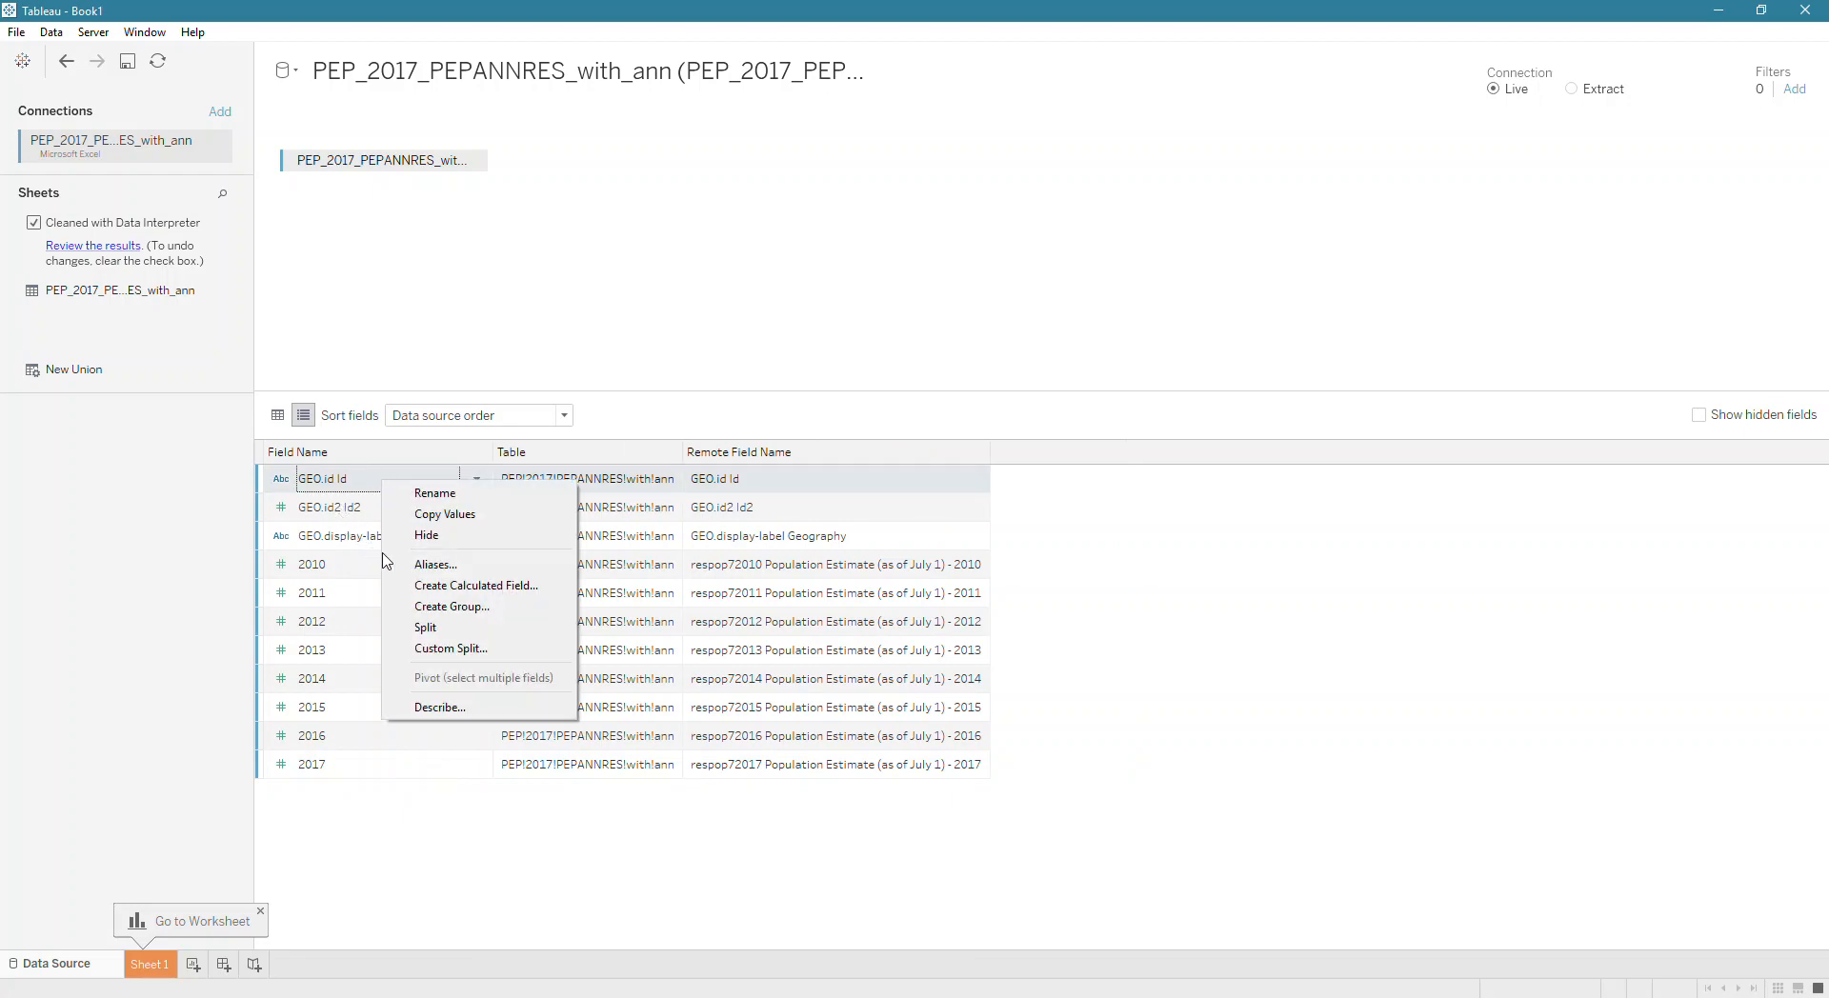
left_click(416, 539)
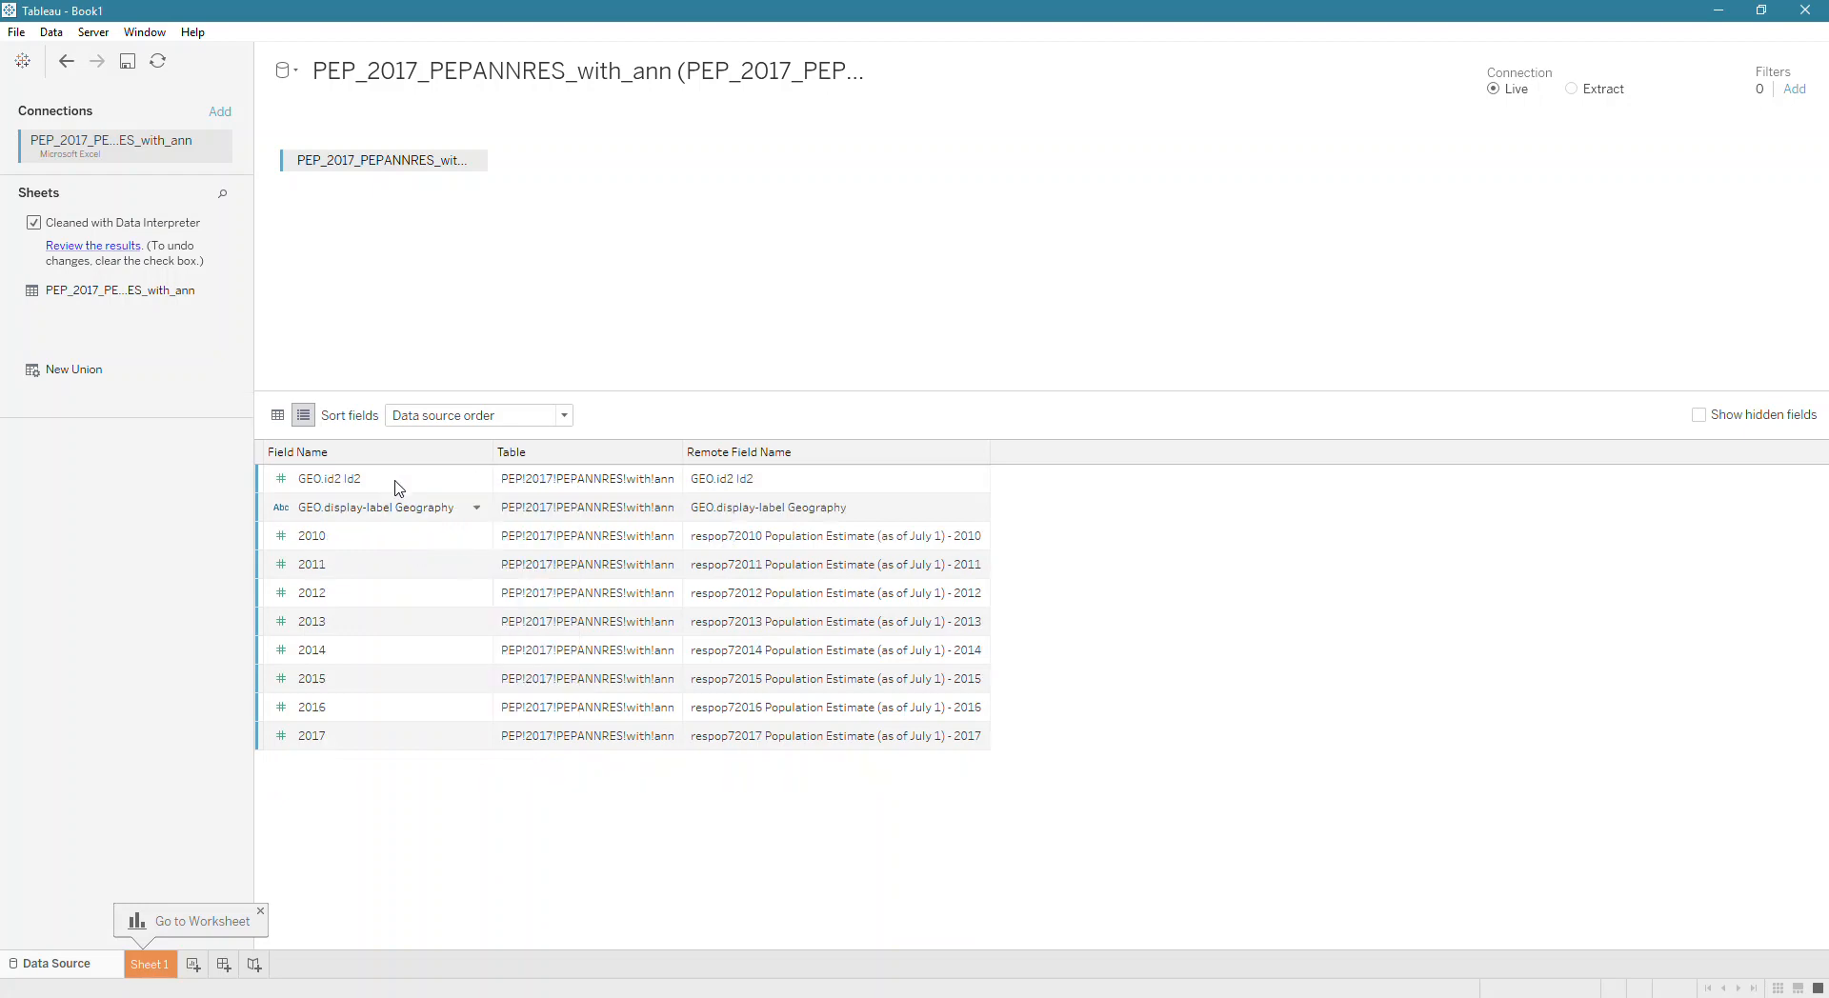
right_click(381, 480)
left_click(423, 535)
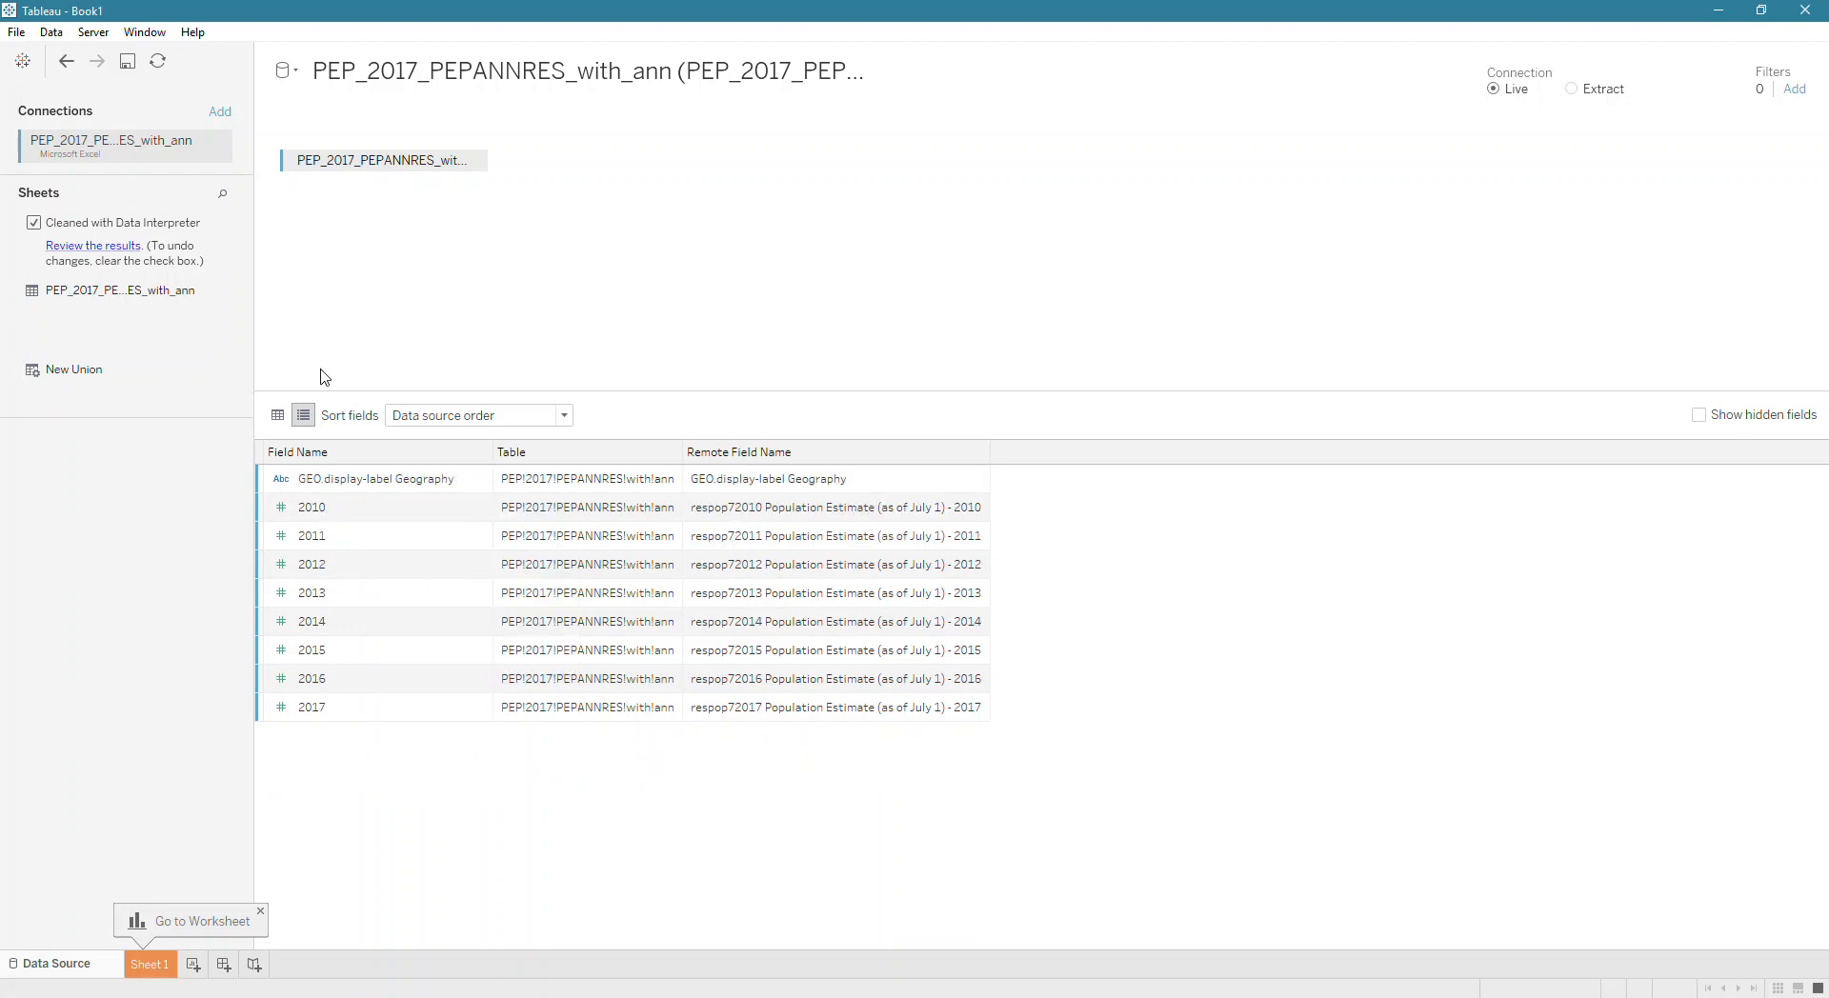
Return to the data grid and assign the County geographic role to the GEO.display-label Geography field
left_click(277, 414)
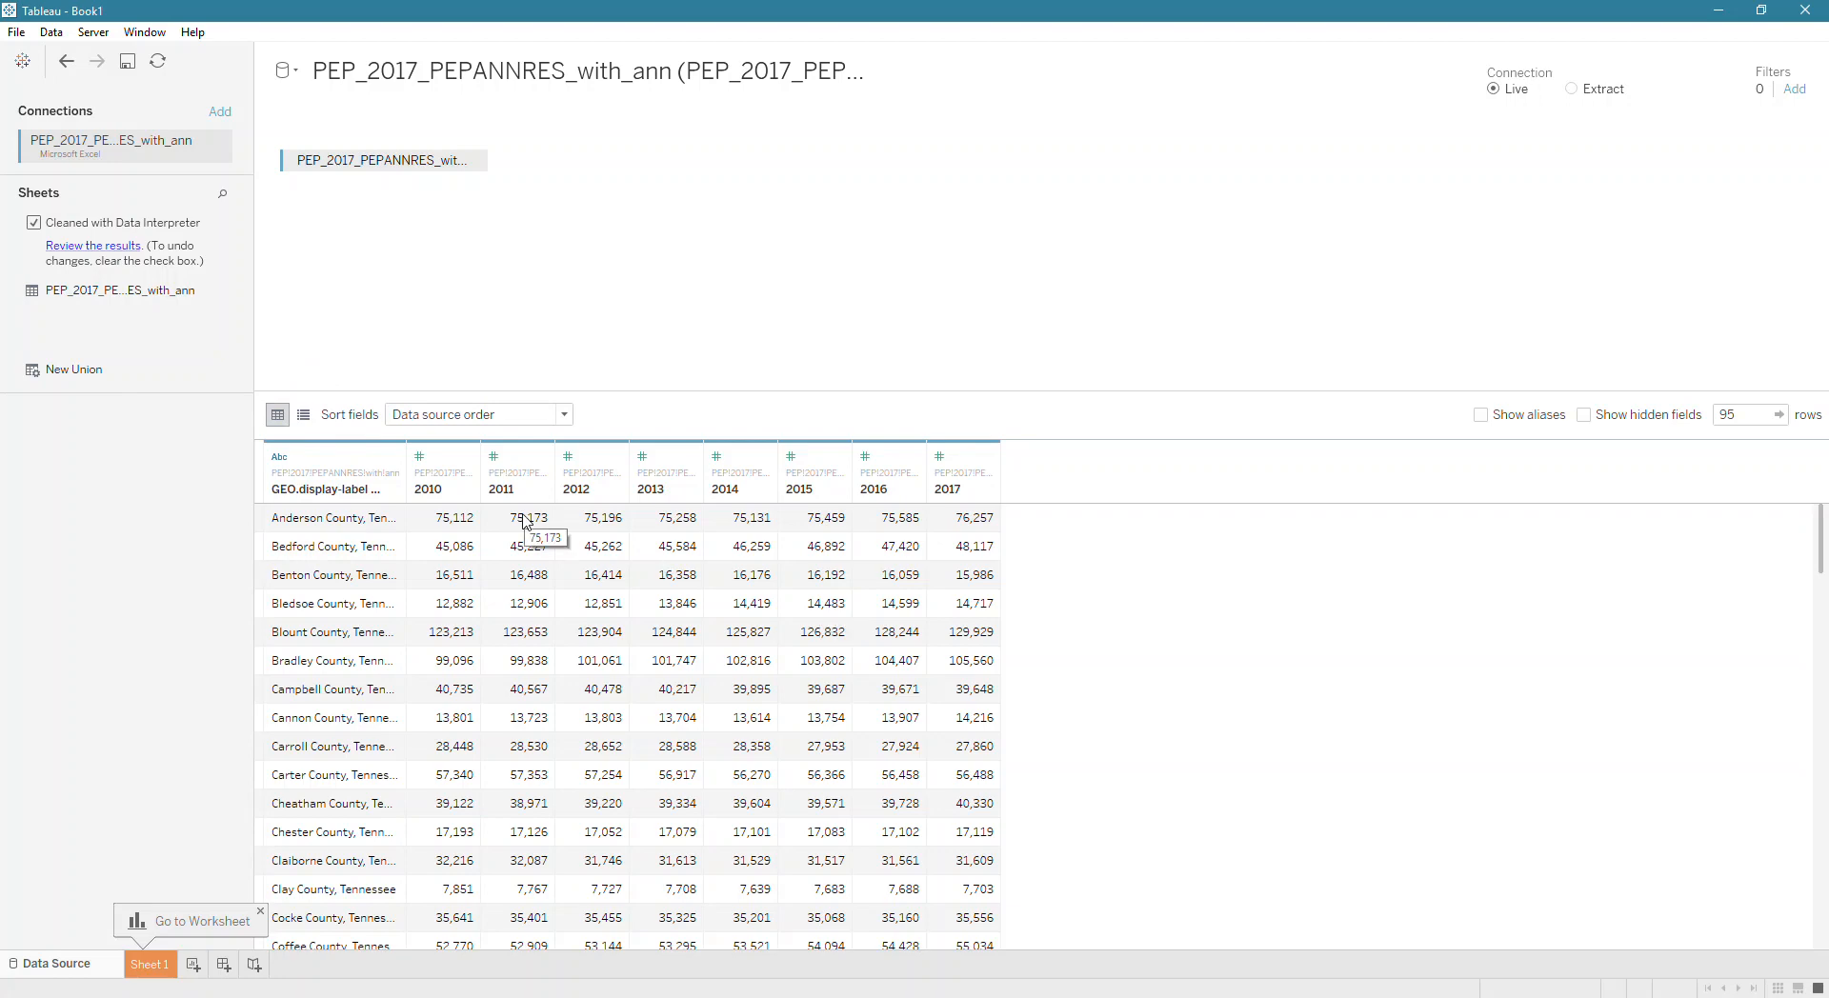
left_click(337, 452)
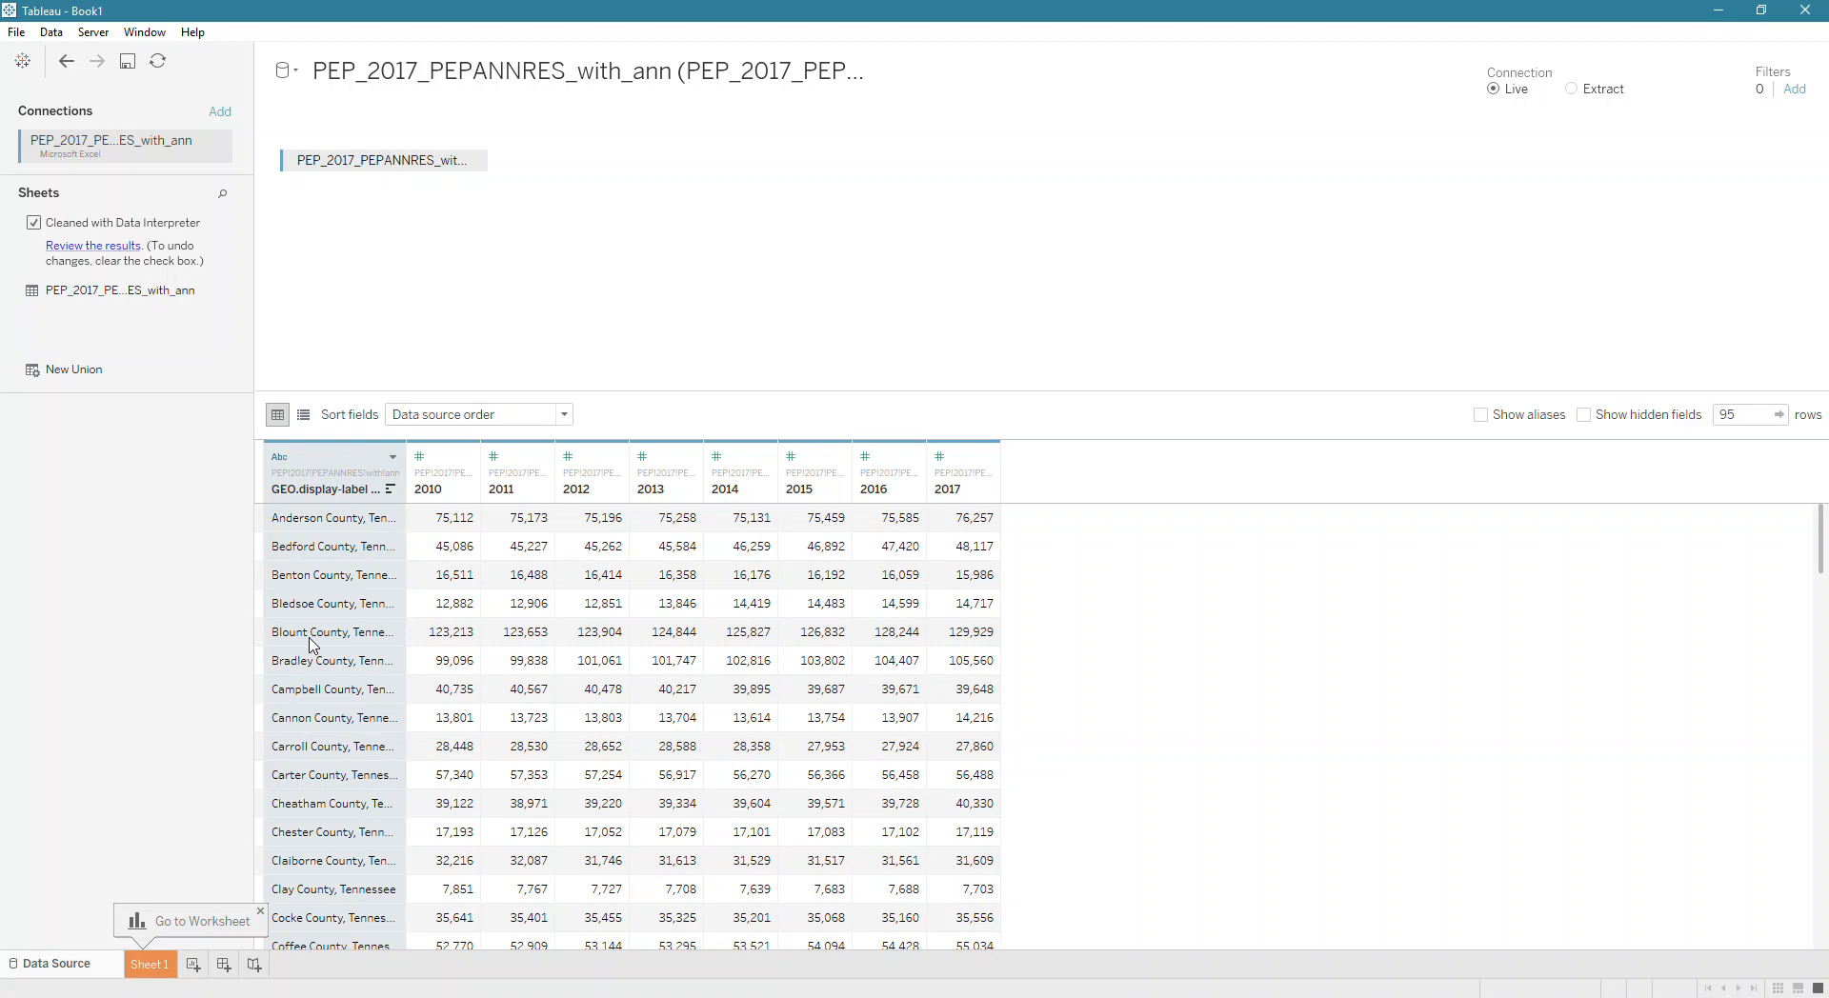
left_click(279, 458)
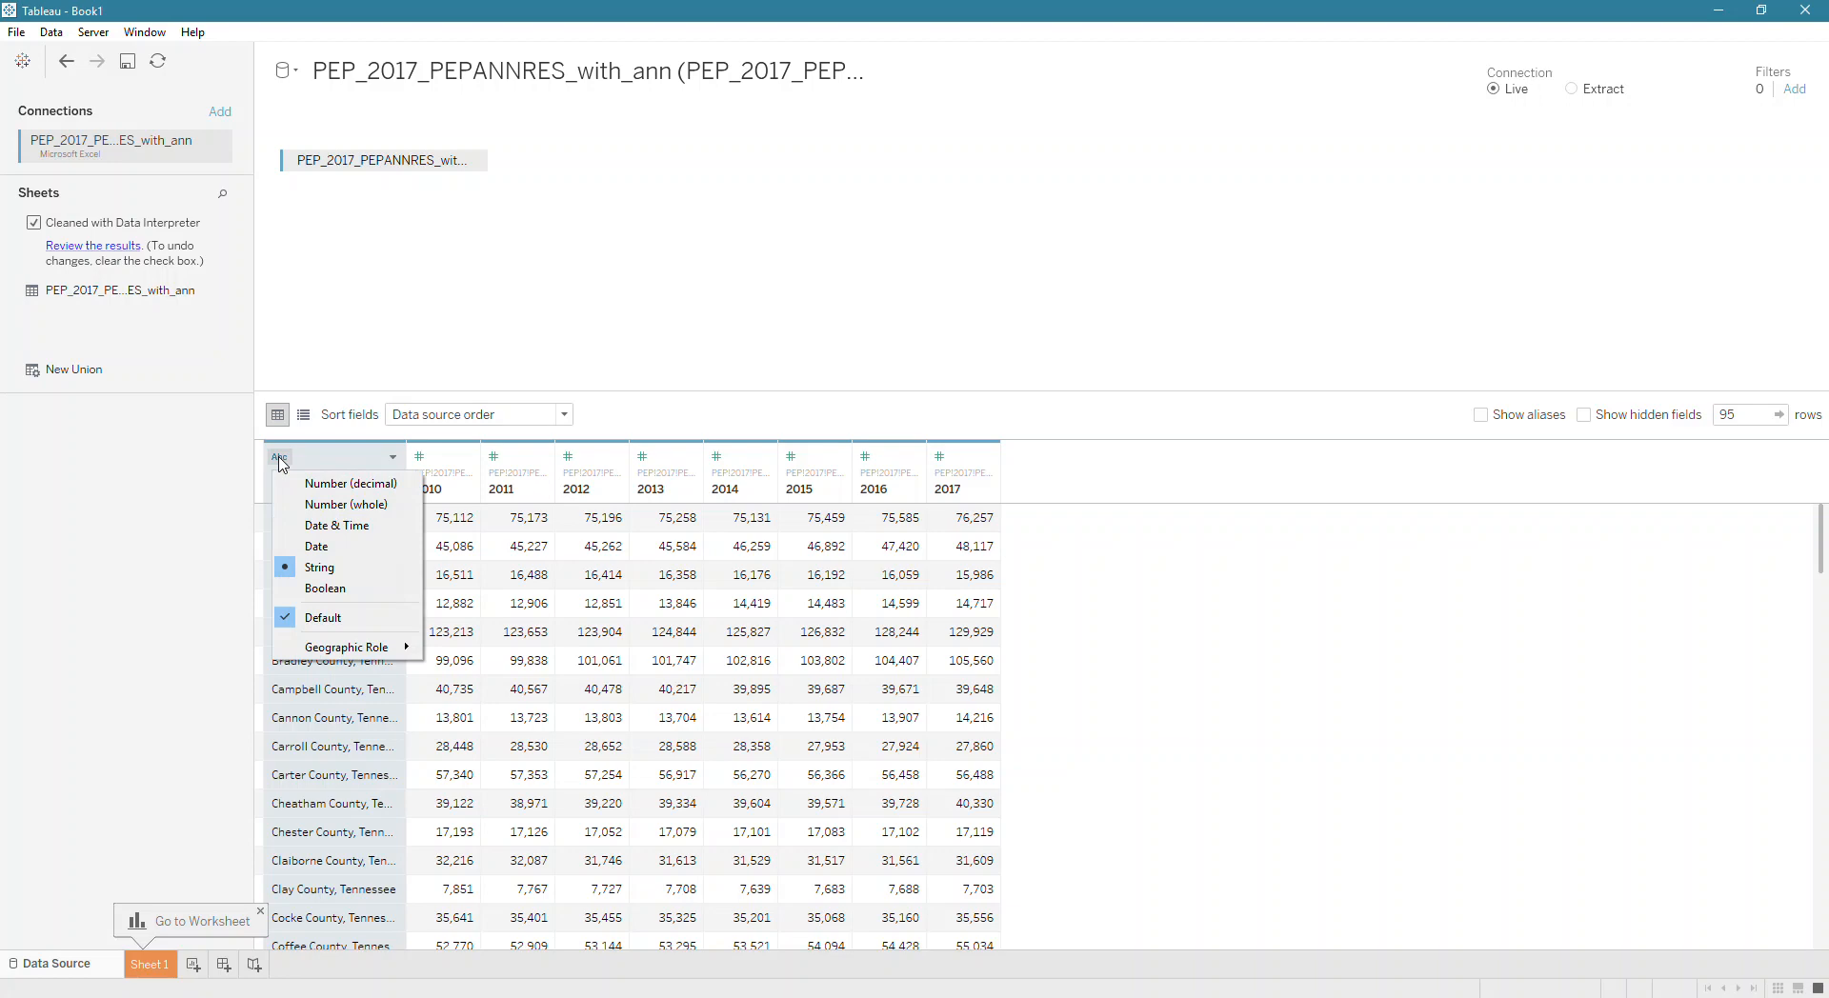
mouse_move(321, 651)
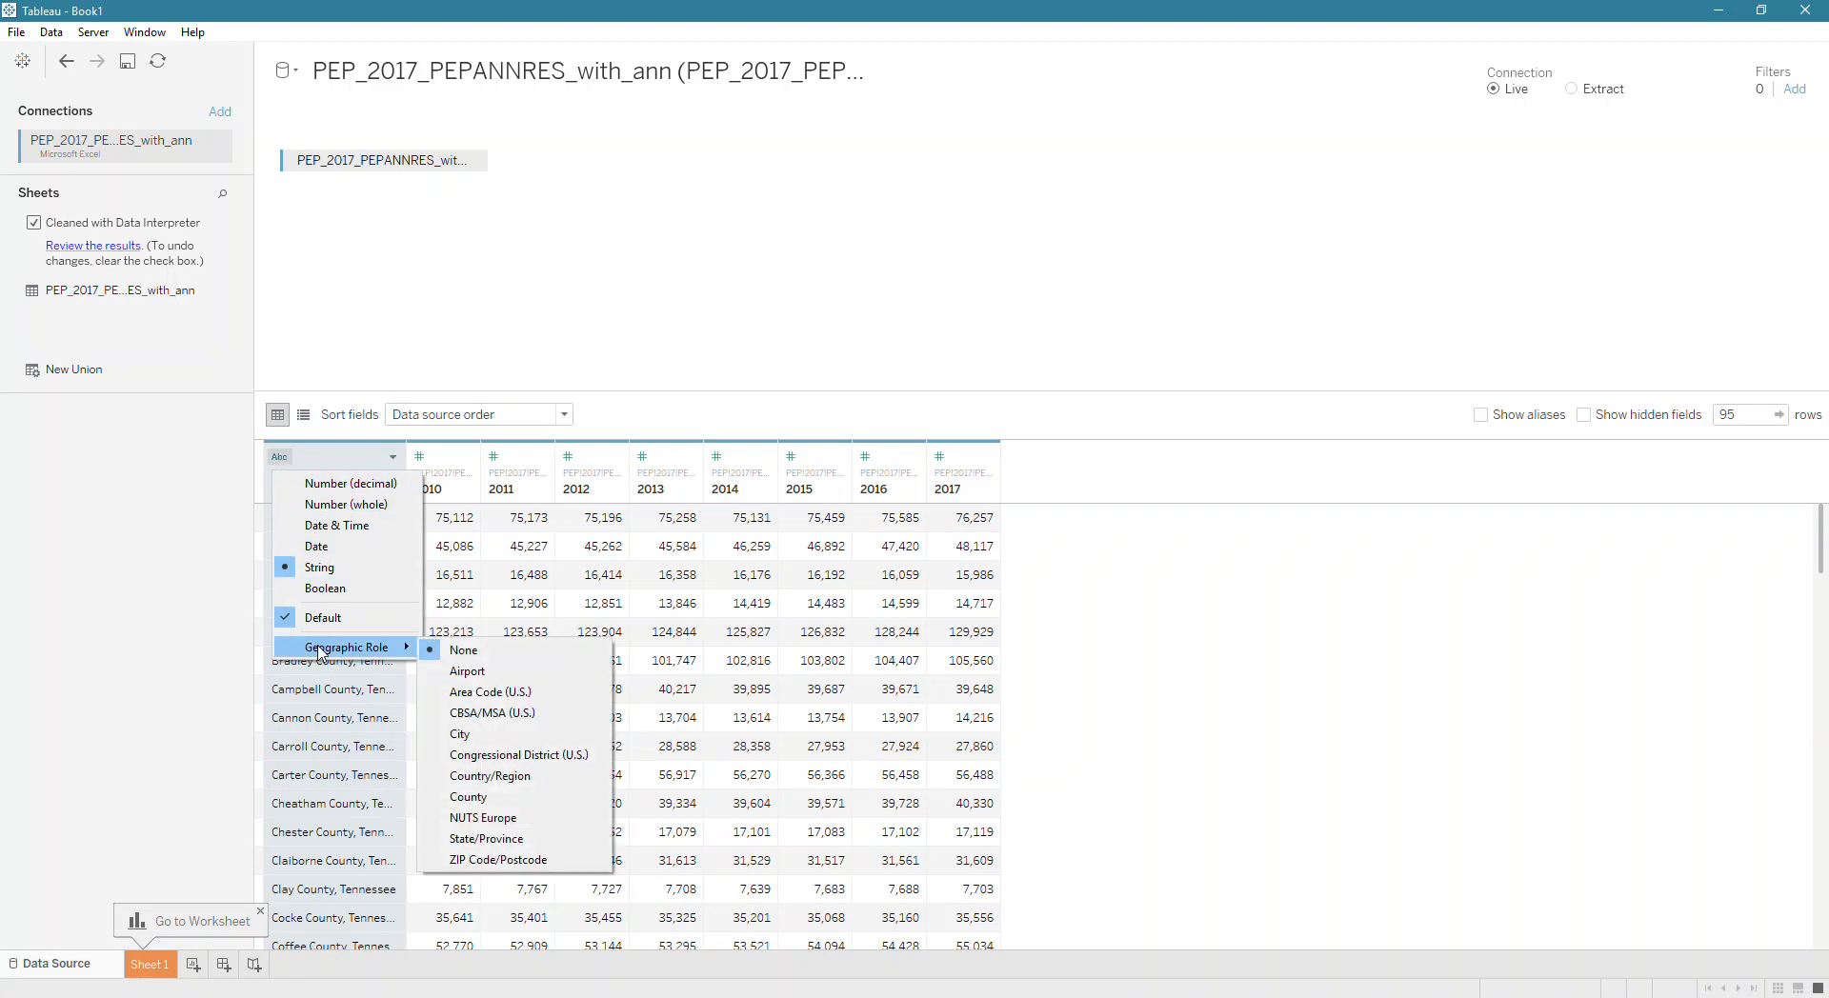
left_click(279, 461)
left_click(280, 459)
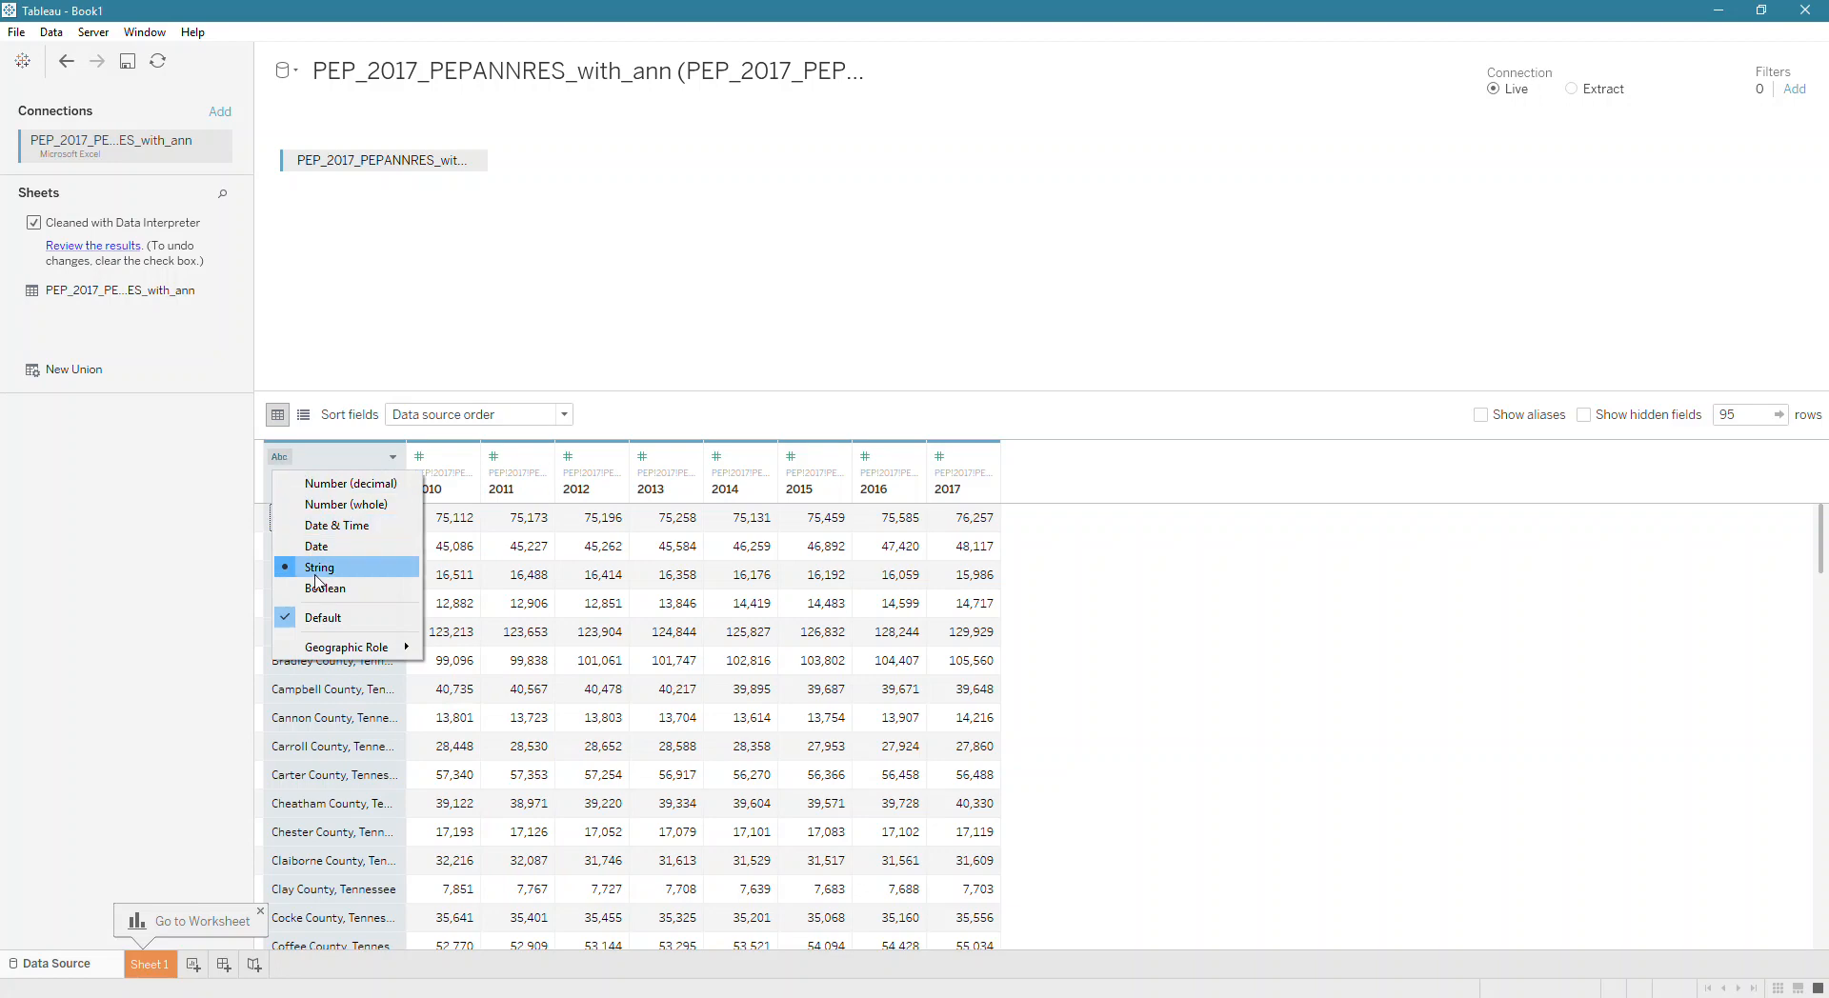
mouse_move(327, 655)
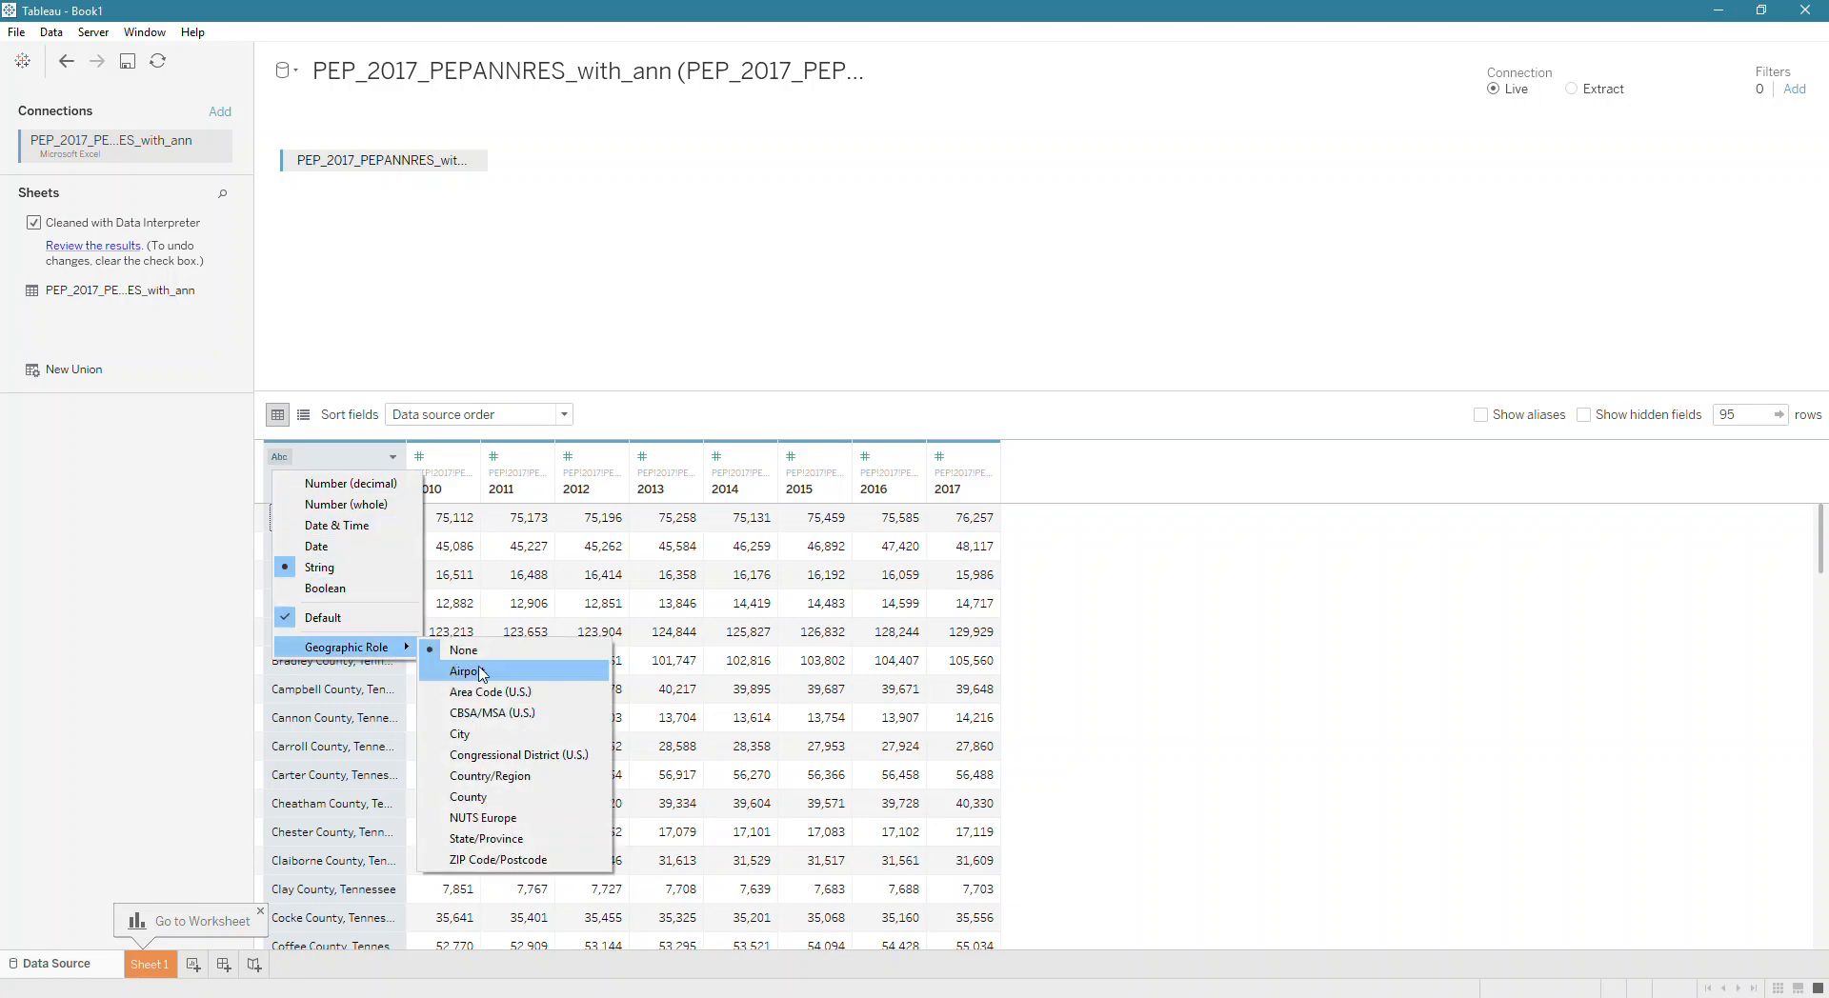
left_click(527, 805)
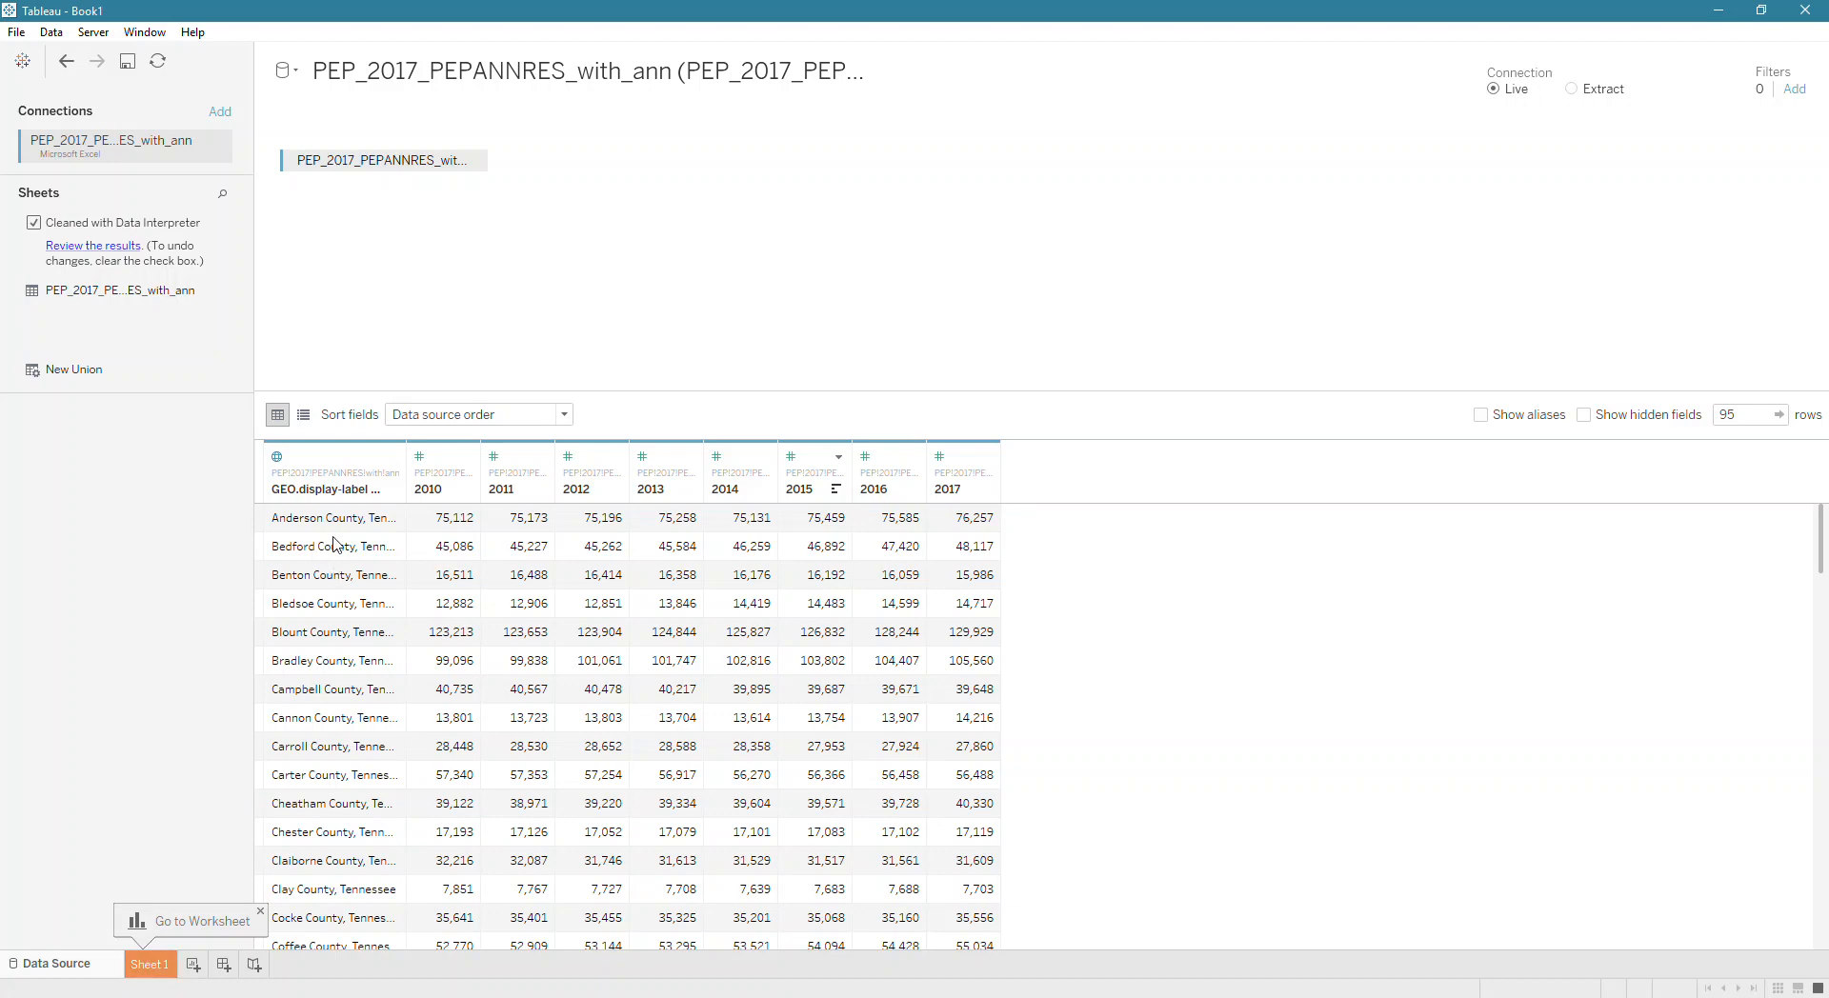
Rename the GEO.display-label Geography field as County and plot it on the Sheet 1 map
double_click(343, 489)
type("County")
key("Return")
left_click(149, 964)
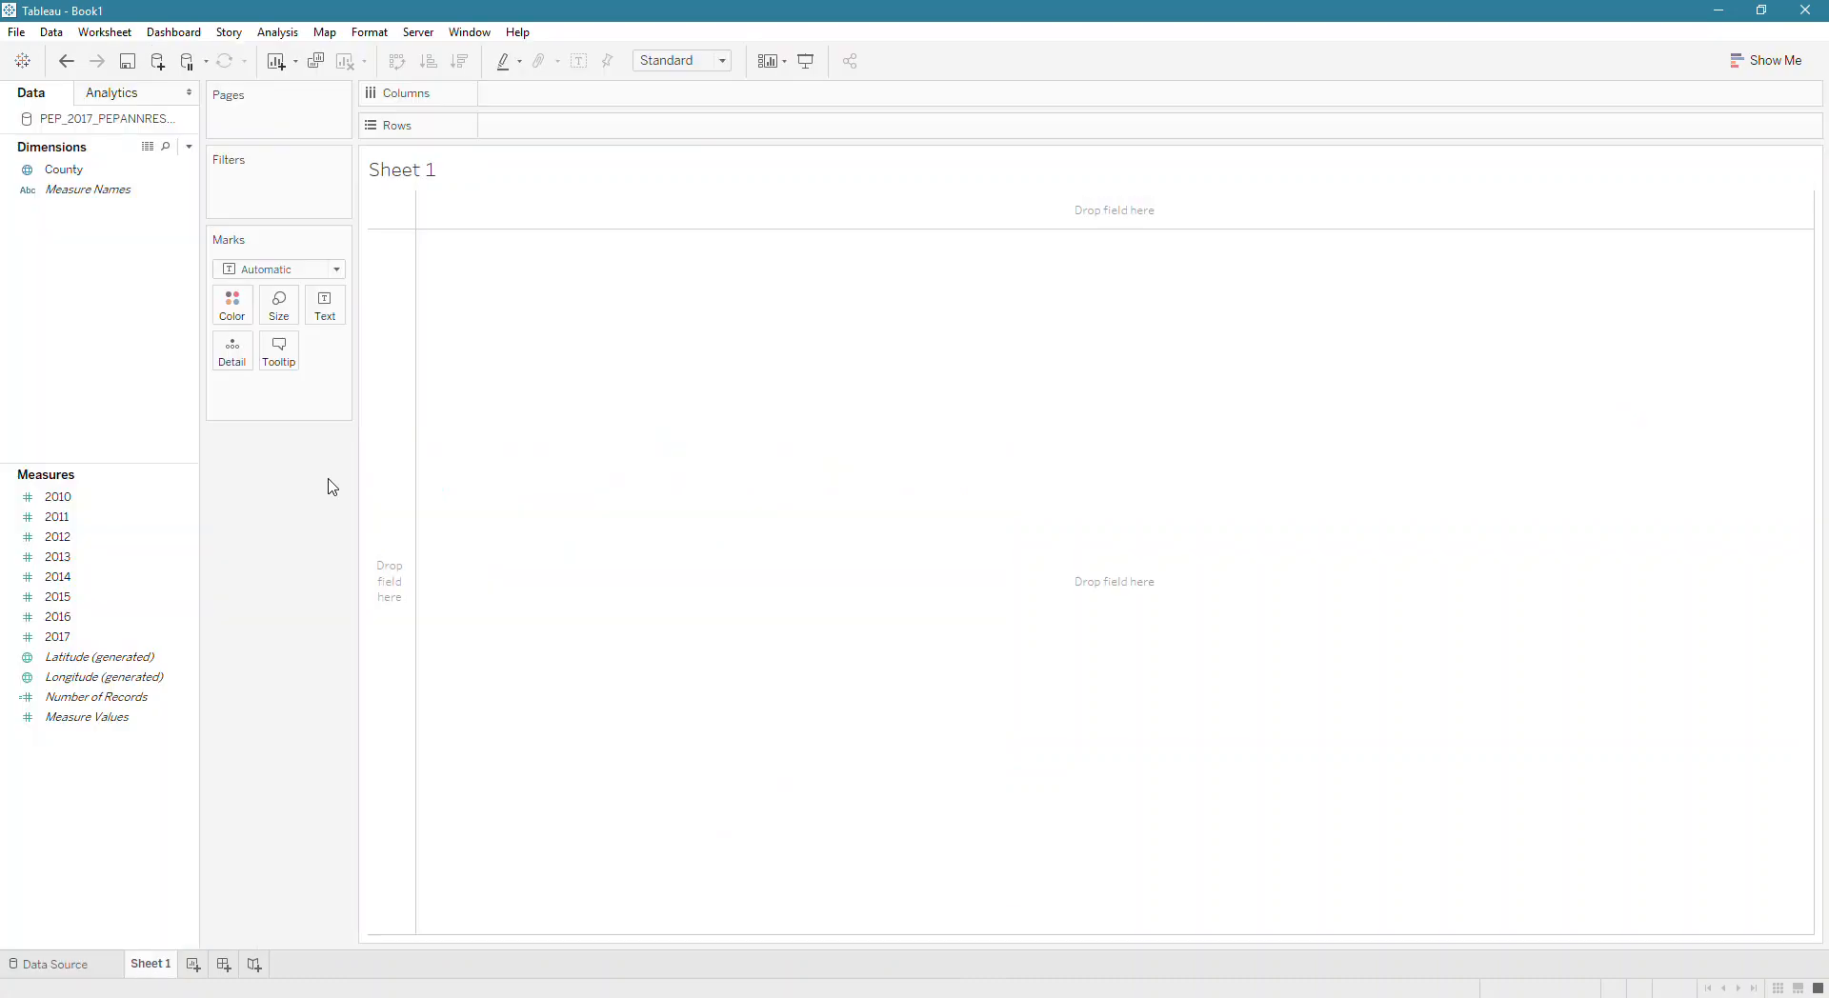
double_click(71, 177)
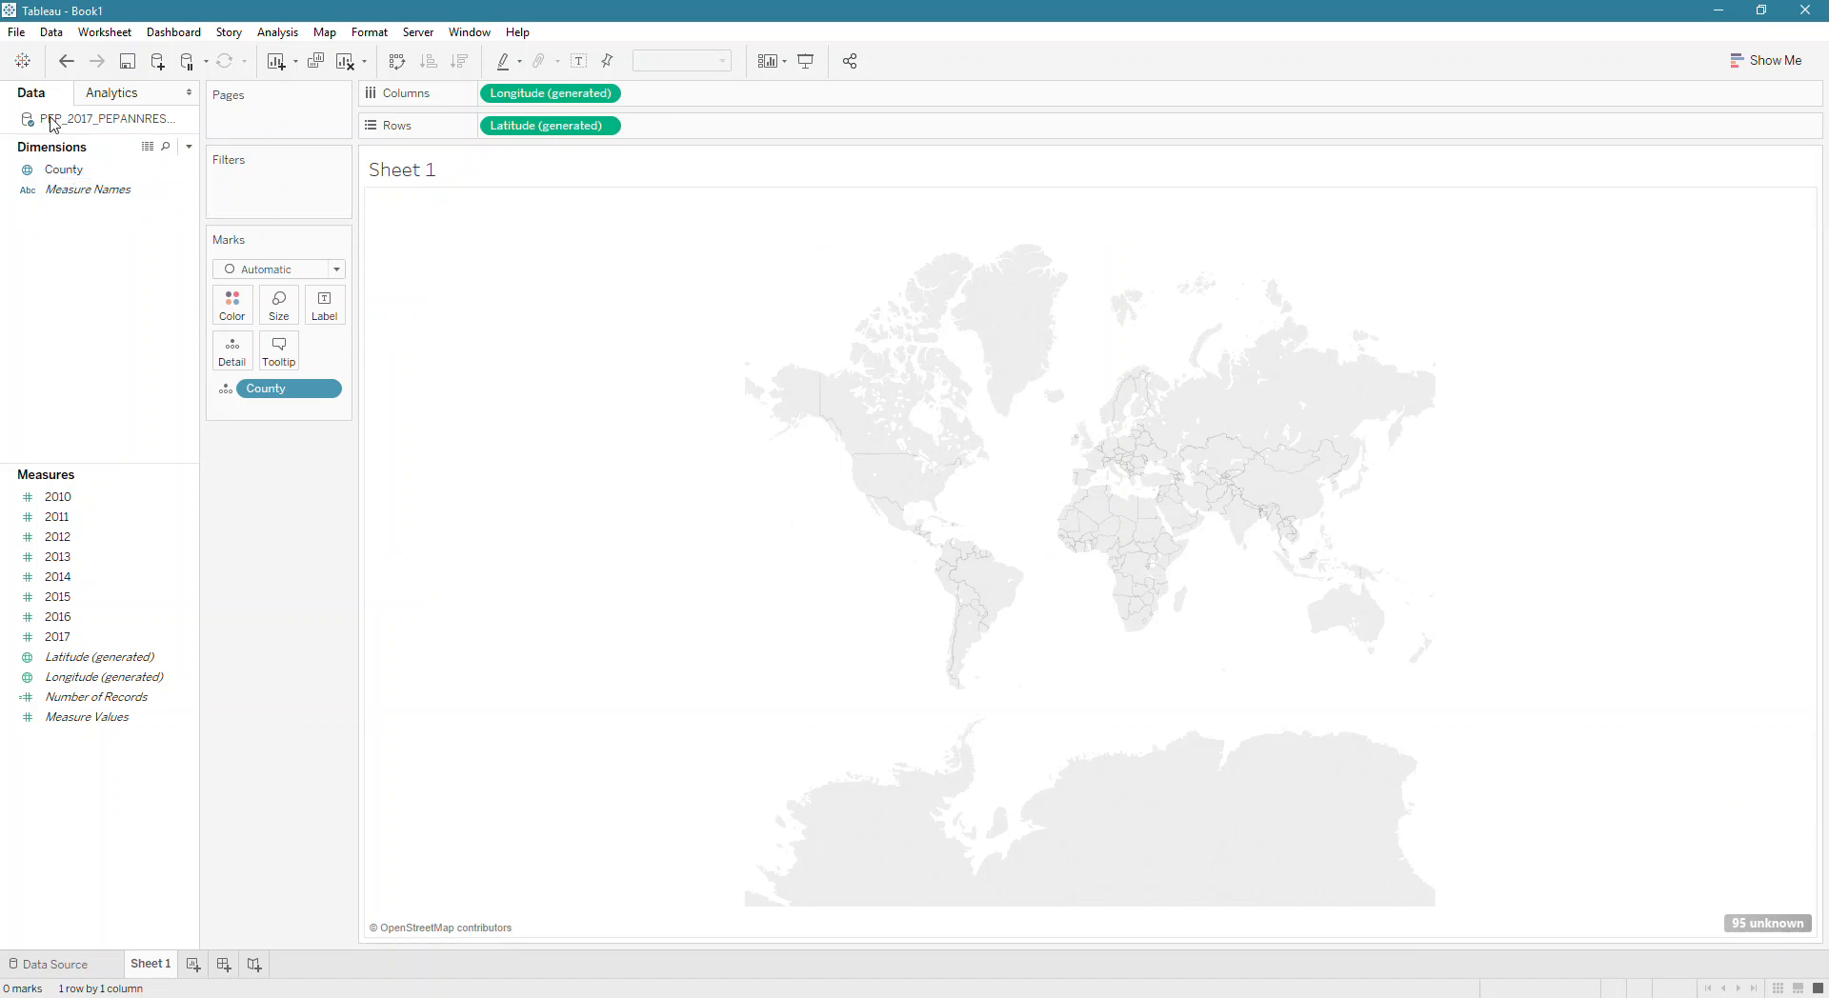
Return to the data source and reset the County field to its original name
right_click(94, 117)
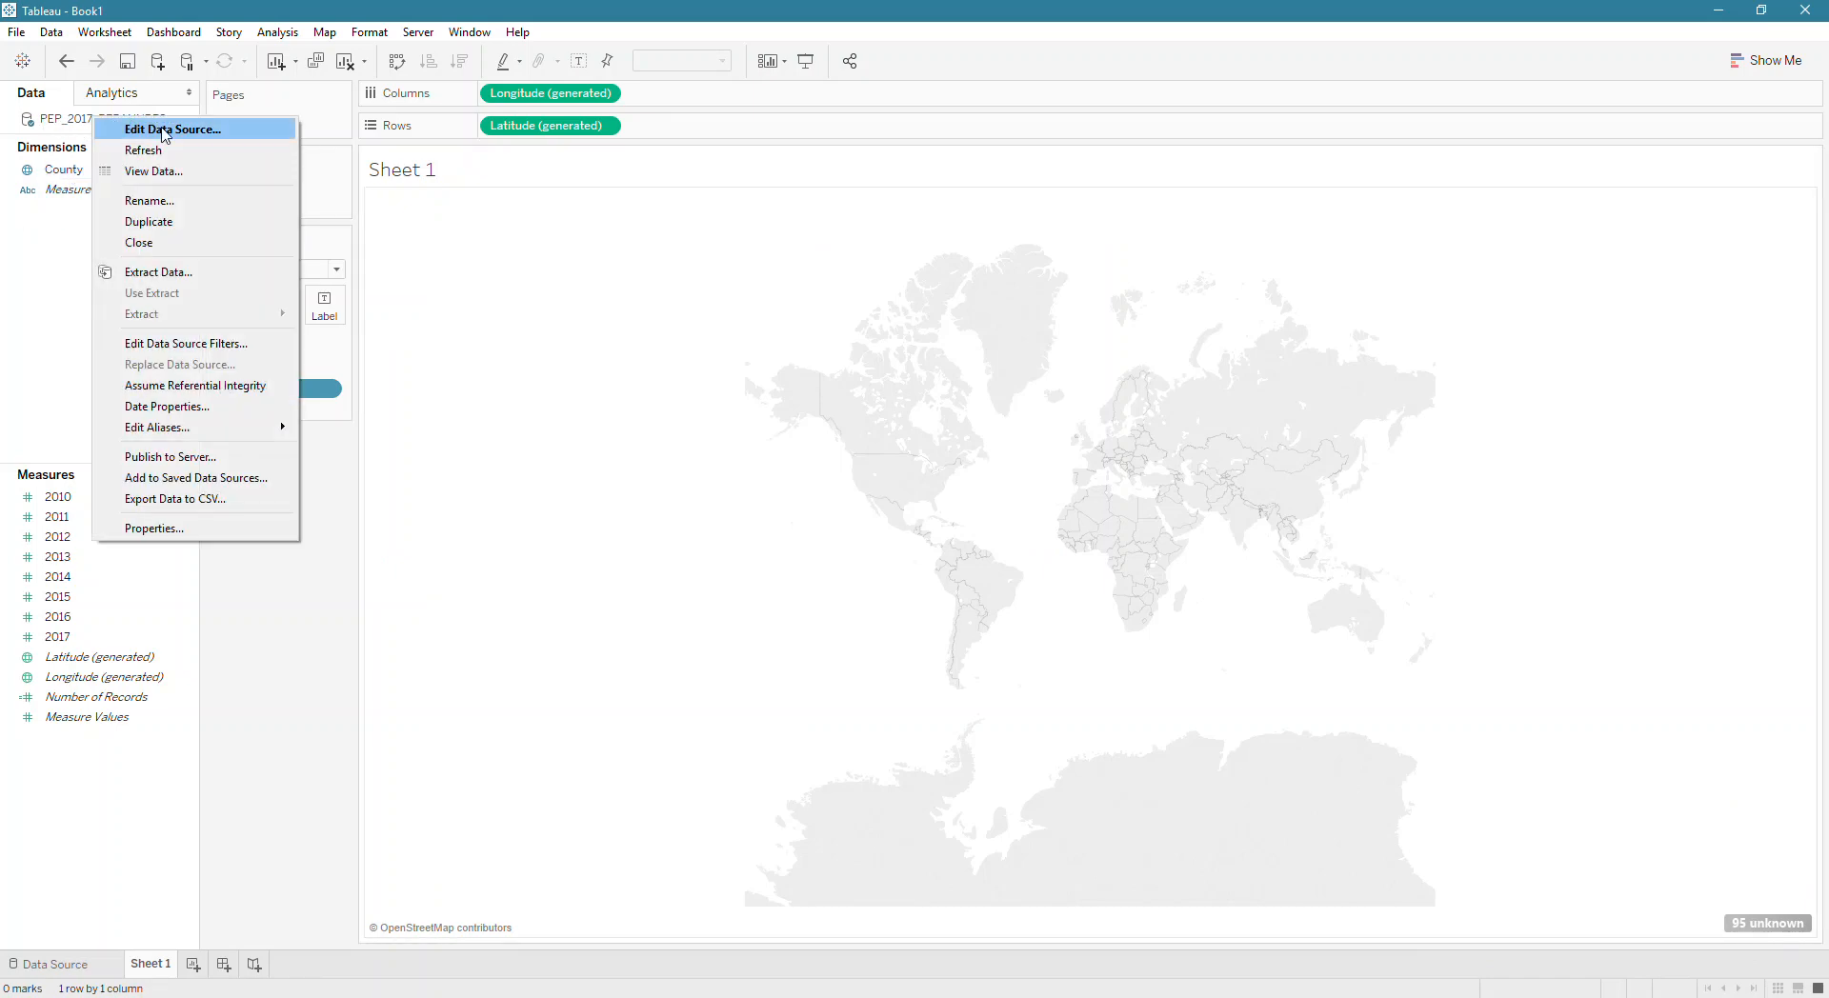
left_click(164, 134)
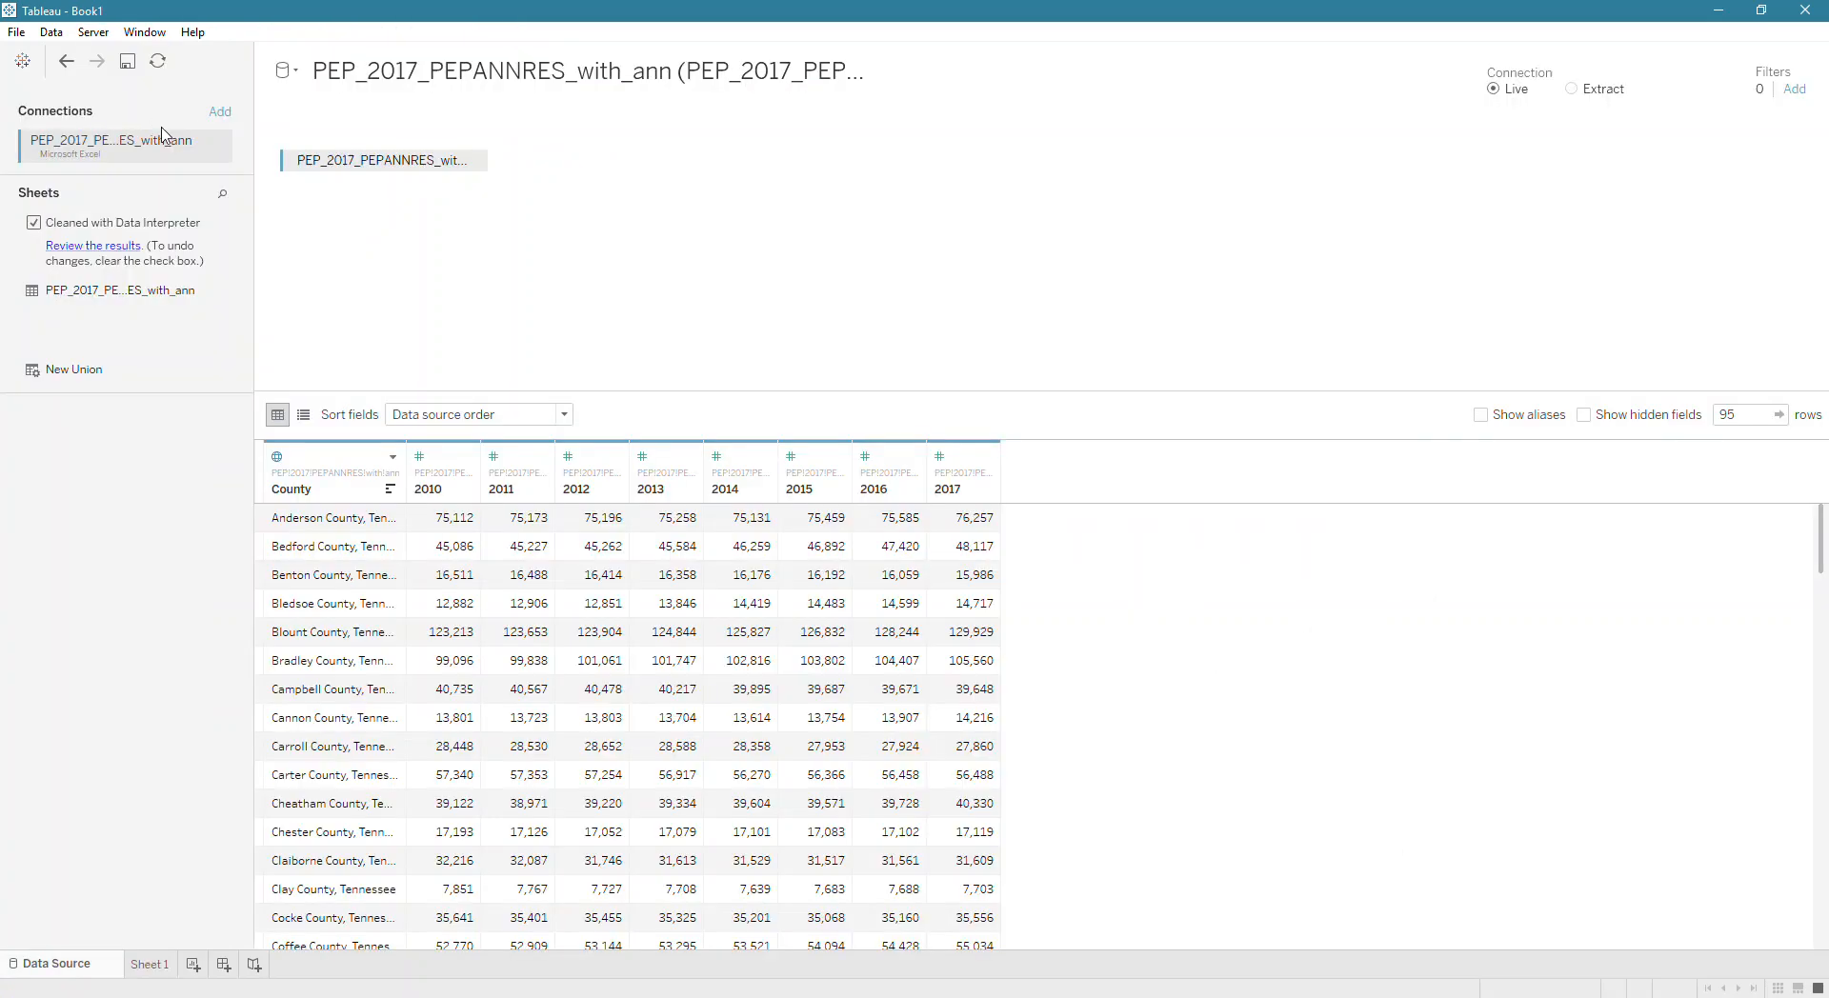
left_click(349, 464)
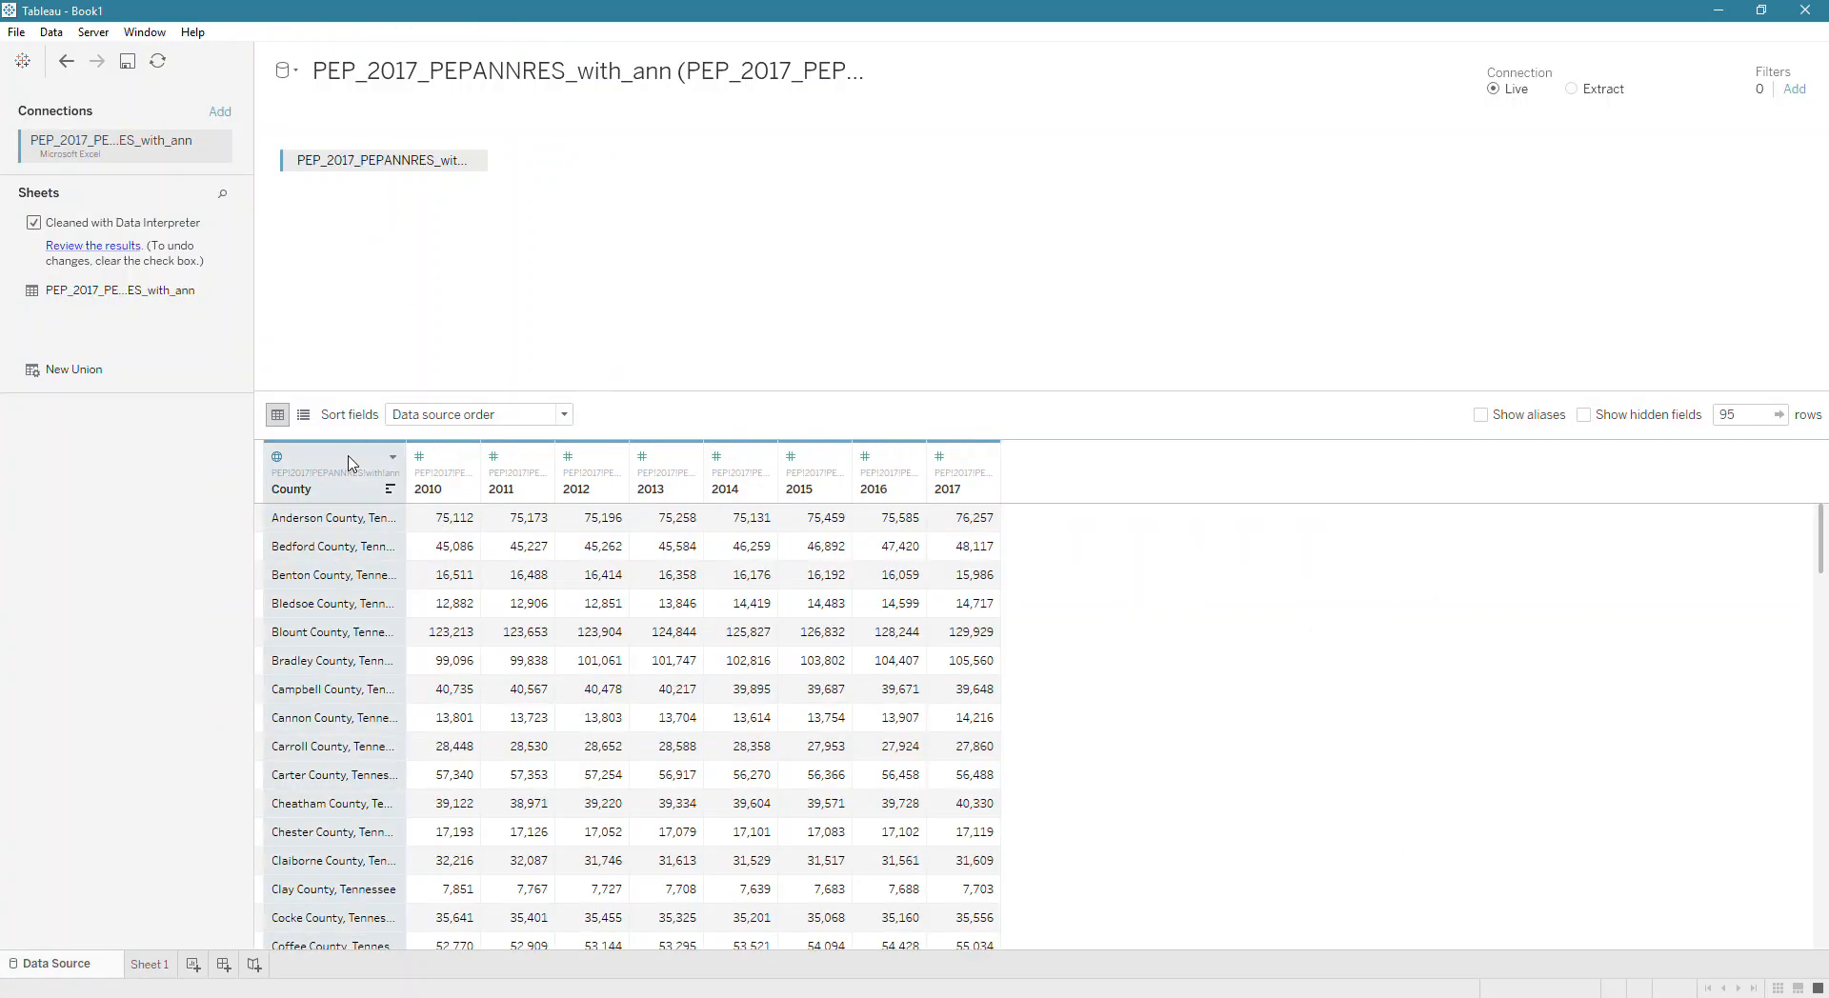
right_click(349, 464)
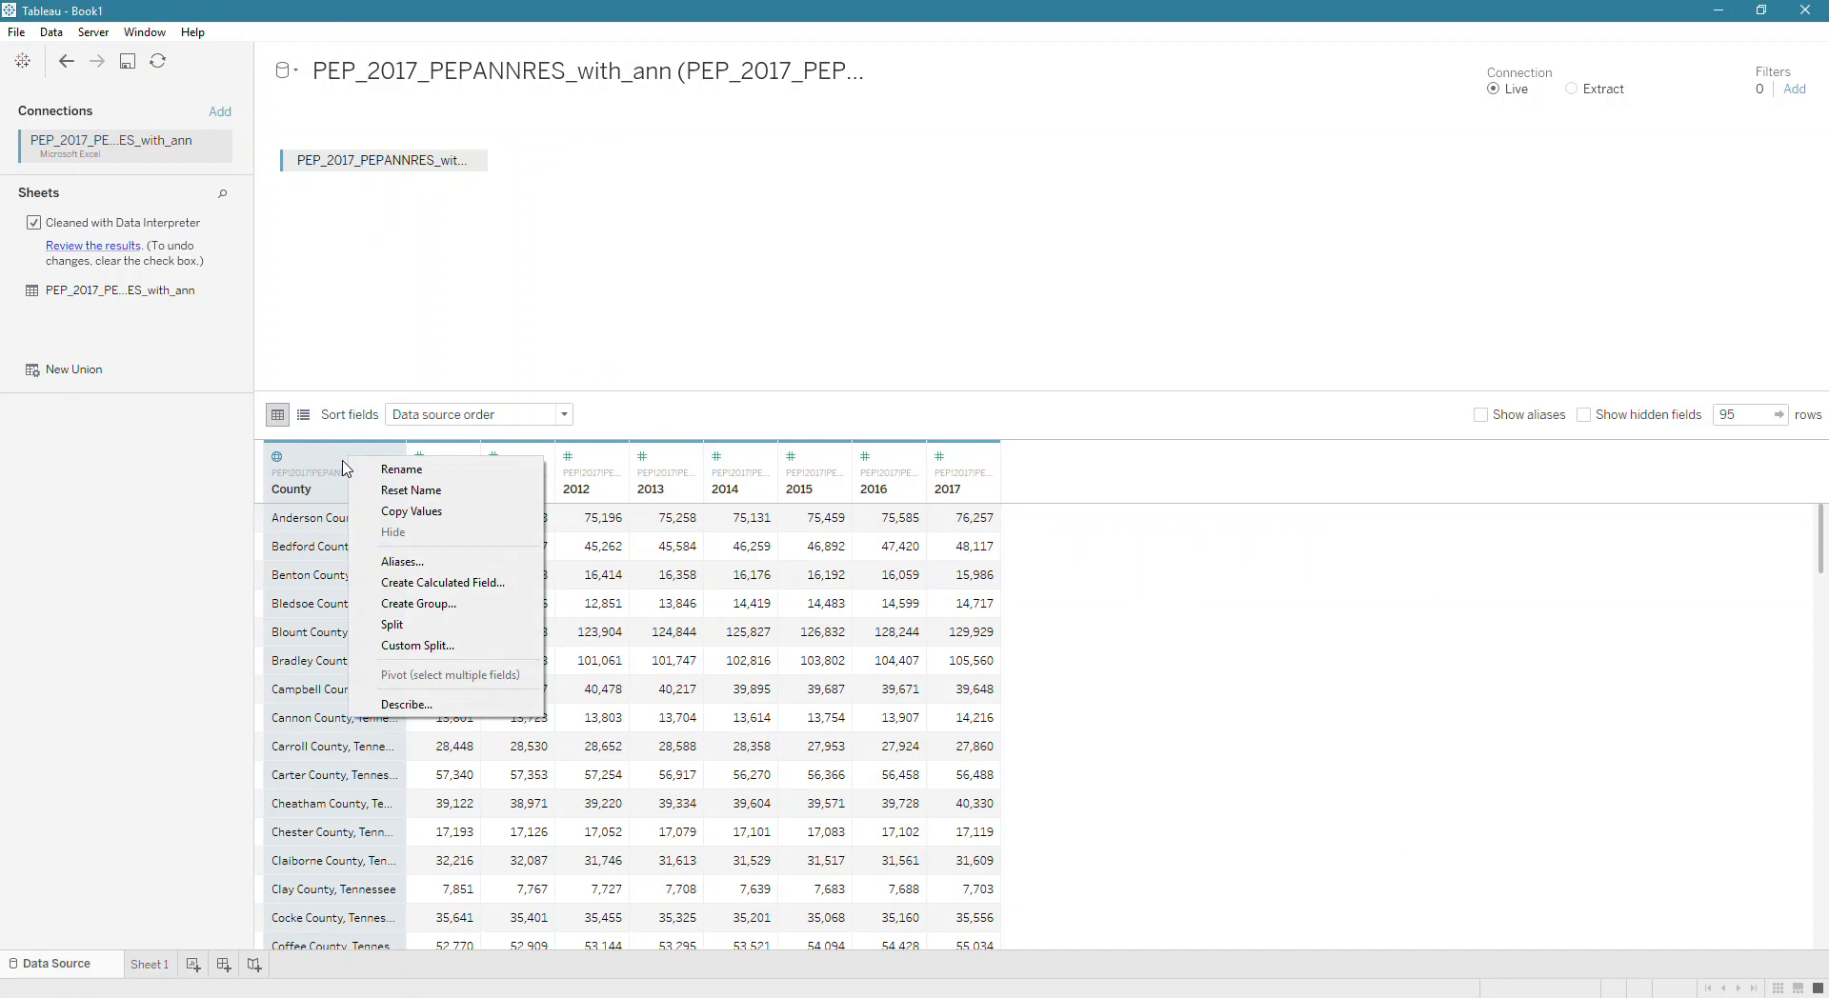
left_click(434, 491)
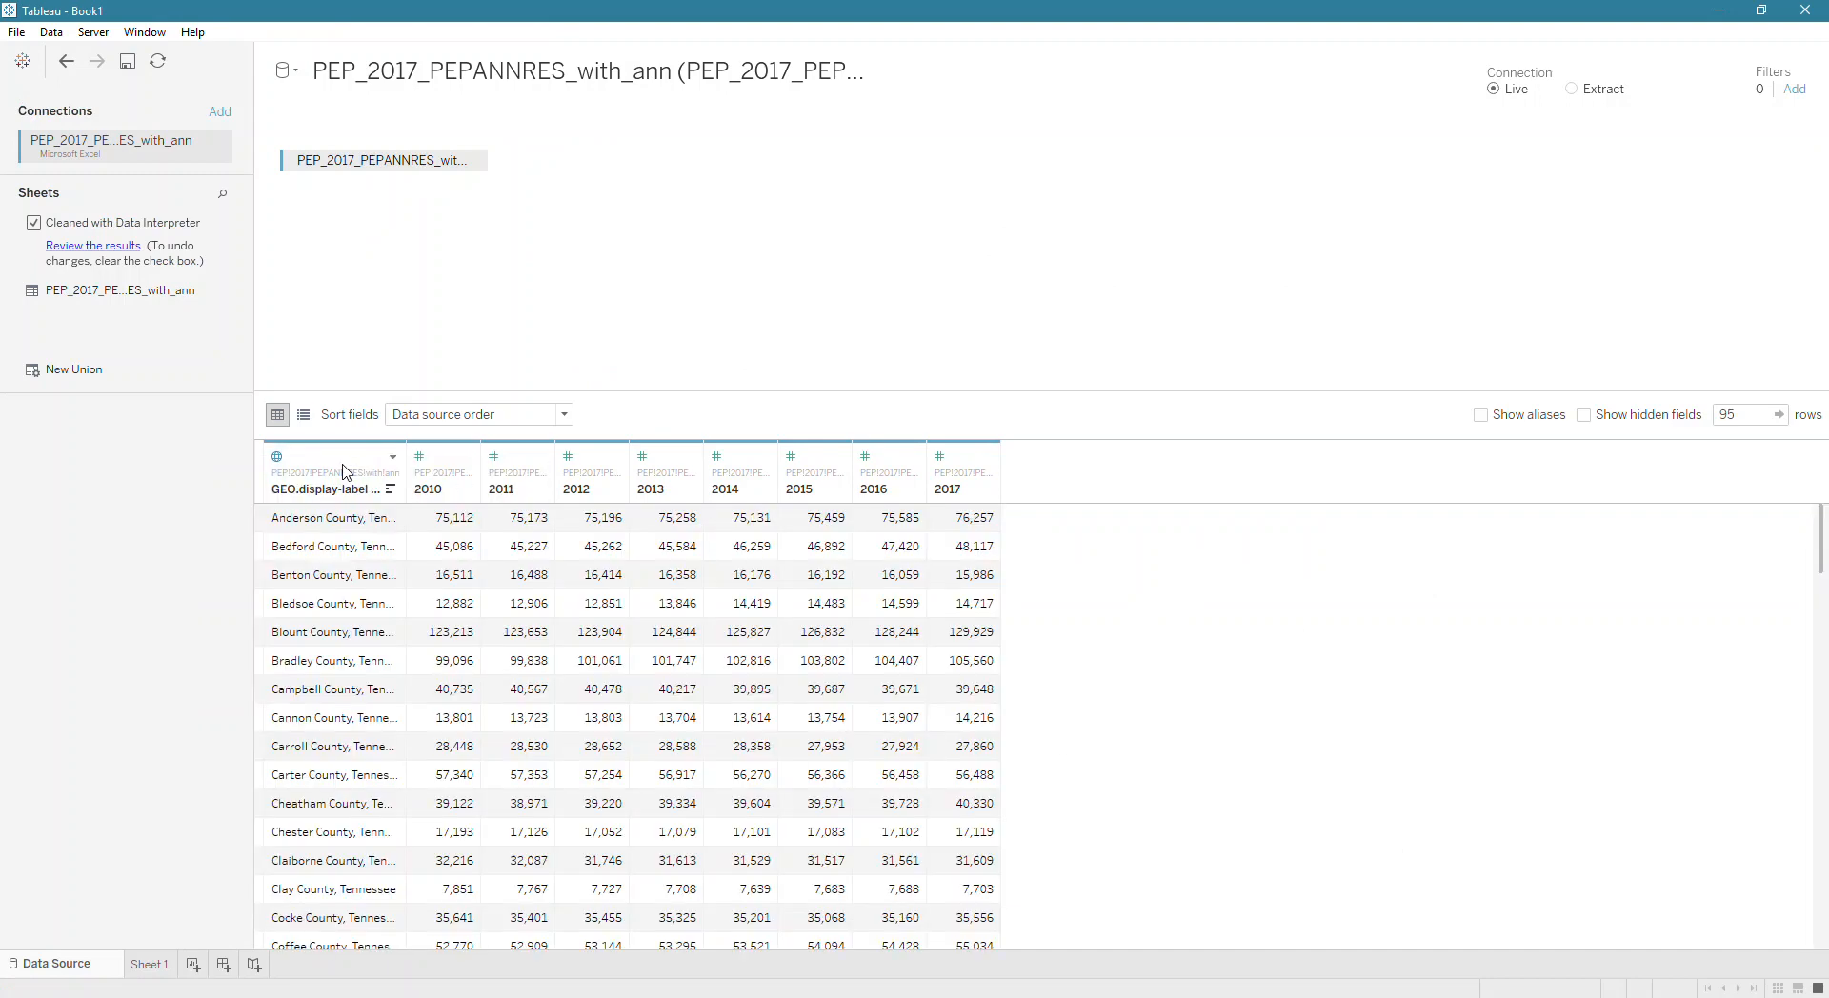
Custom split the GEO.display-label Geography field at the comma separator into all columns and check the resulting rows
right_click(345, 461)
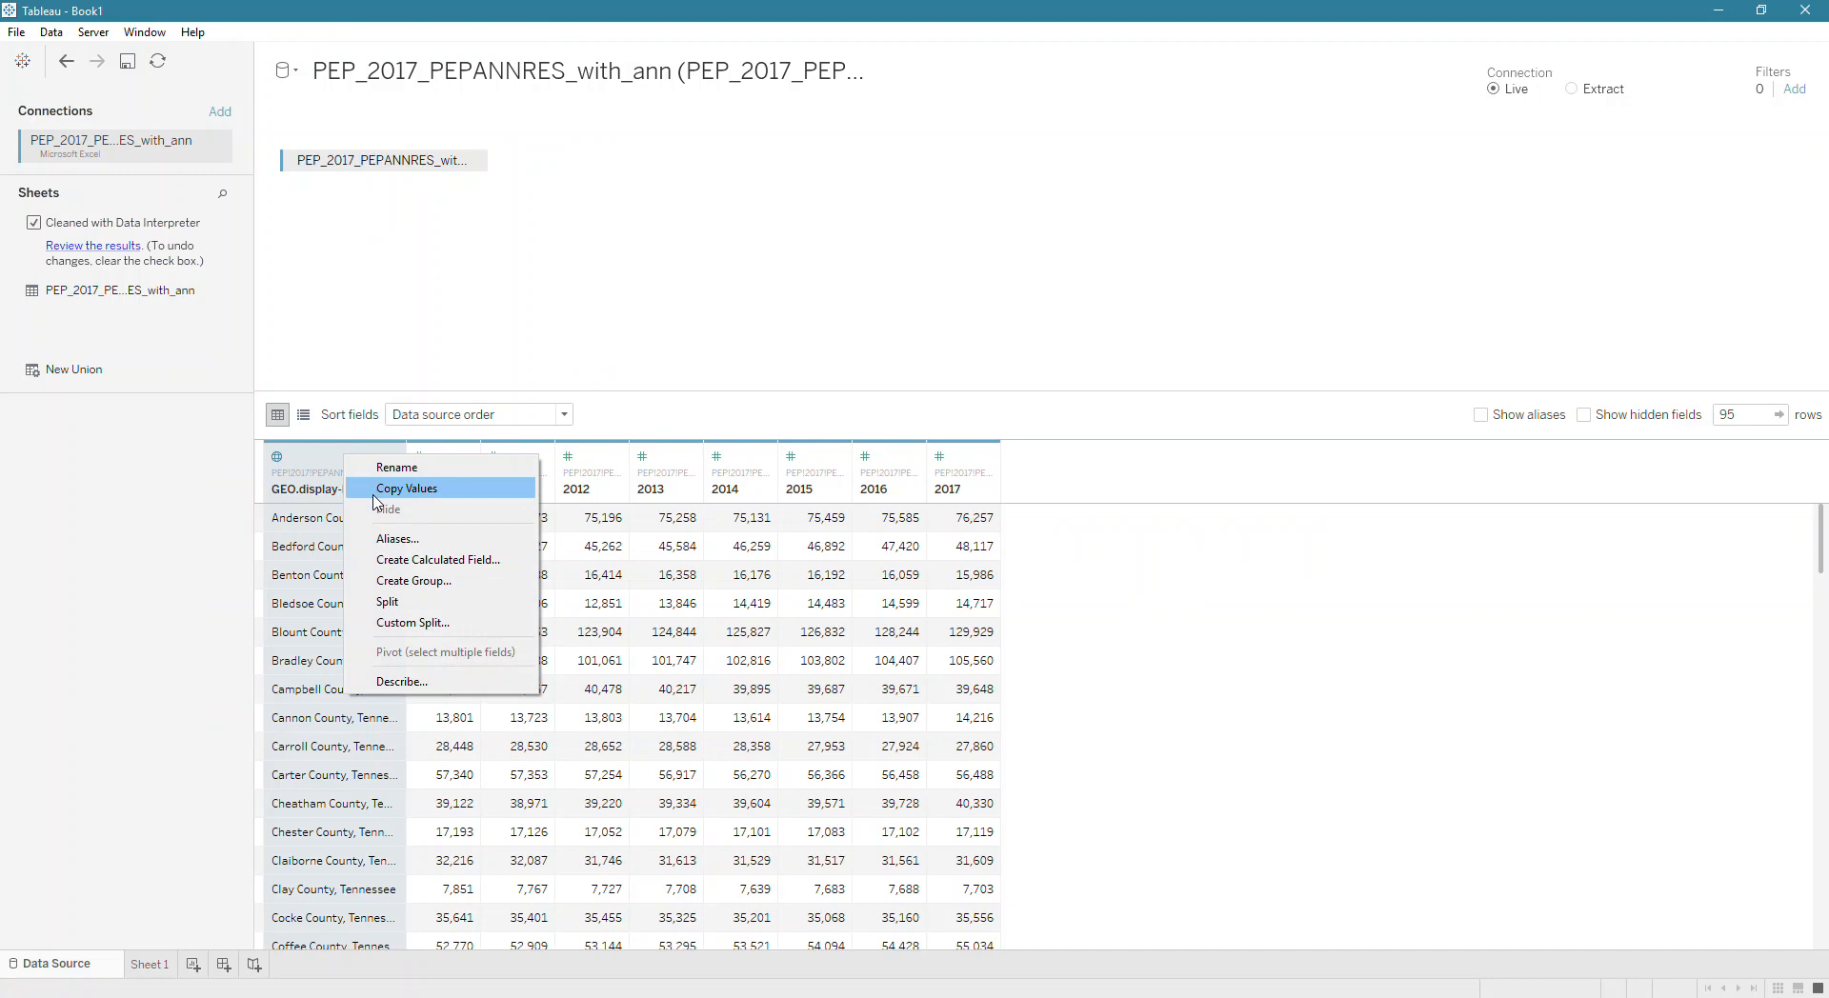
left_click(392, 631)
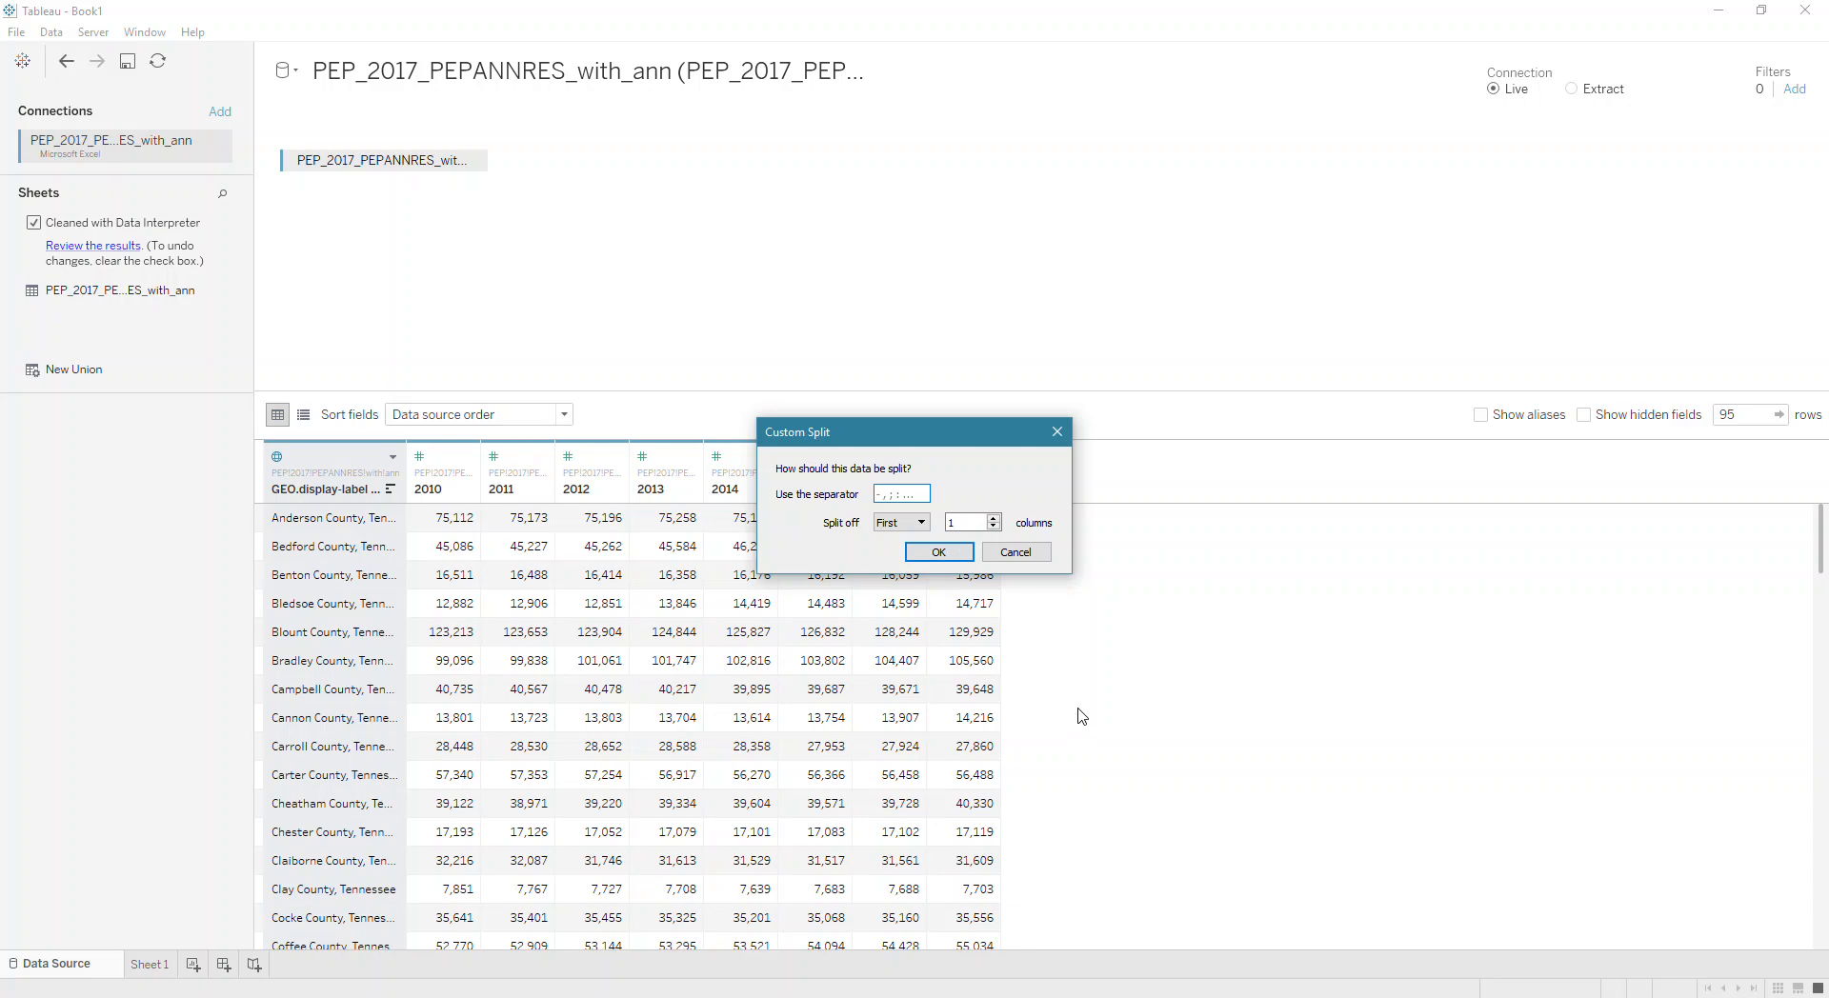
type(",")
left_click(900, 522)
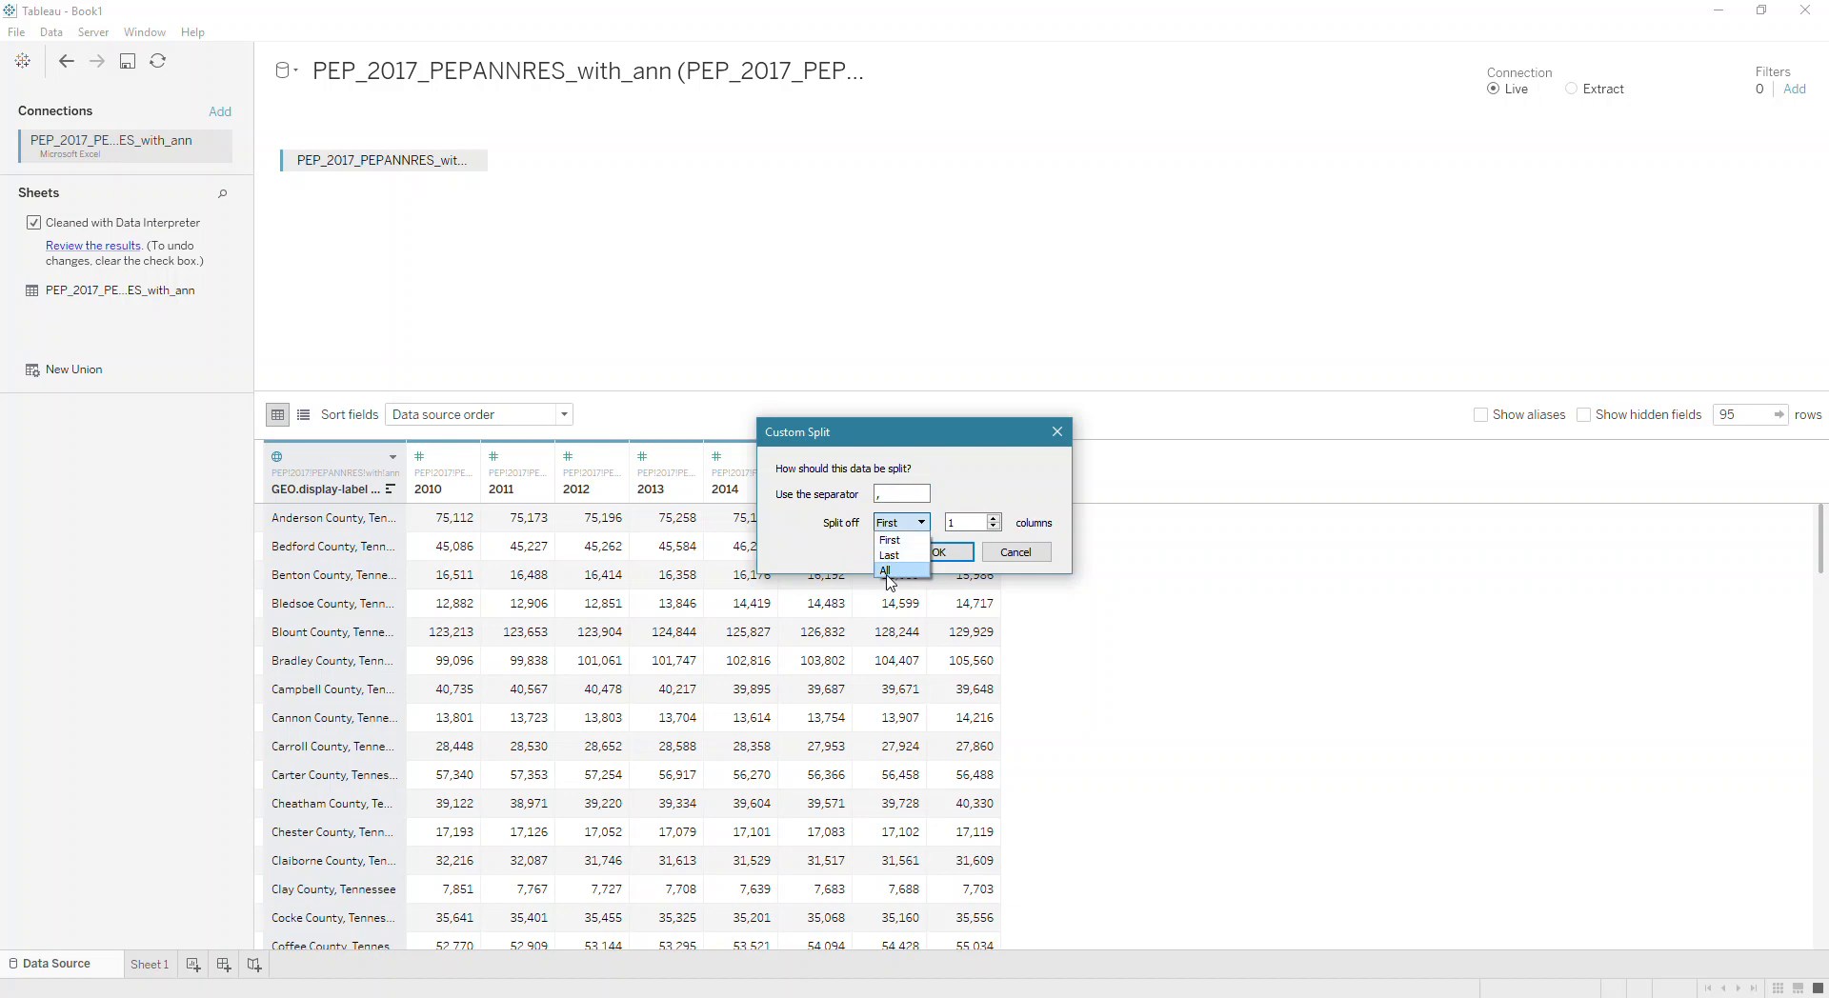
left_click(887, 571)
left_click(938, 556)
scroll(453, 762, "down", 2)
scroll(558, 614, "down", 20)
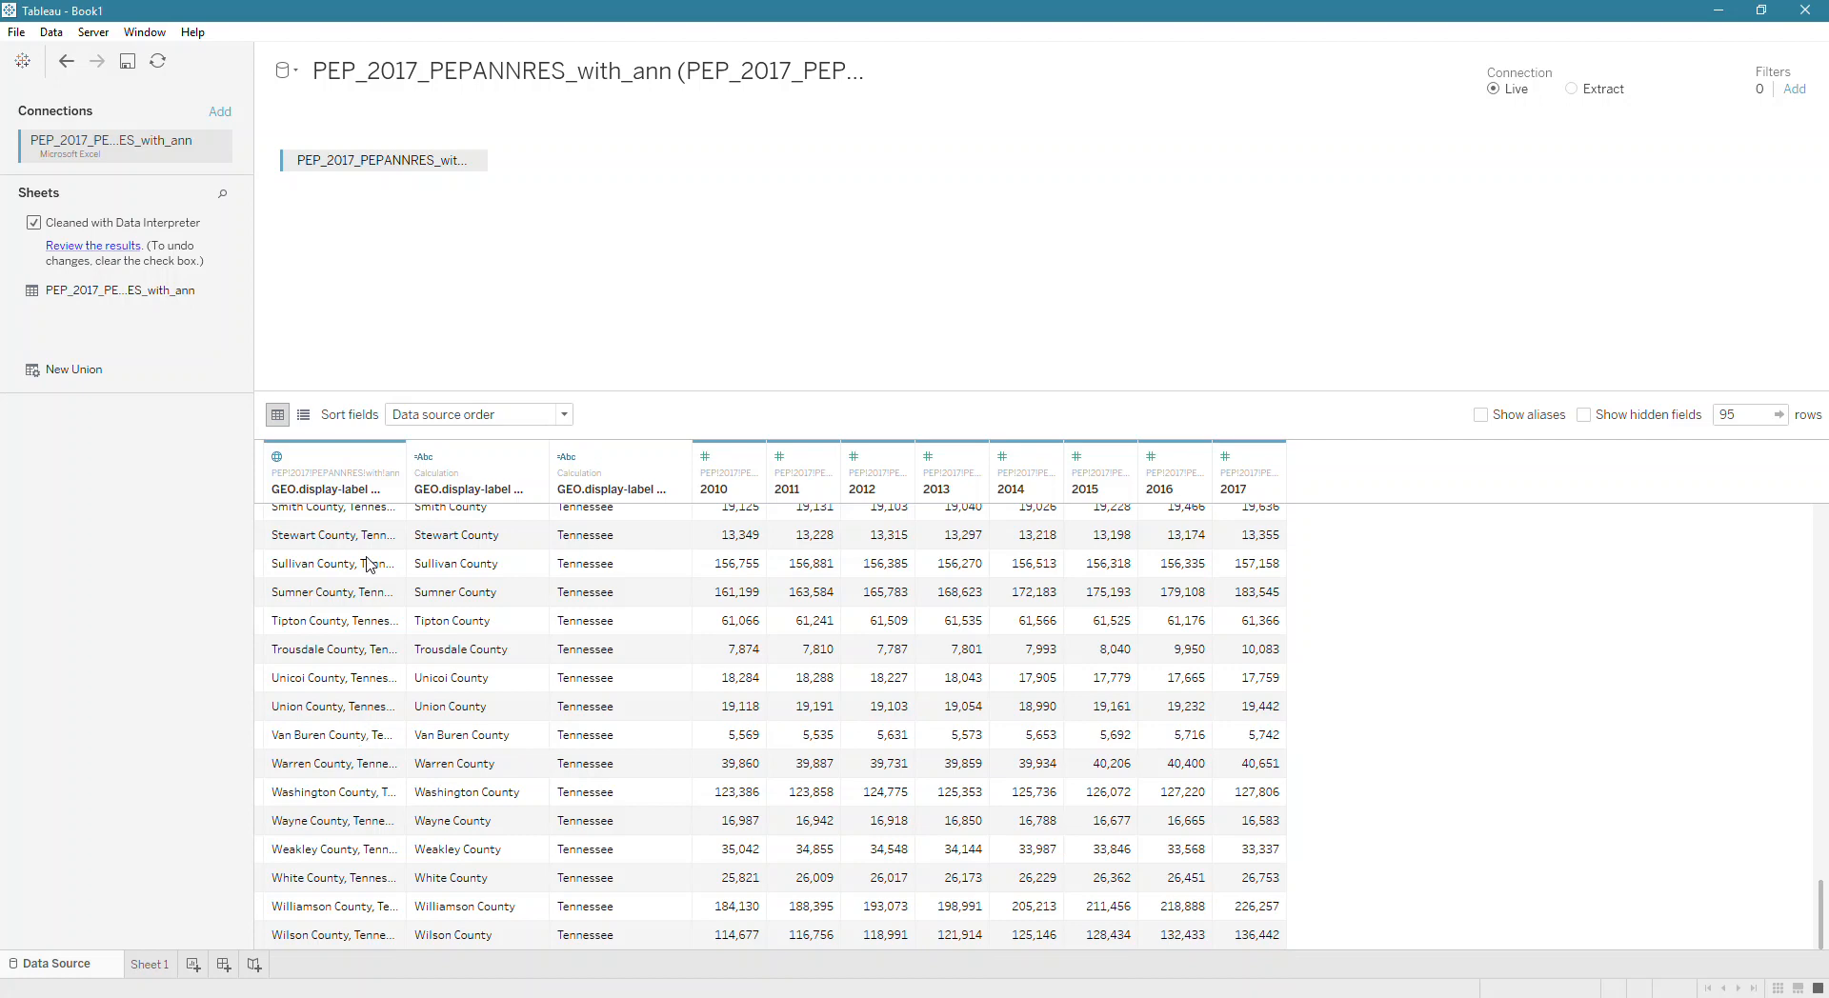
Try to hide the original GEO.display-label Geography column in the data grid
left_click(346, 466)
right_click(346, 466)
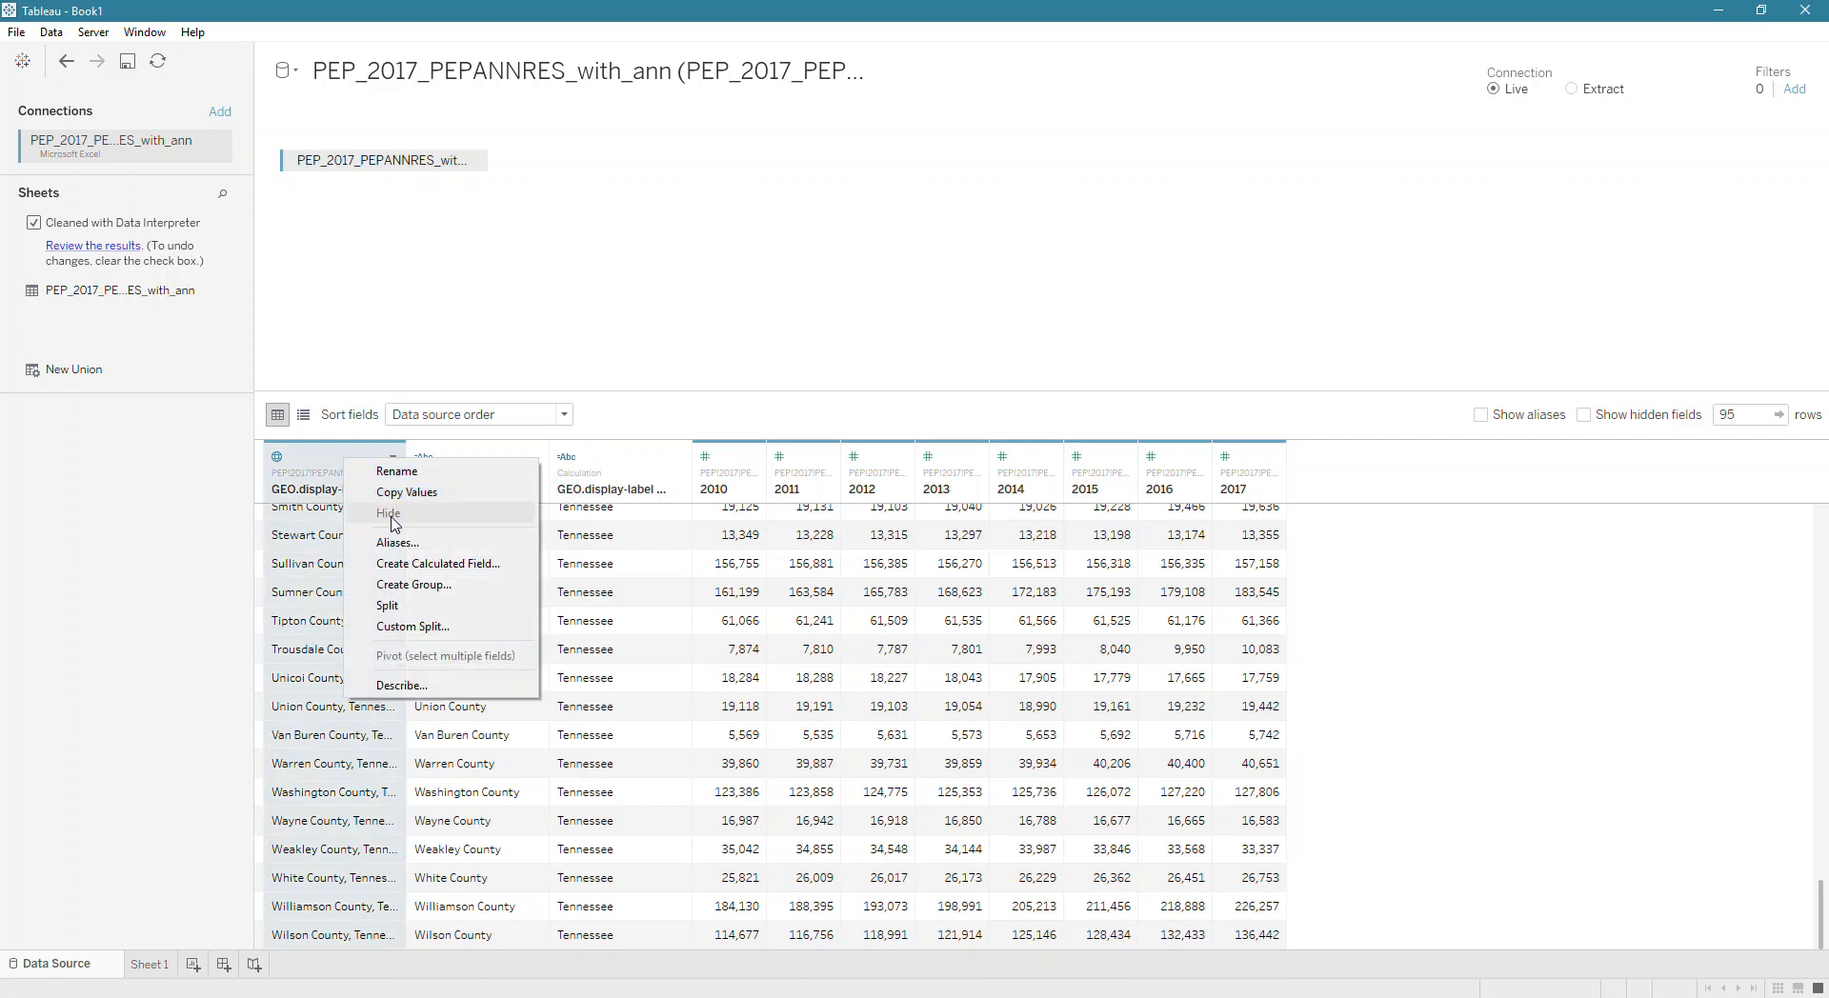
left_click(325, 467)
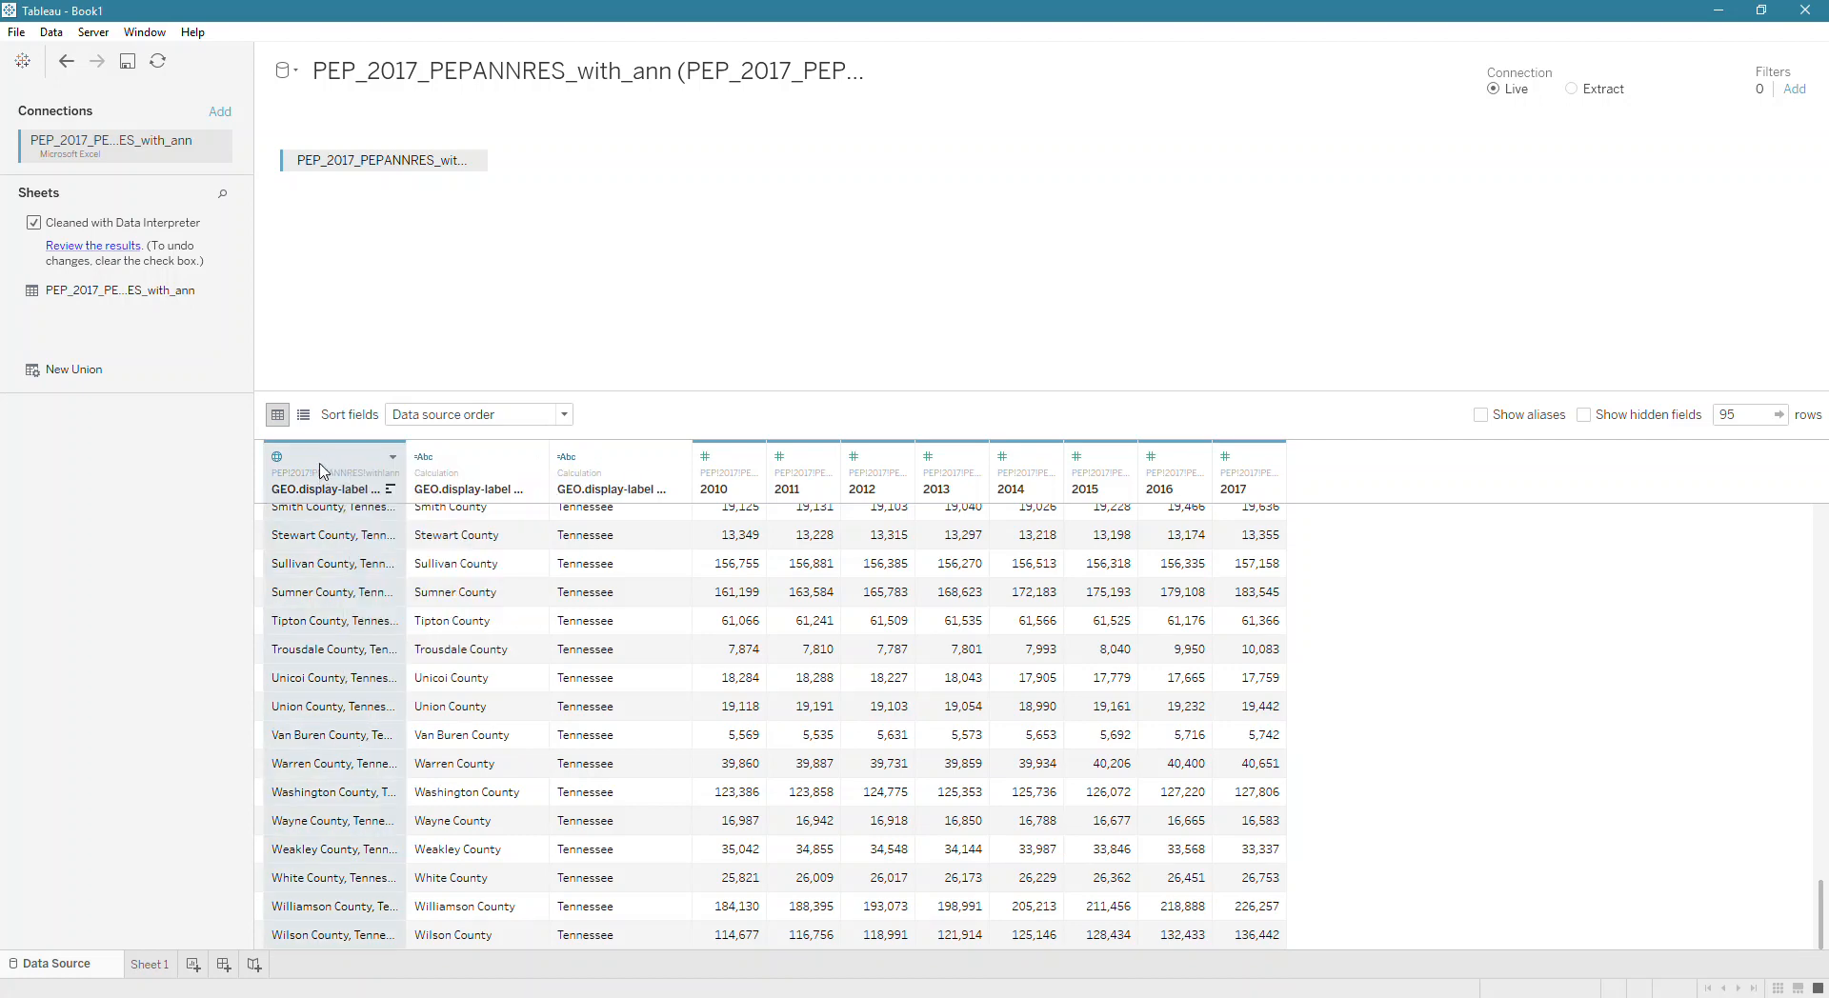
right_click(367, 466)
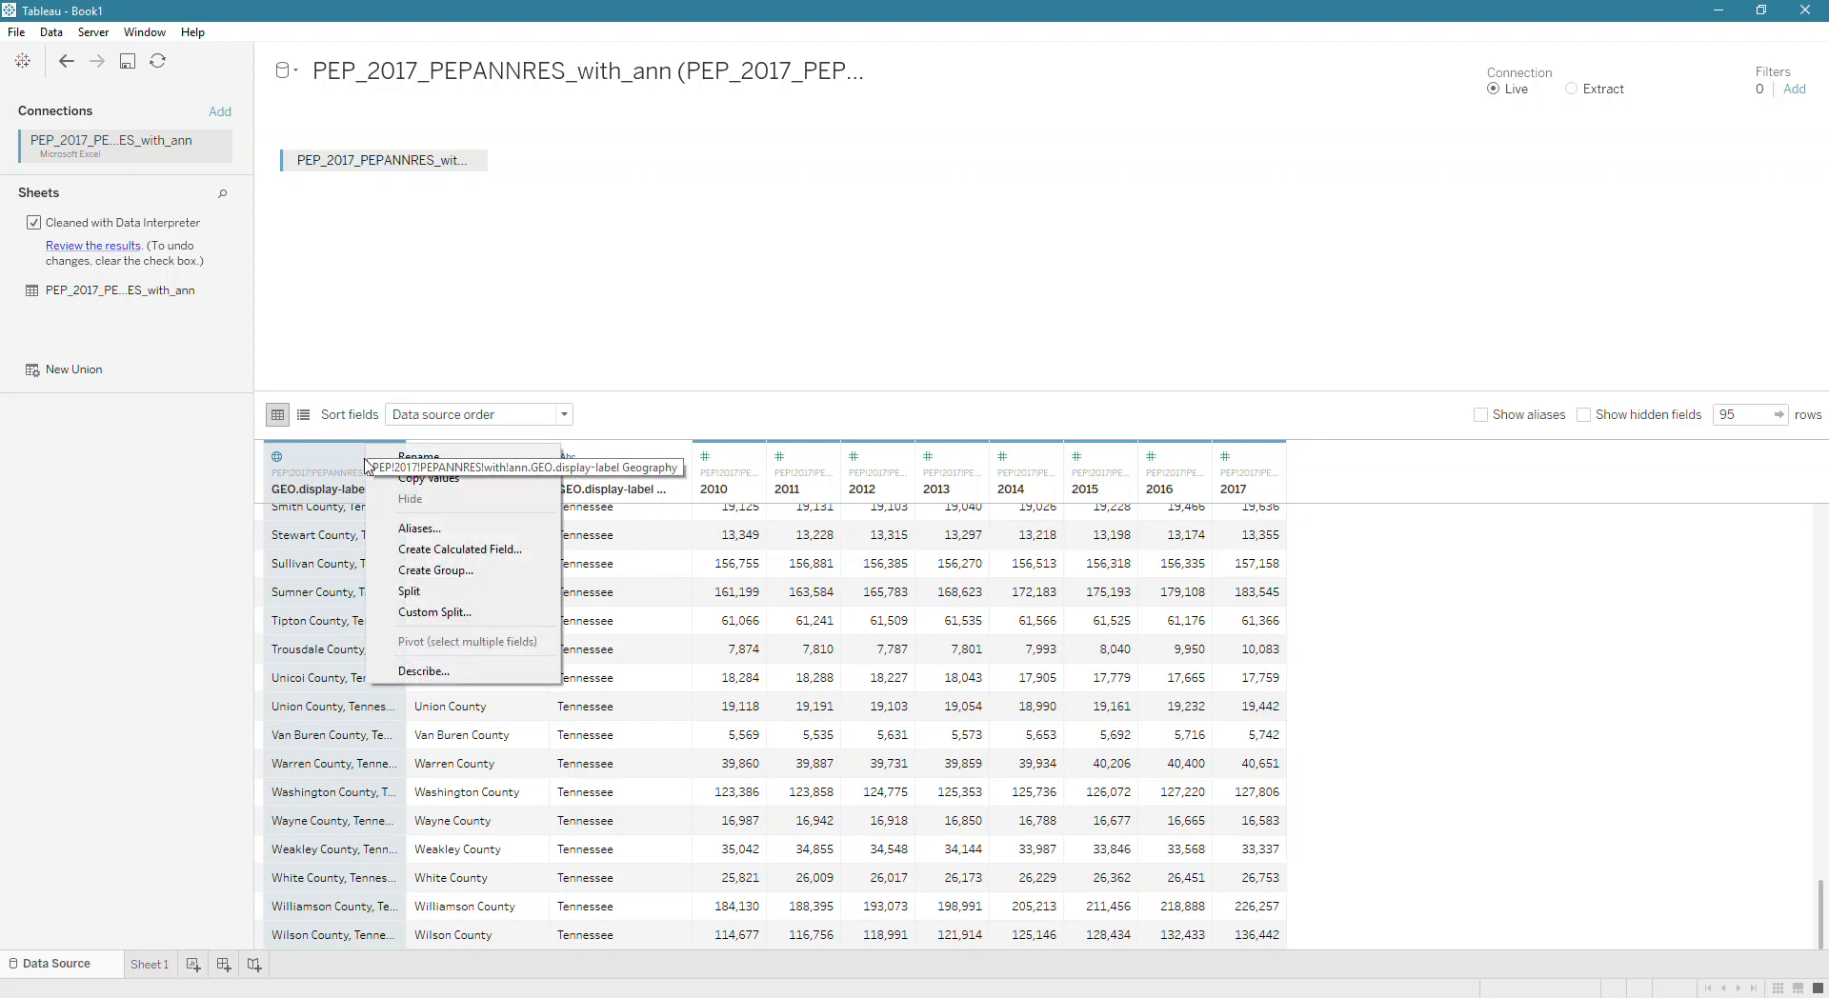
left_click(153, 984)
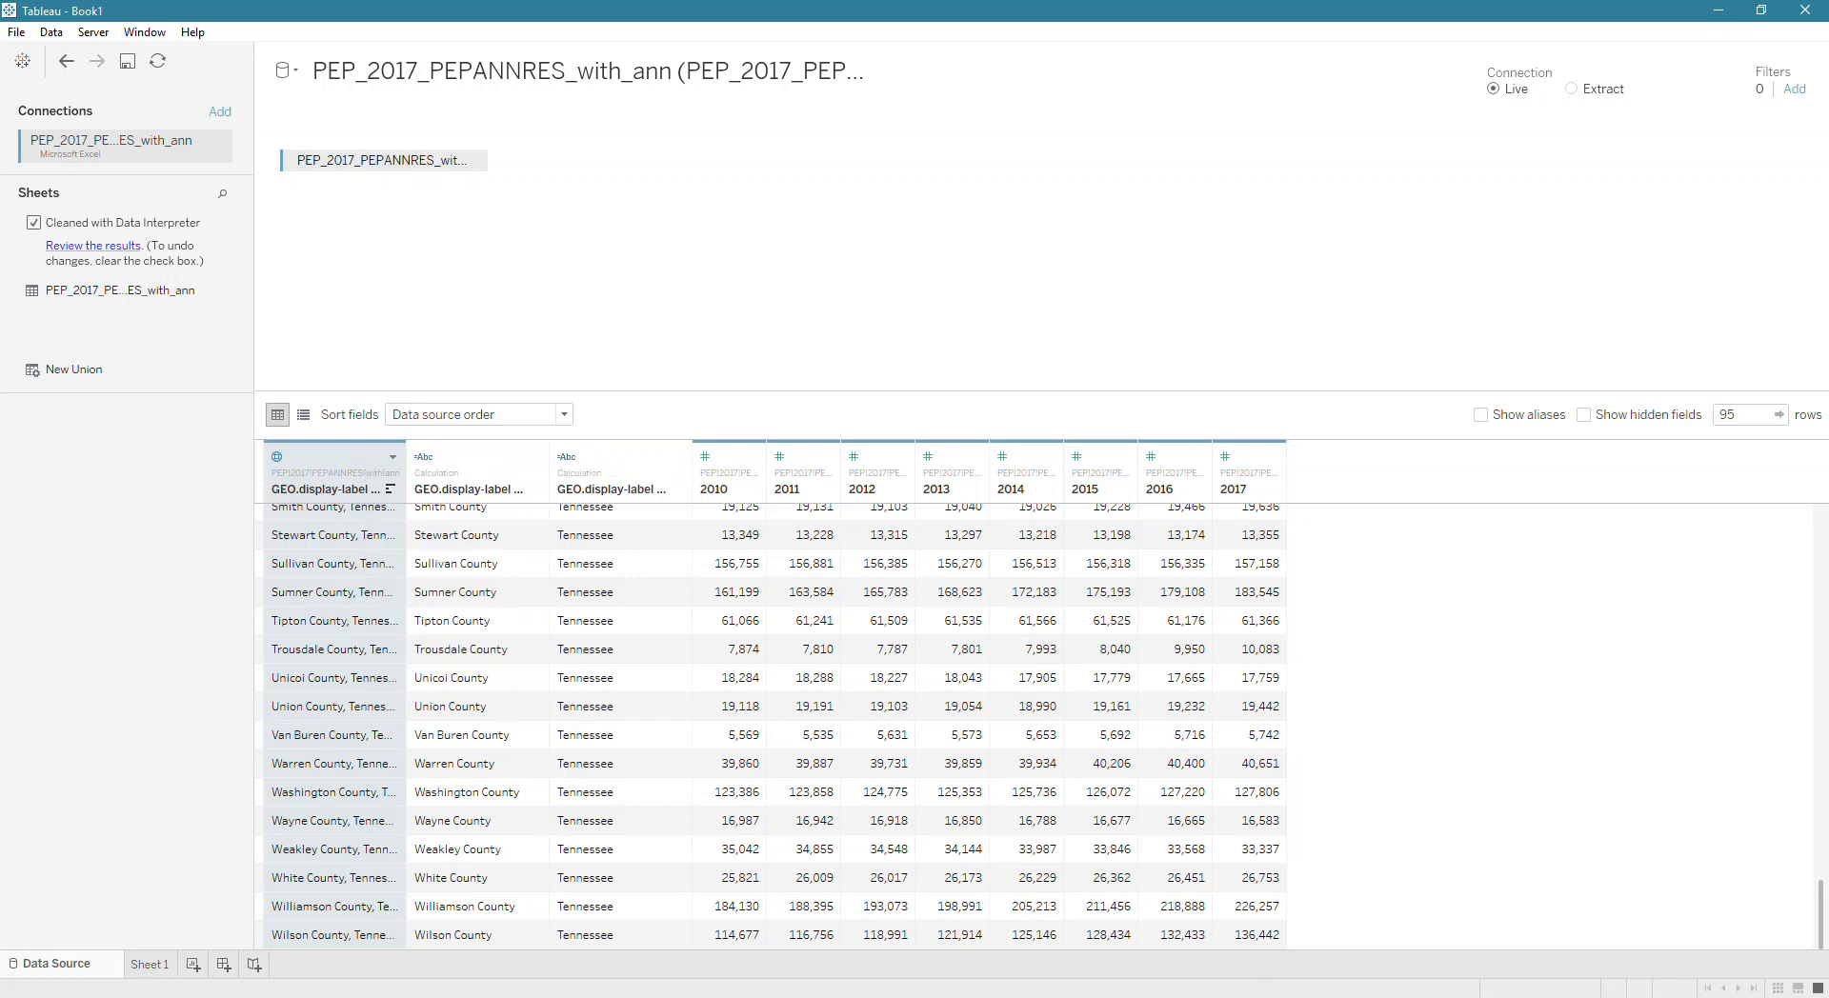
Assign the County geographic role to the first split field and State/Province to the second
left_click(425, 458)
mouse_move(503, 600)
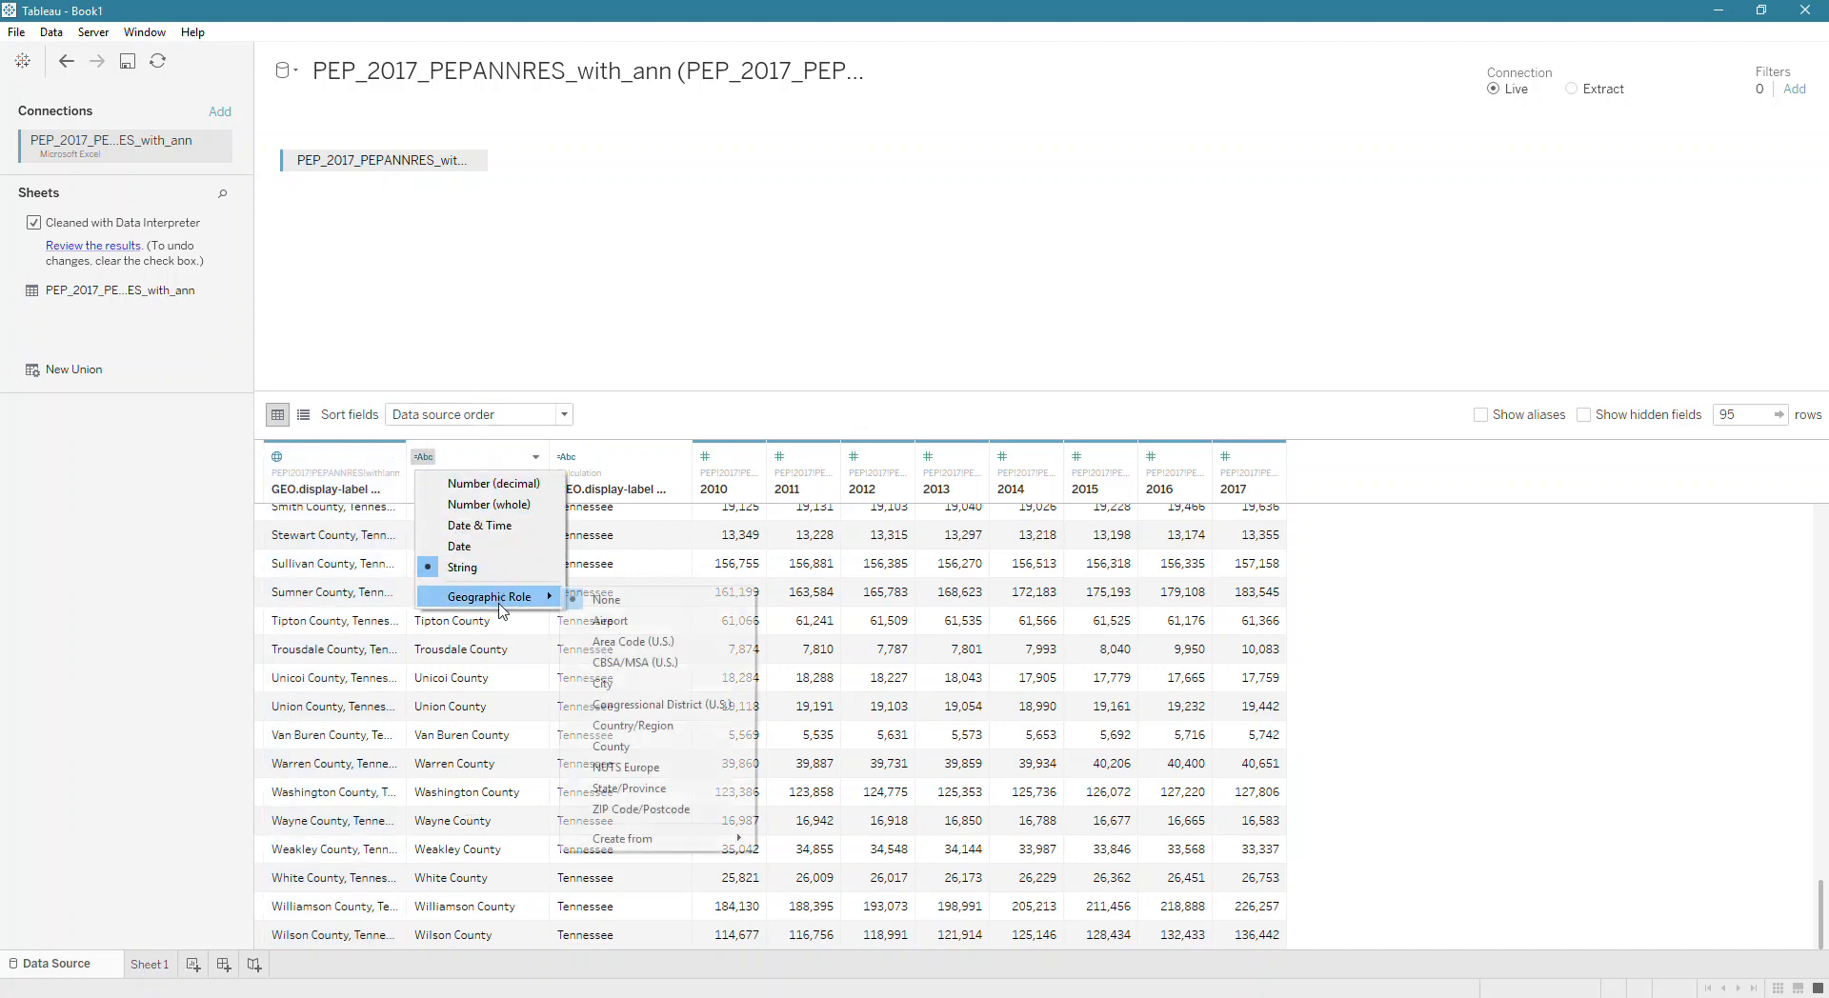
left_click(654, 745)
left_click(564, 458)
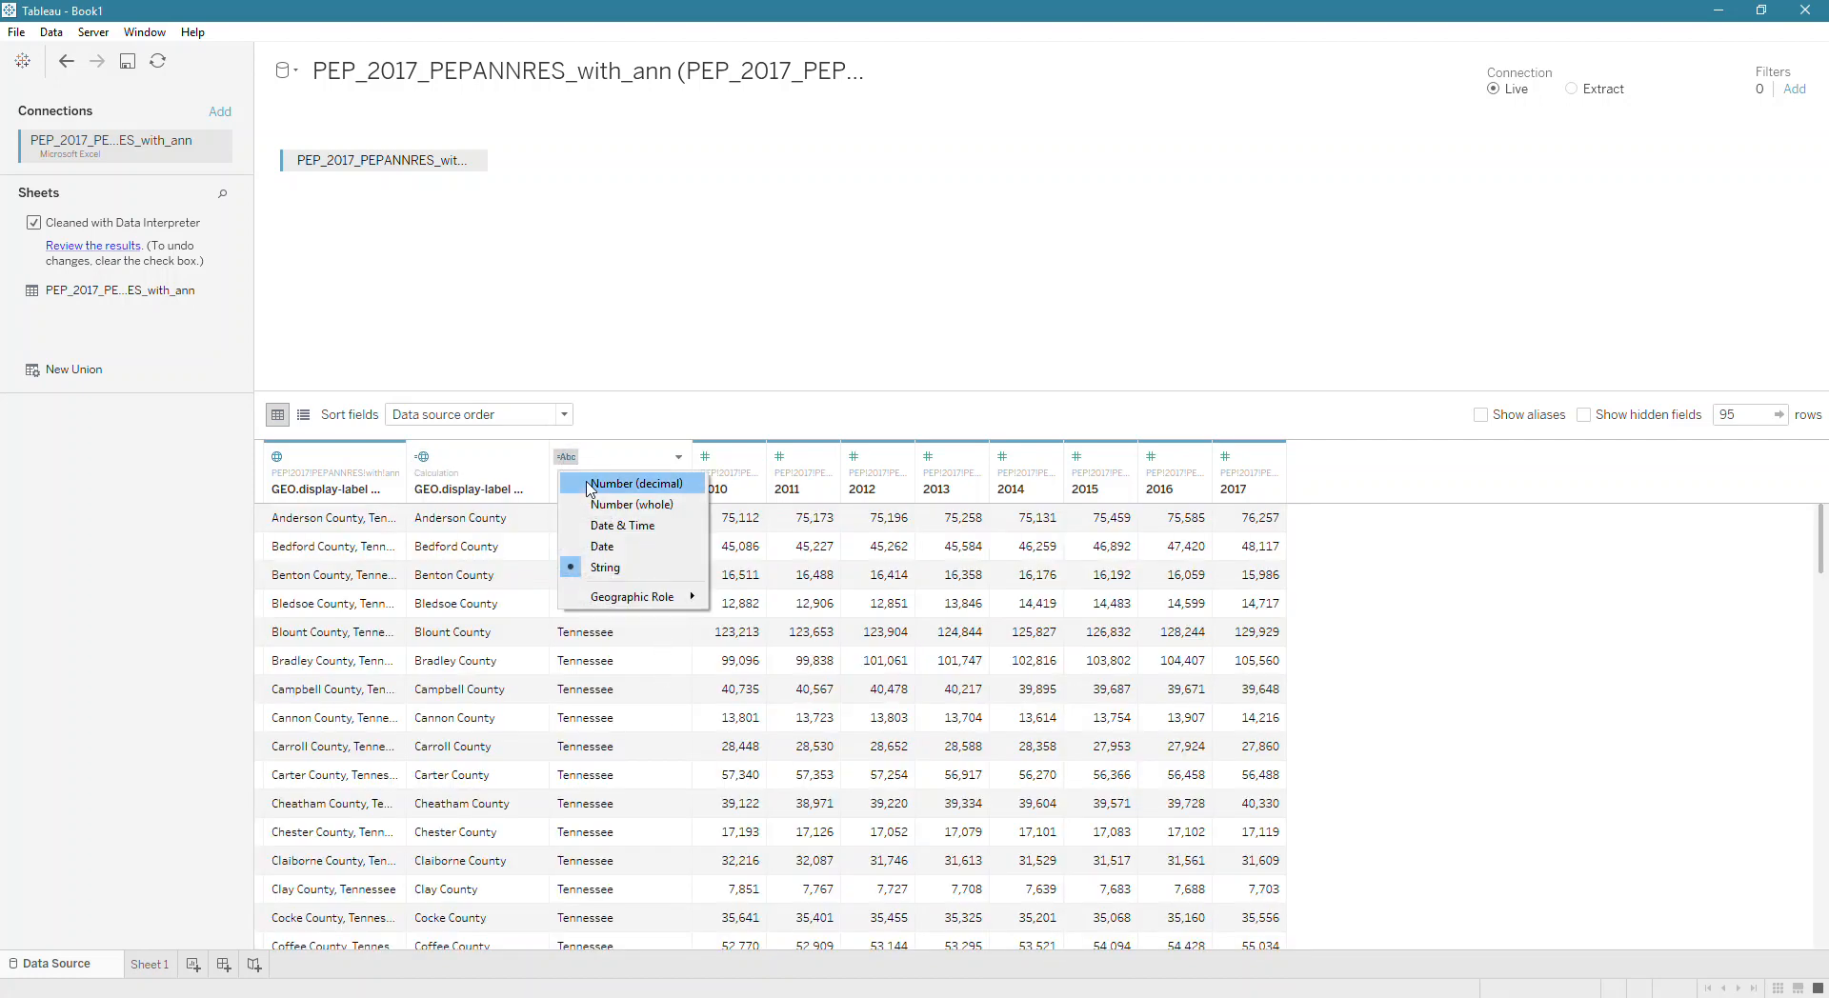
mouse_move(648, 596)
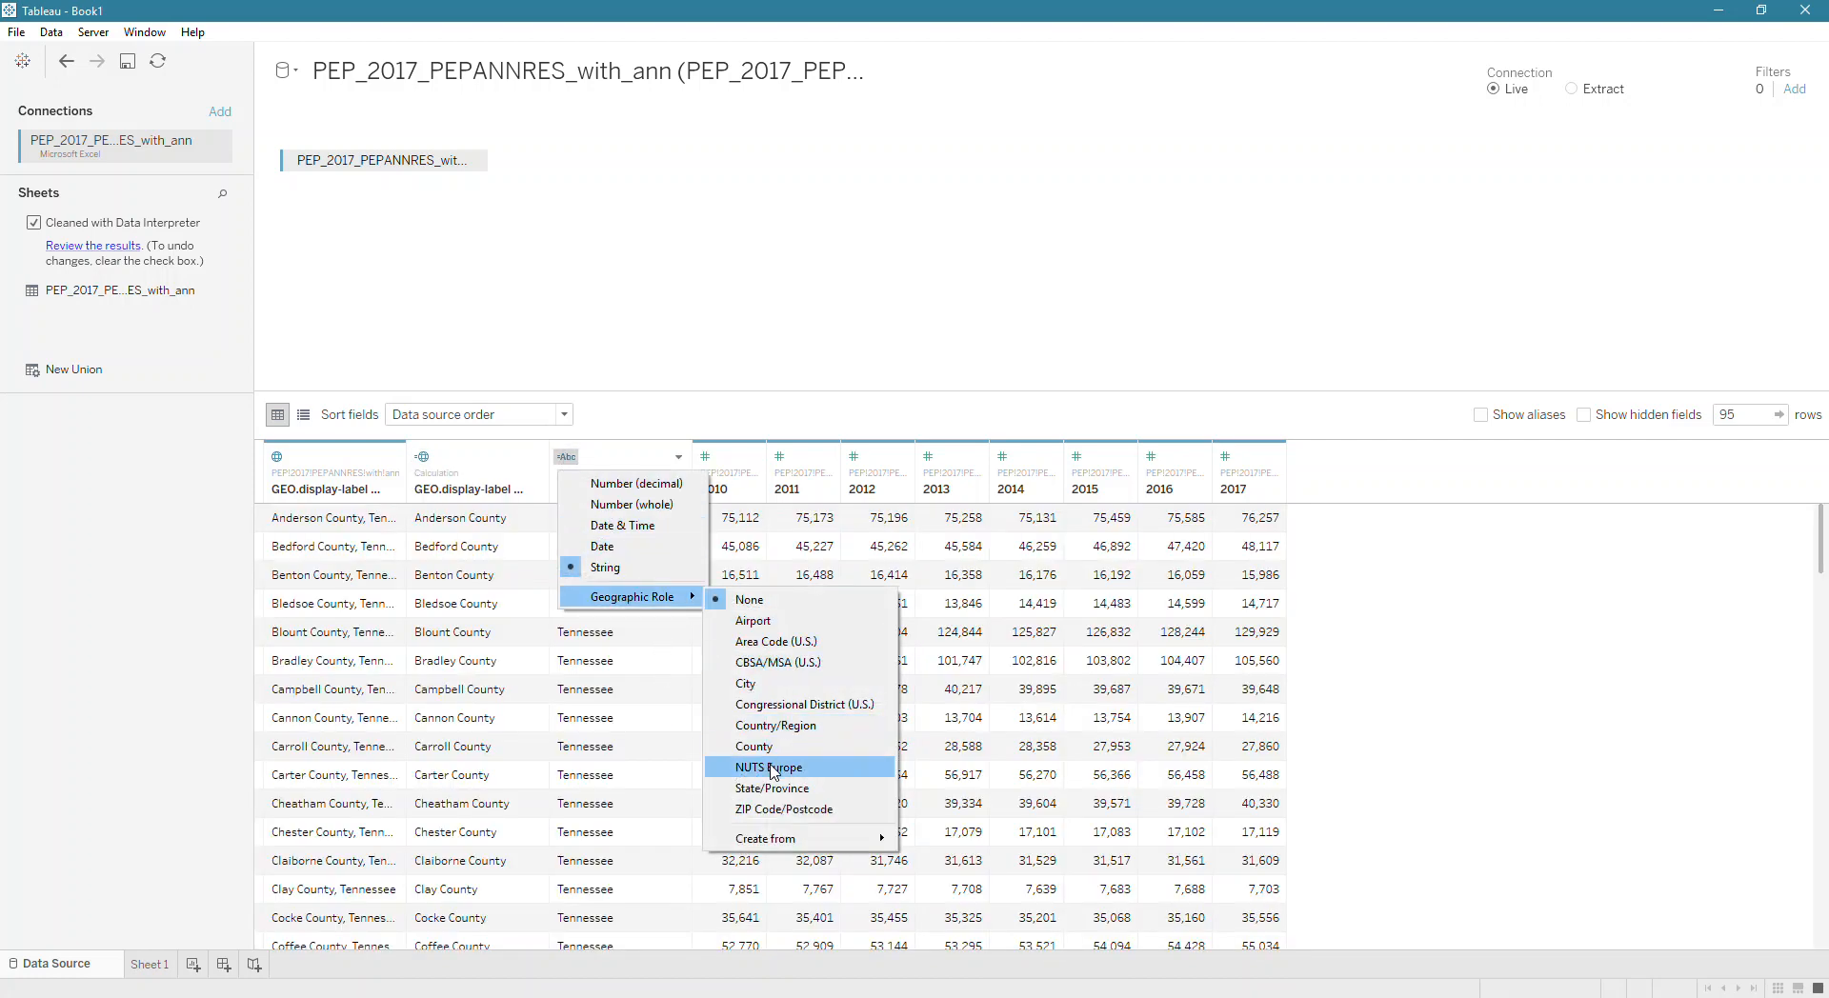
left_click(785, 789)
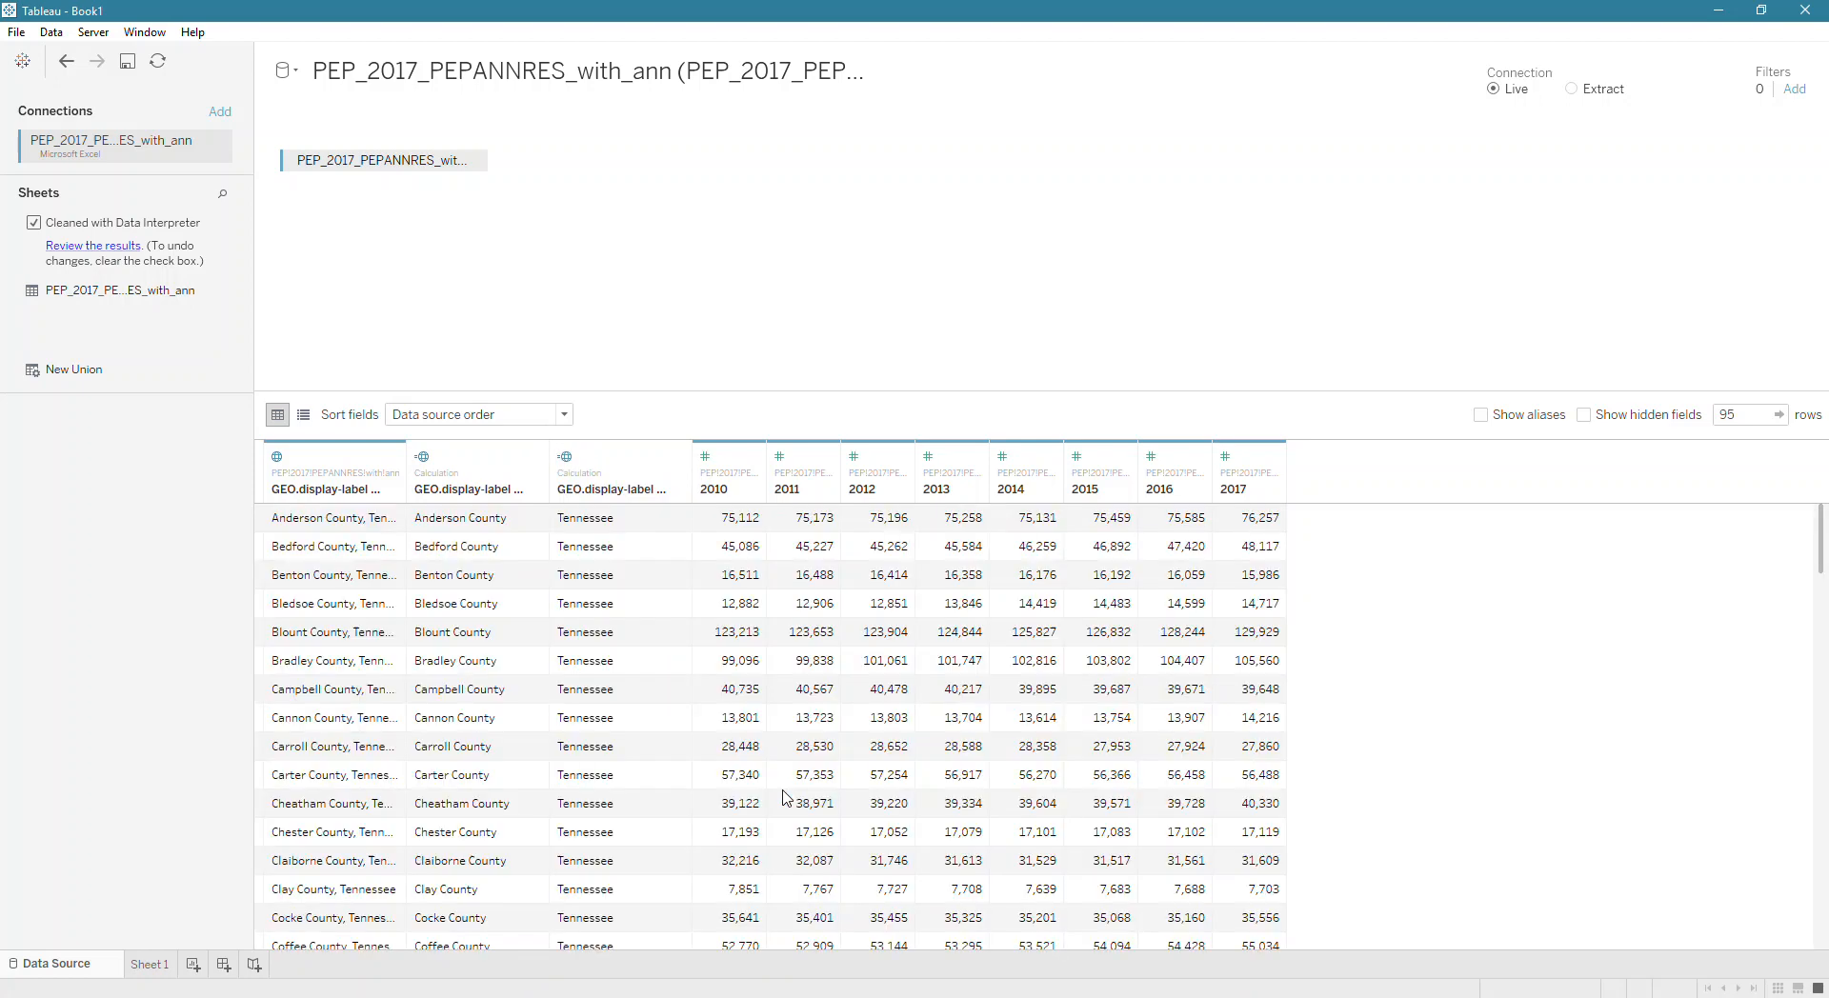
Rename the two split fields as County and State
double_click(441, 489)
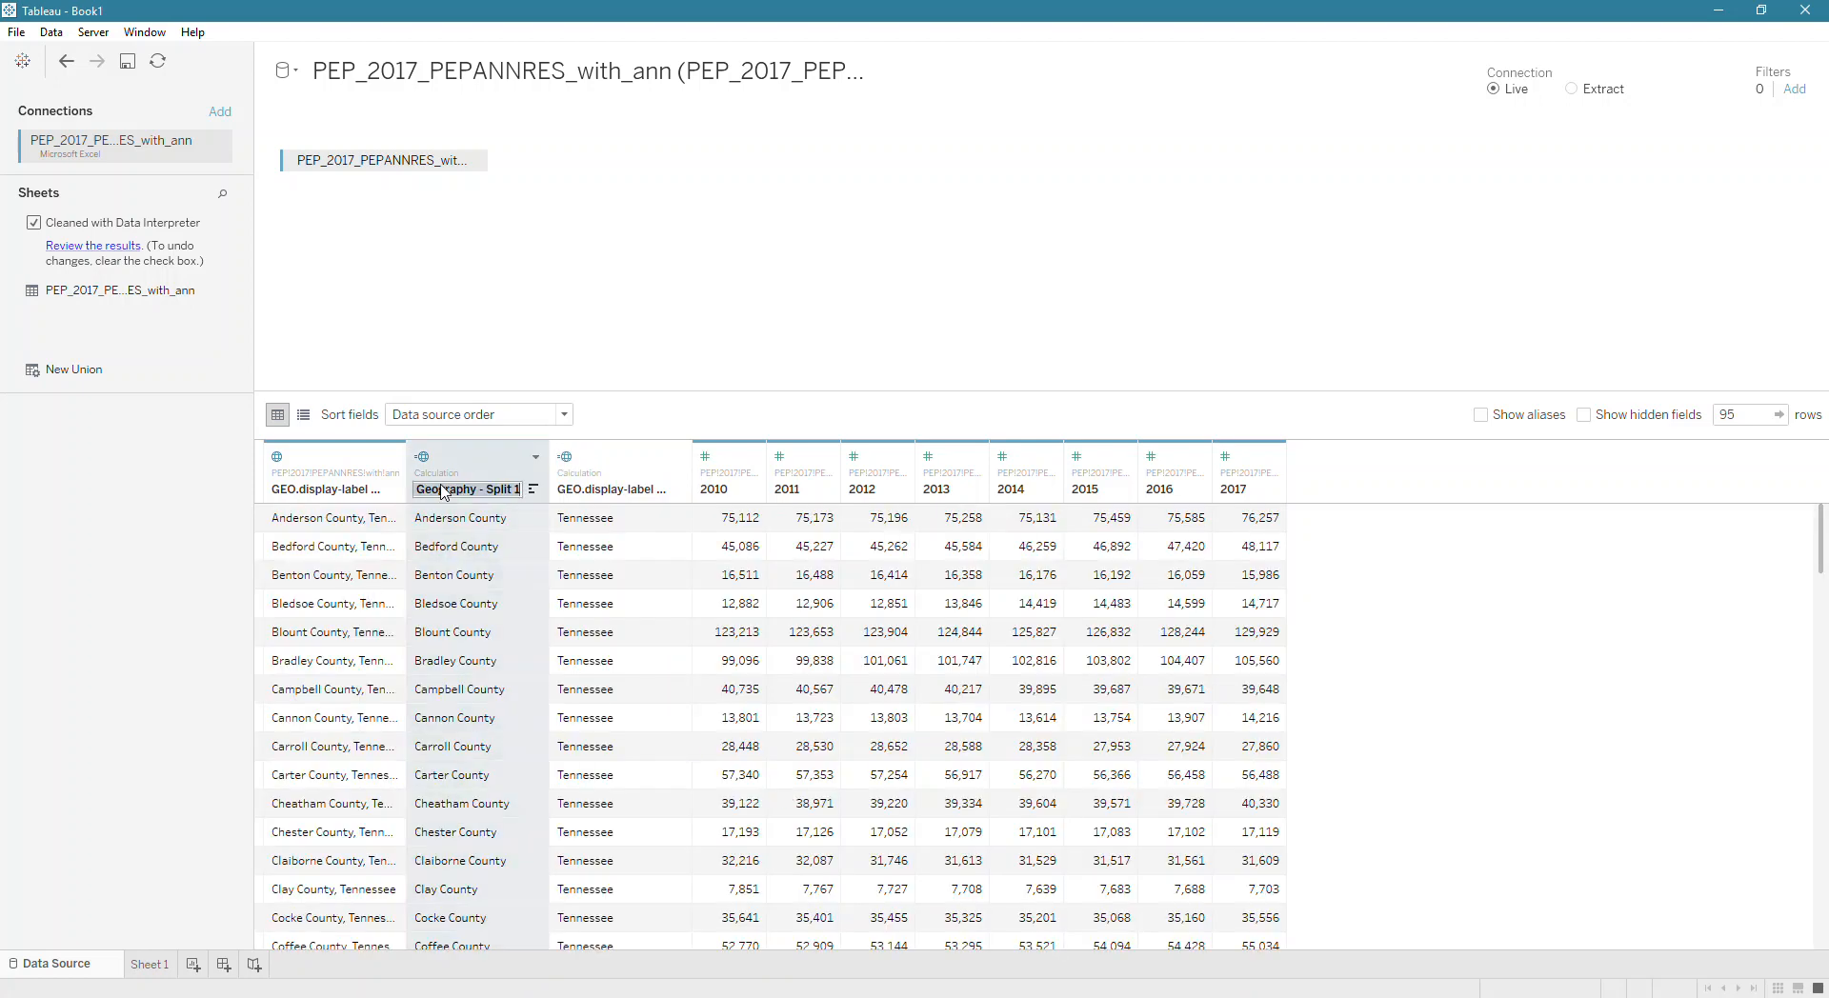
type("County")
key("Tab")
type("State")
key("Tab")
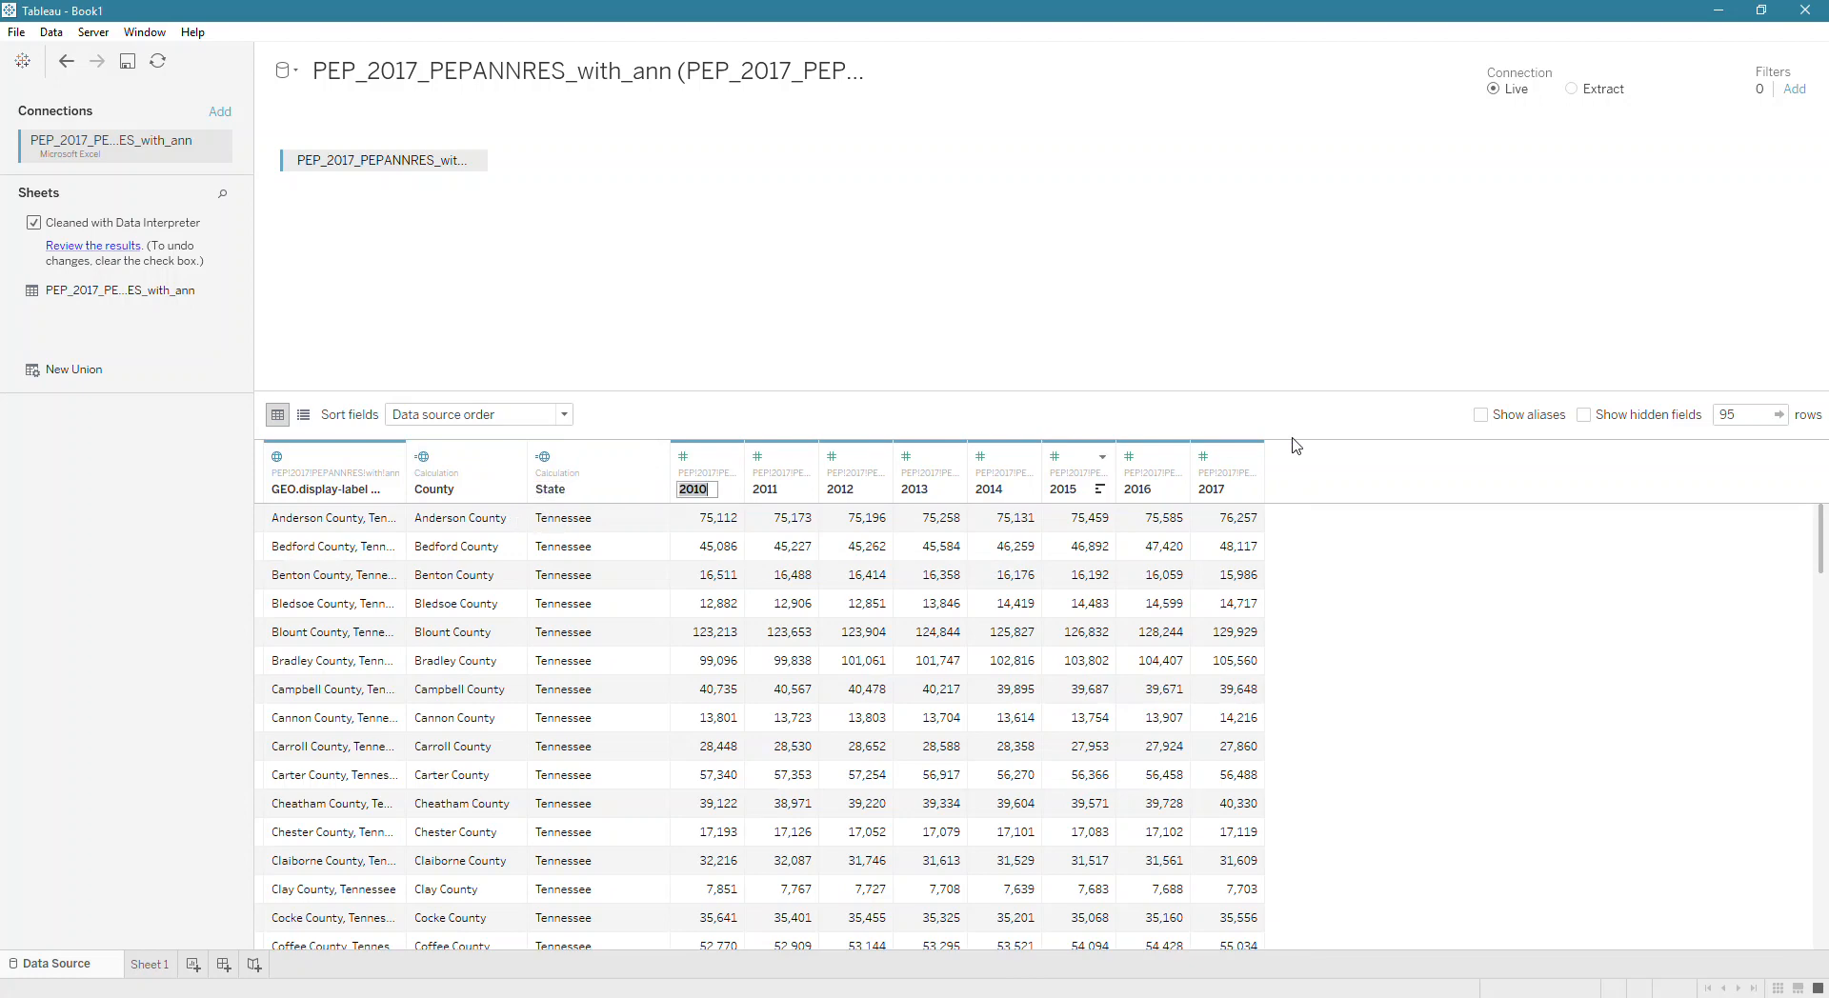
left_click(543, 458)
left_click(582, 456)
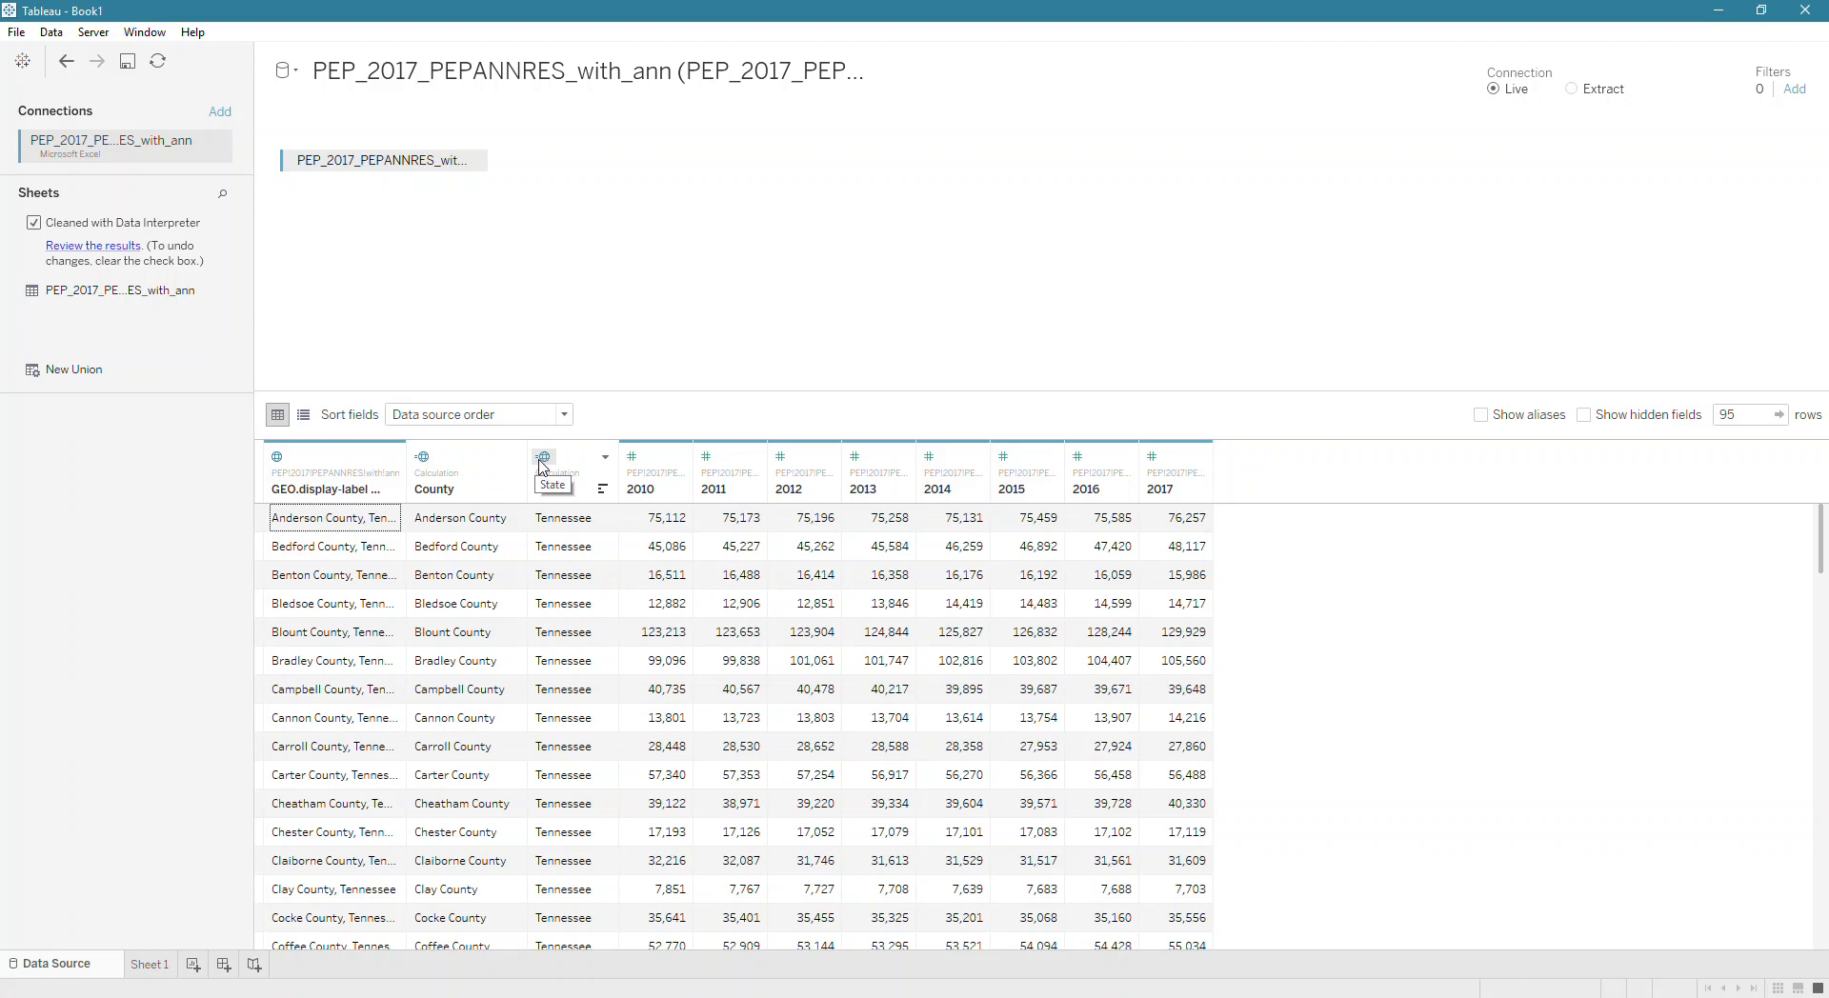
On Sheet 1, remove the original GEO.display-label Geography field from the map's marks and hide it from the dimensions
left_click(147, 965)
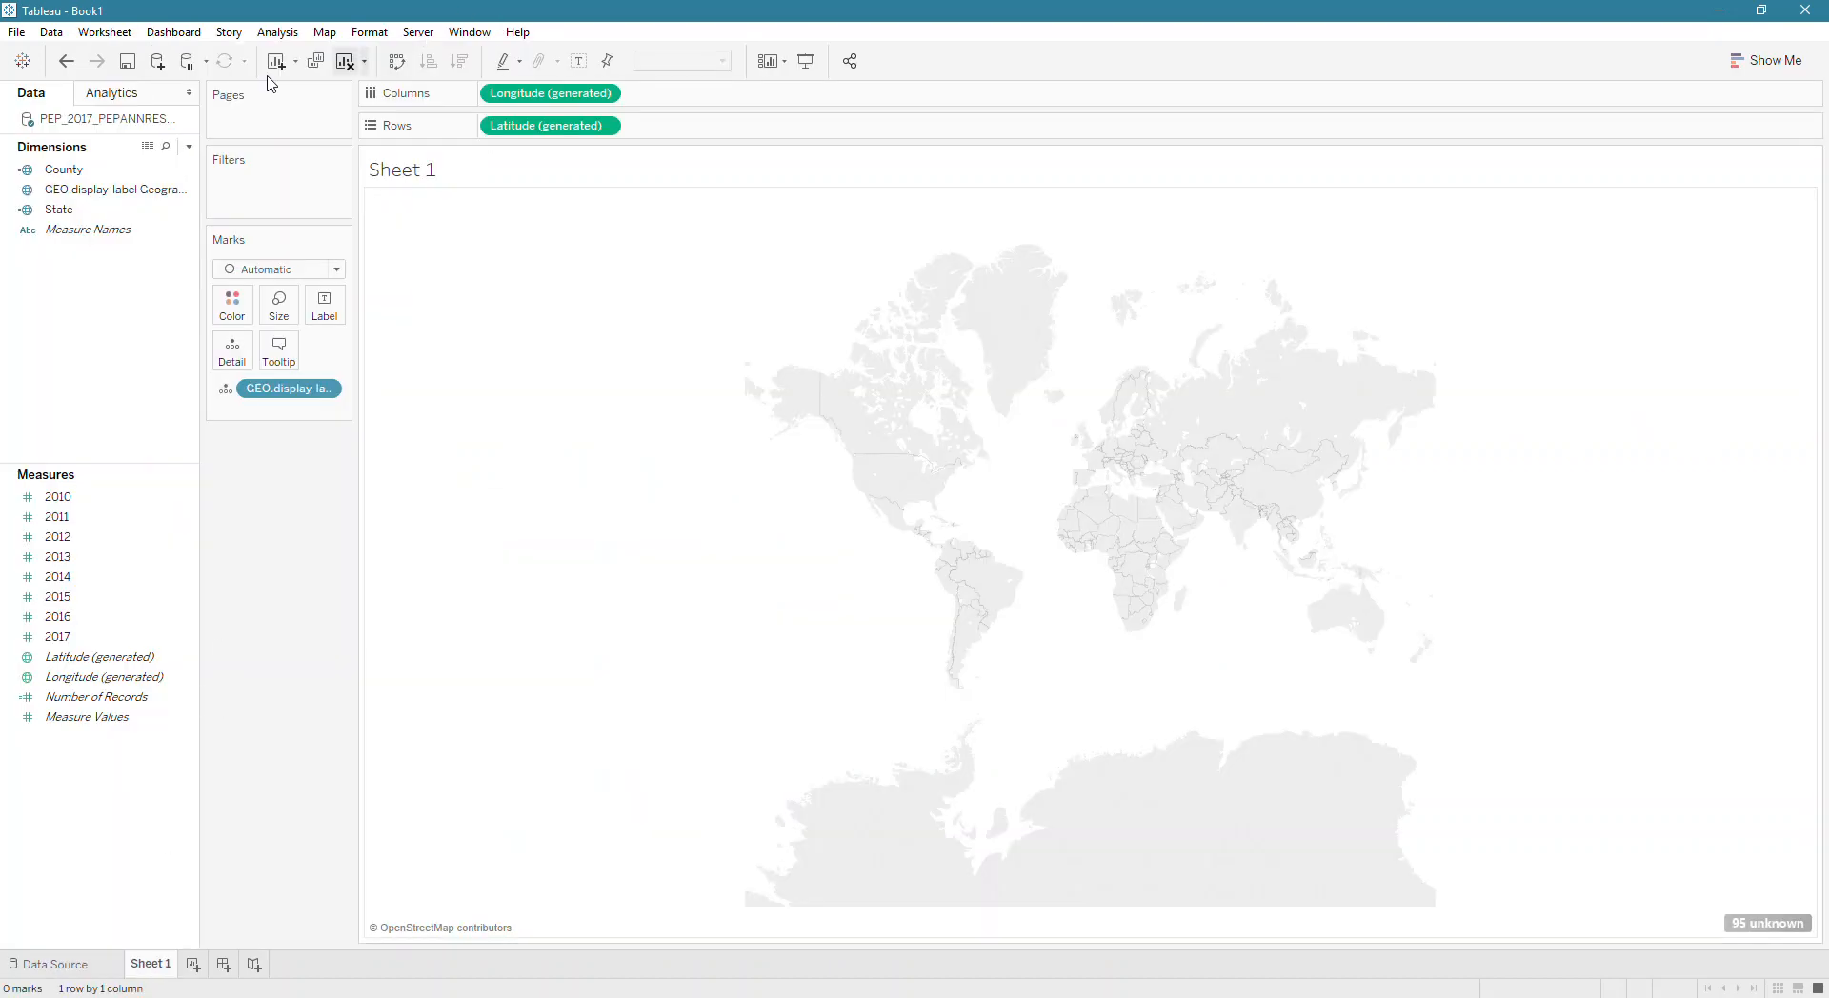
left_click_drag(310, 391, 135, 375)
right_click(136, 189)
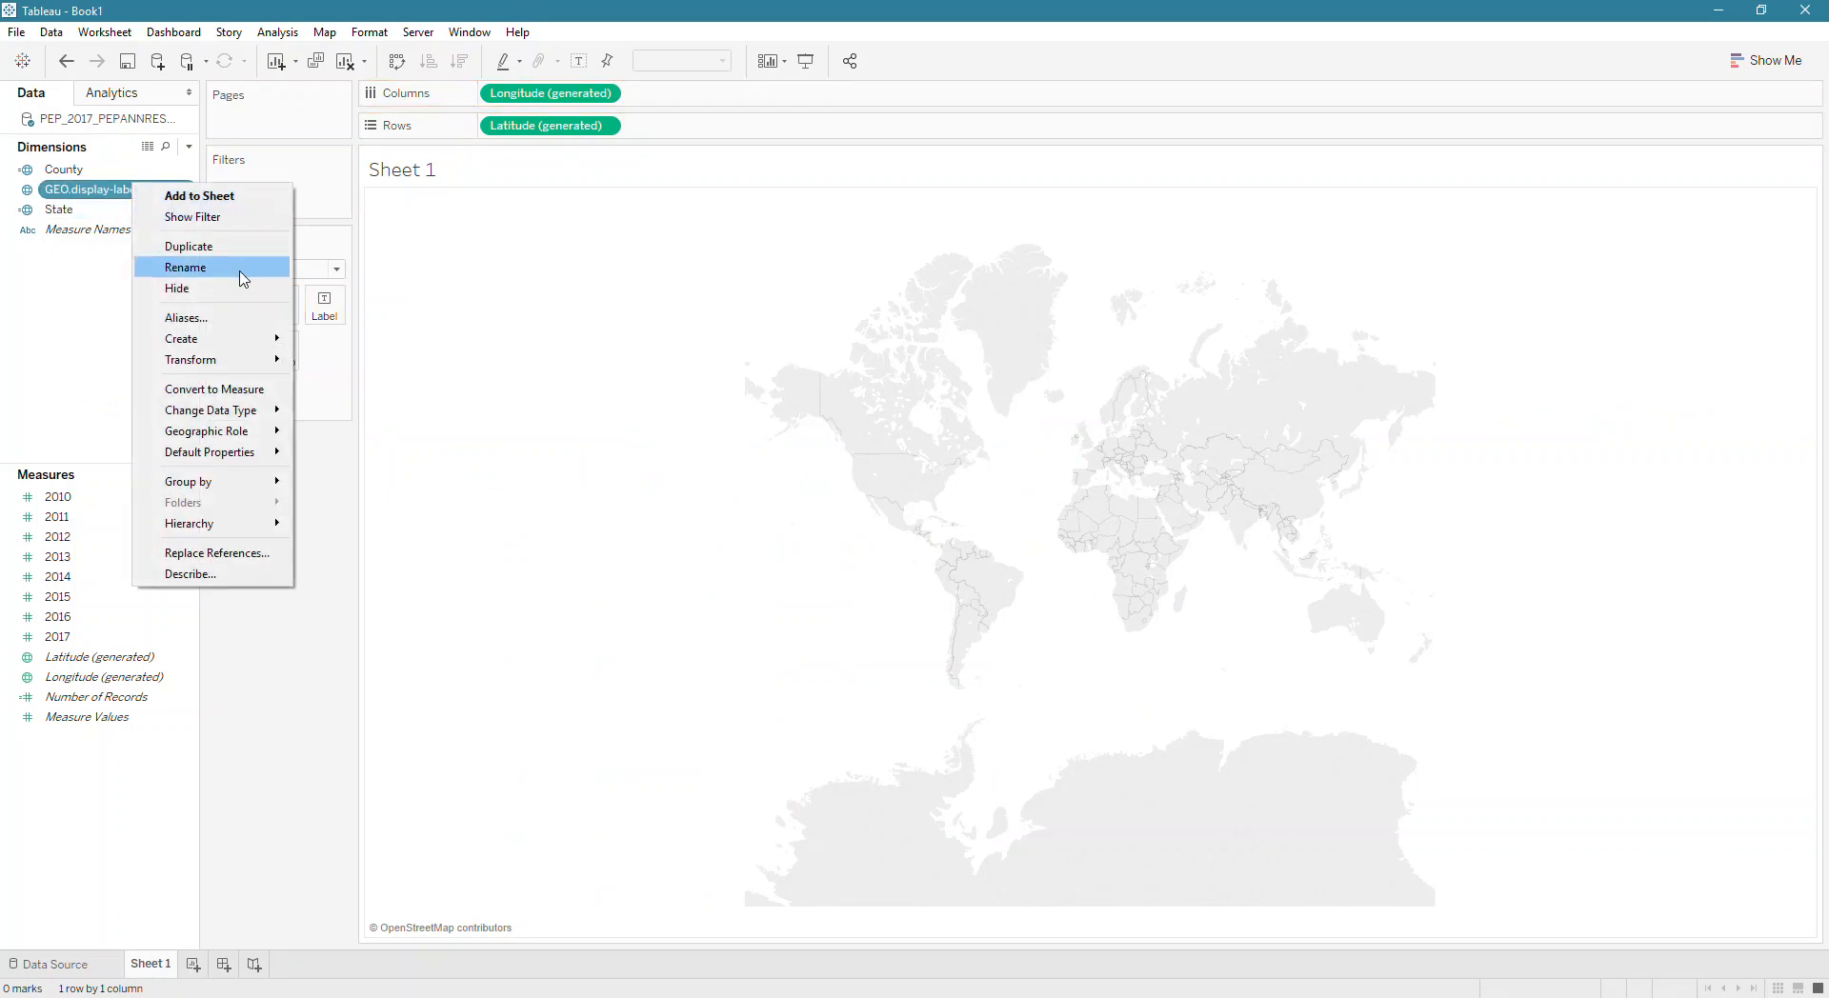
left_click(242, 288)
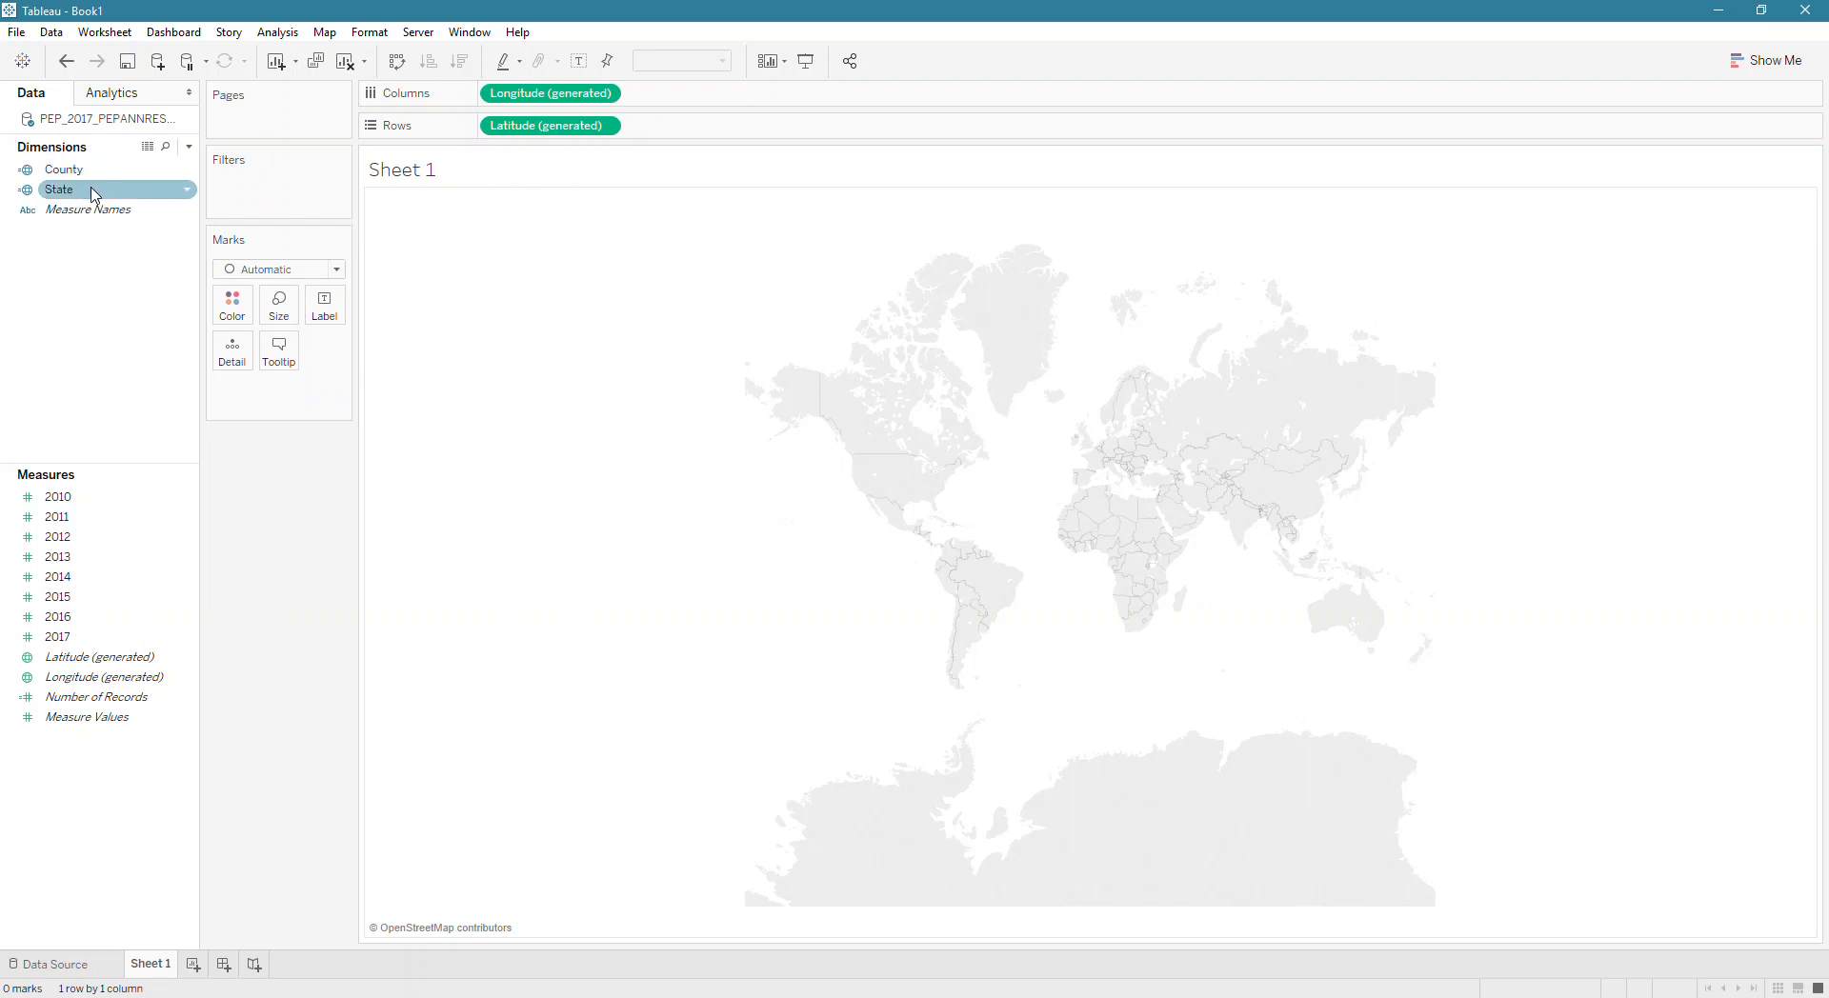
Plot the new County field on the map and open Edit Locations for its unknown values
left_click(82, 171)
double_click(84, 173)
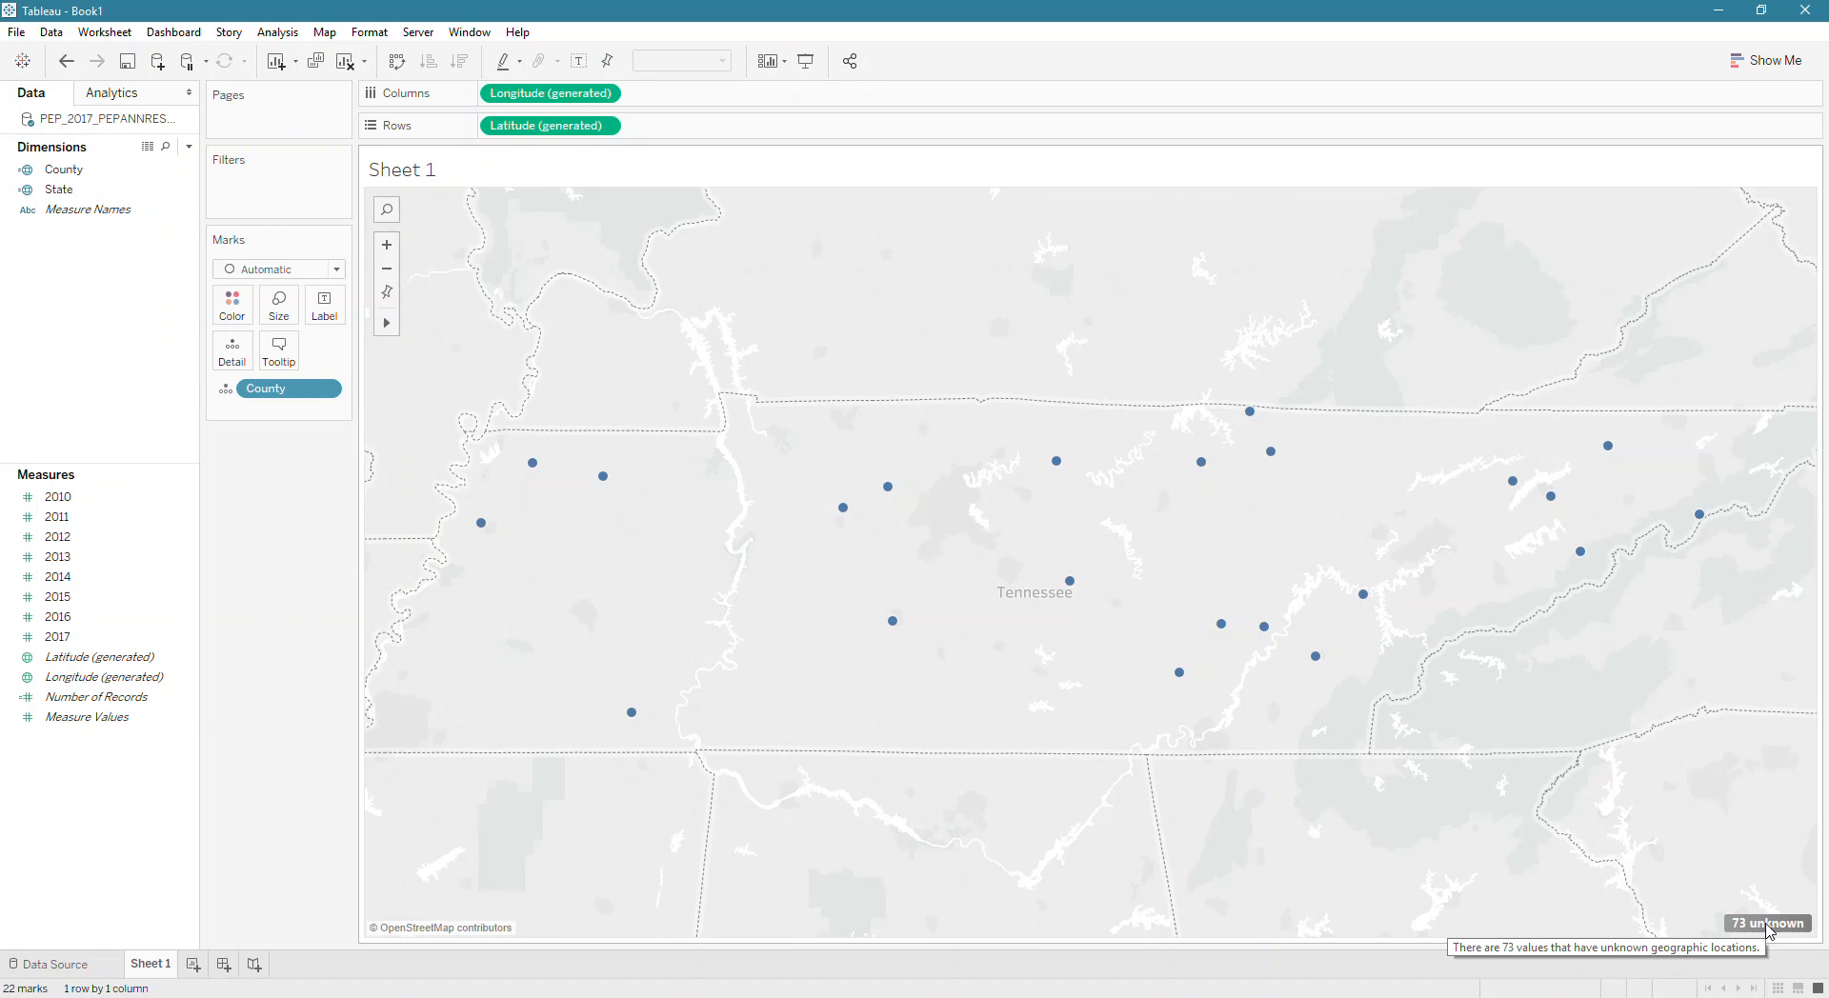
right_click(1769, 928)
left_click(1742, 859)
left_click(1771, 927)
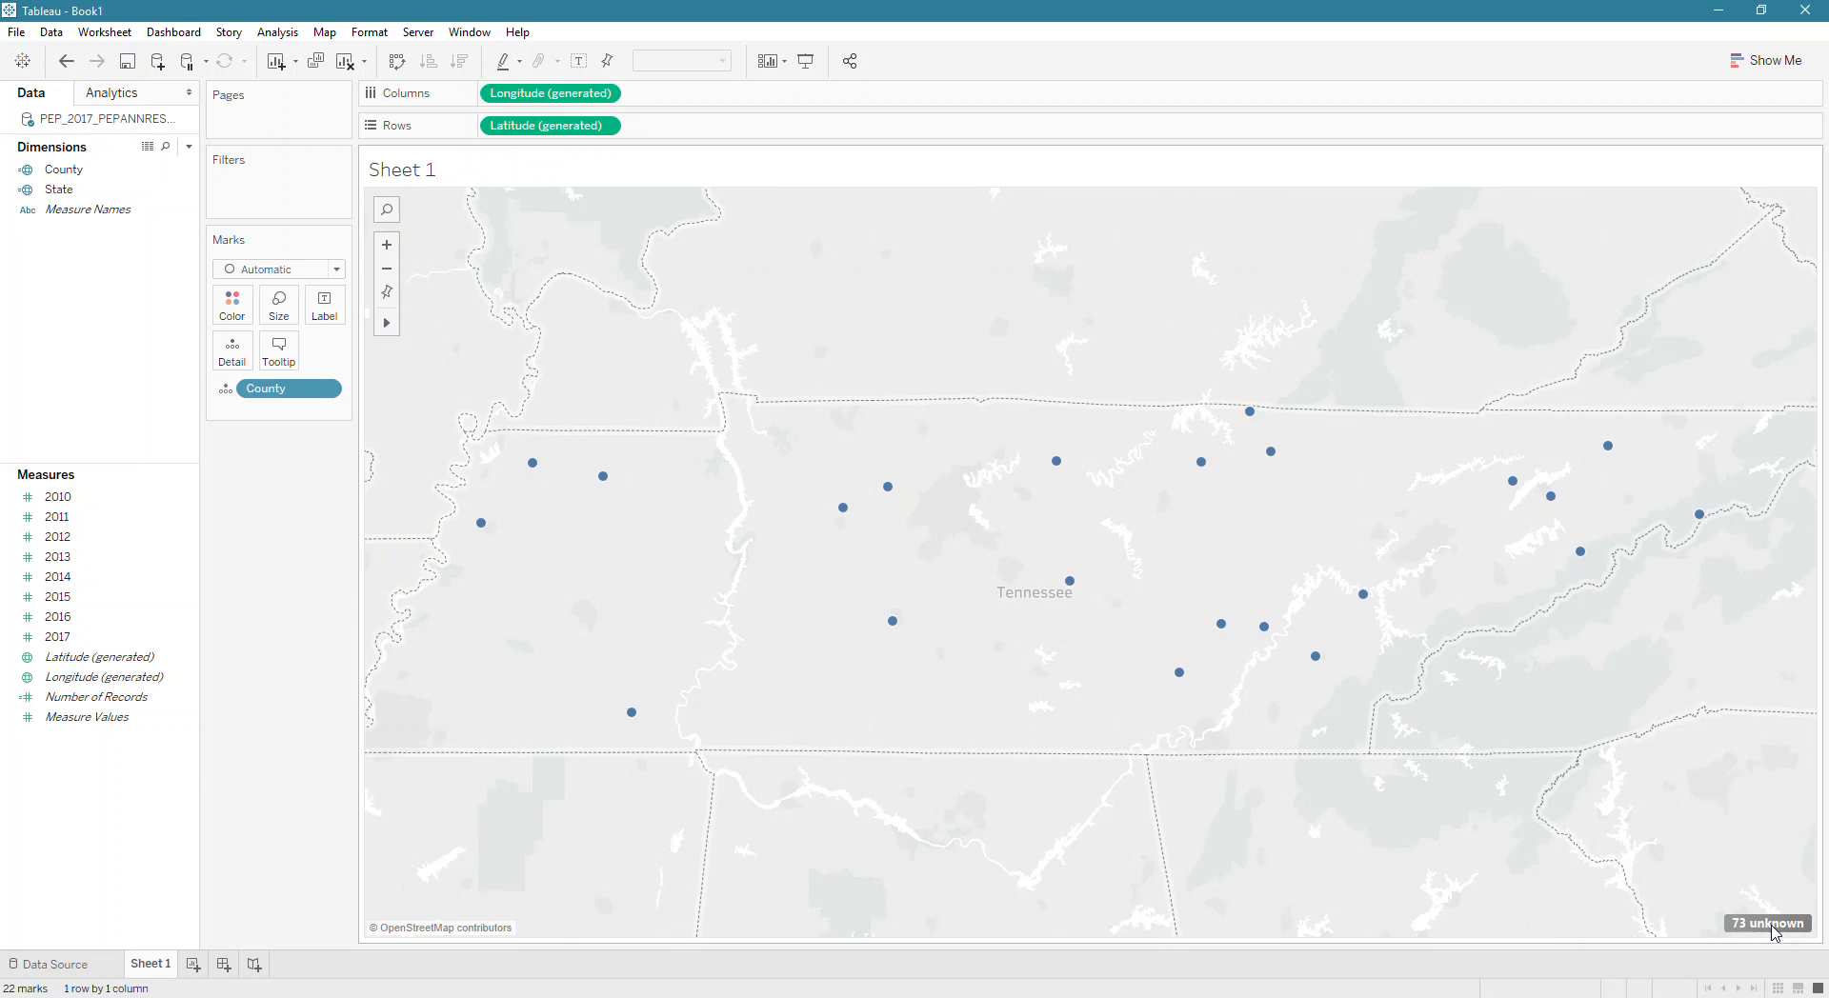
left_click(1772, 929)
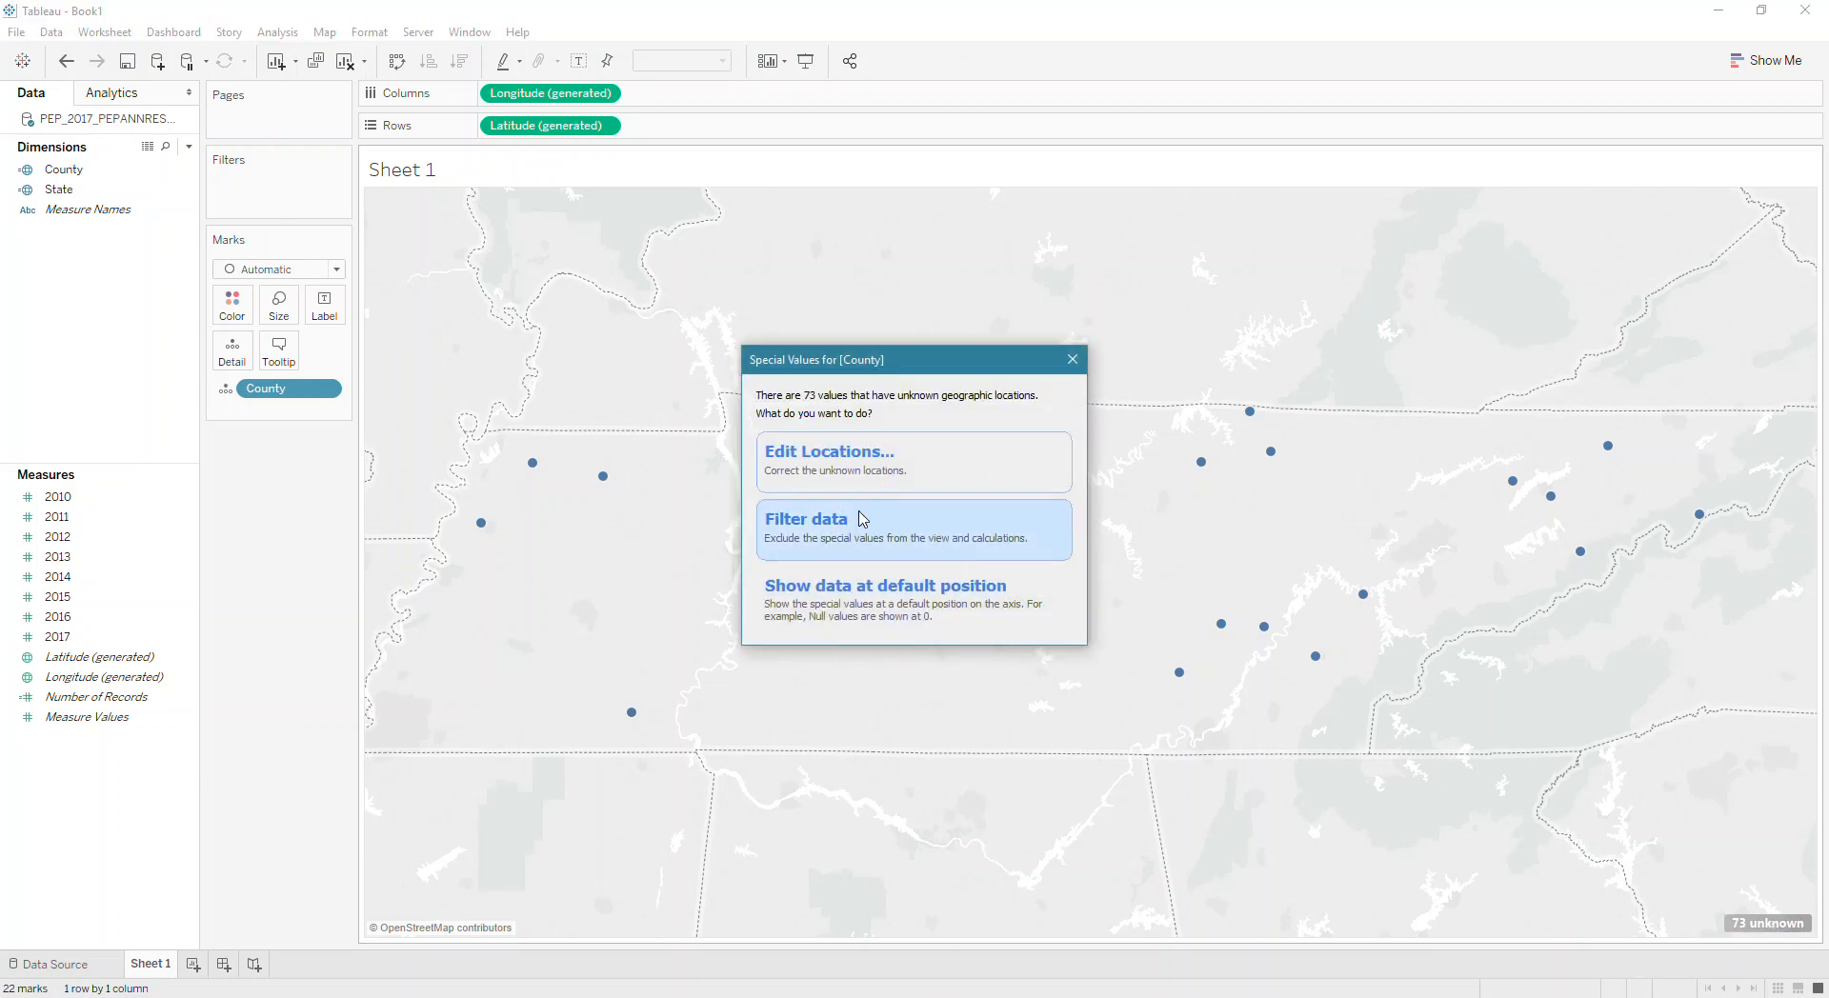
left_click(838, 472)
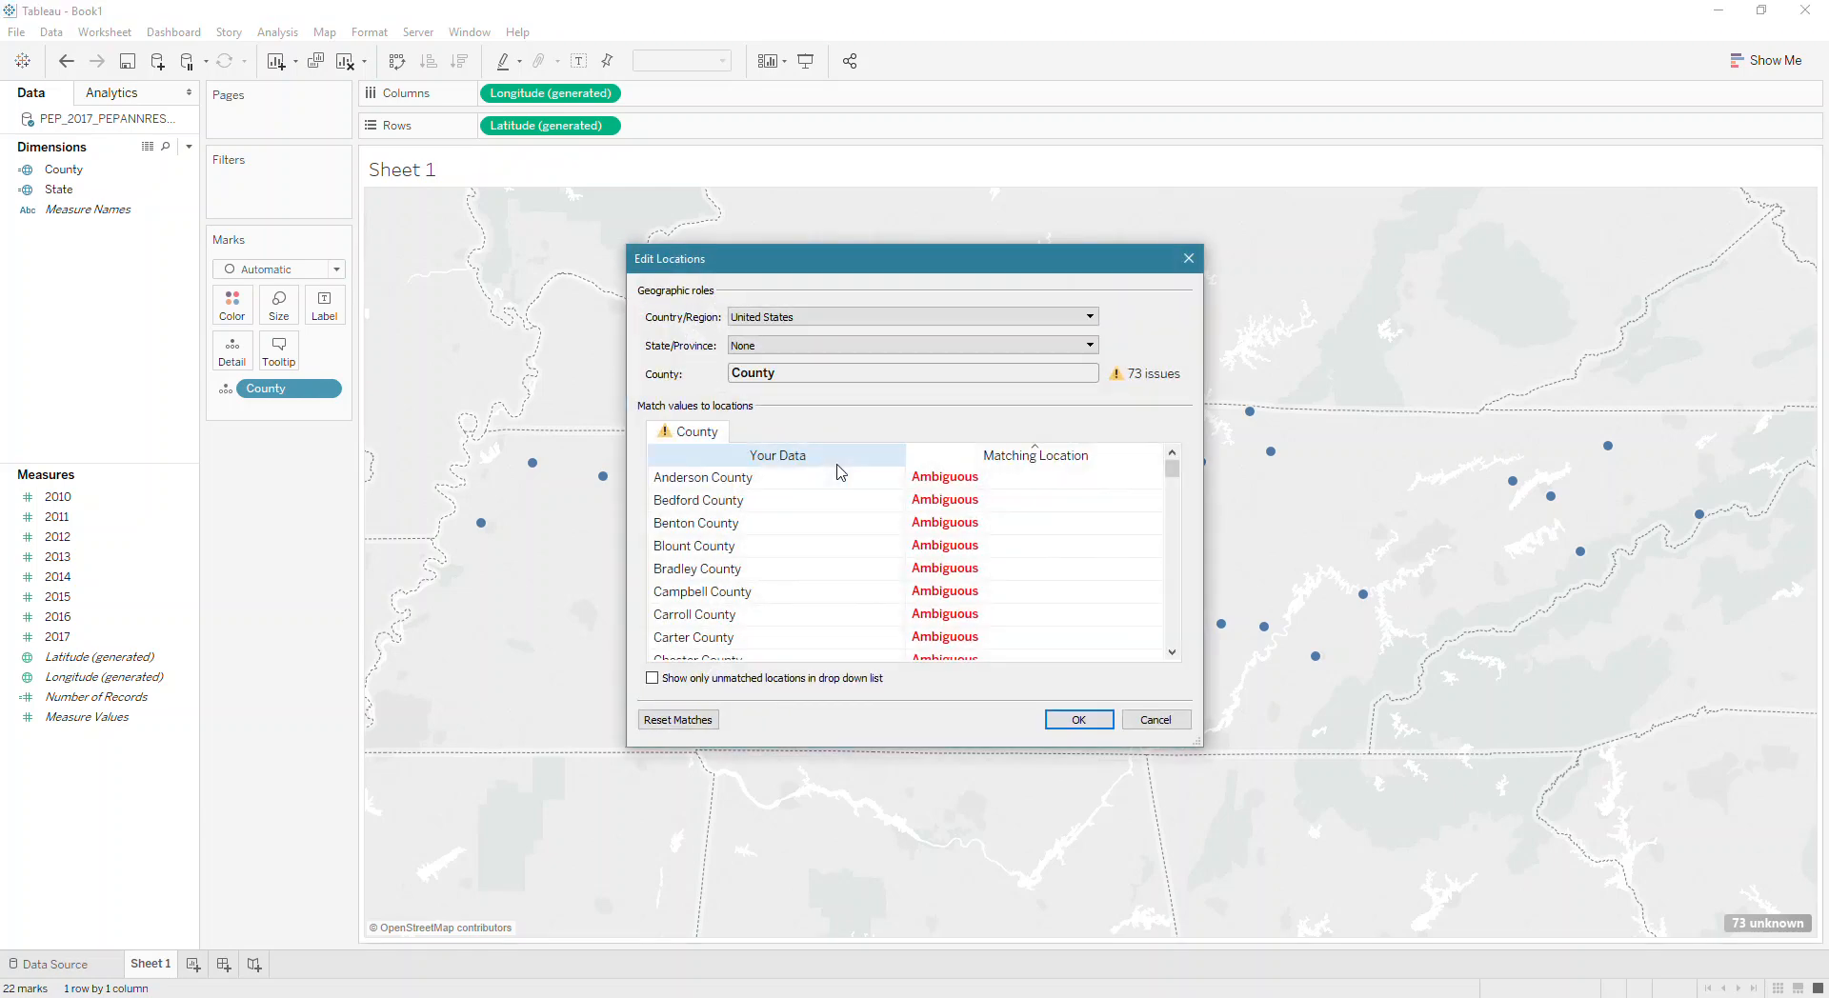
Set the State/Province for the county locations to the fixed value Tennessee and apply the location matches
left_click(825, 349)
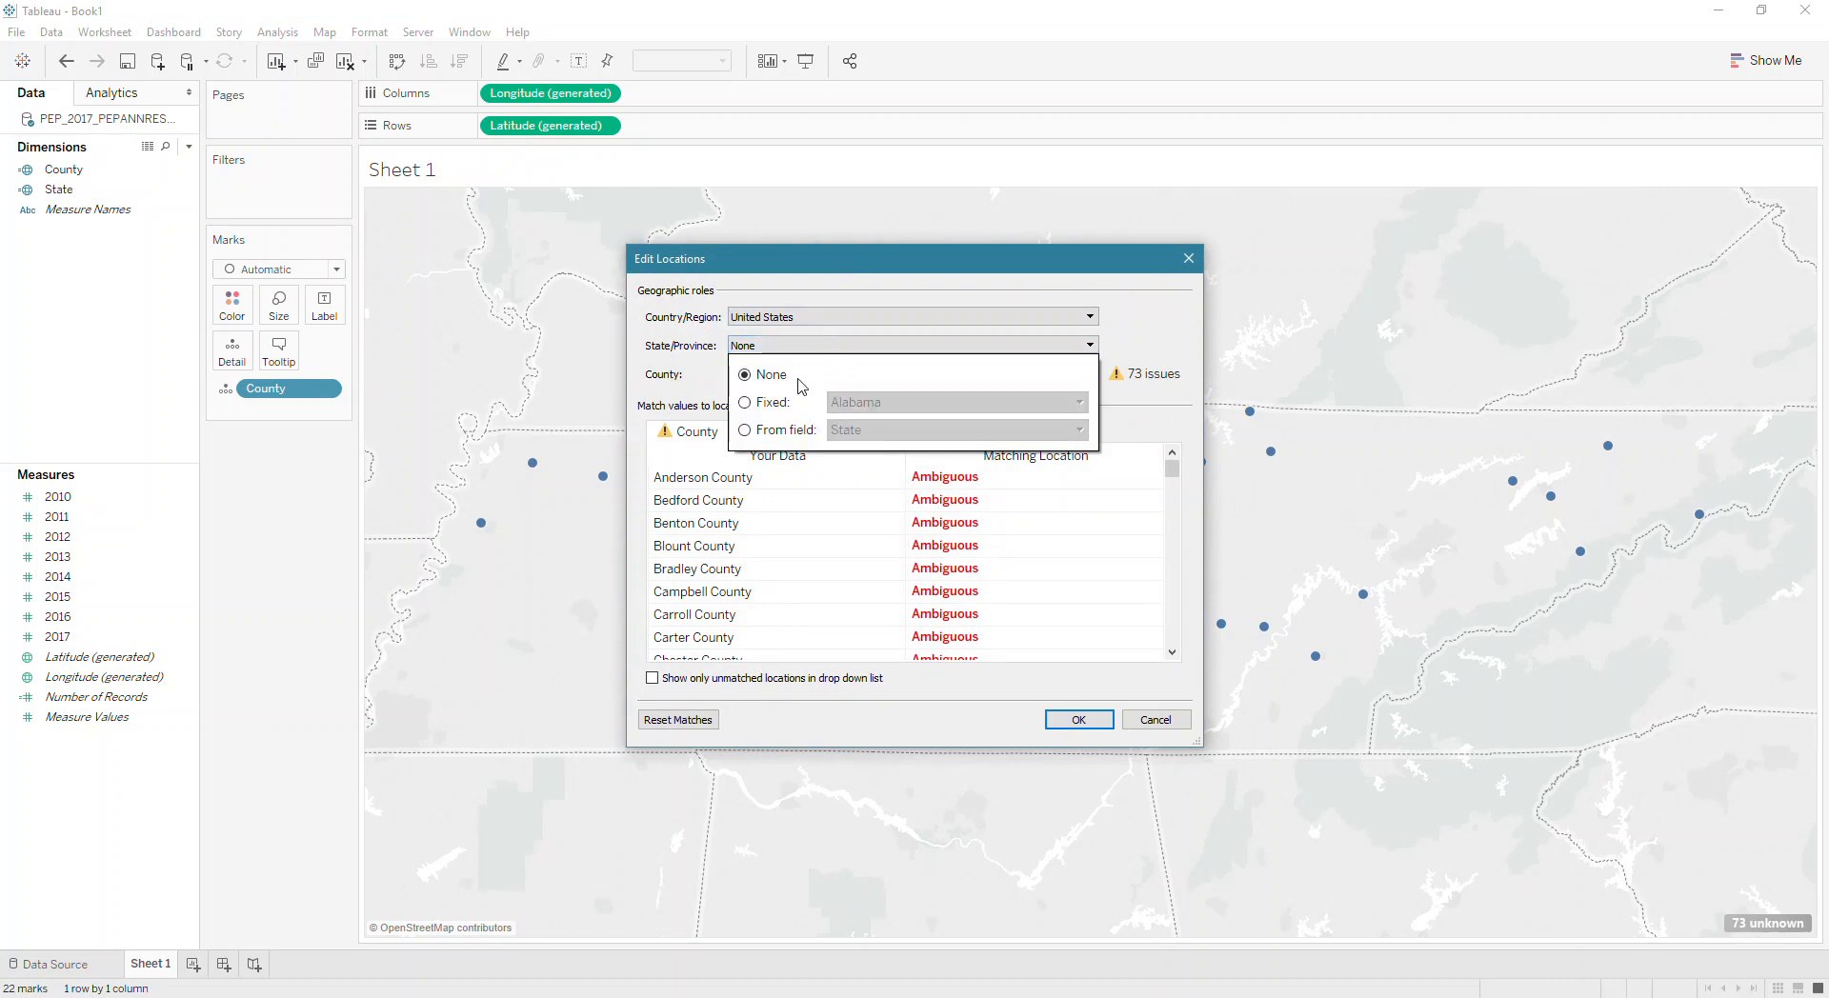
left_click(748, 404)
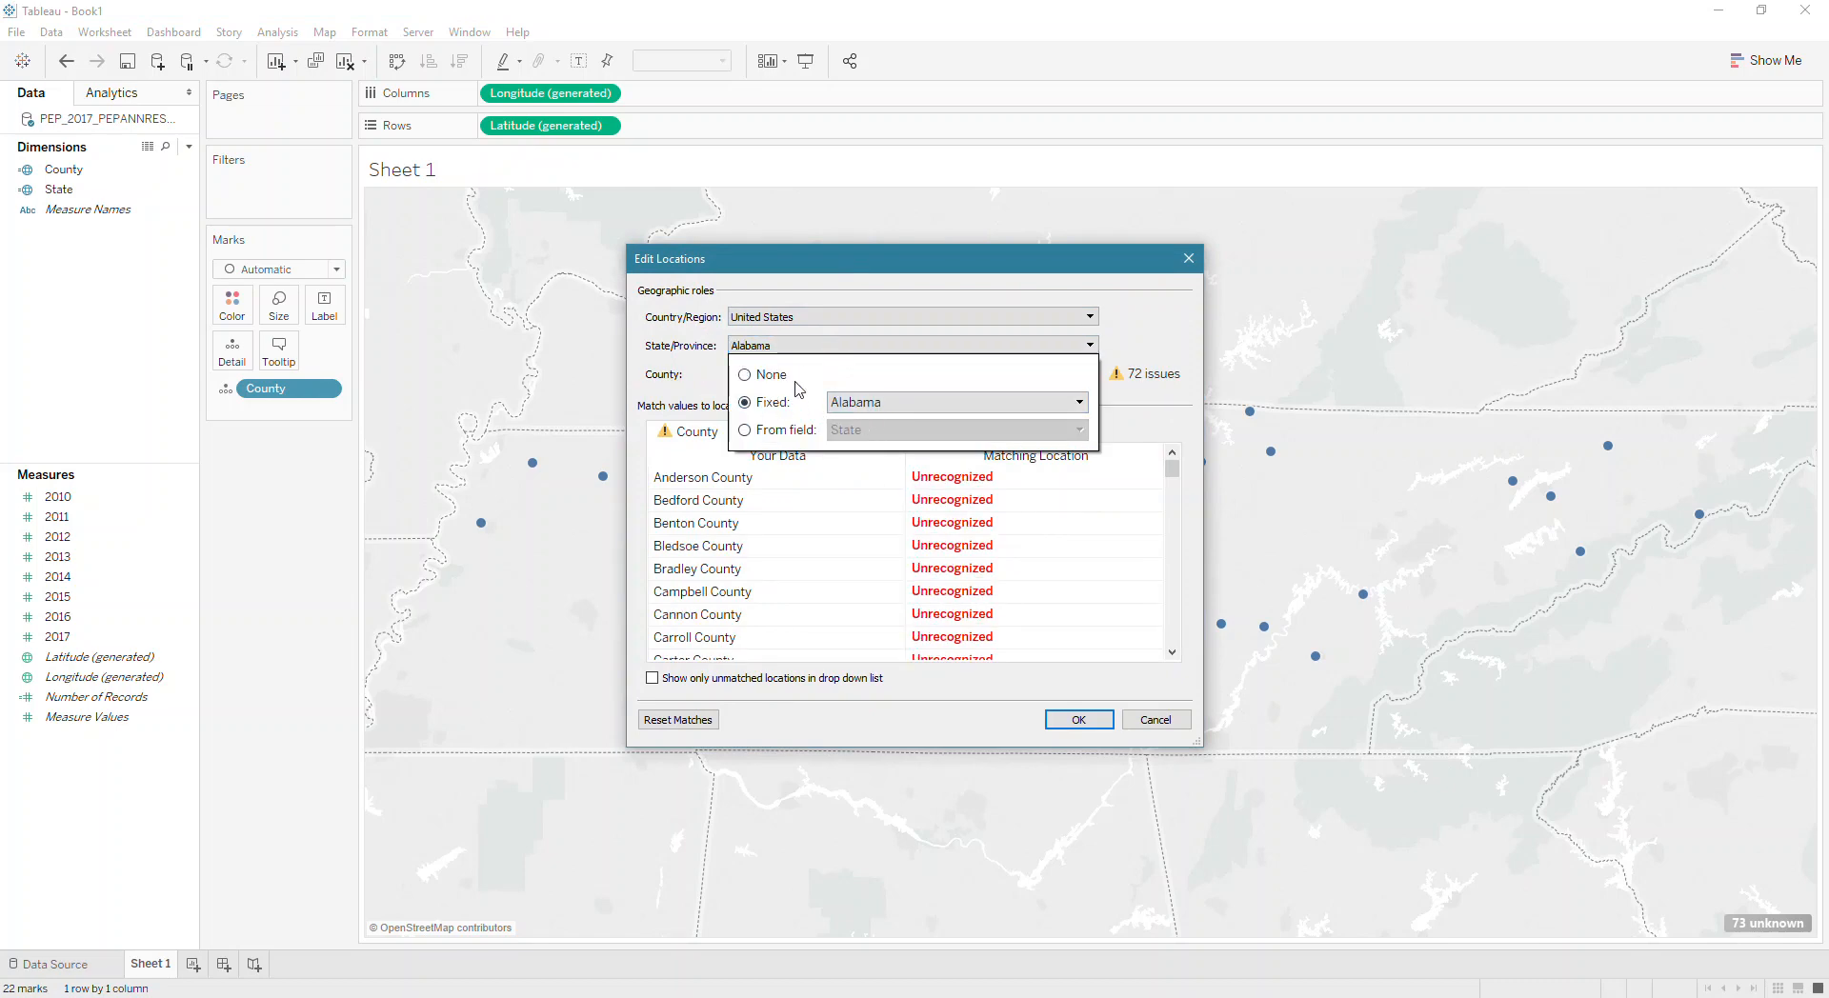
left_click(746, 377)
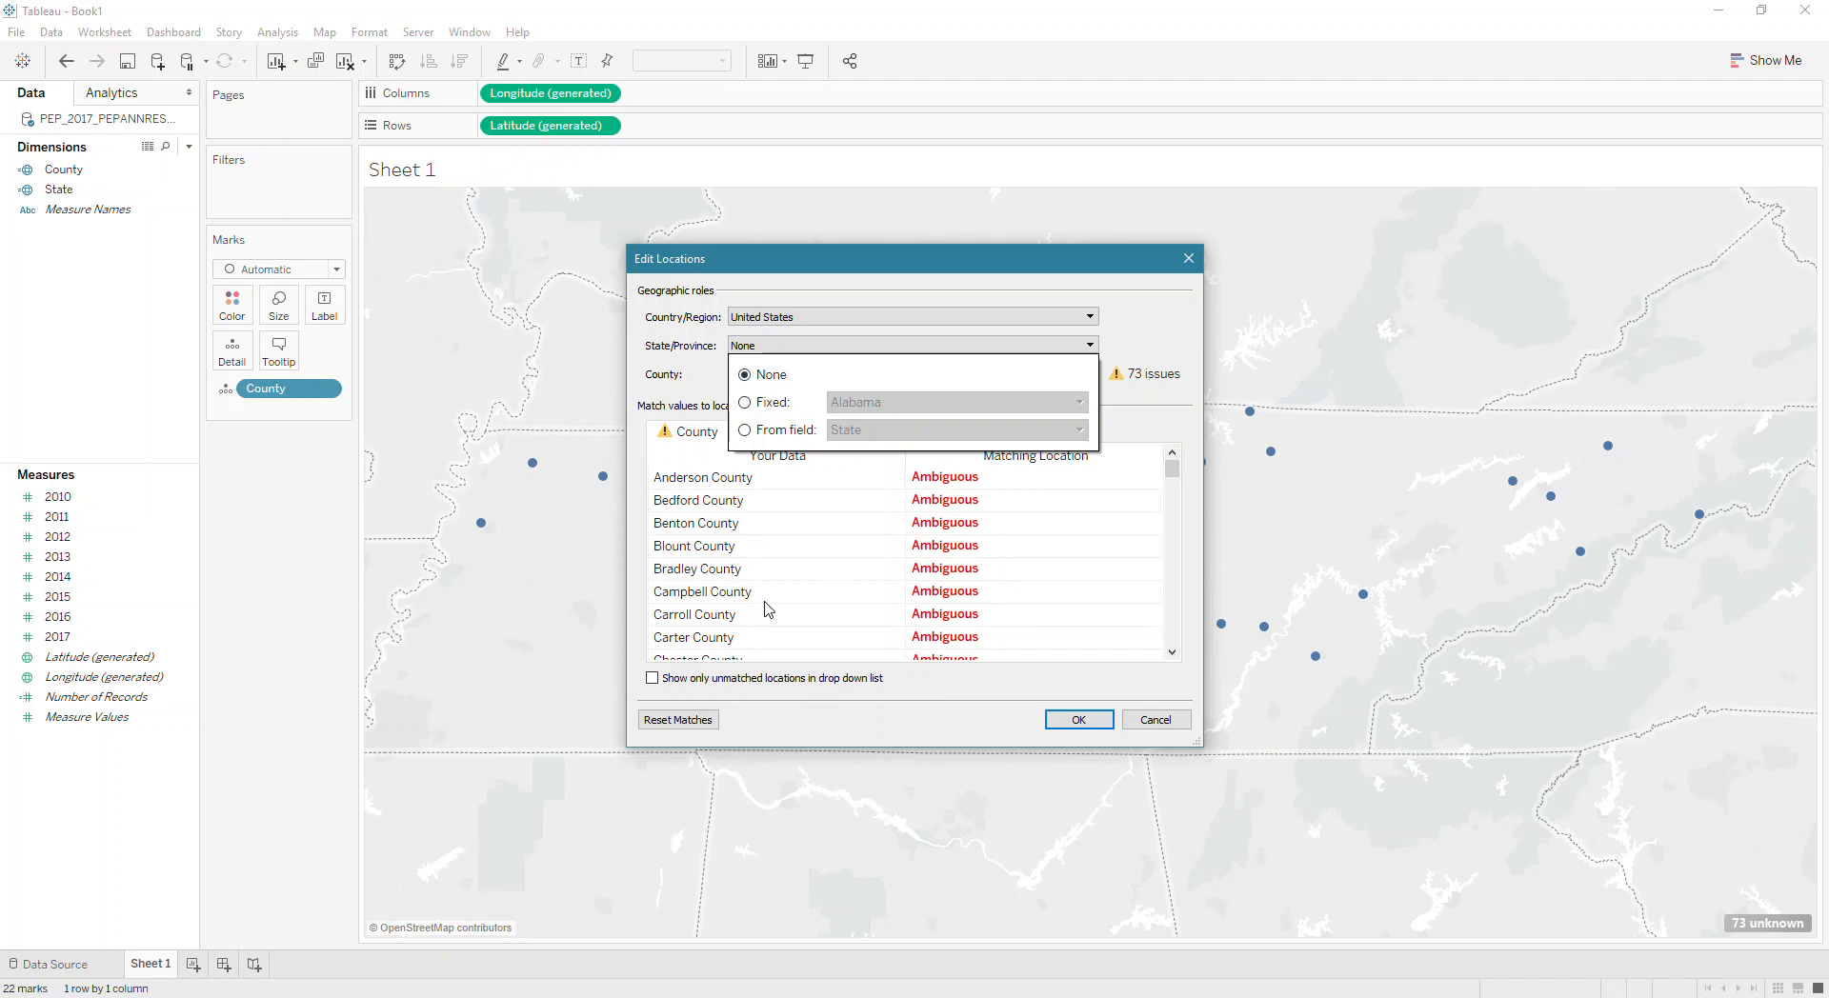
left_click(746, 402)
left_click(952, 402)
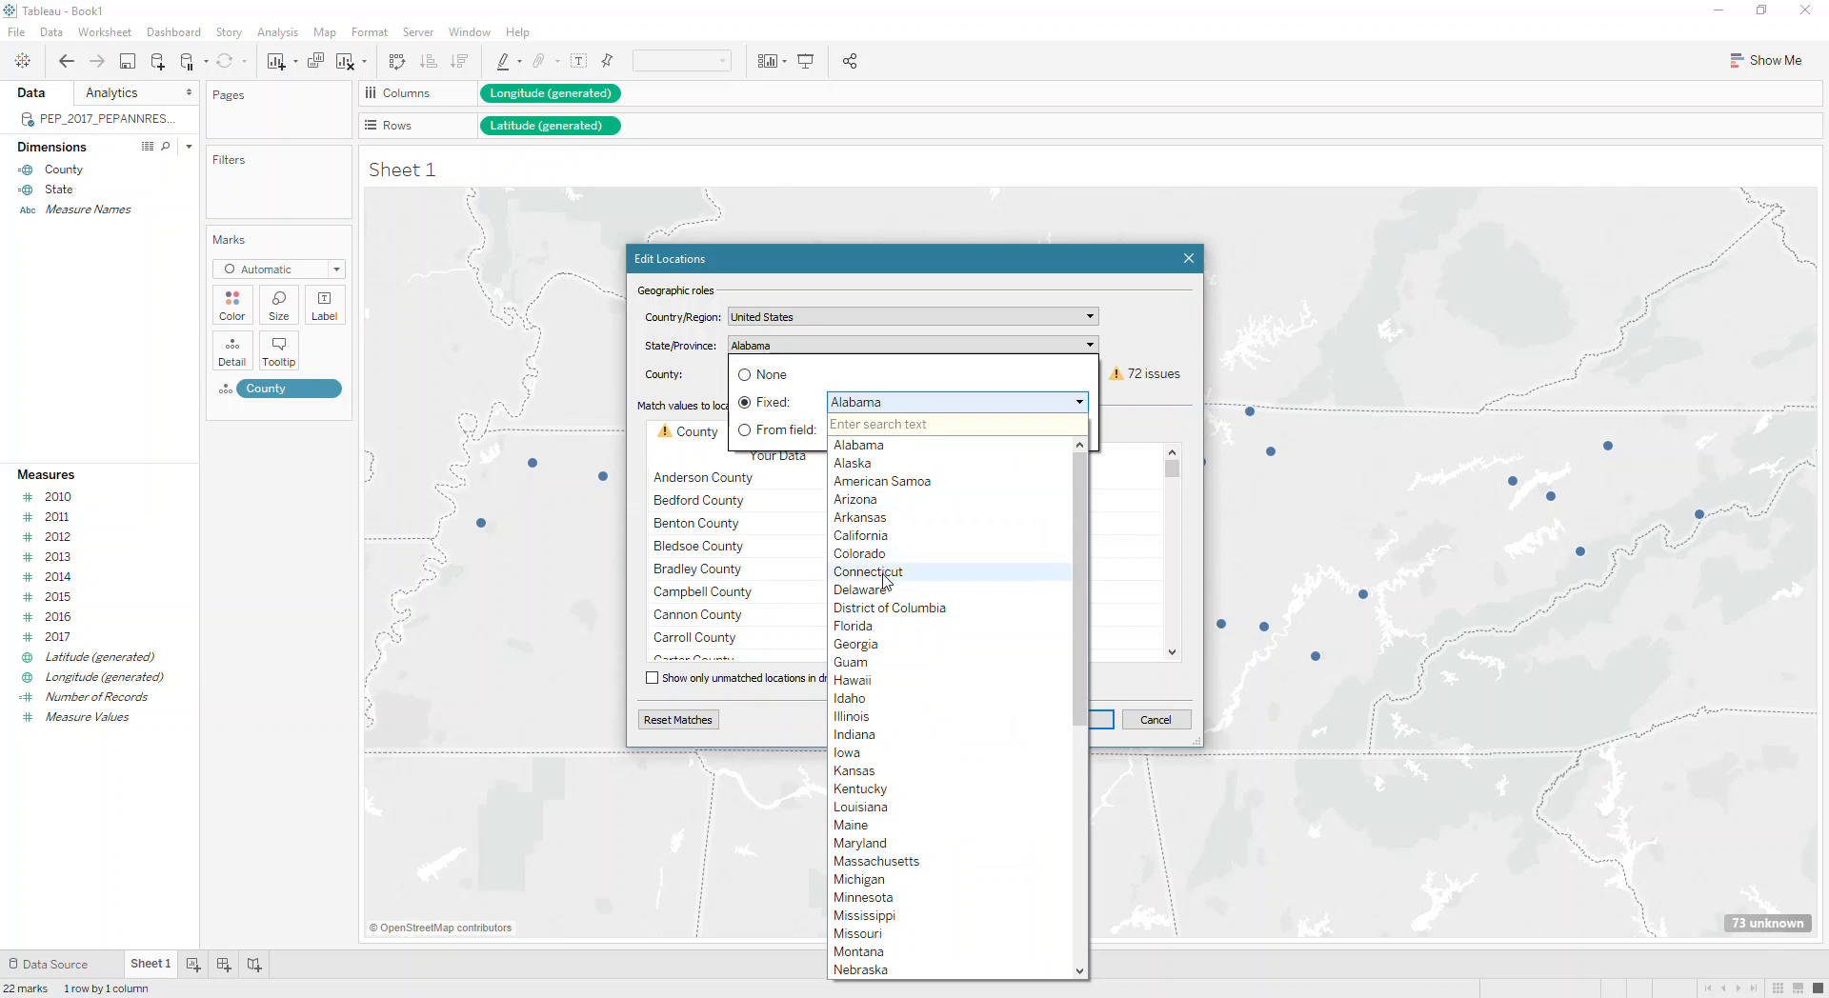
scroll(881, 596, "down", 8)
scroll(878, 596, "down", 1)
left_click(881, 807)
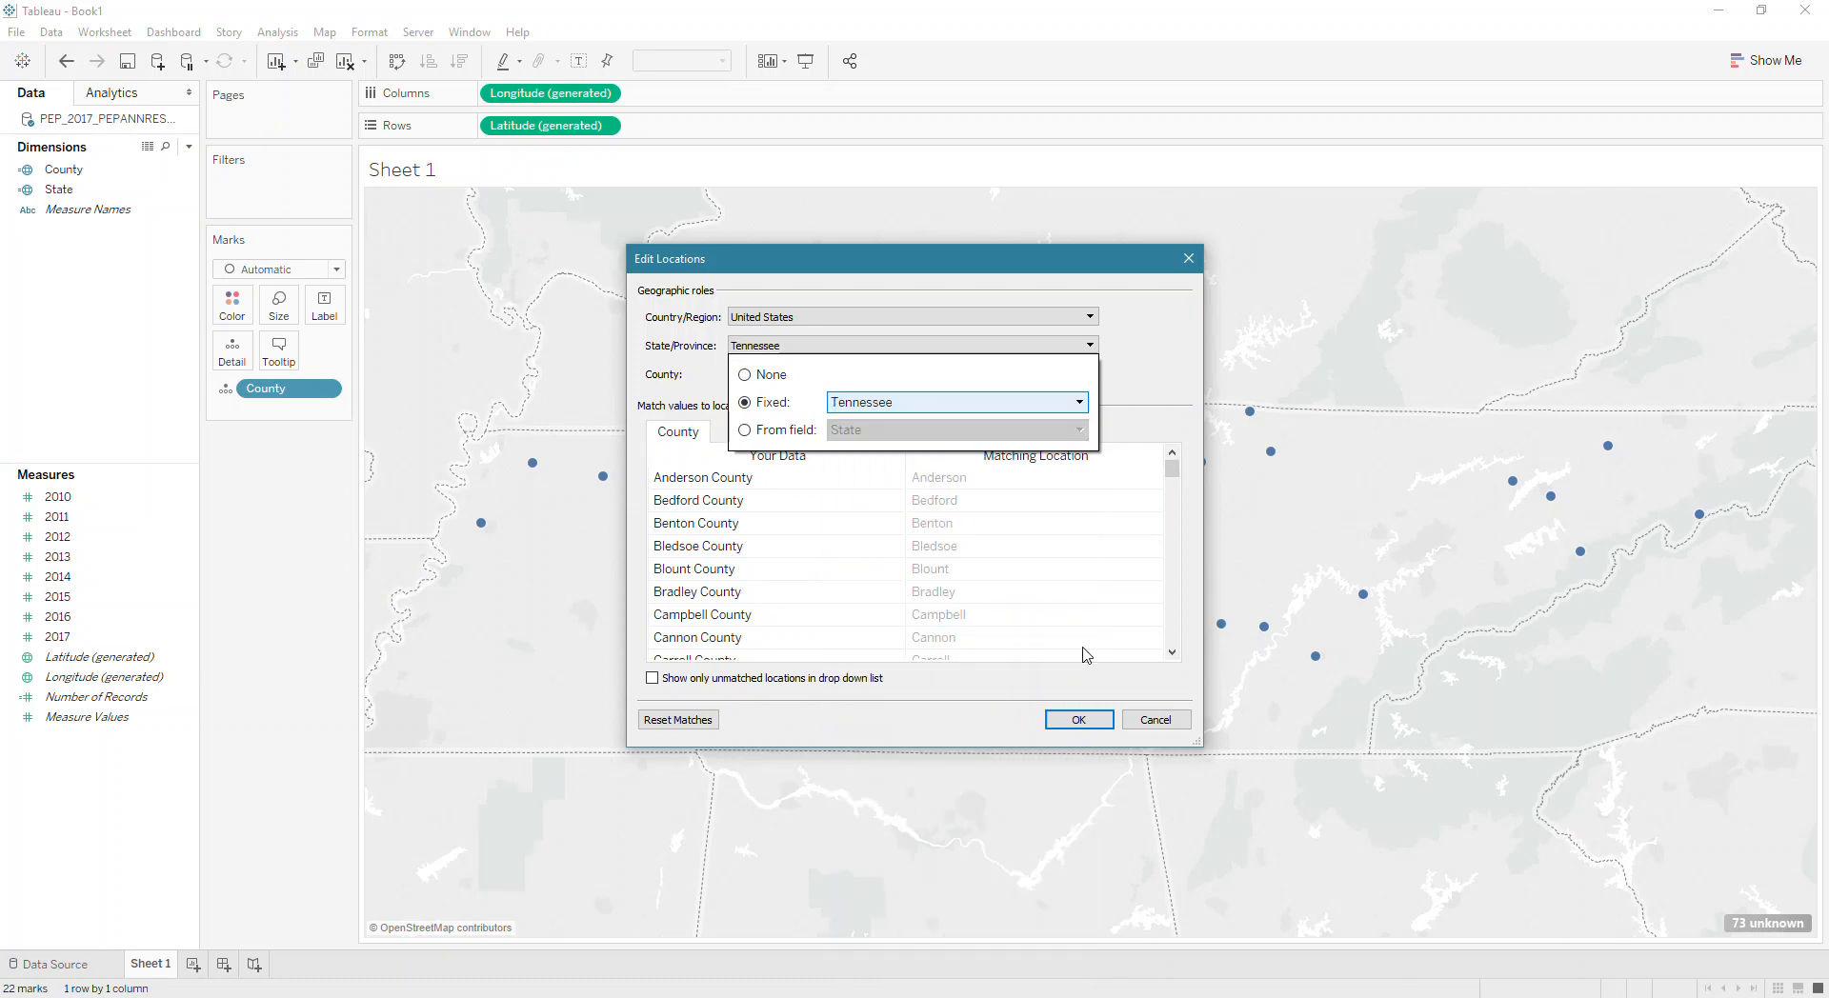
left_click(1065, 720)
left_click(1076, 720)
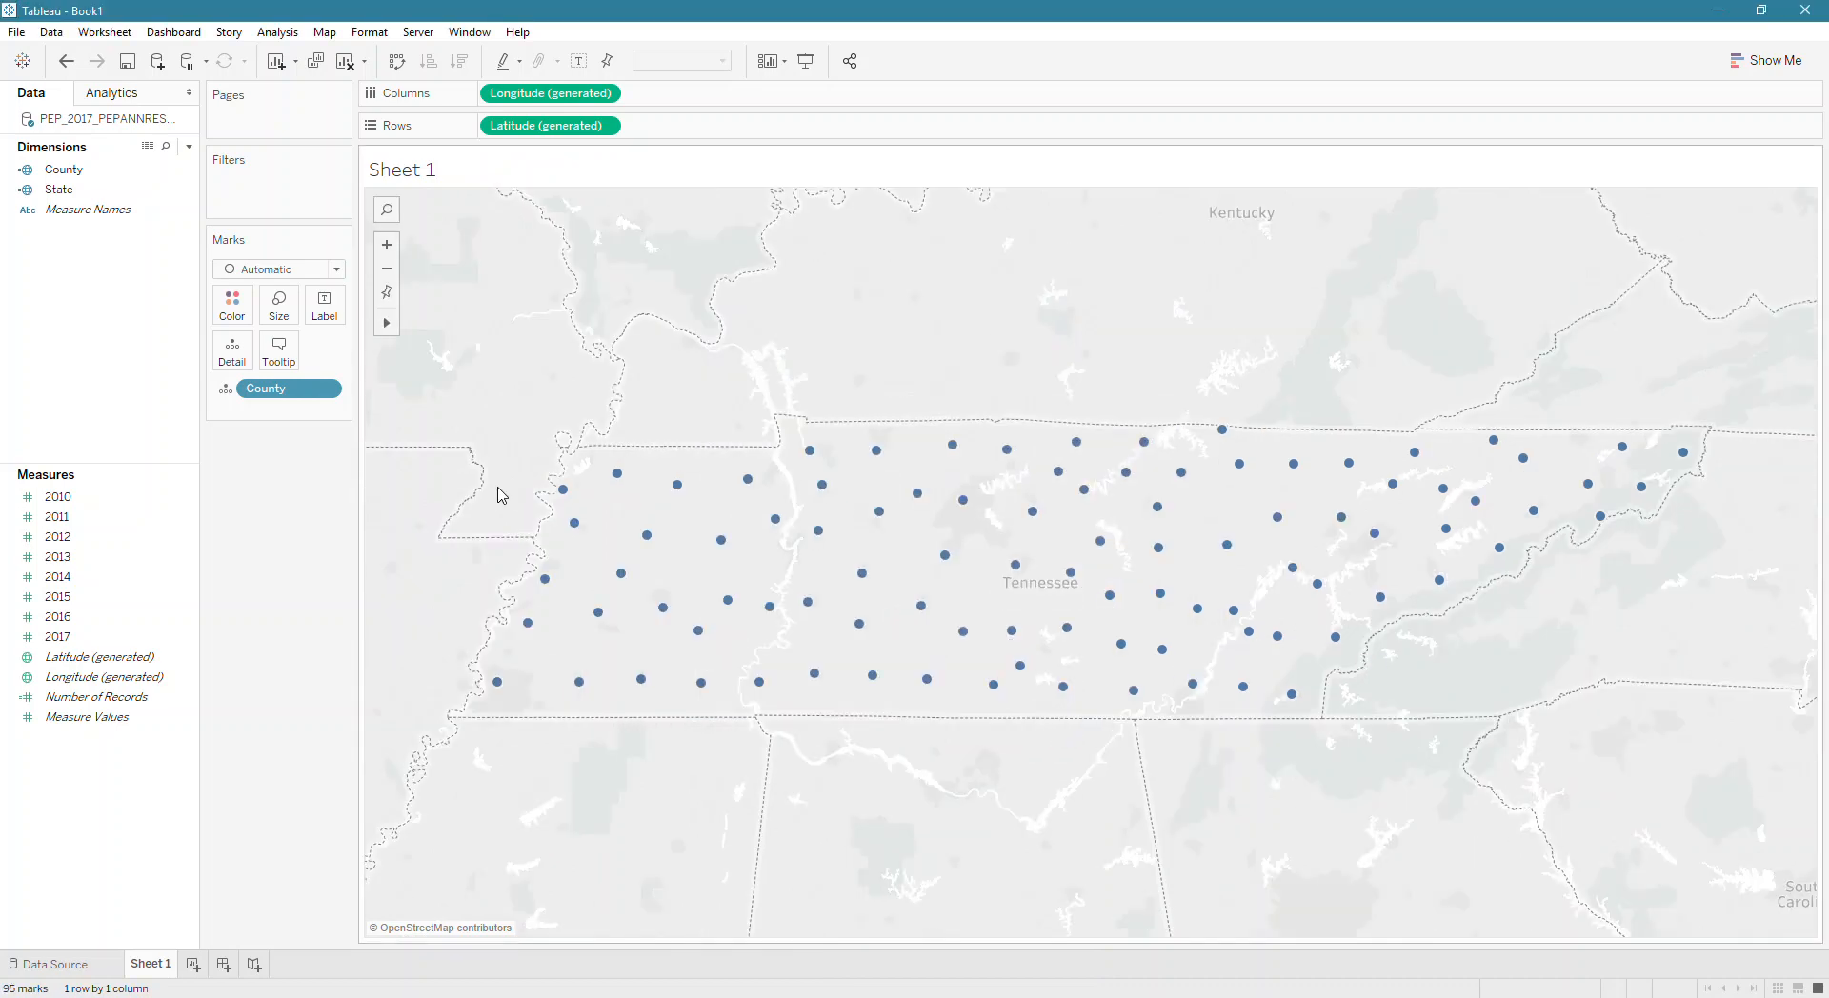
Change the county map's mark type to Map so the counties are drawn as filled shapes
left_click(269, 274)
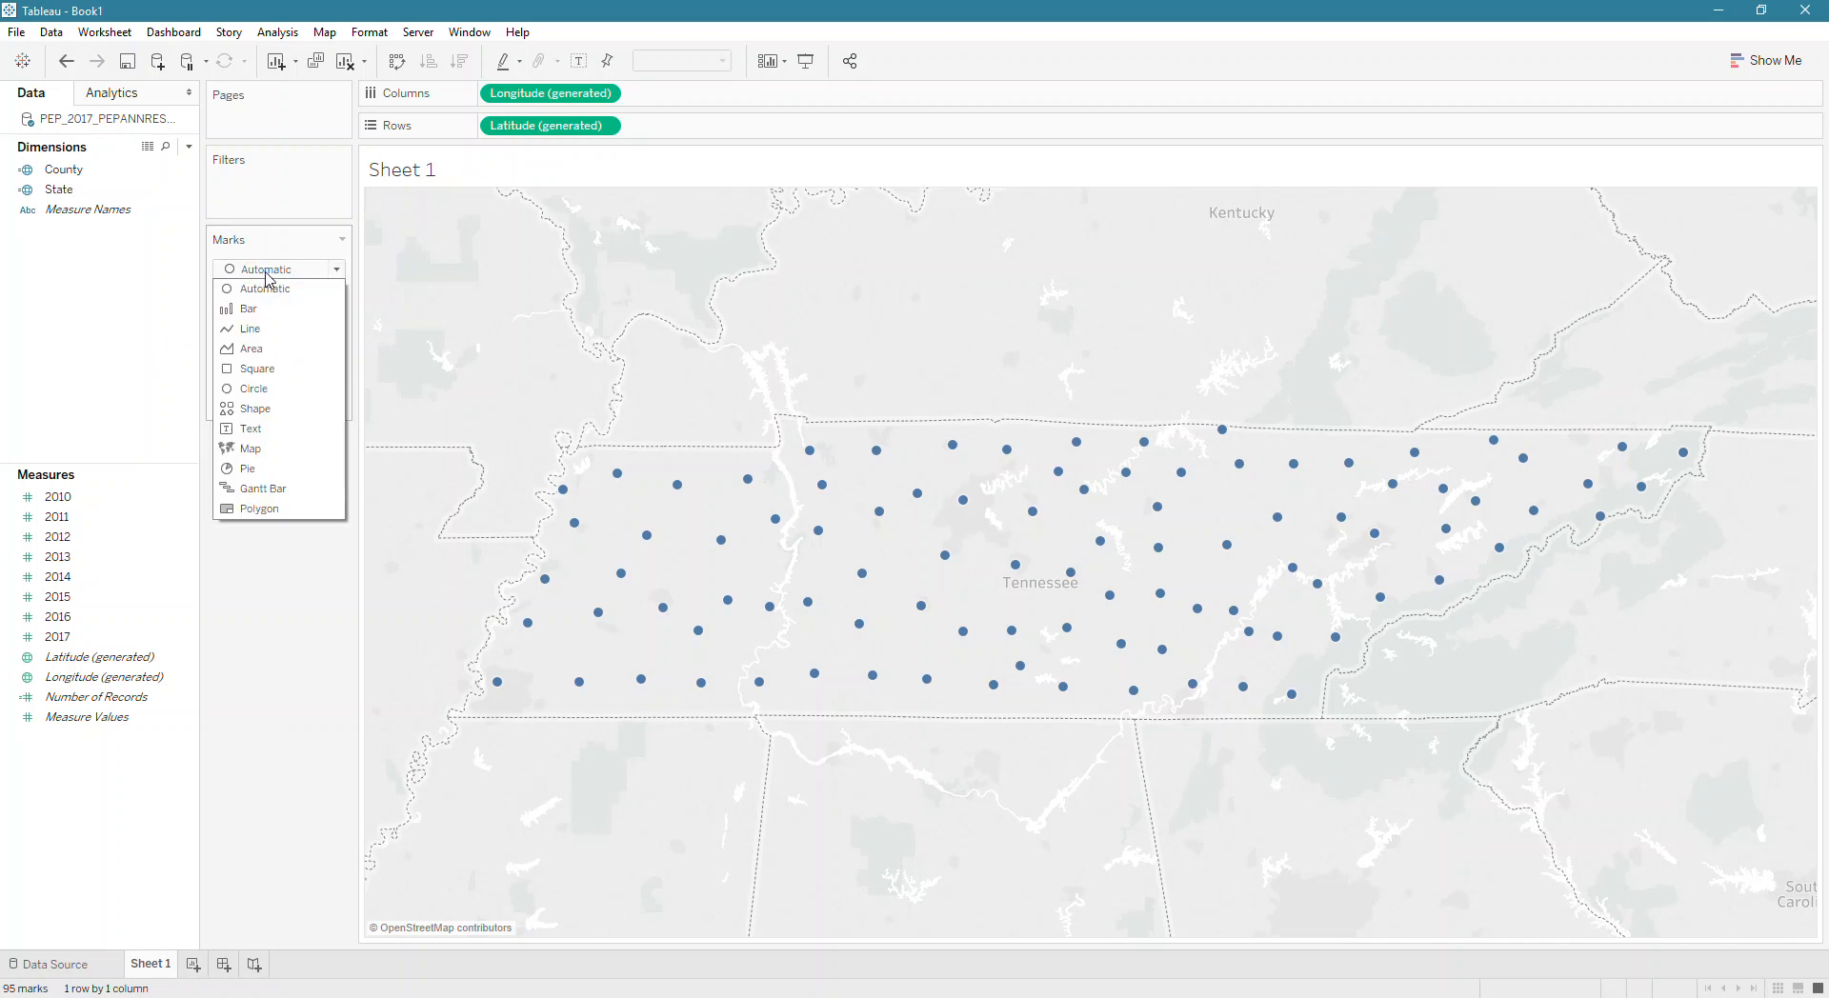
left_click(250, 450)
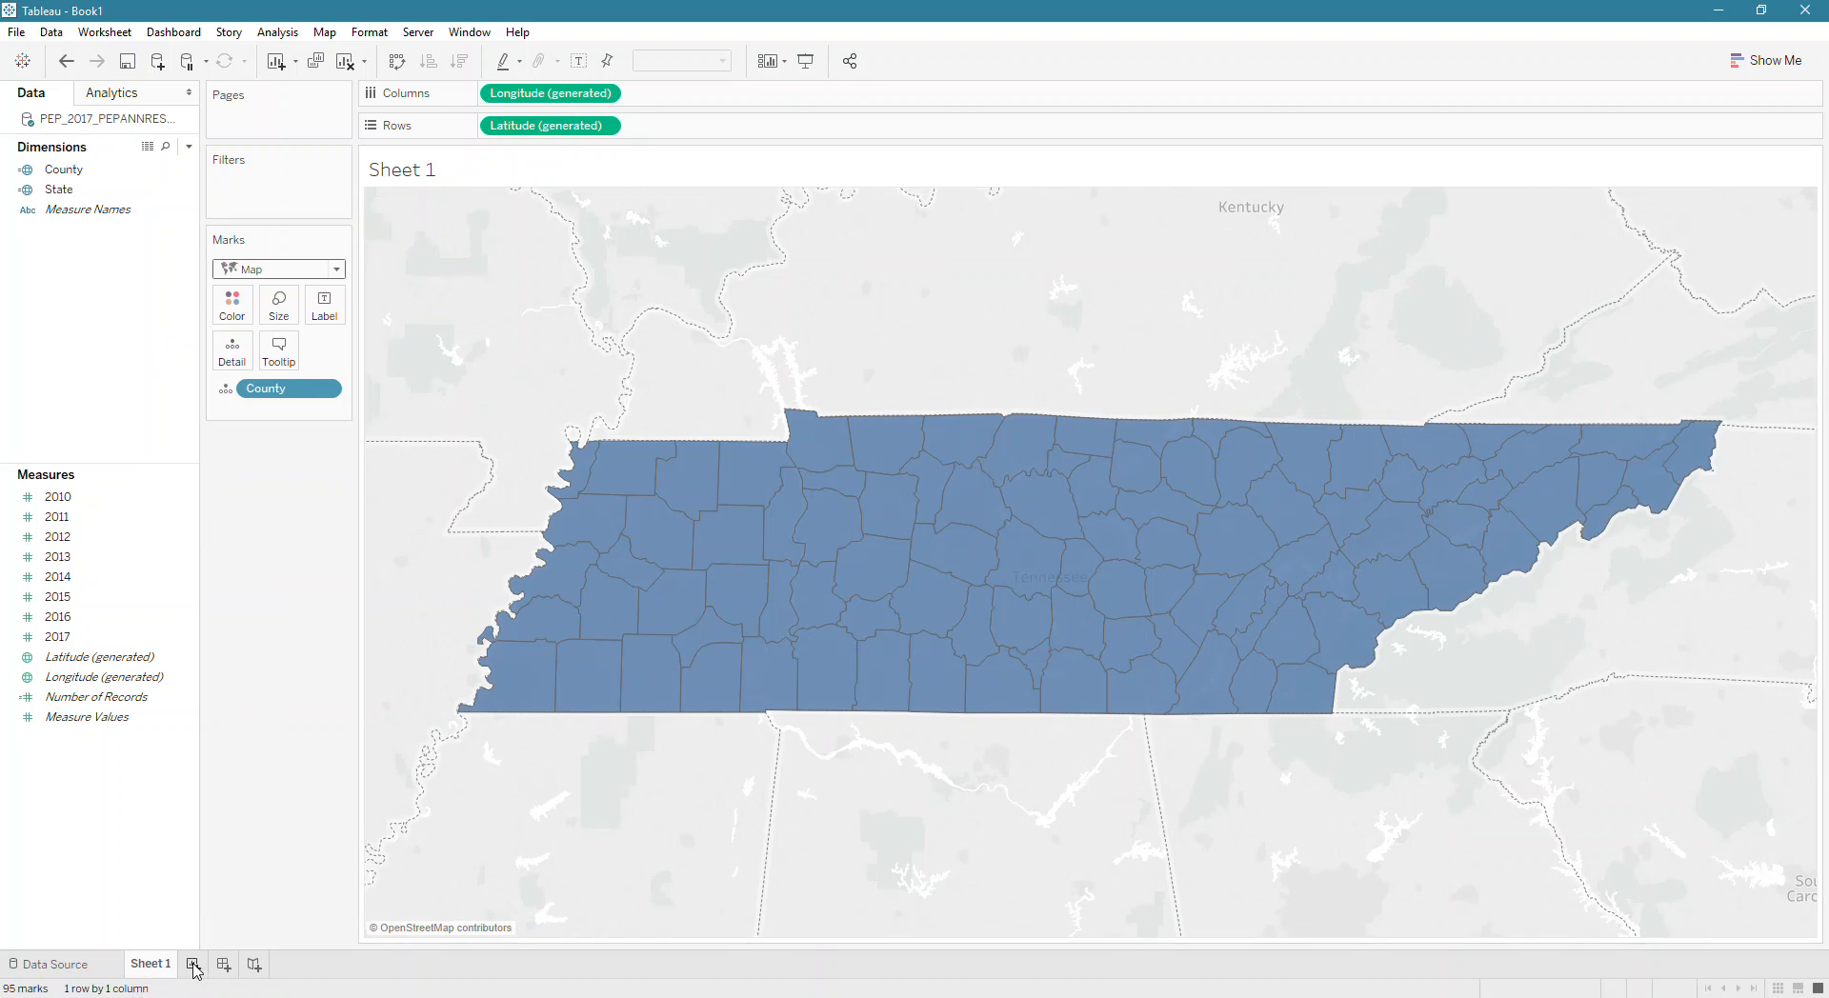
left_click(57, 637)
Create a new worksheet and filter it by Measure Names with all measures kept selected
left_click(193, 964)
left_click(66, 499)
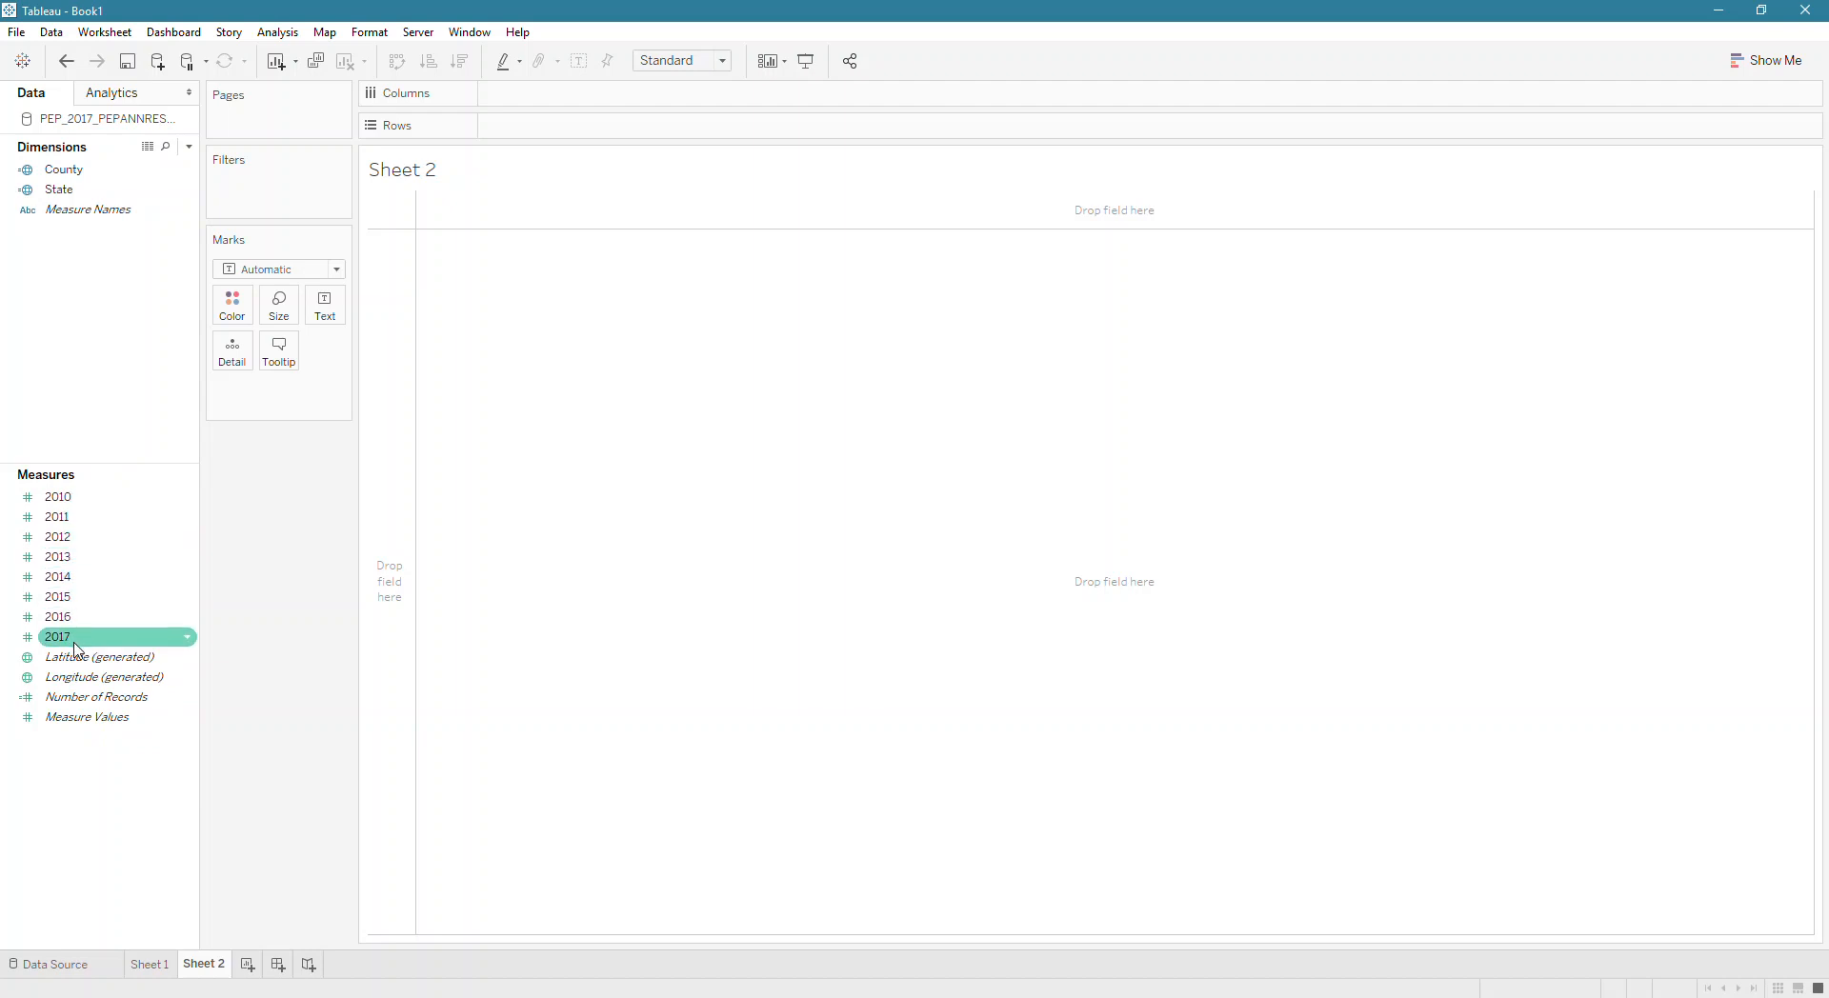
left_click(90, 496)
mouse_move(86, 716)
left_mouse_down()
mouse_move(143, 681)
mouse_move(286, 298)
mouse_move(296, 203)
left_mouse_up()
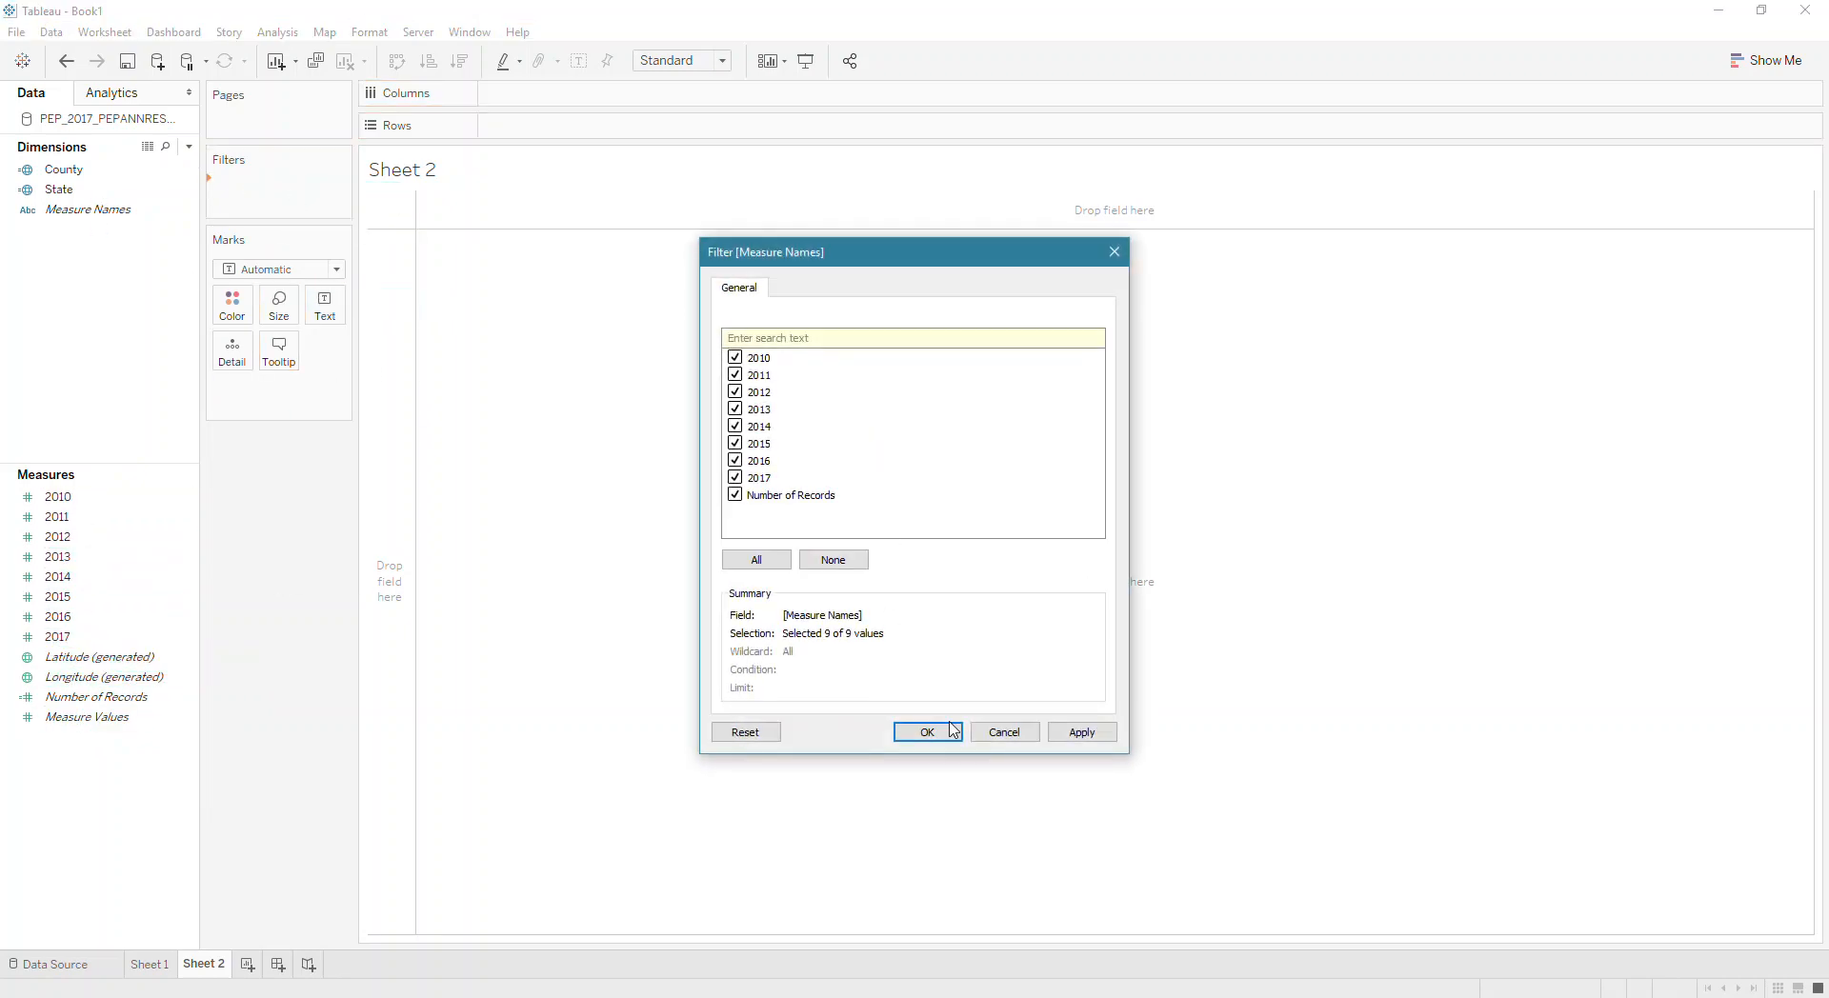
left_click(910, 736)
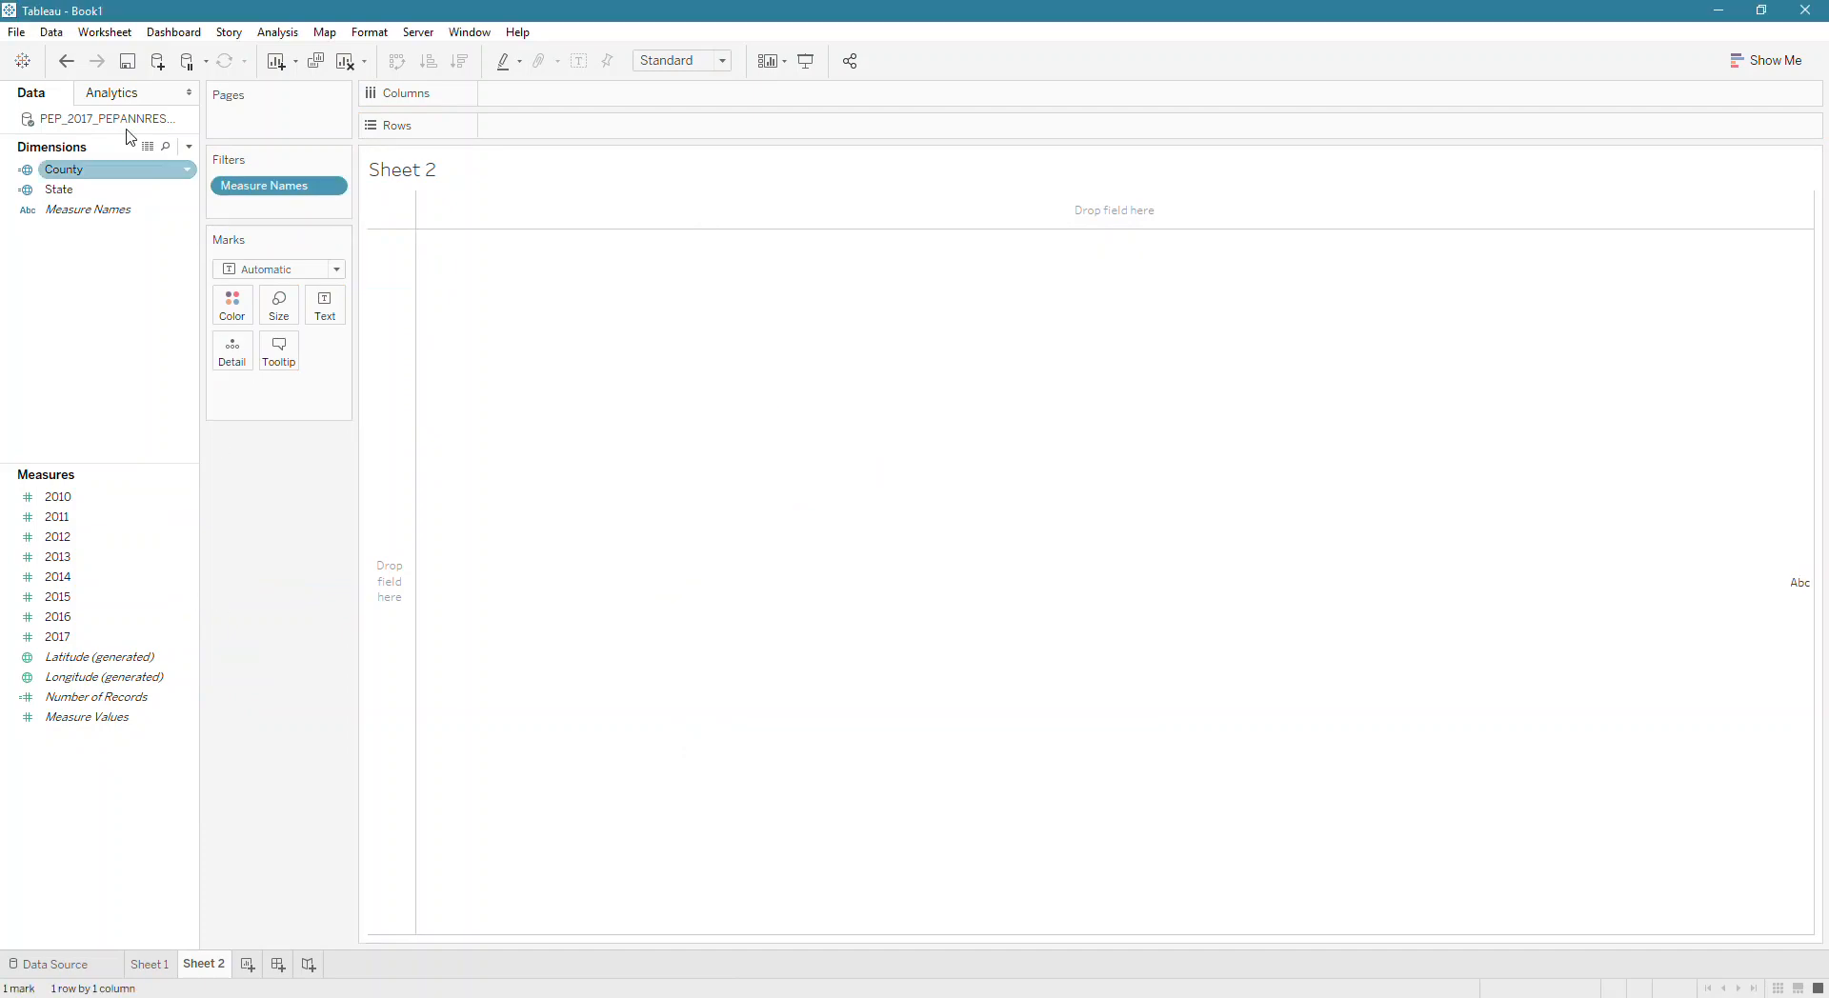
Build a text table of Measure Values with County and Measure Names on rows, leaving out Number of Records
left_click_drag(100, 210, 657, 129)
left_click_drag(98, 720, 326, 297)
left_click_drag(250, 657, 263, 767)
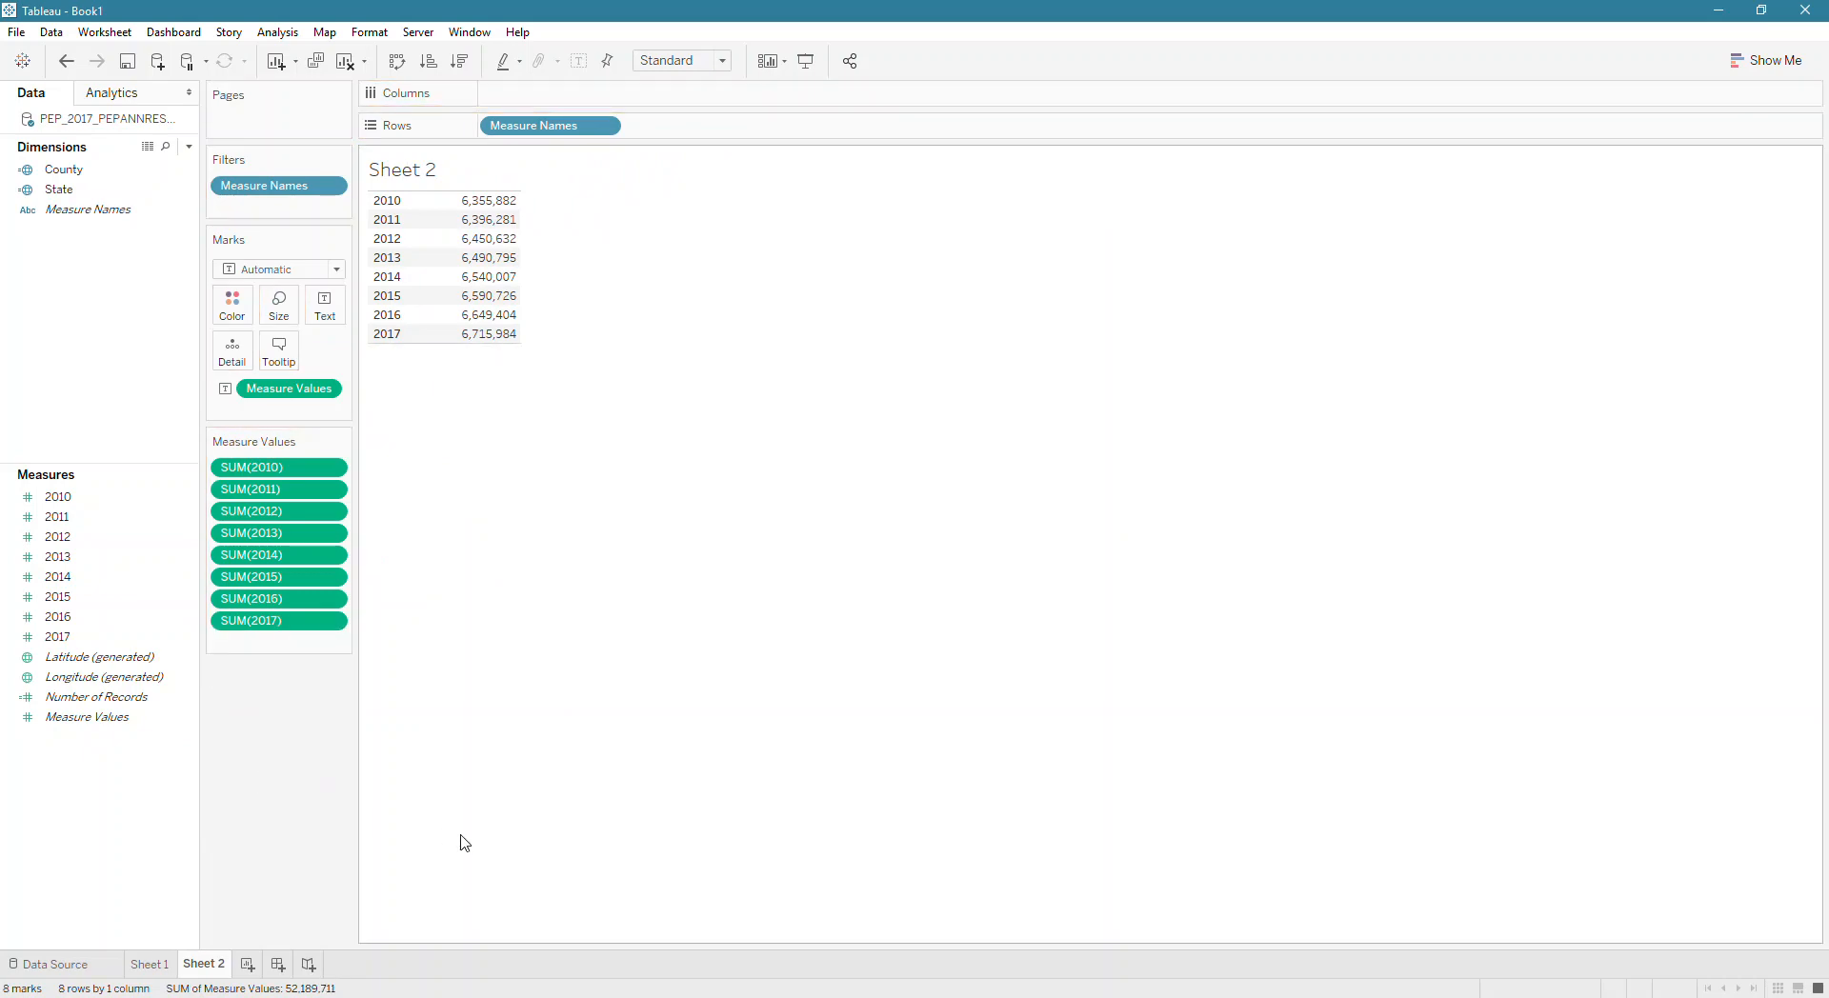
left_click_drag(63, 169, 499, 134)
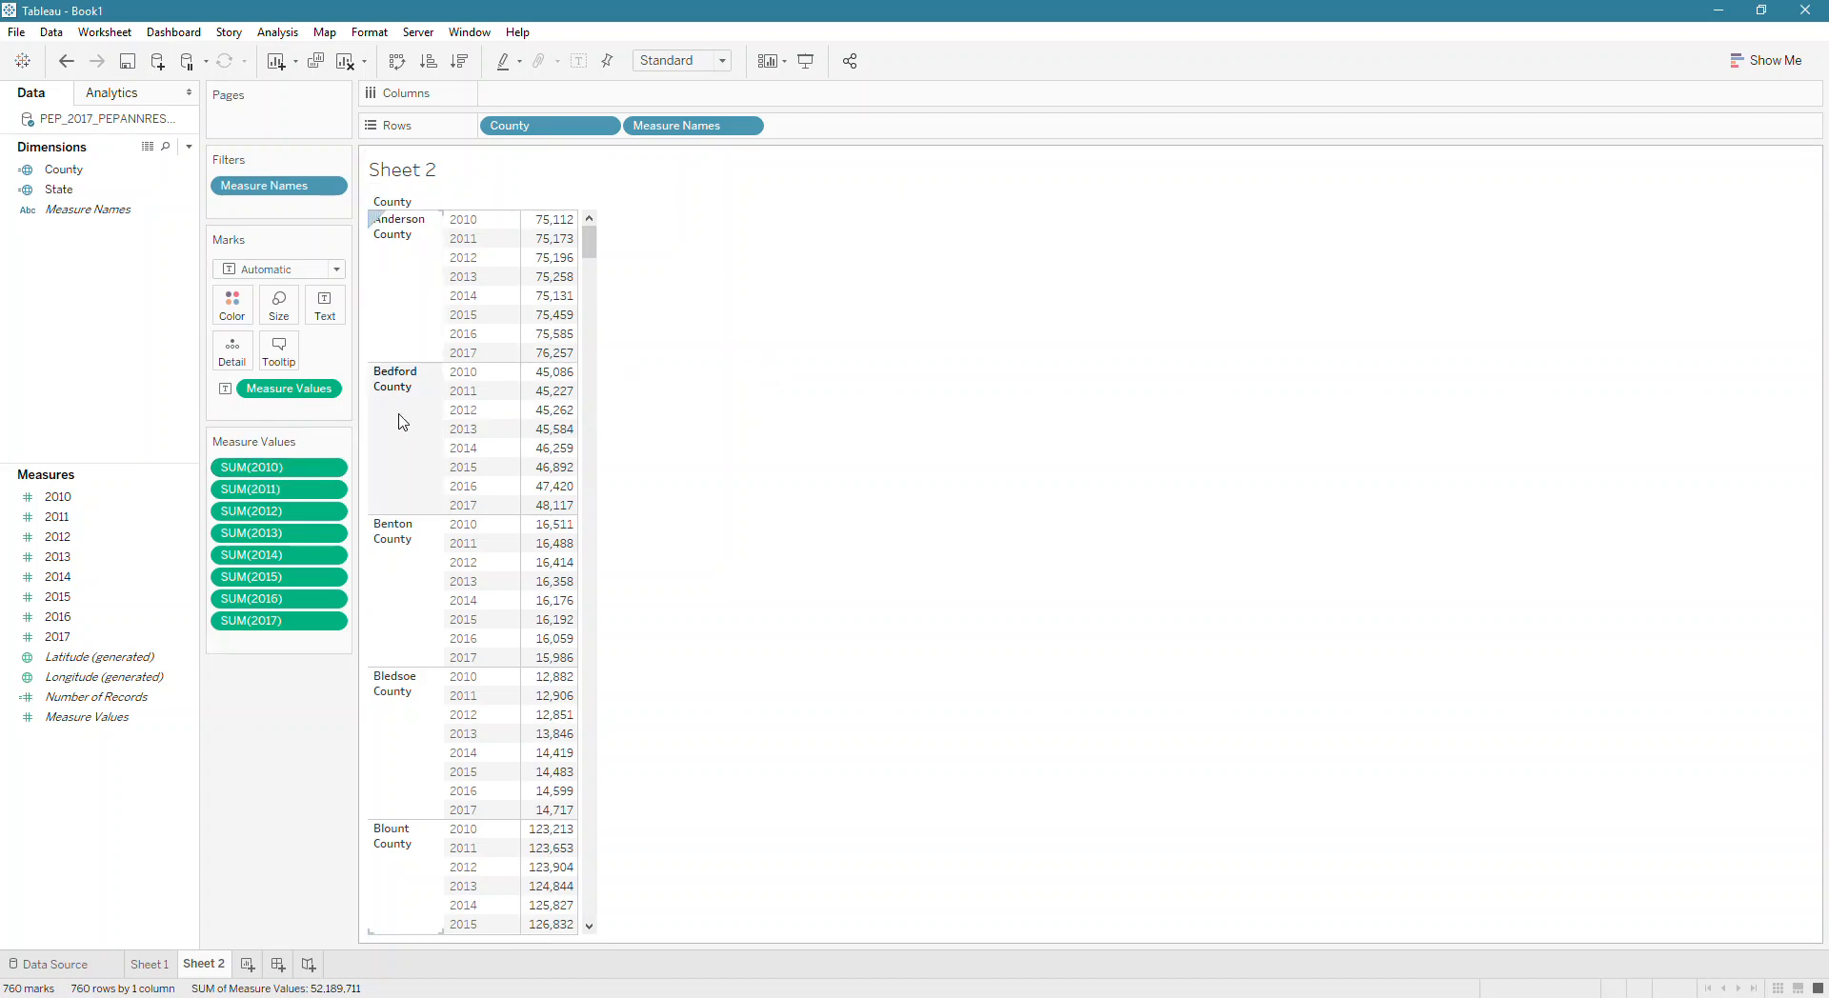
mouse_move(565, 381)
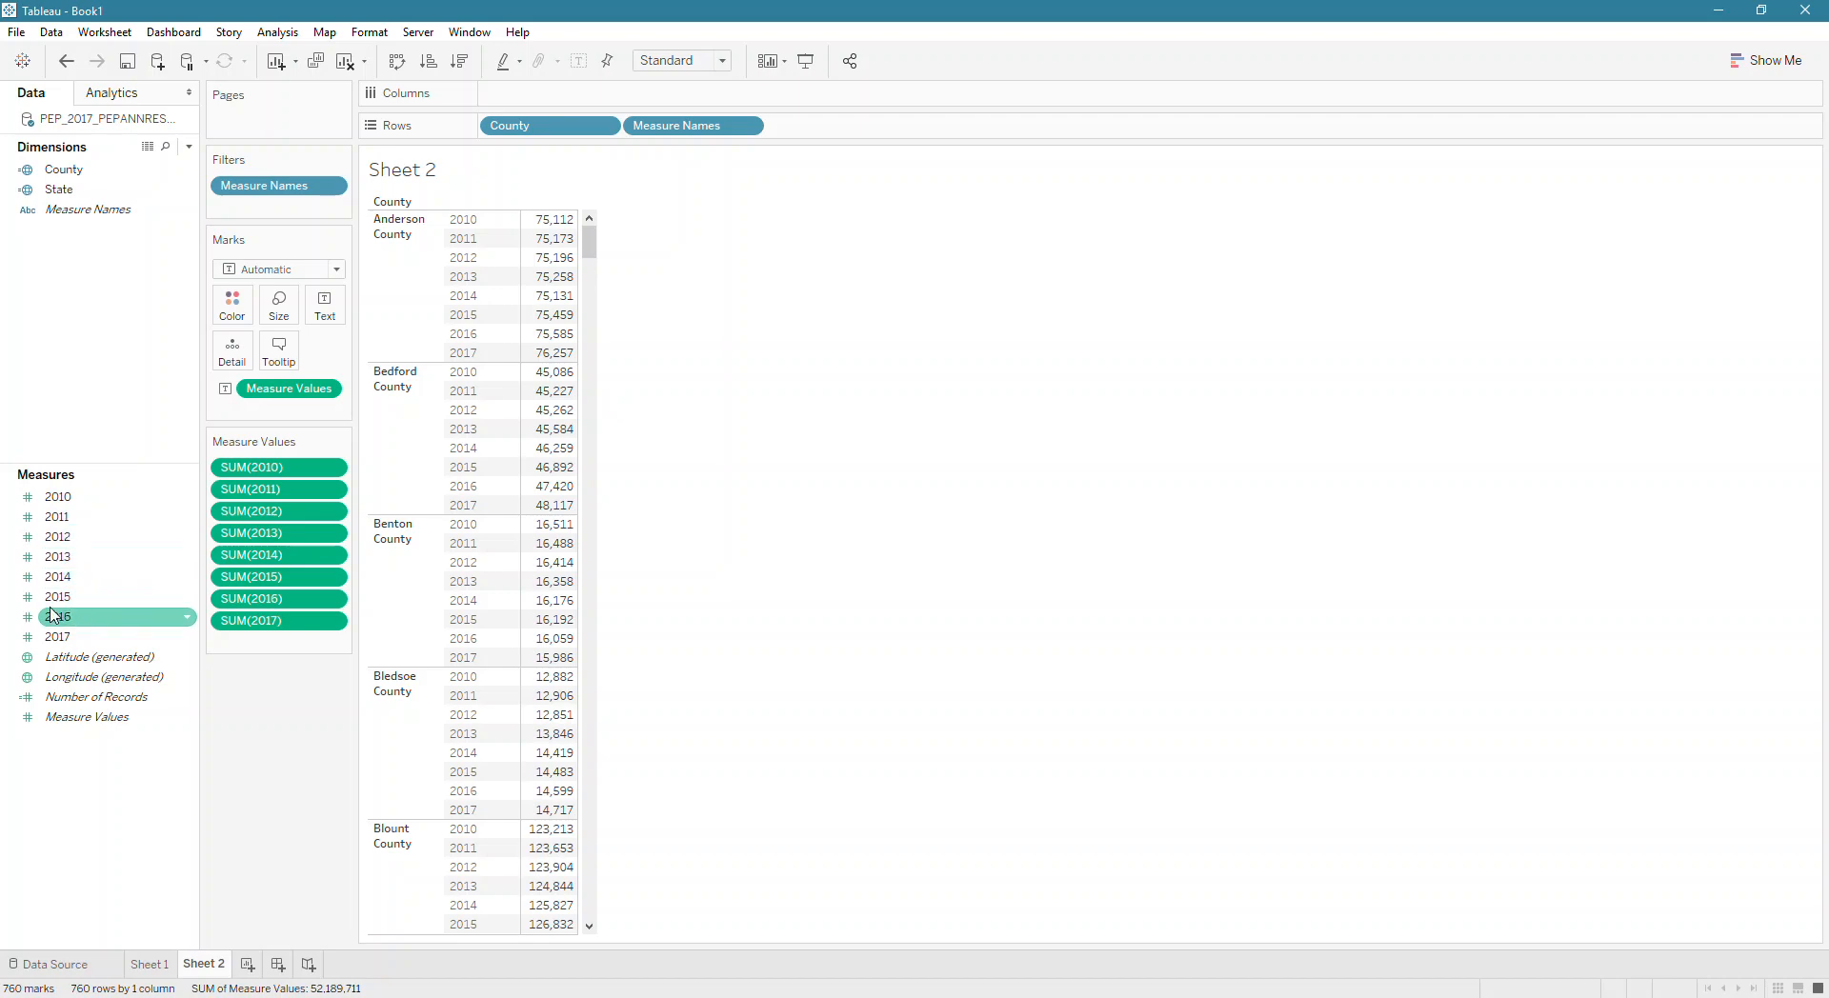
Open the population data source for editing and pivot the 2010 through 2017 columns
right_click(102, 127)
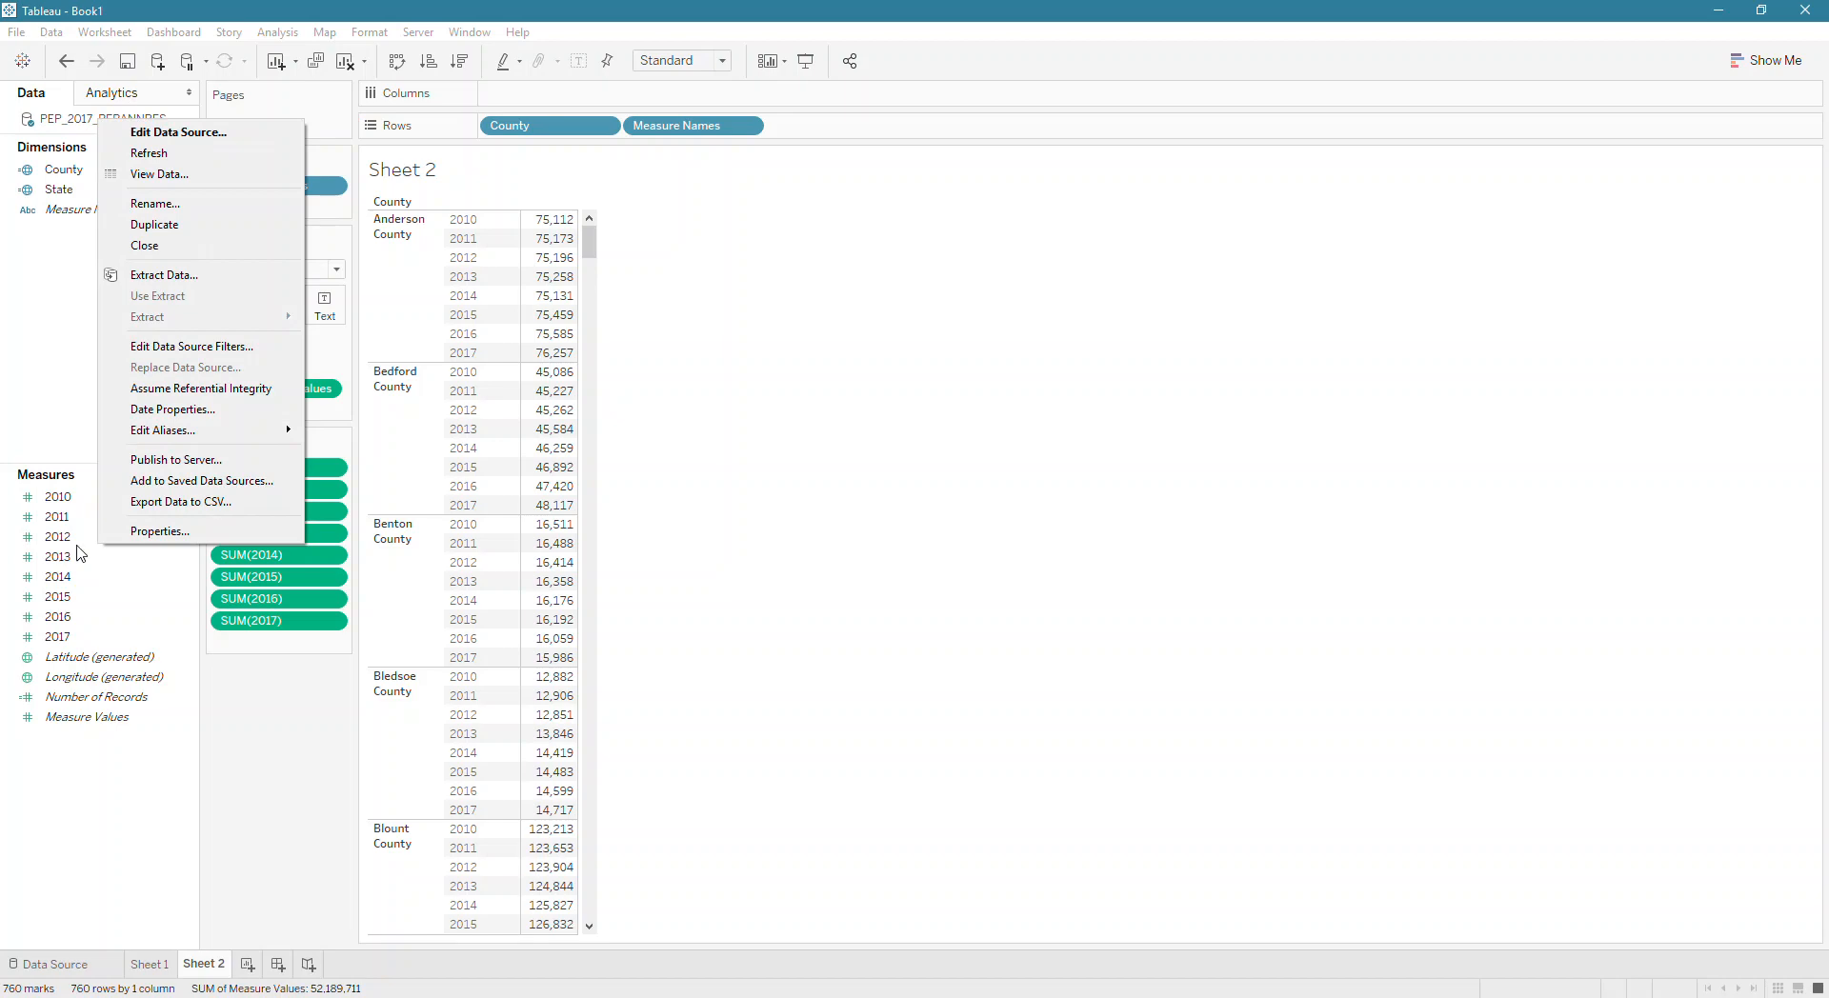
right_click(49, 124)
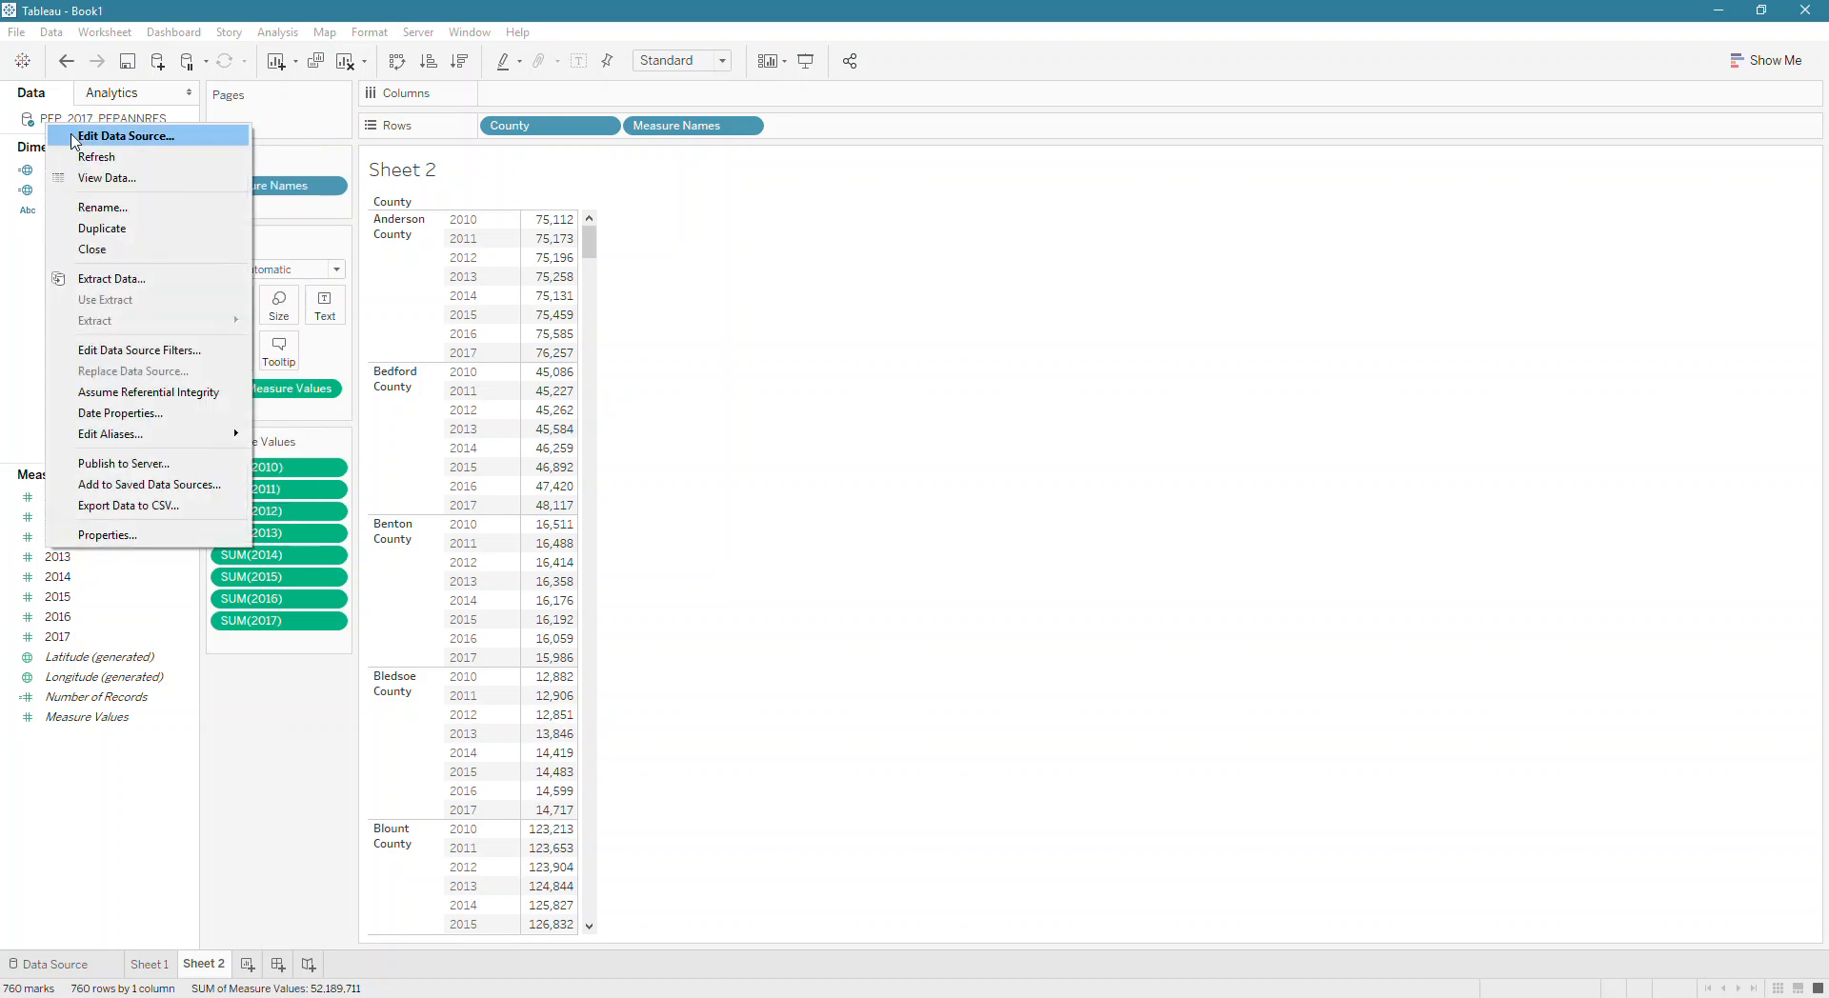
left_click(75, 136)
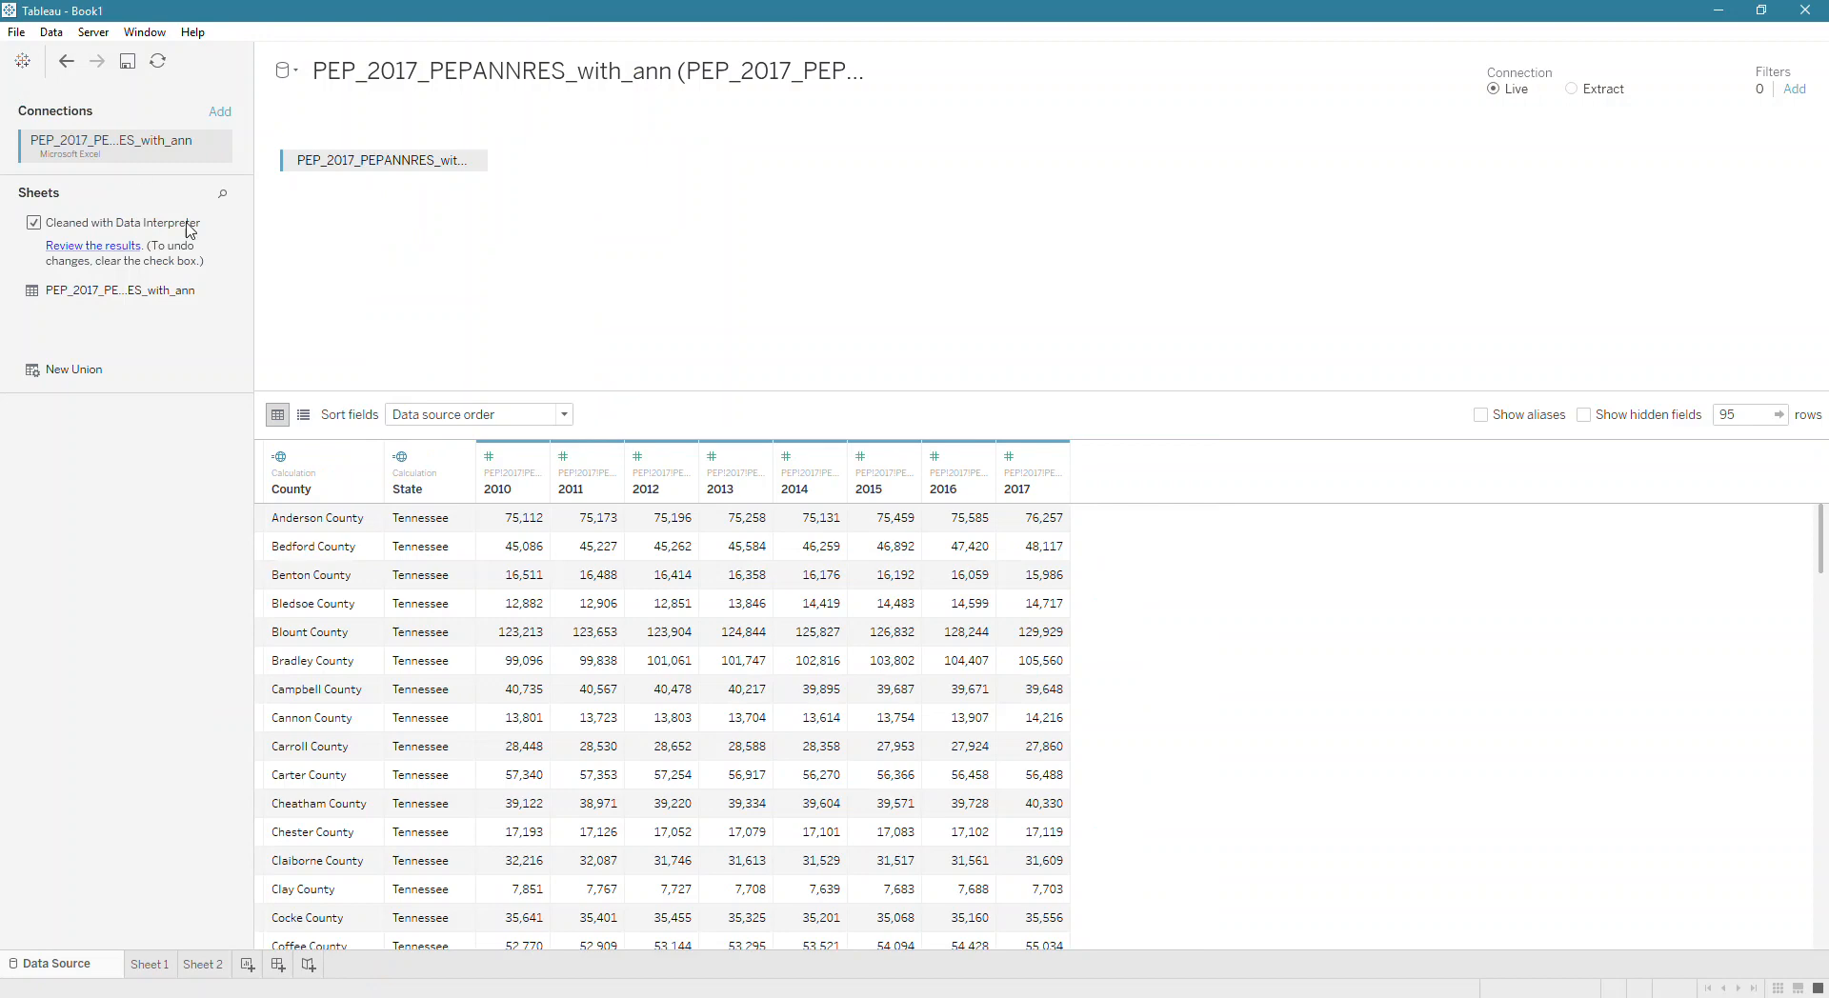
left_click(514, 472)
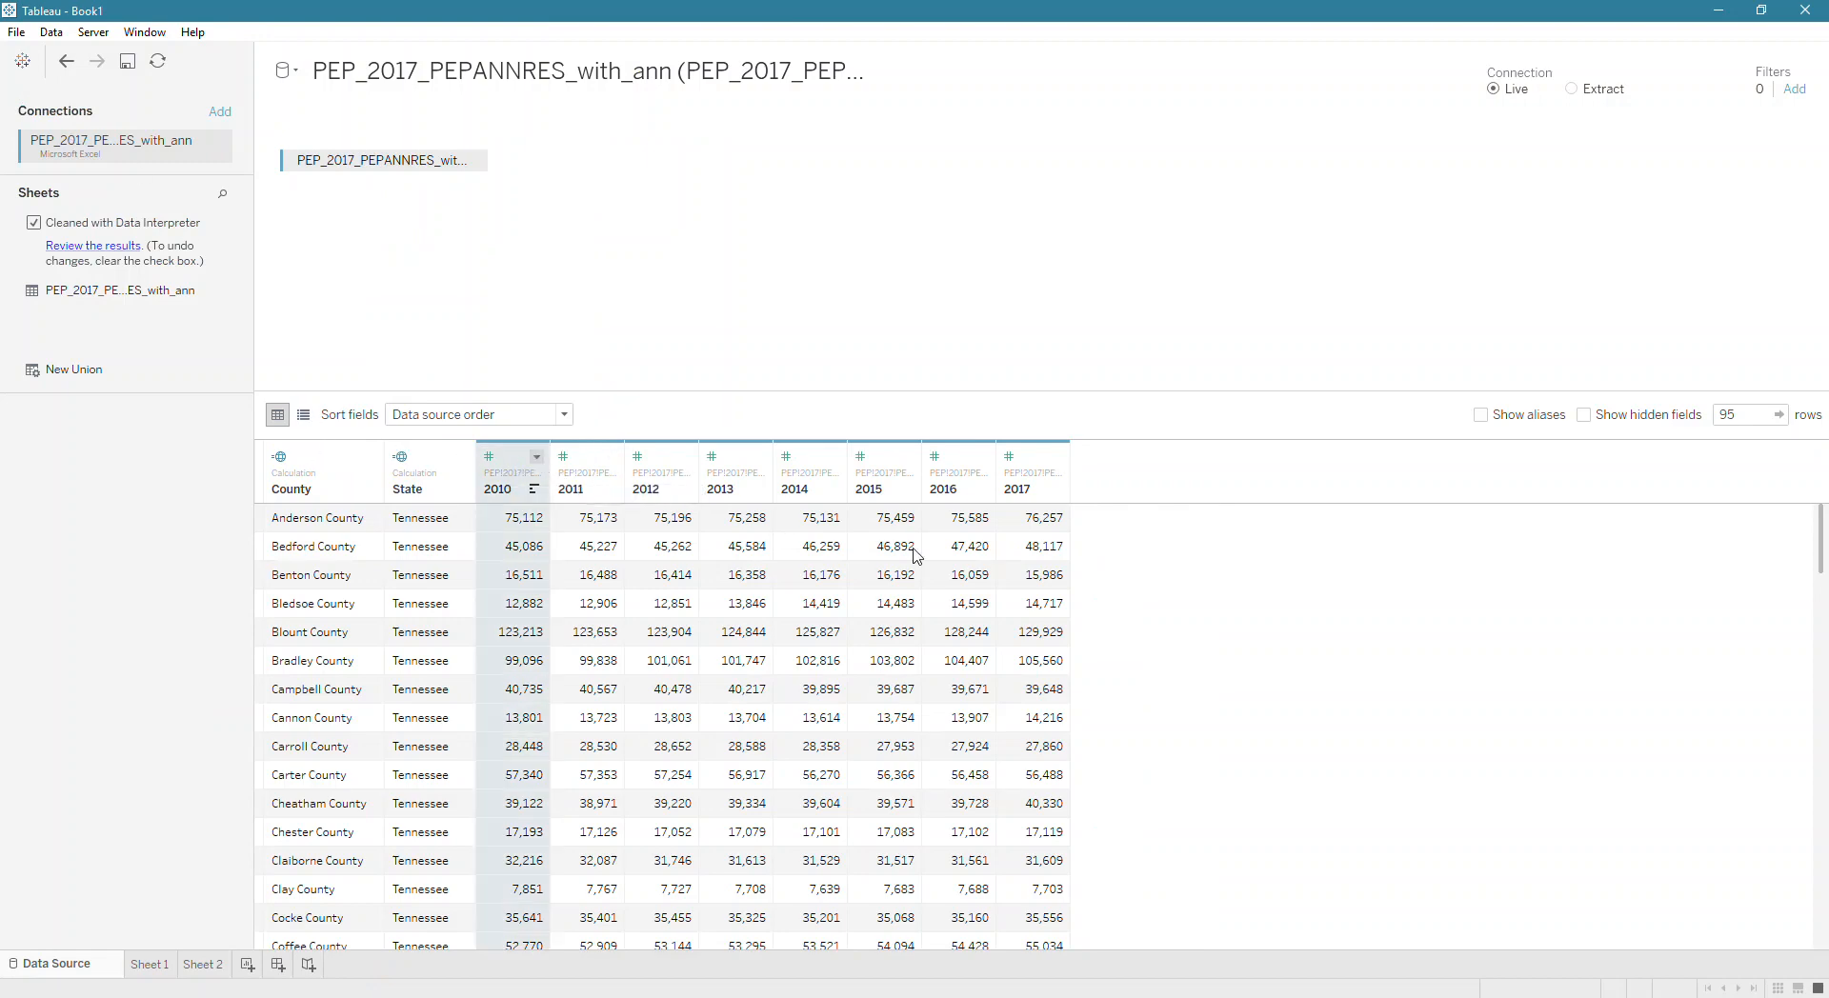
left_click(1044, 466, "shift")
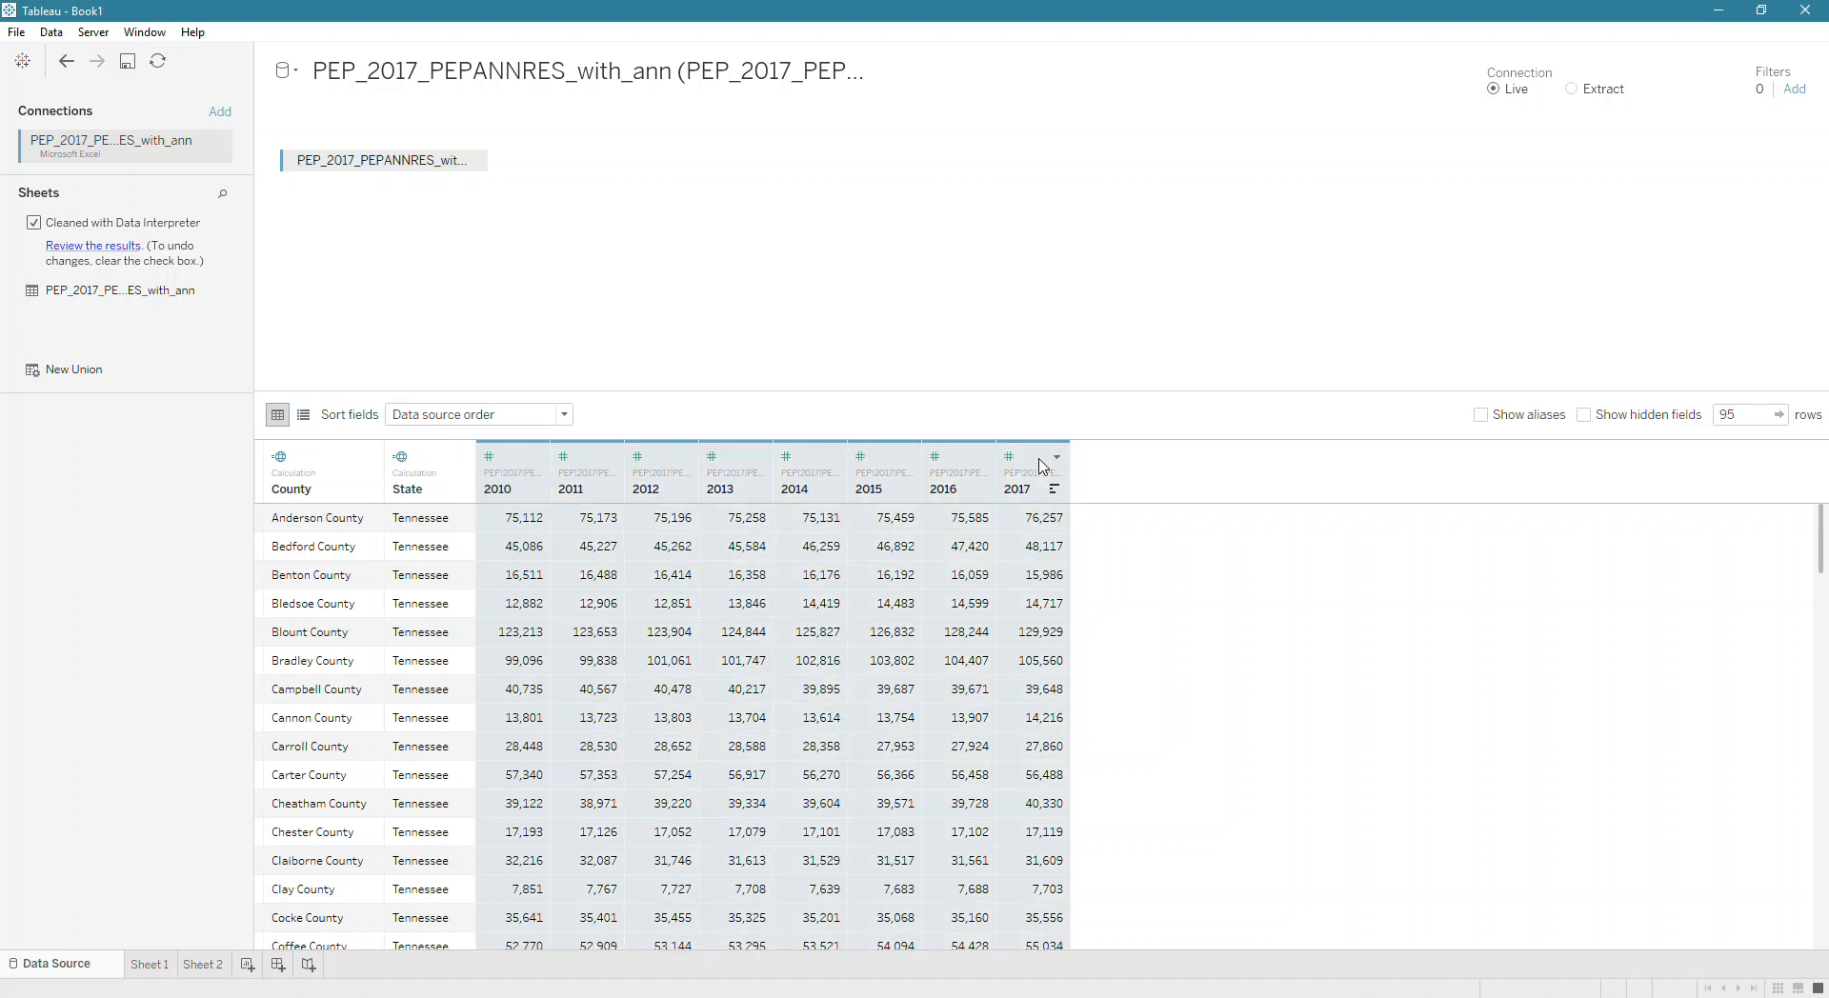
right_click(1043, 466)
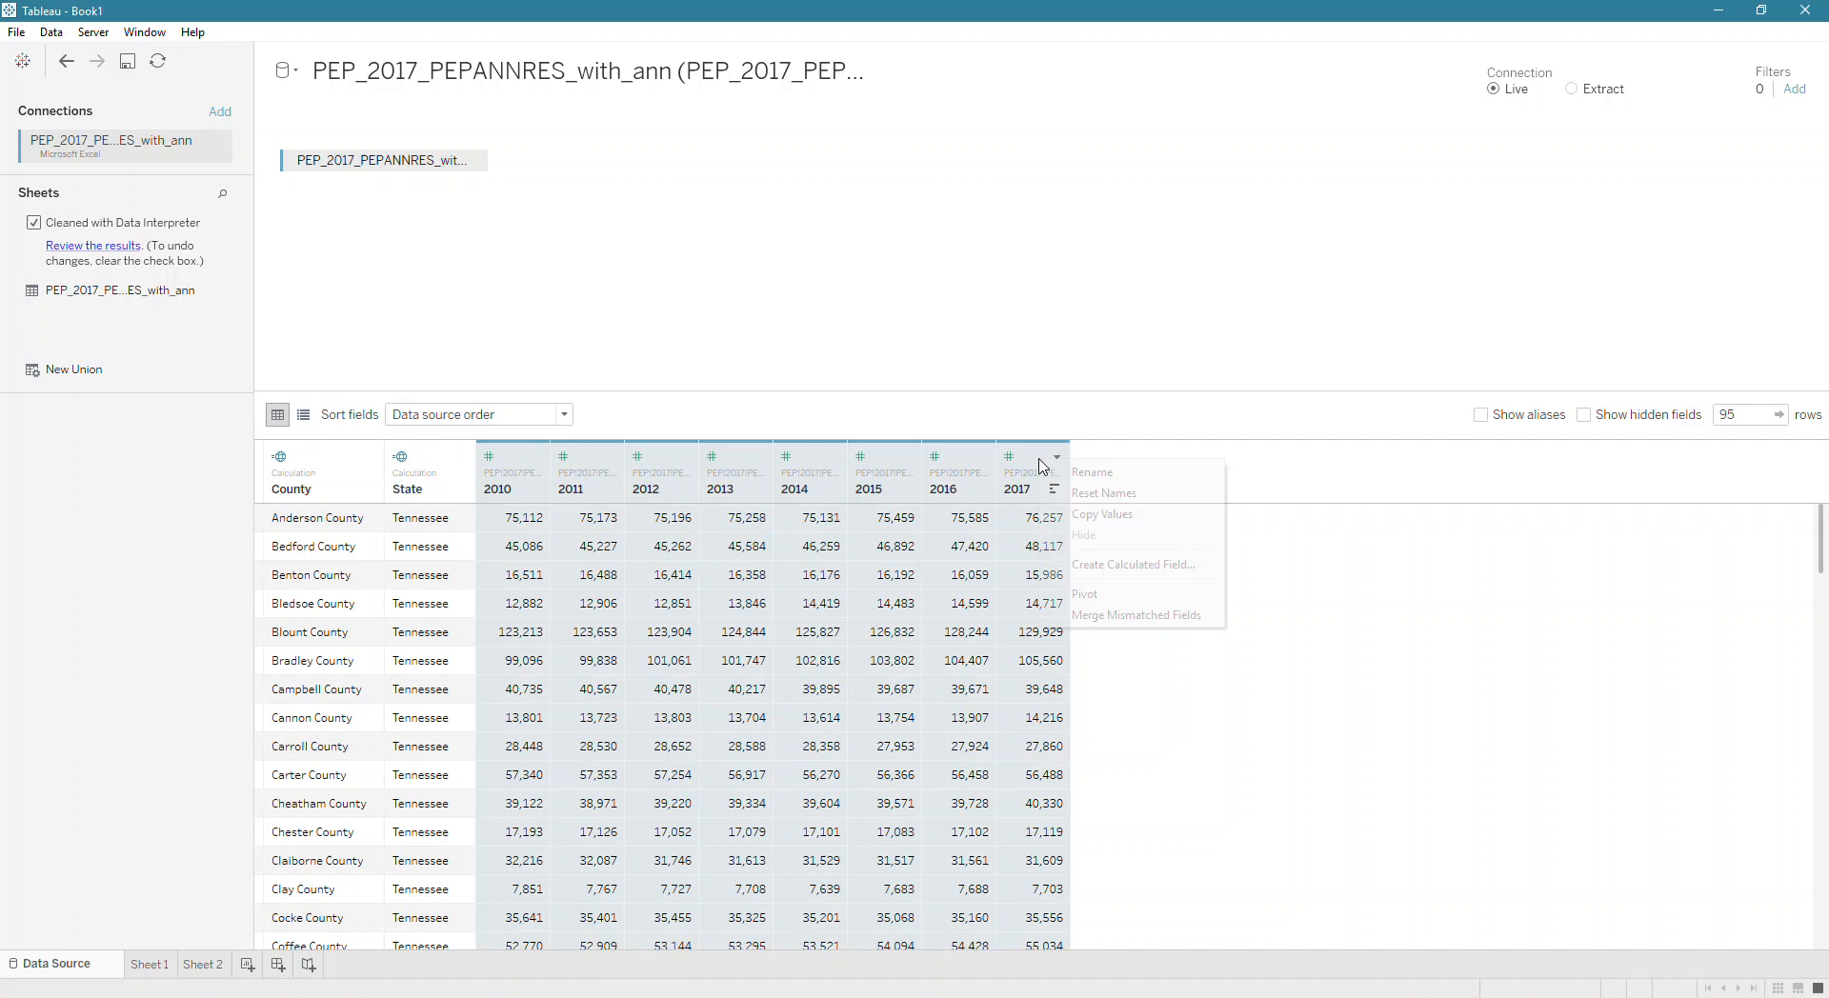
left_click(1085, 595)
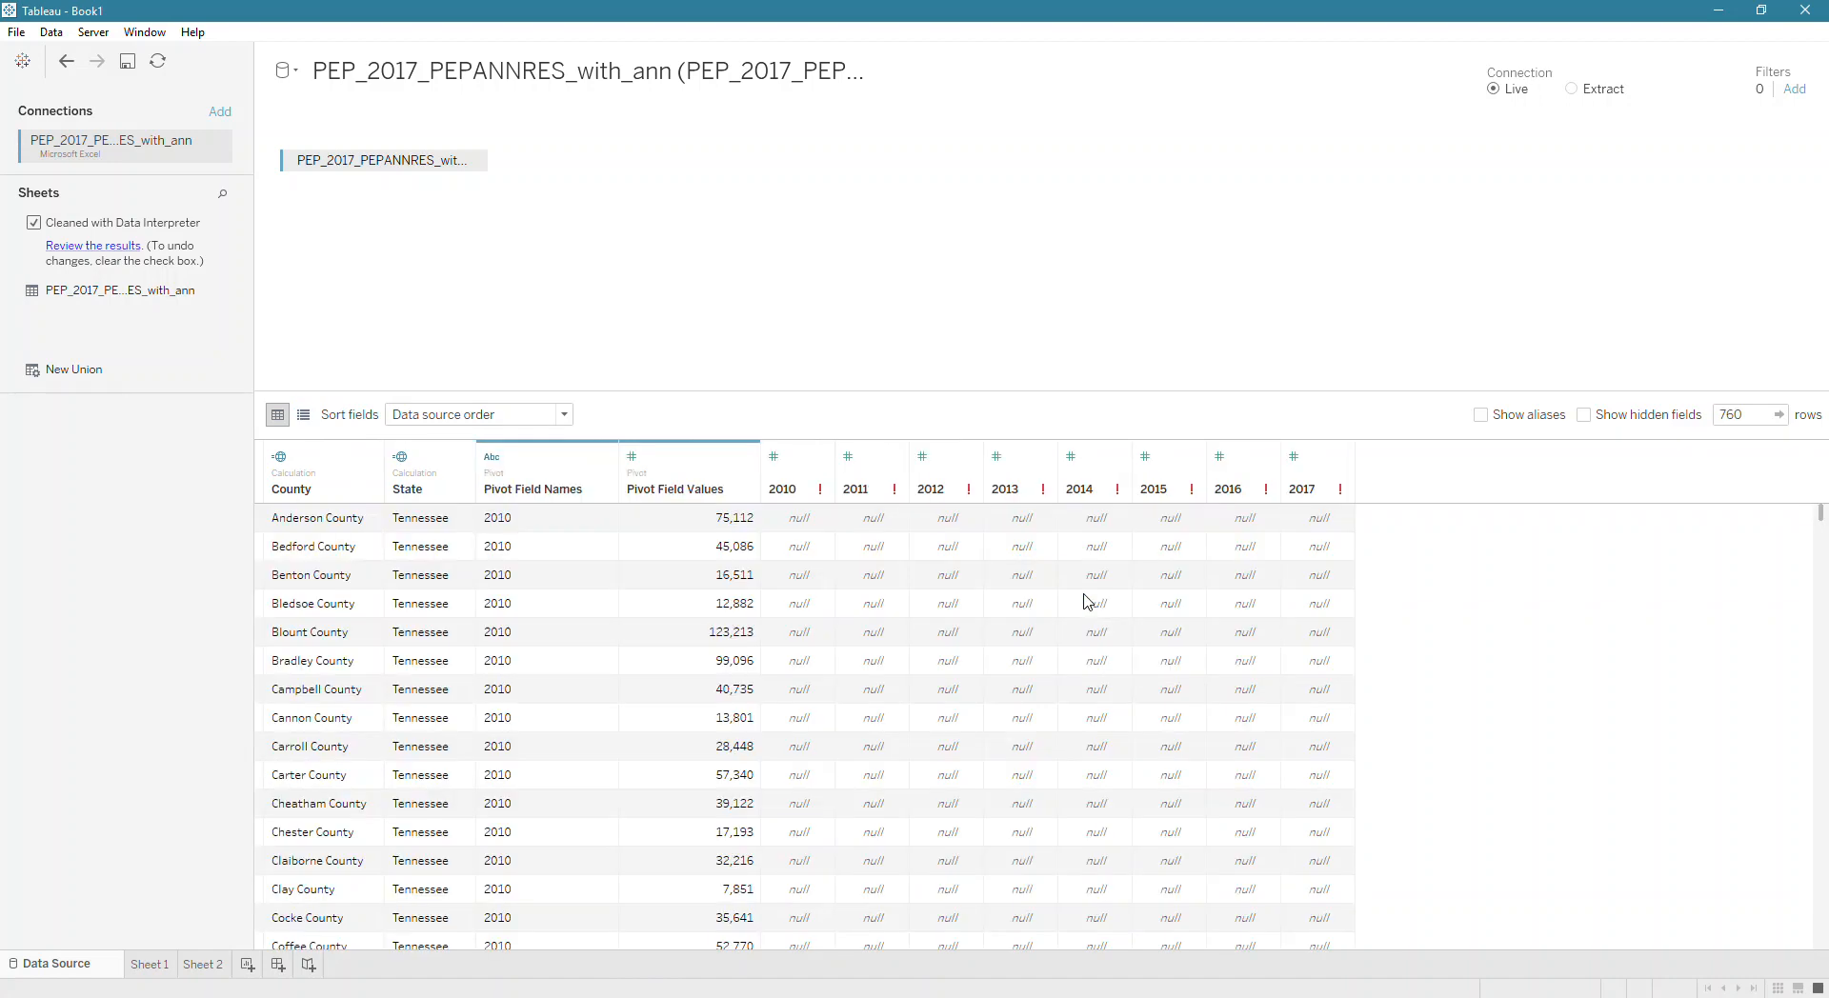
Delete the leftover null fields 2010 through 2017 from the pivoted data source
left_click(813, 458)
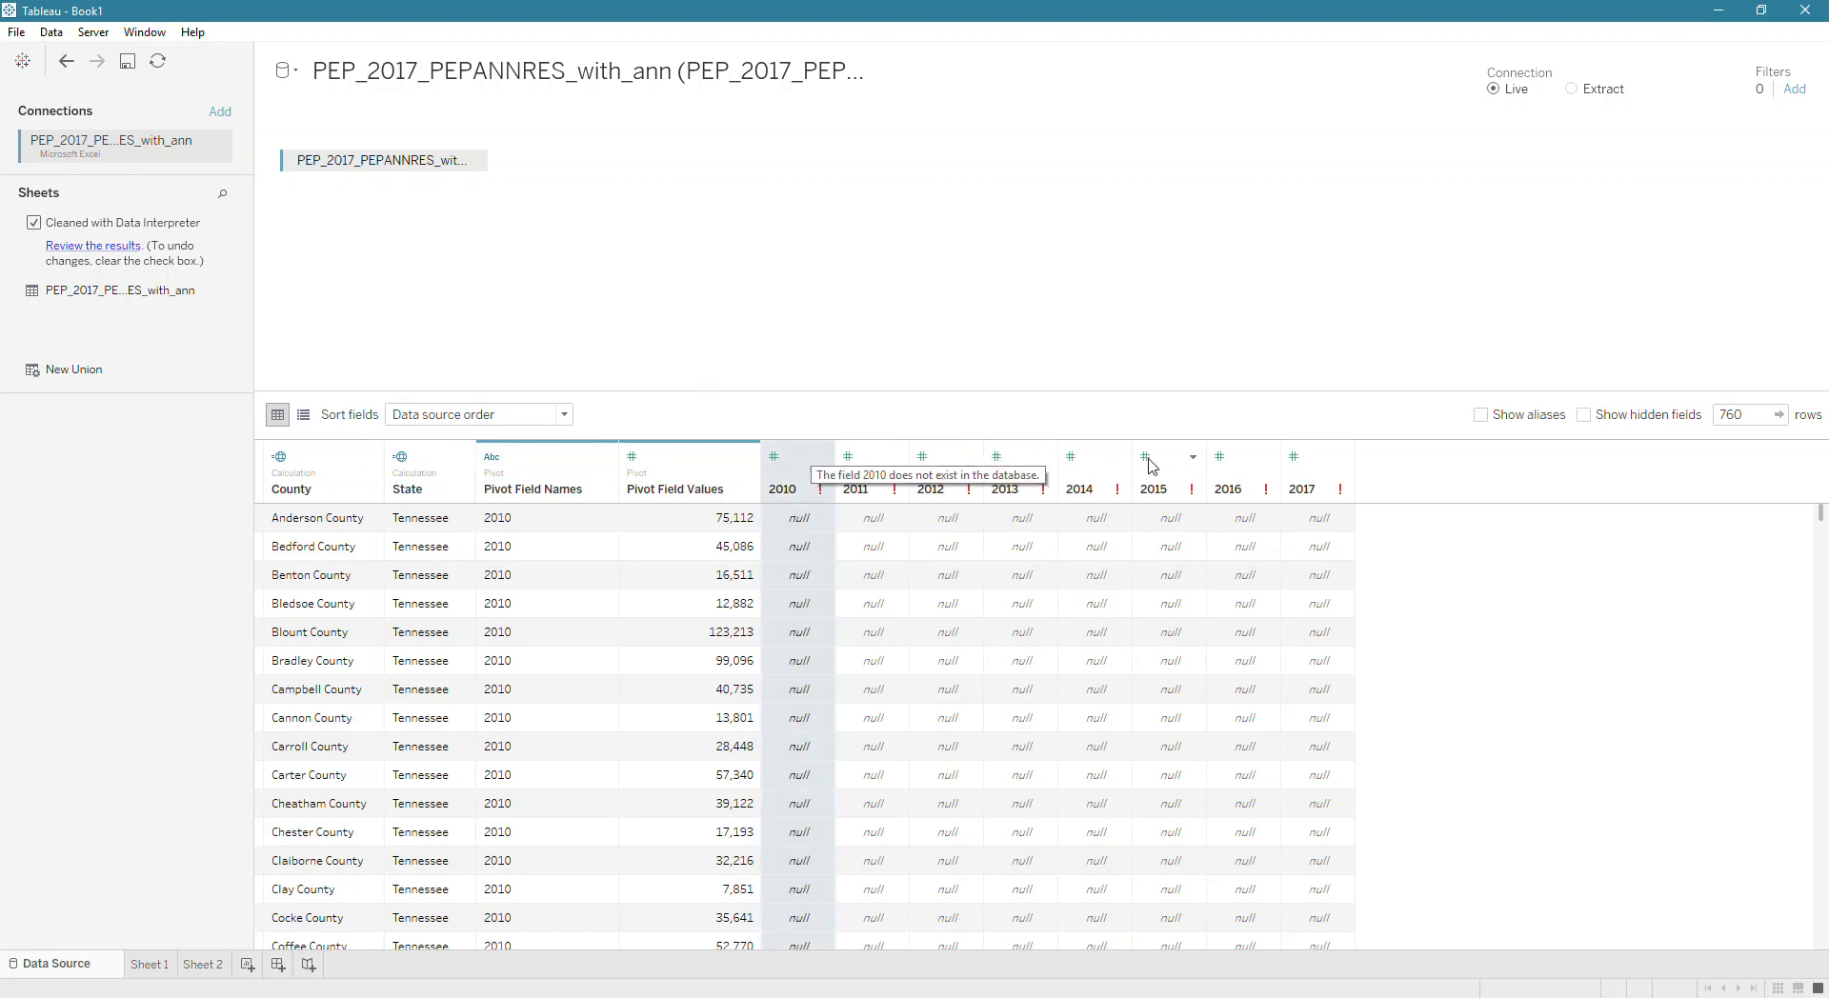
left_click(1332, 461, "shift")
right_click(1331, 461)
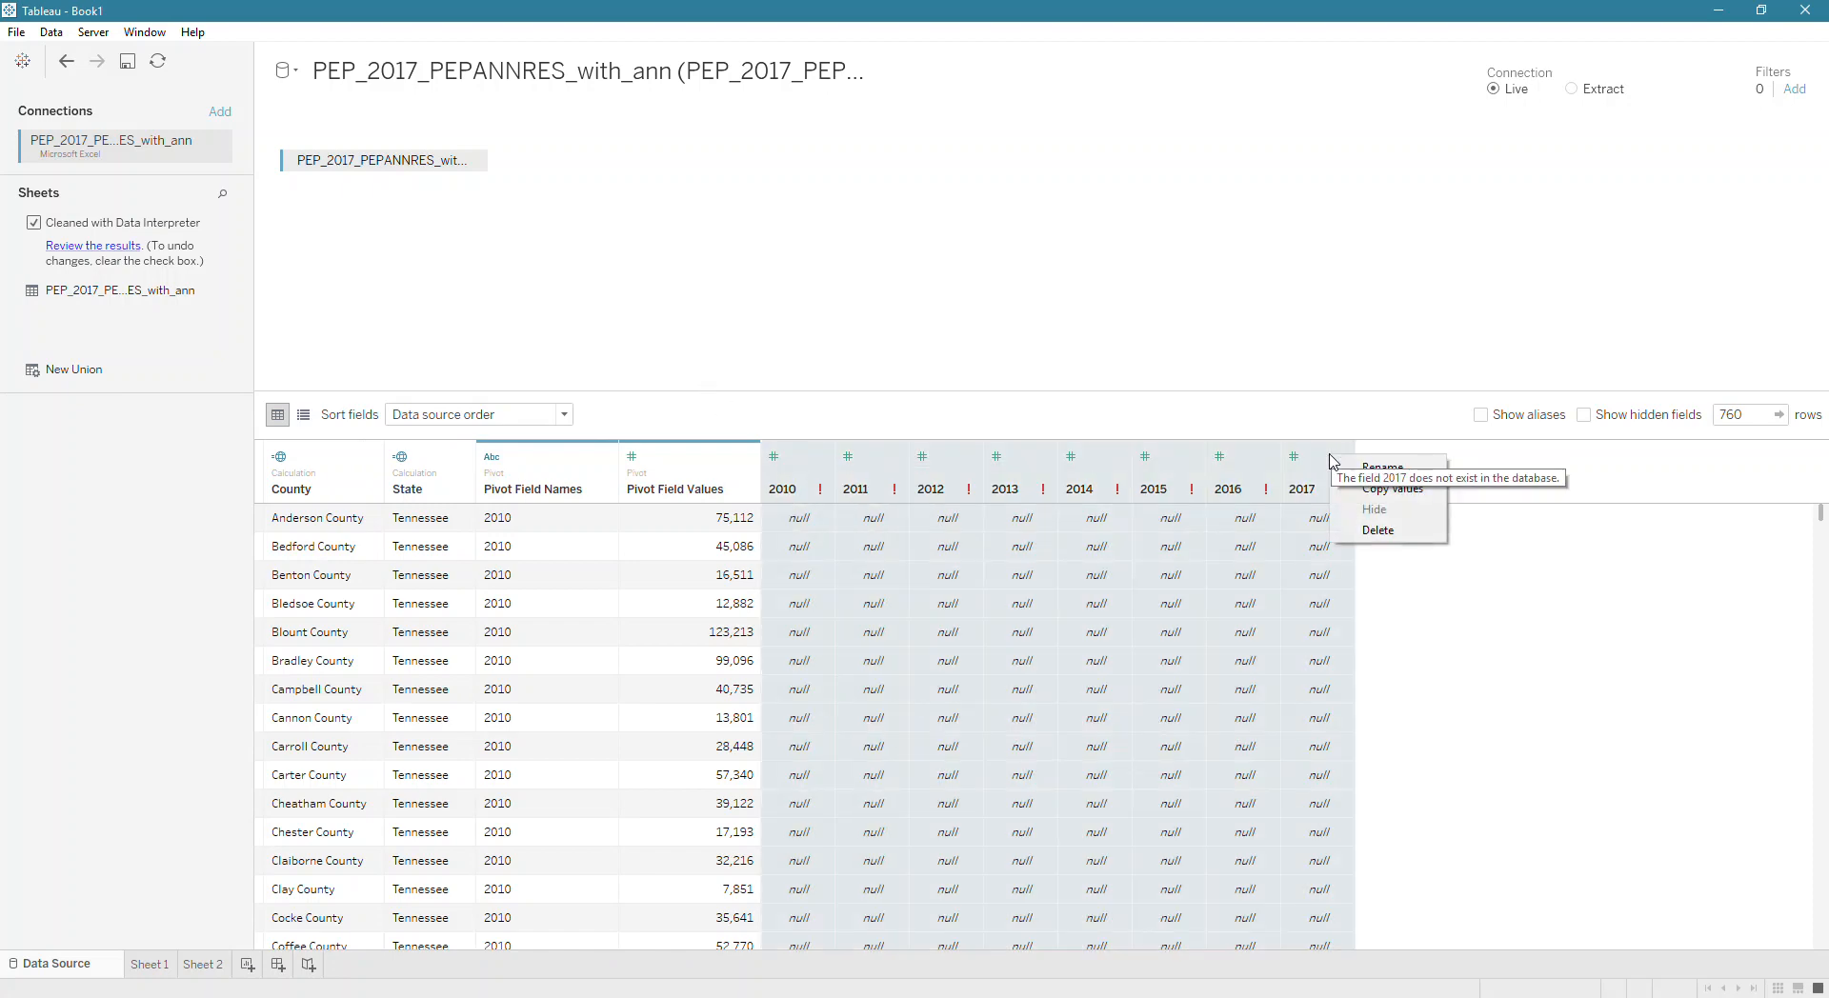
left_click(1377, 531)
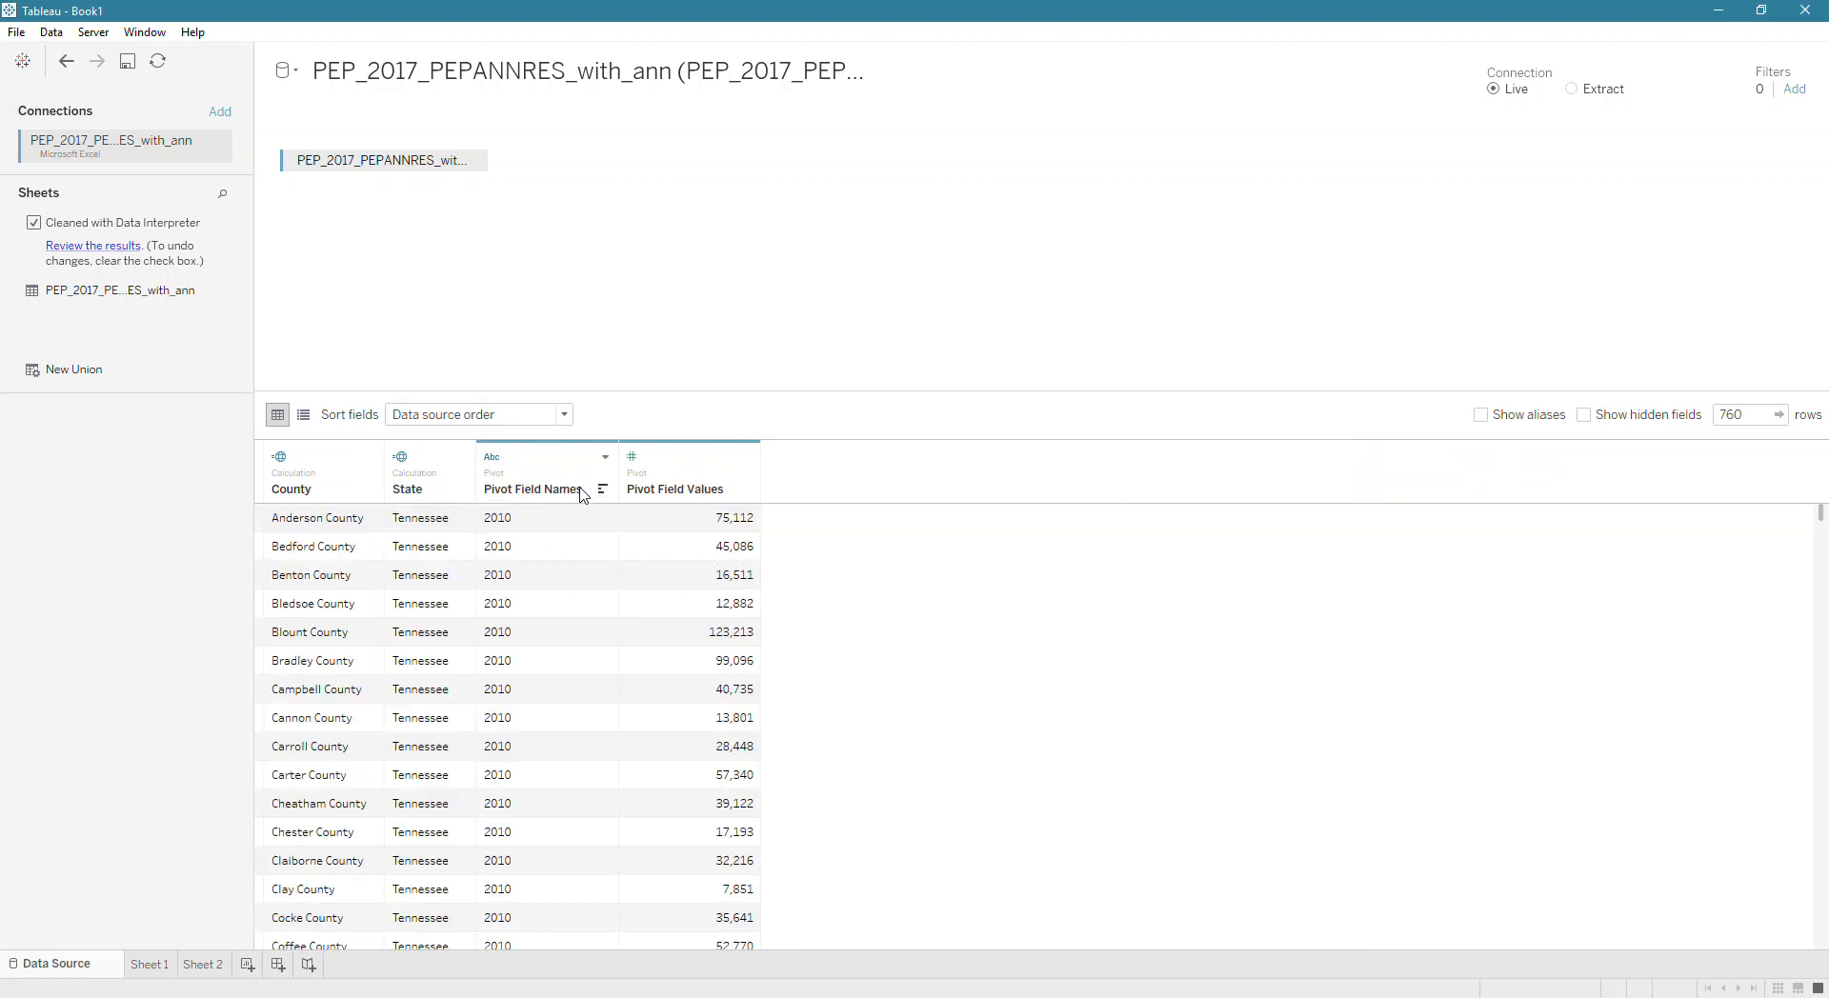
Rename Pivot Field Names as Year and Pivot Field Values as Population
double_click(495, 497)
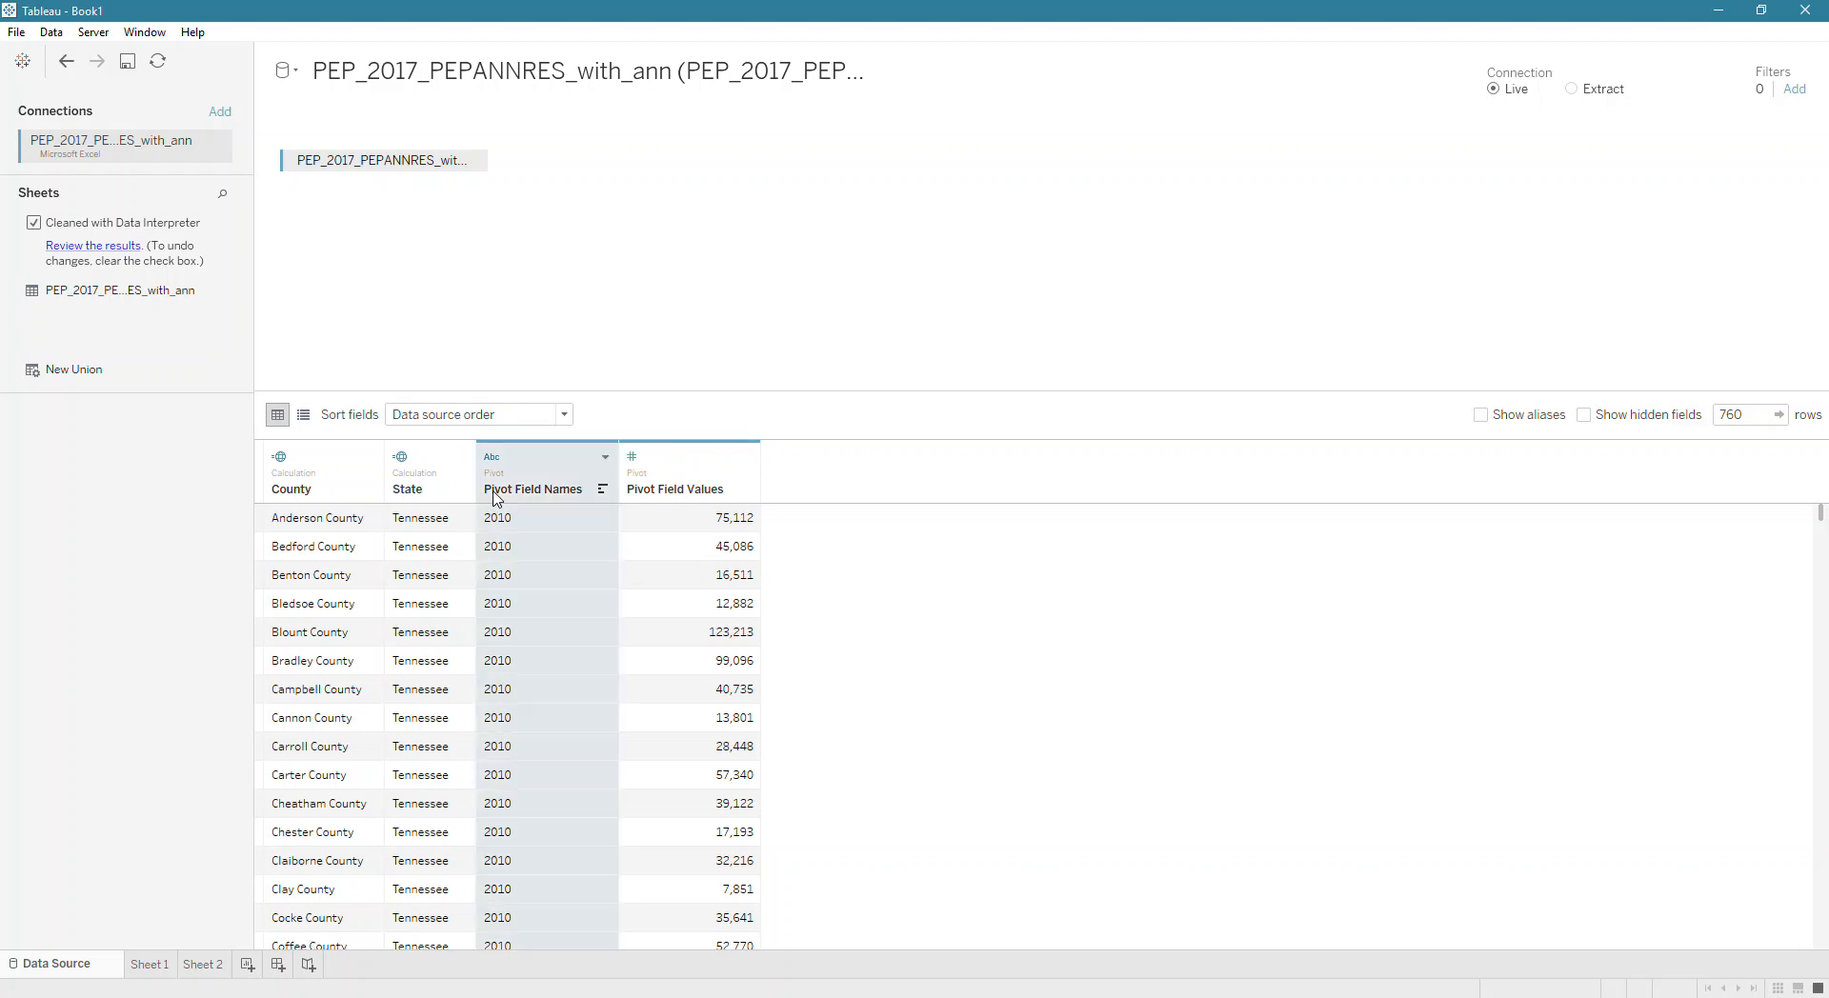
type("Year")
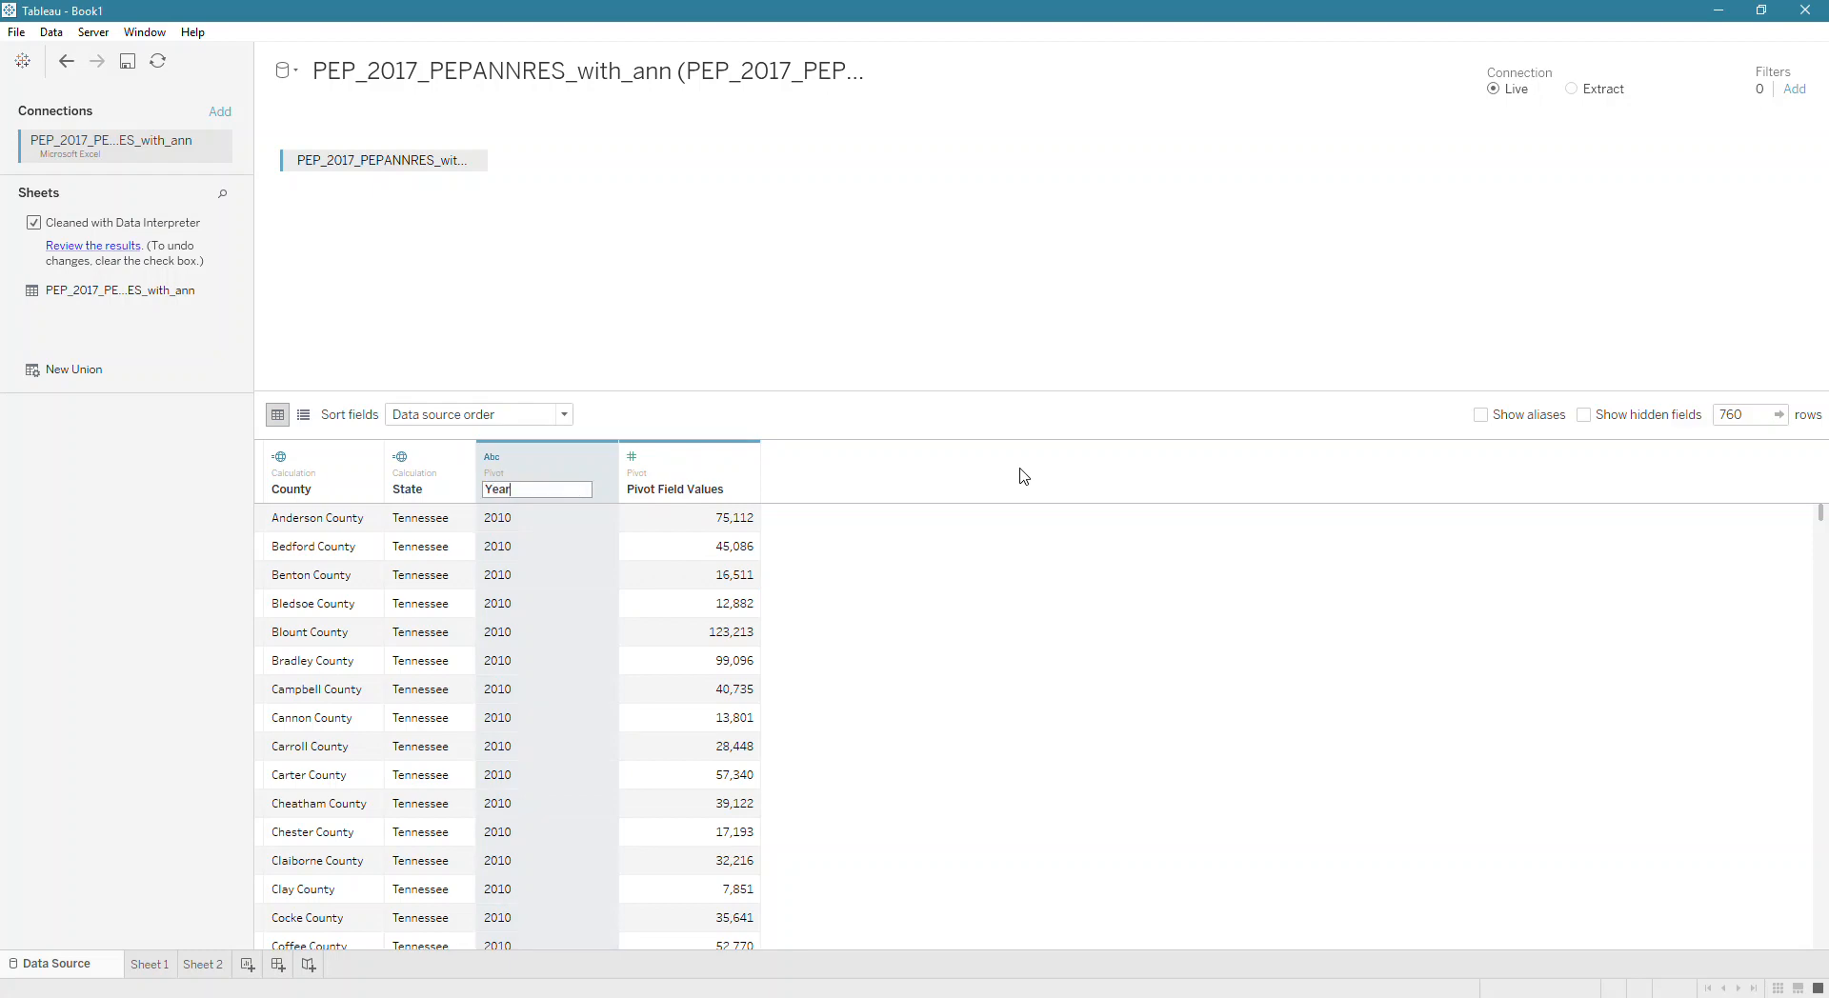
key("Tab")
type("Population")
key("Return")
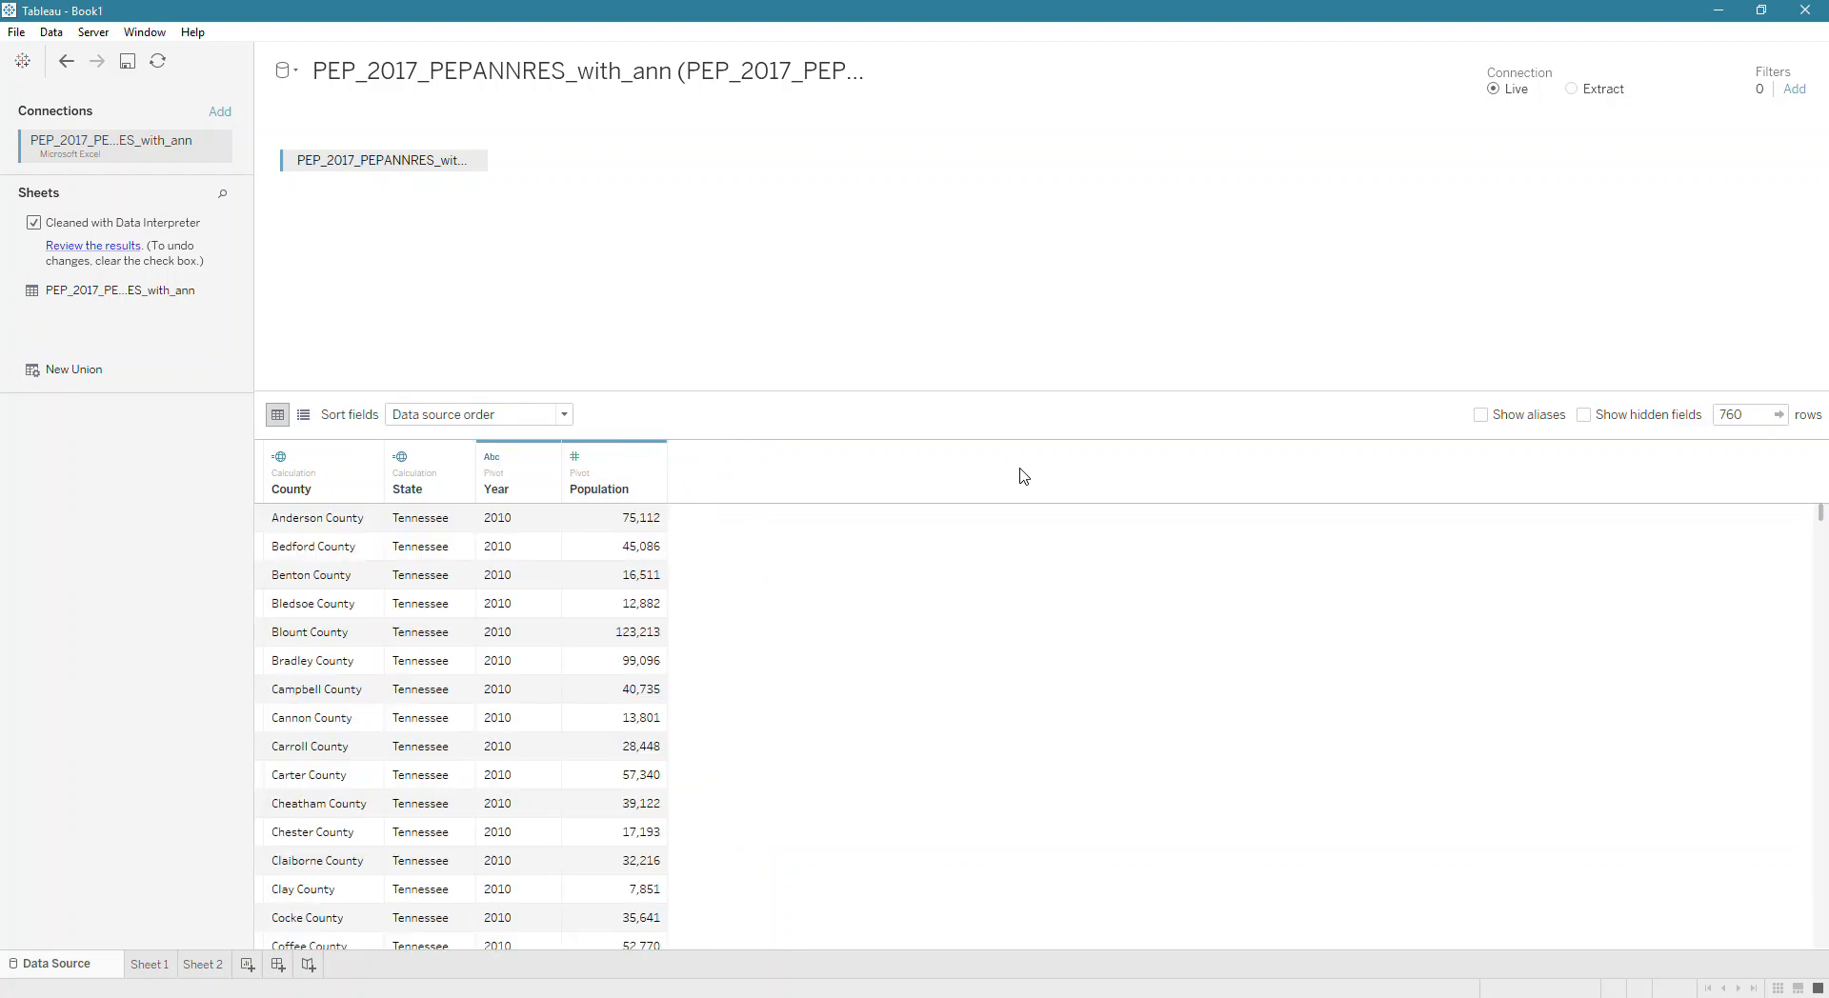
On Sheet 2, remove Measure Values and Measure Names from the view, keeping County on rows
left_click(193, 971)
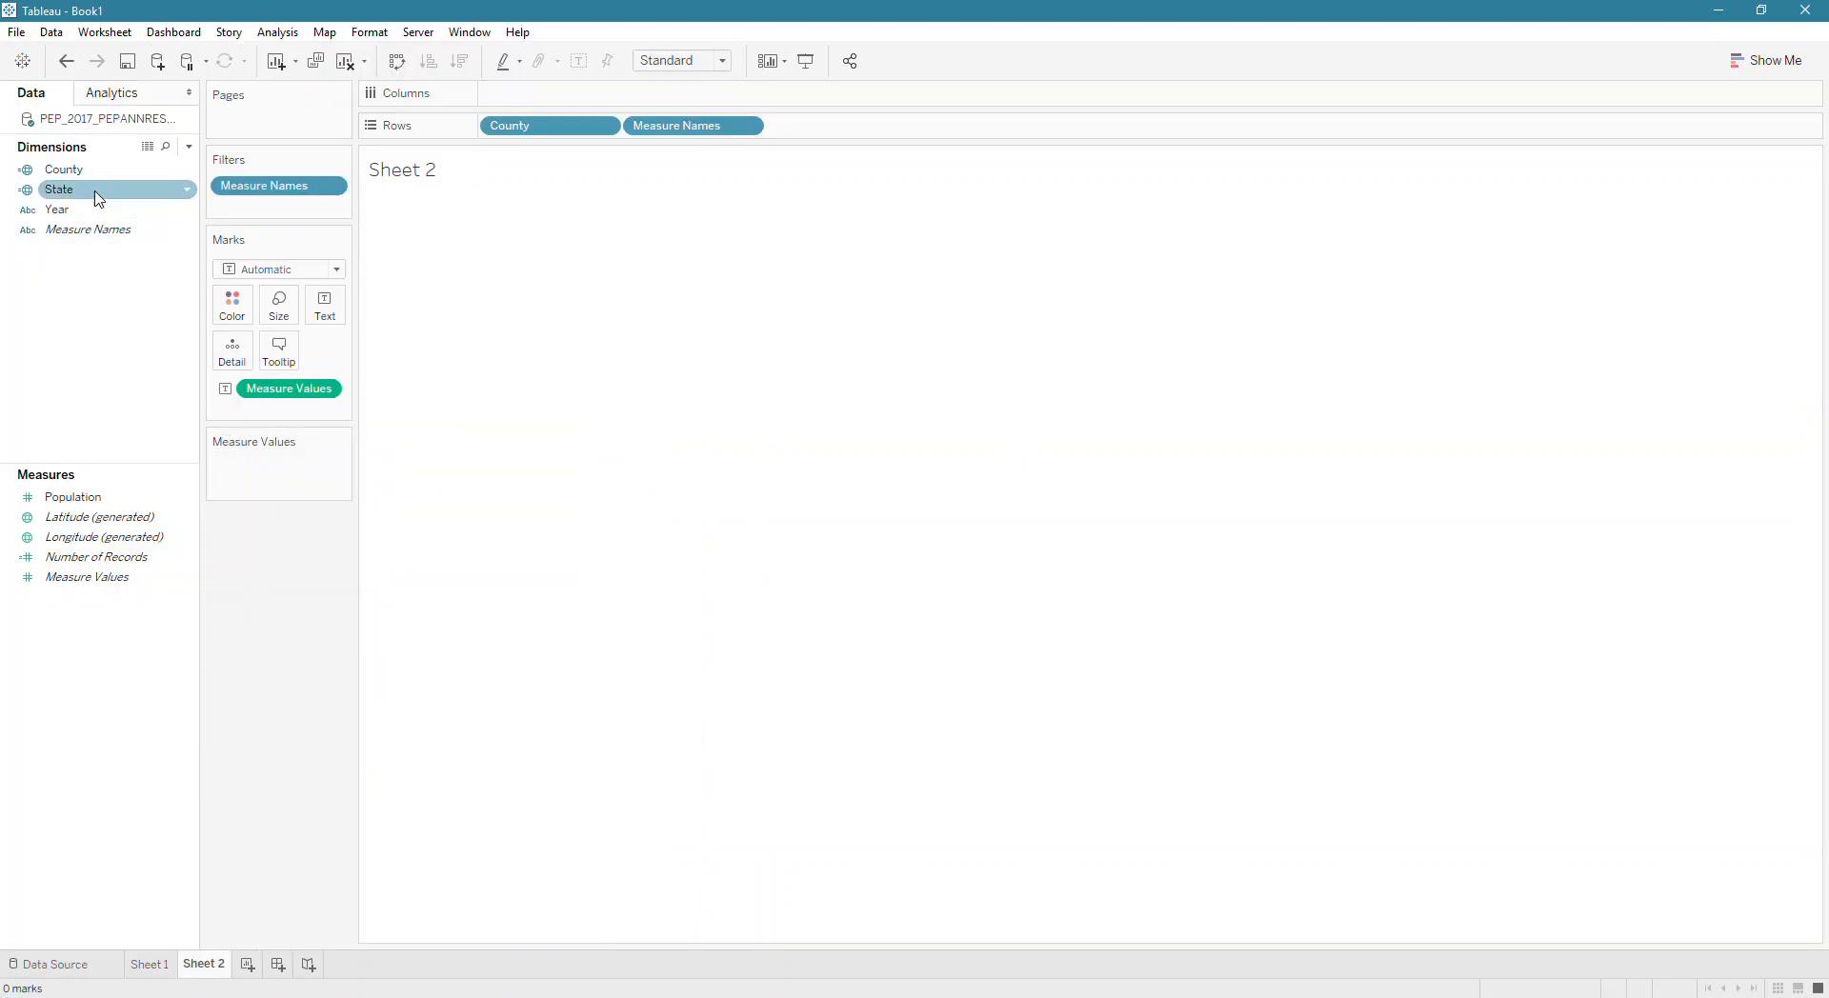
left_click_drag(271, 390, 40, 425)
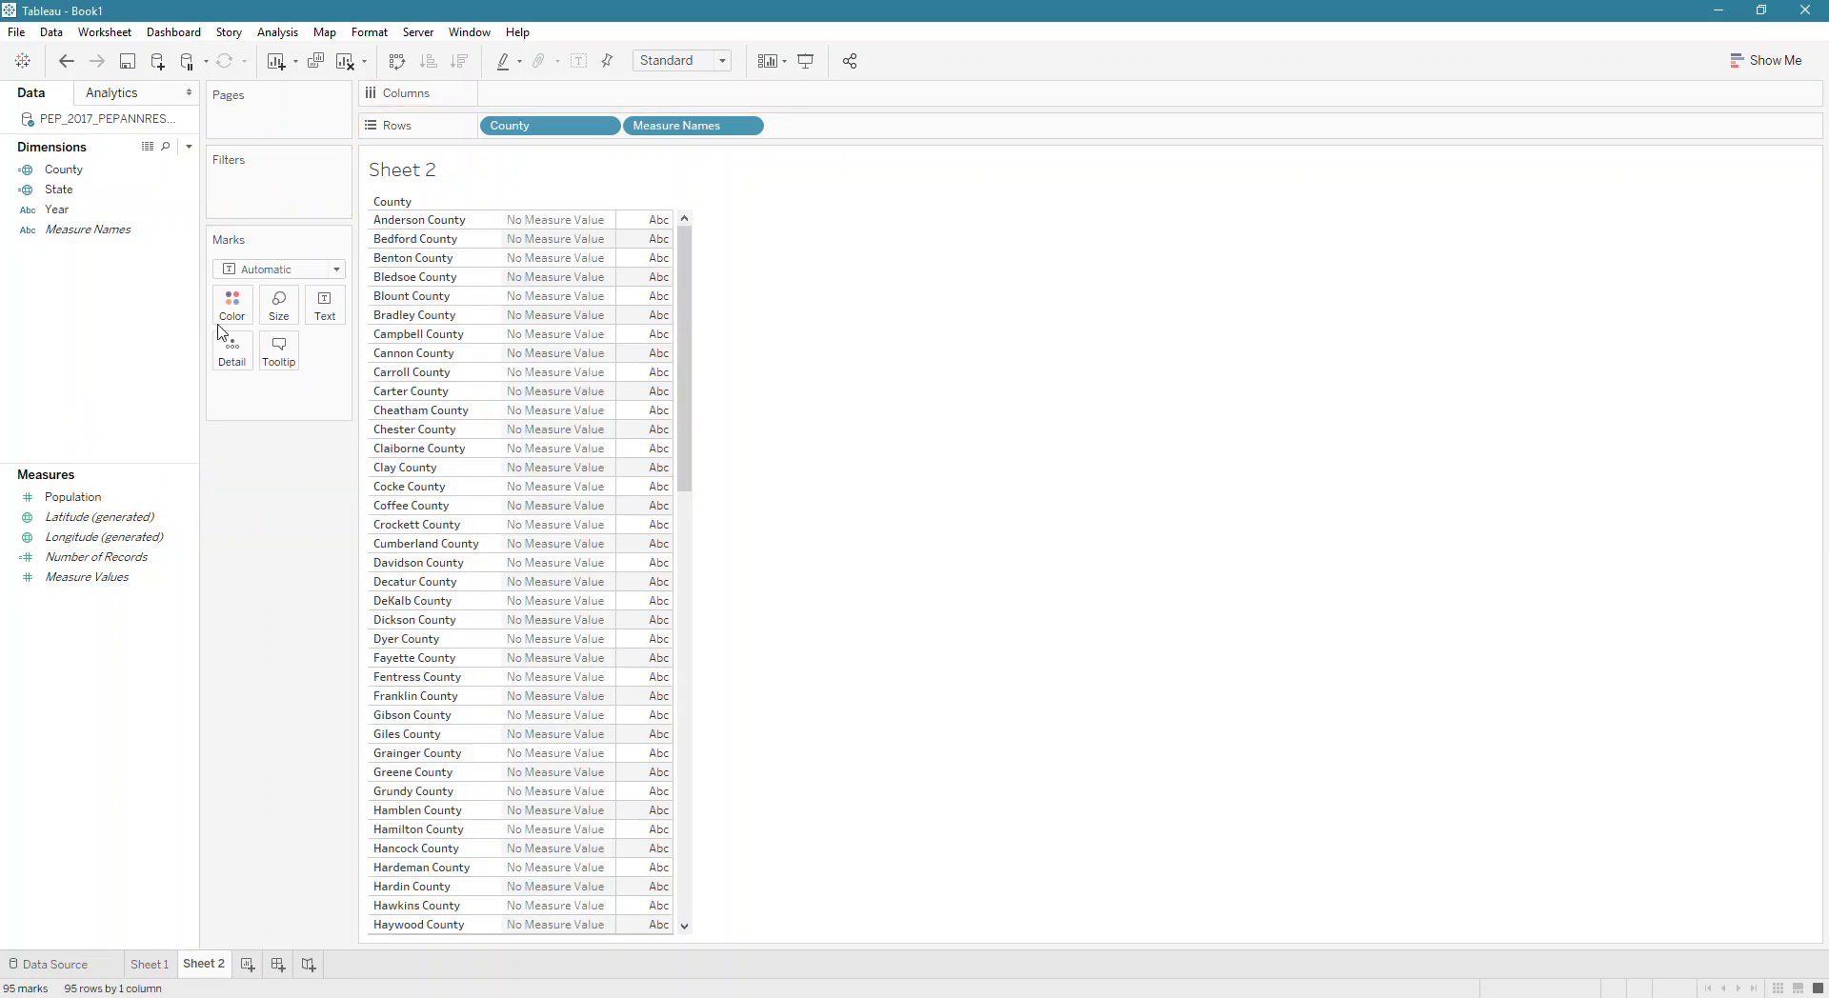
left_click_drag(722, 132, 224, 333)
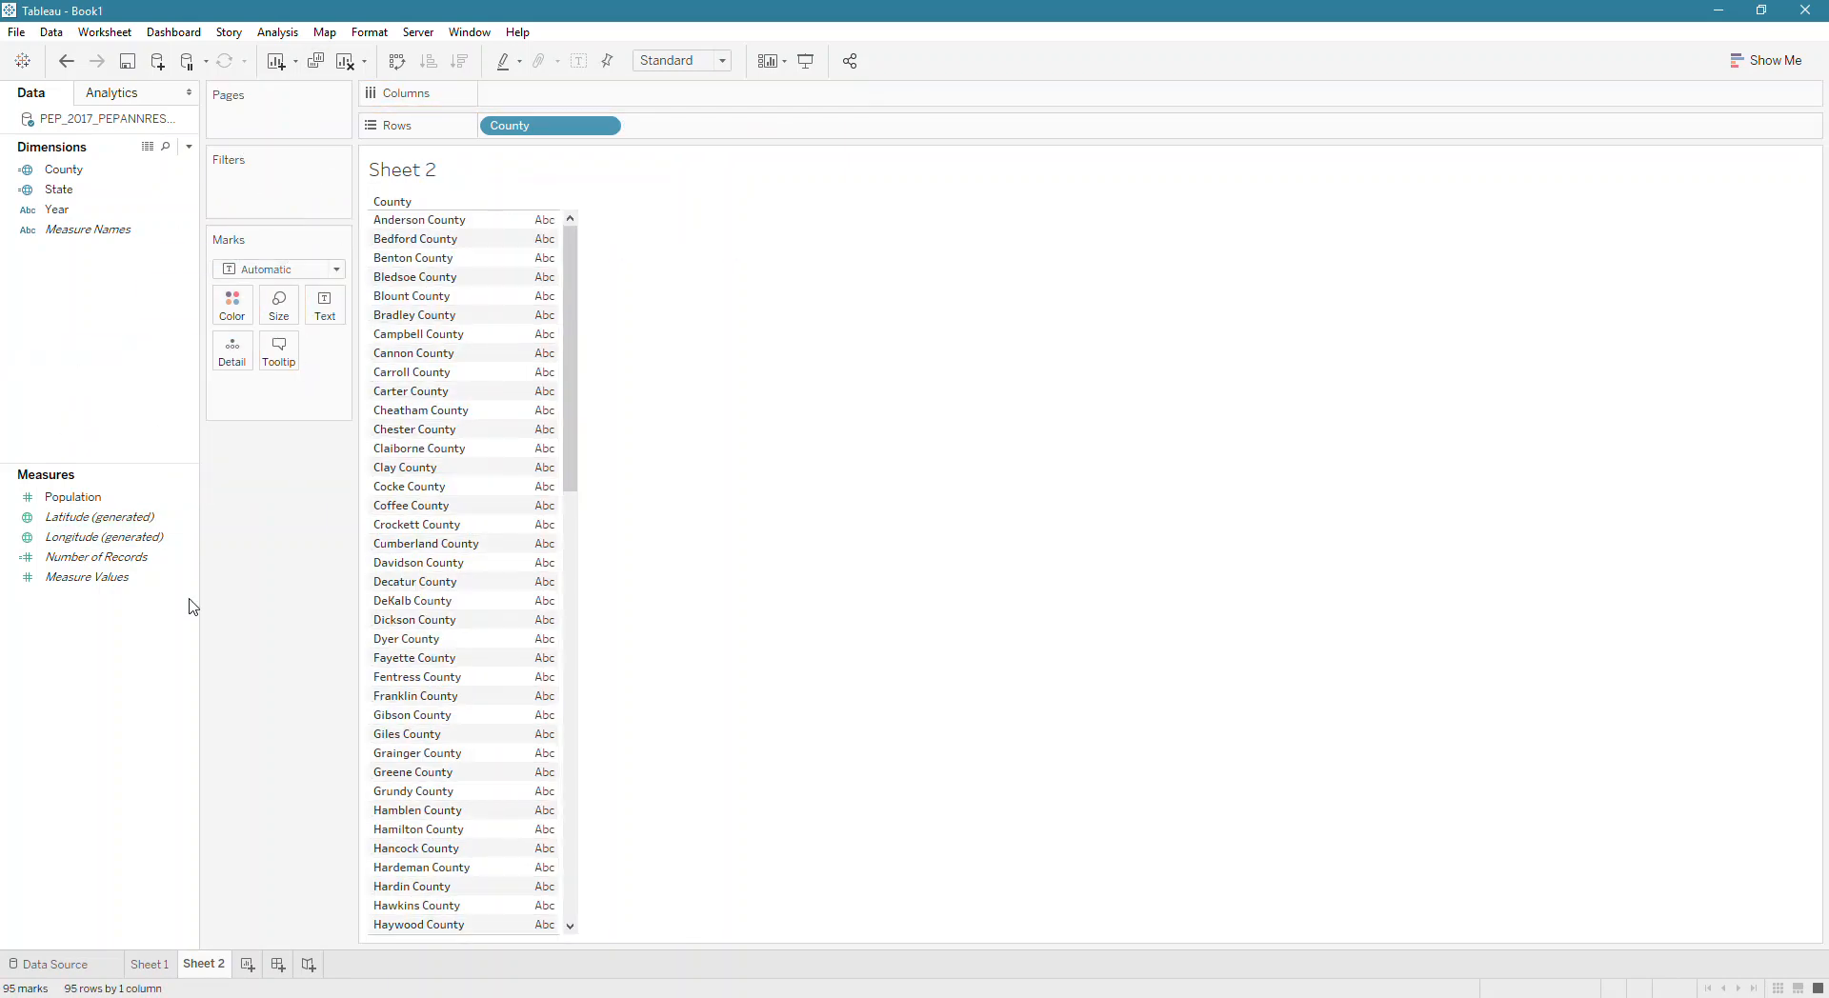
Show Population as the table values for each county, with Year on columns
left_click_drag(55, 501, 498, 315)
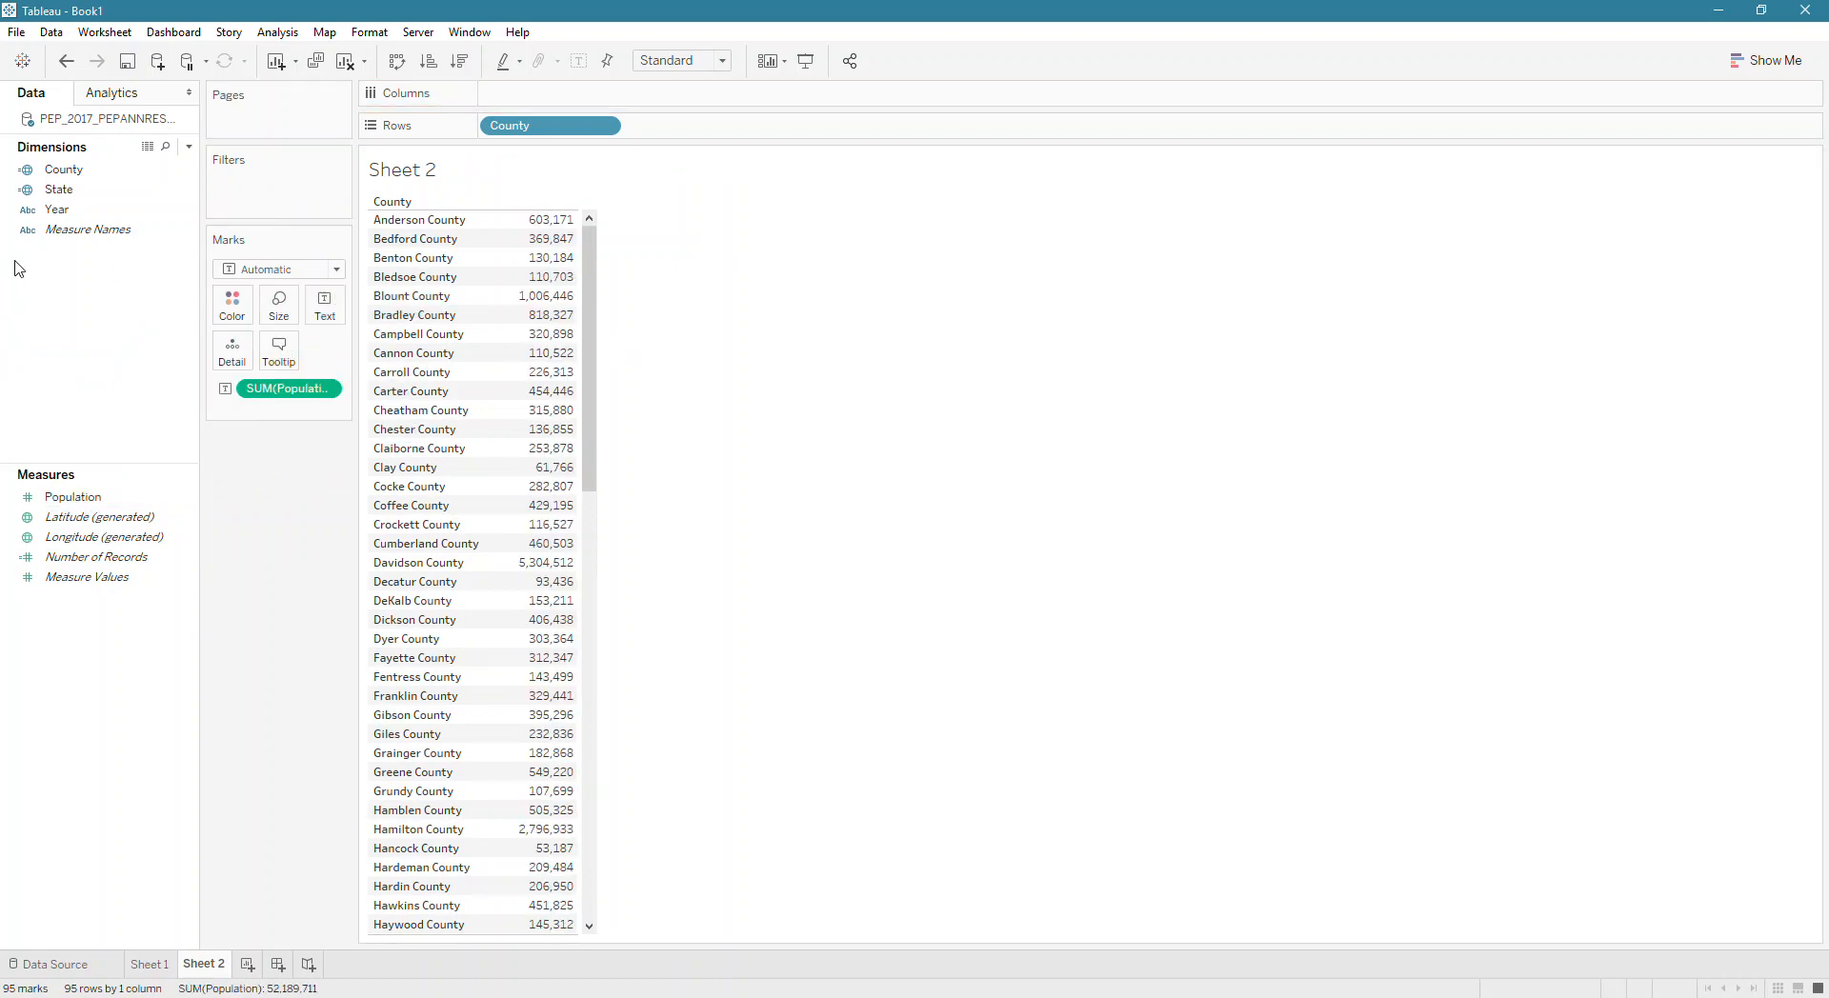
left_click(58, 213)
left_click_drag(58, 214, 669, 93)
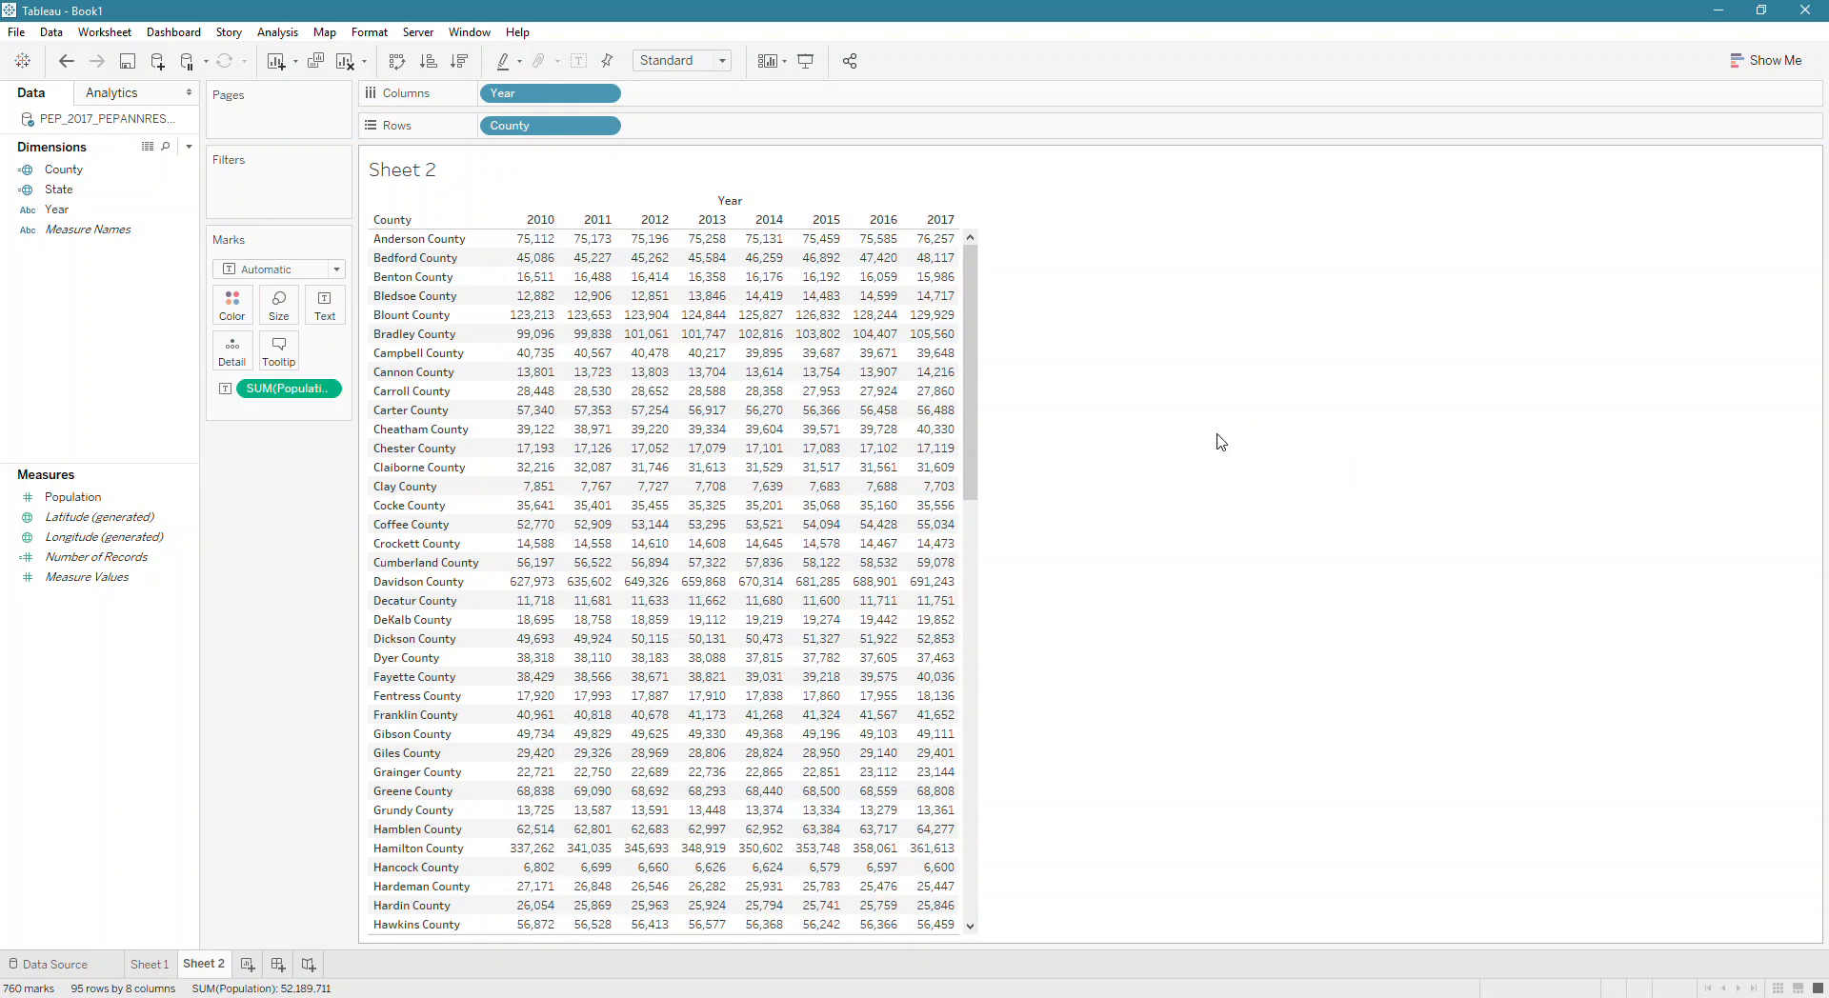
Move Year from columns to rows and remove County to total the population by year
left_click_drag(562, 92, 819, 125)
left_click_drag(534, 126, 53, 390)
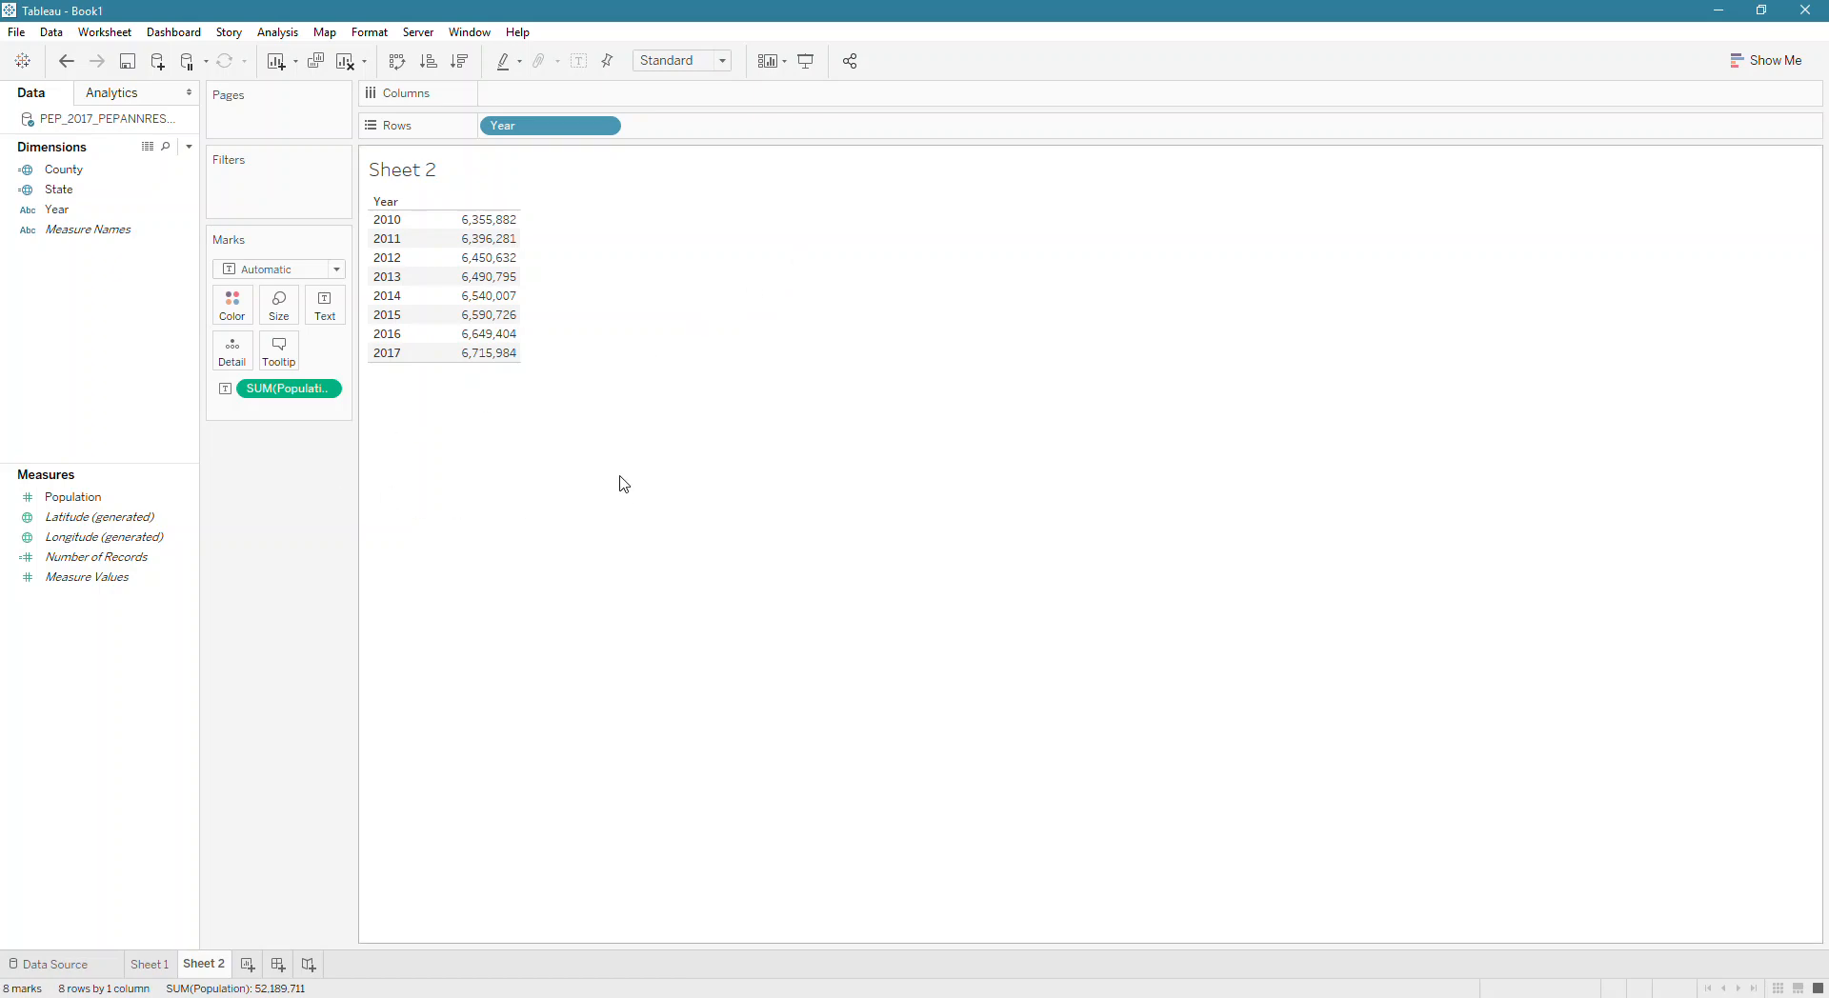
Add the data source to the saved data sources as a .tds file in the repository's 2018.1\en_US-EU folder
right_click(143, 121)
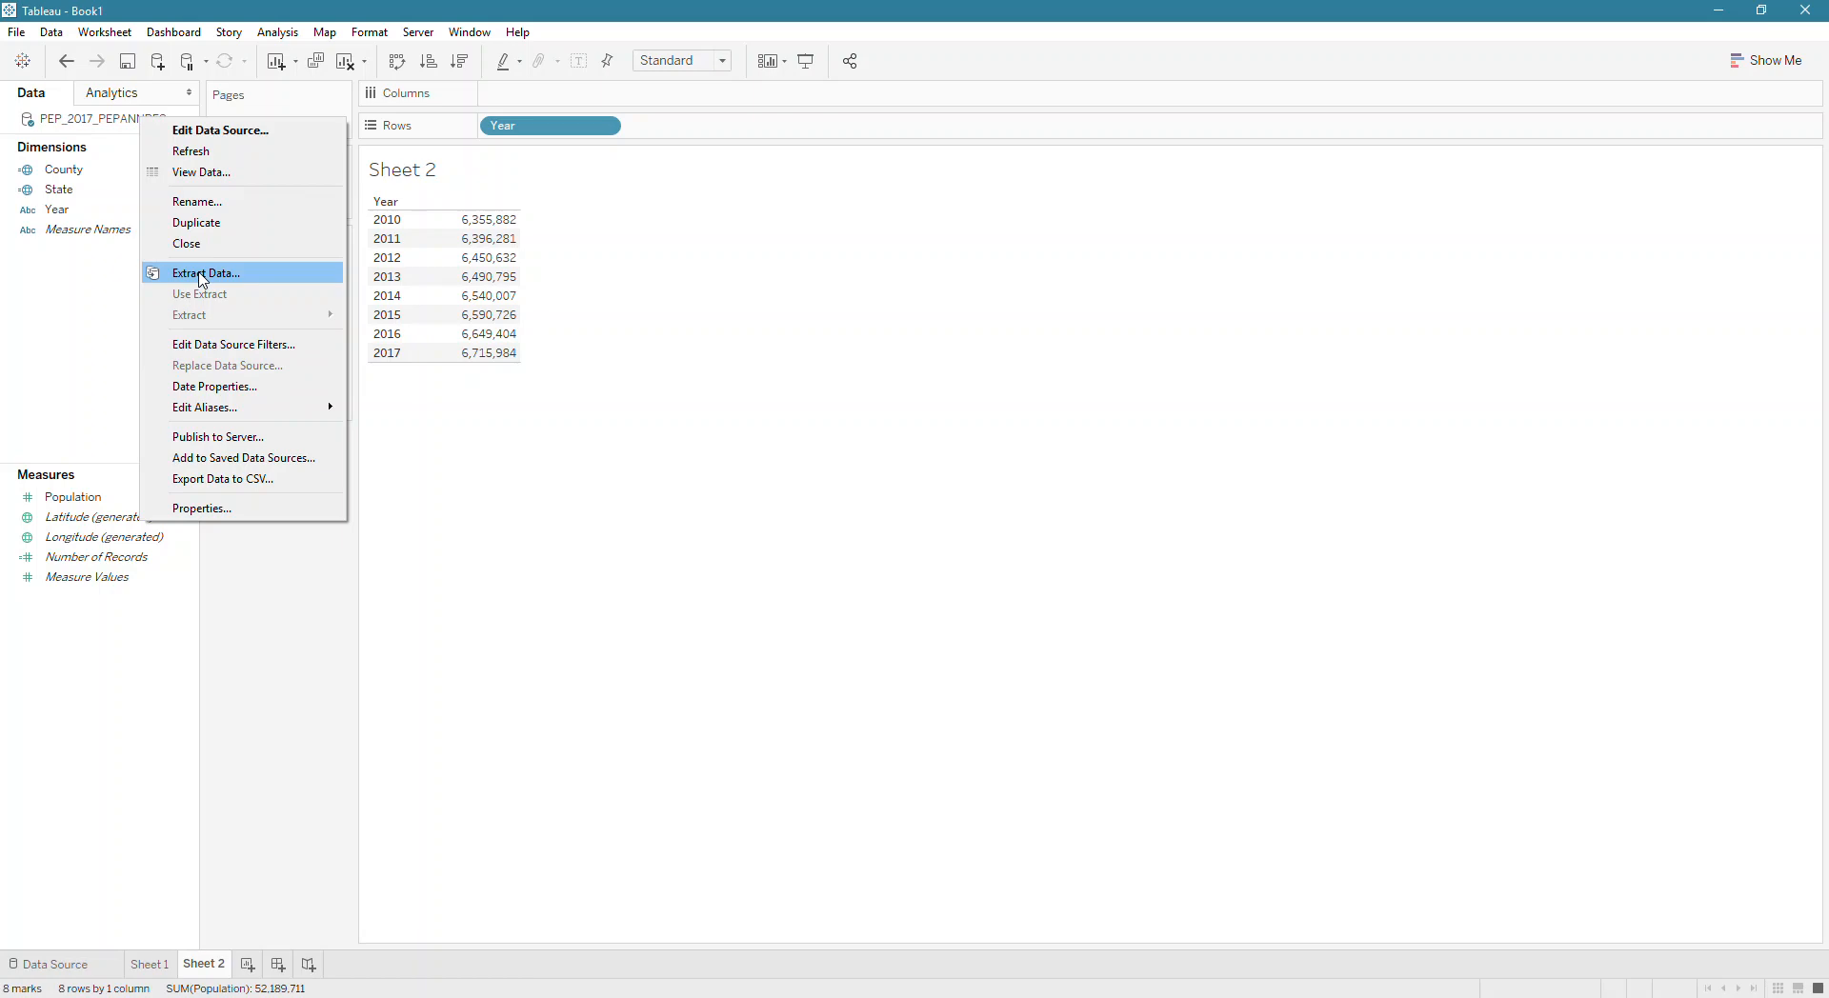
left_click(283, 464)
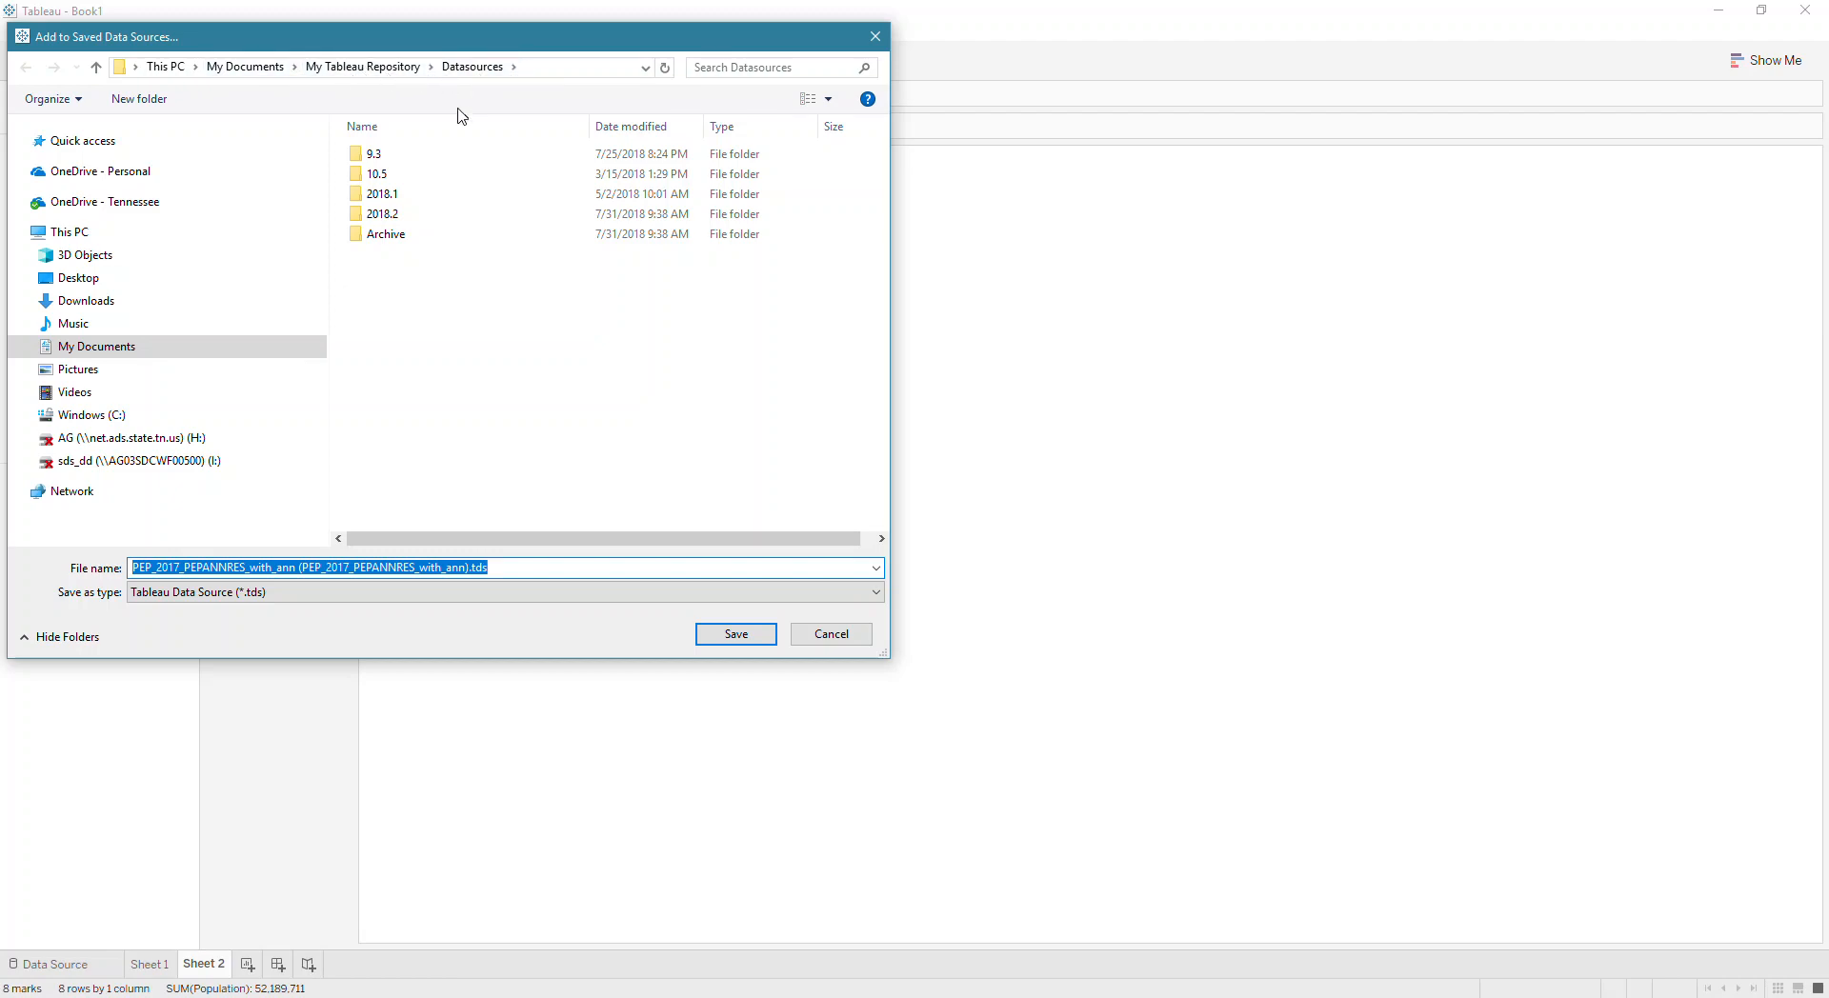
double_click(383, 196)
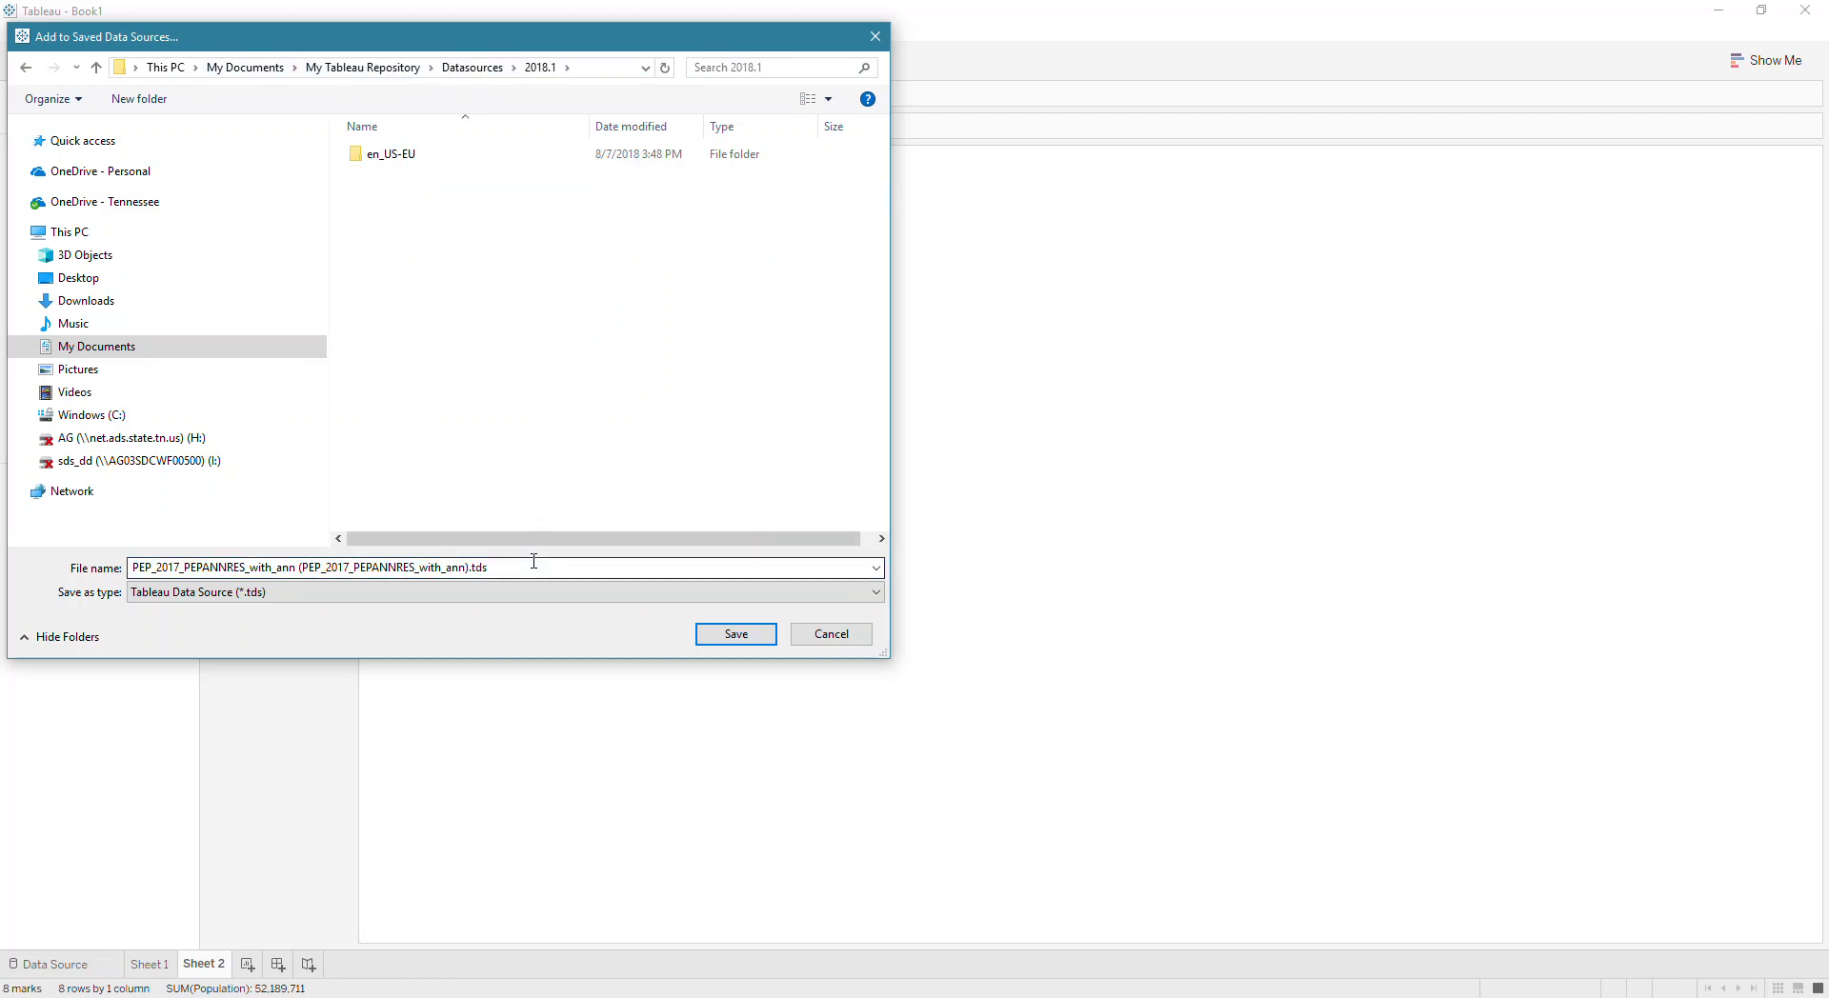
double_click(381, 154)
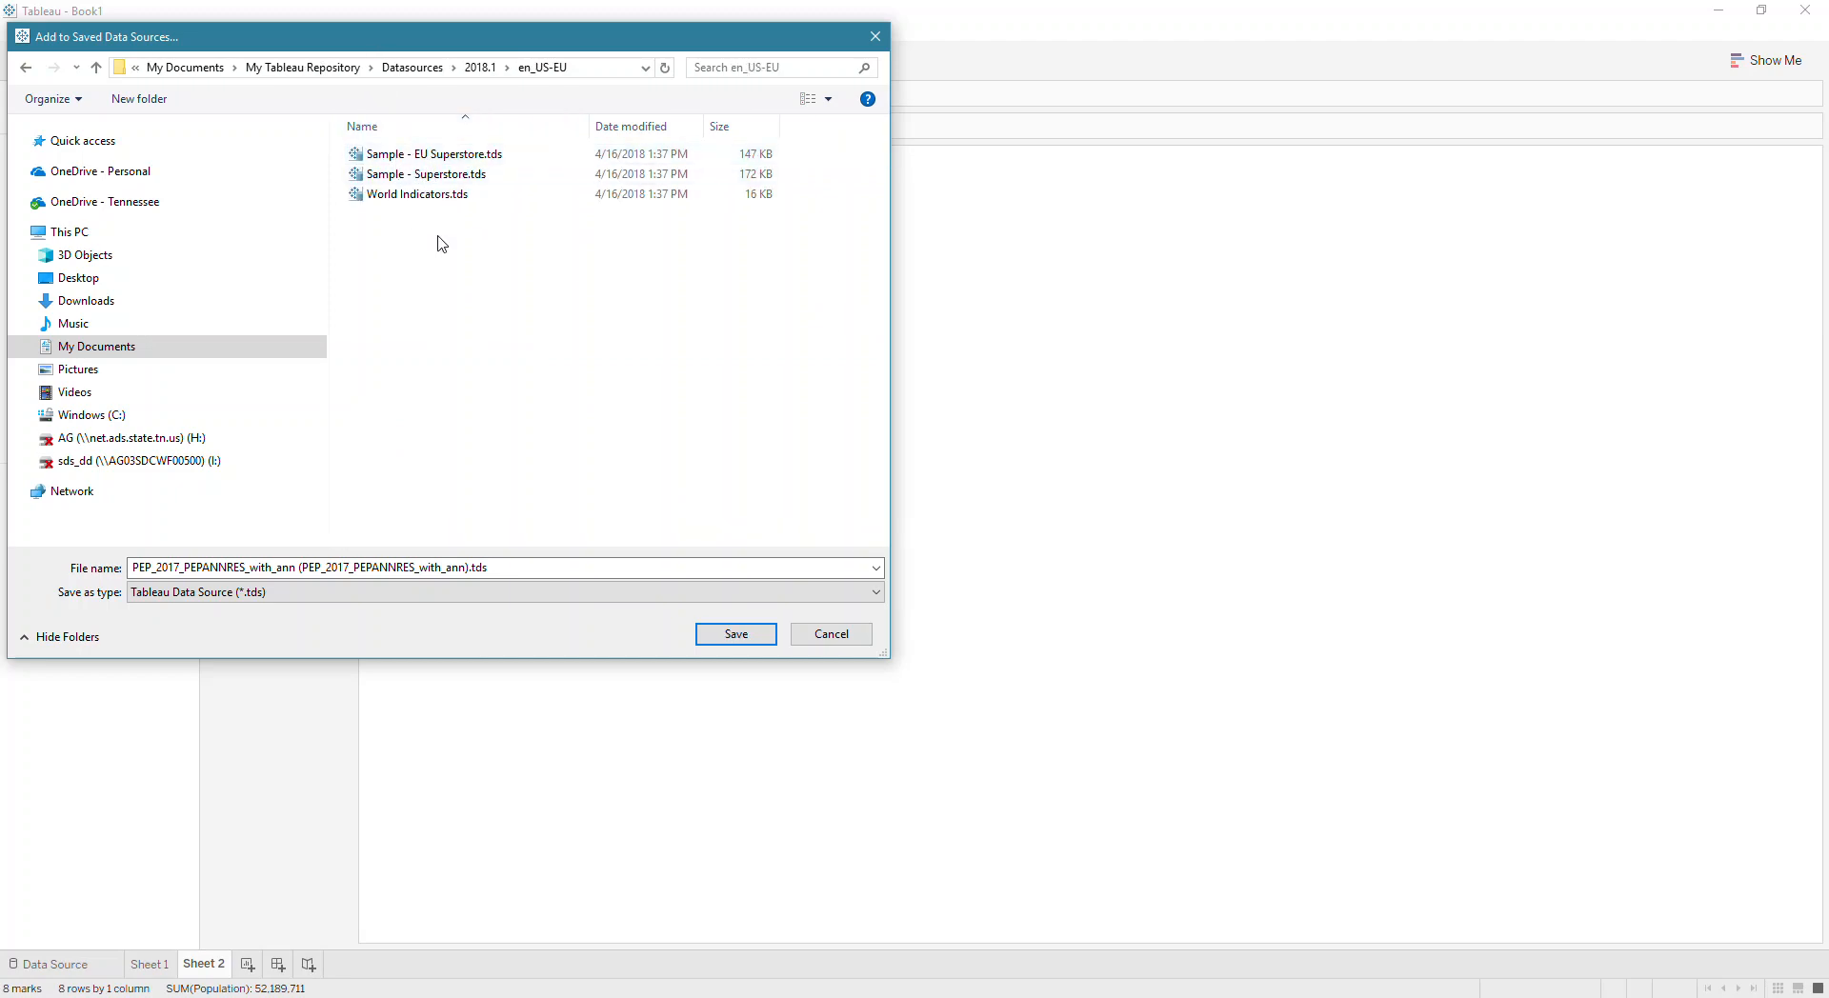
left_click(736, 636)
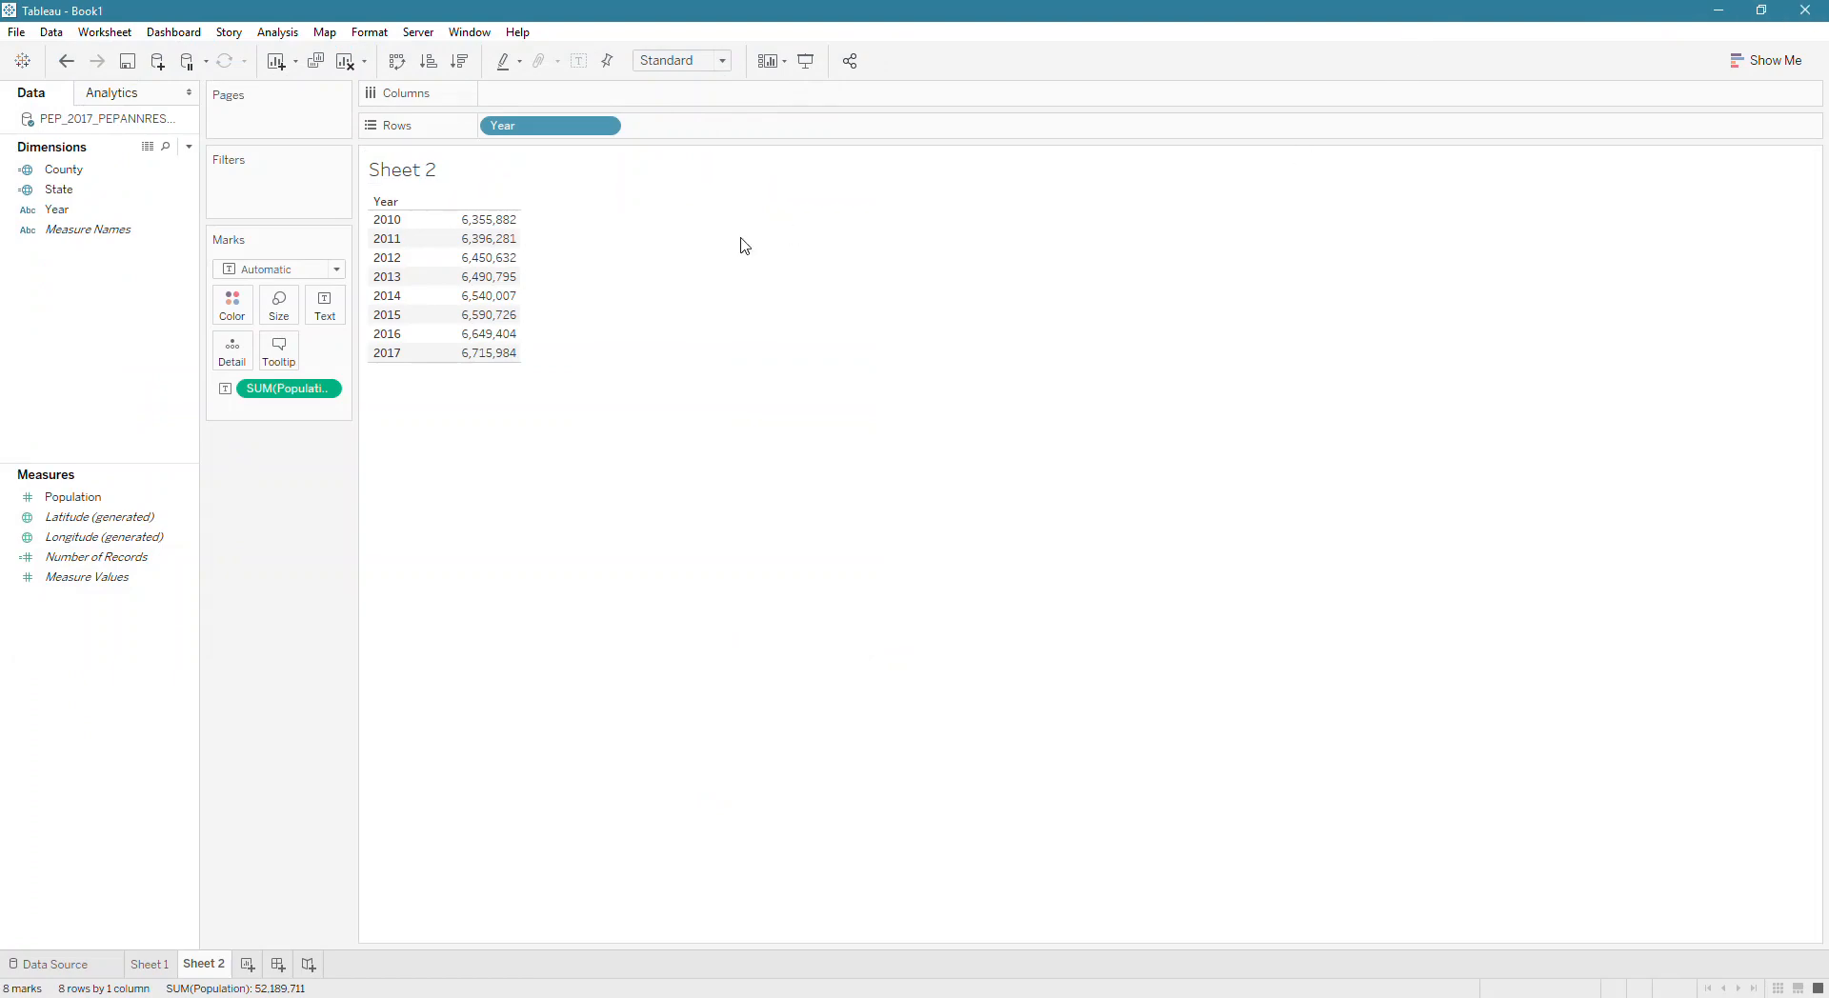
Start saving the workbook as a new file in the Tableau for the Business User folder under OneDrive - Personal's Training Documentation folder
left_click(8, 34)
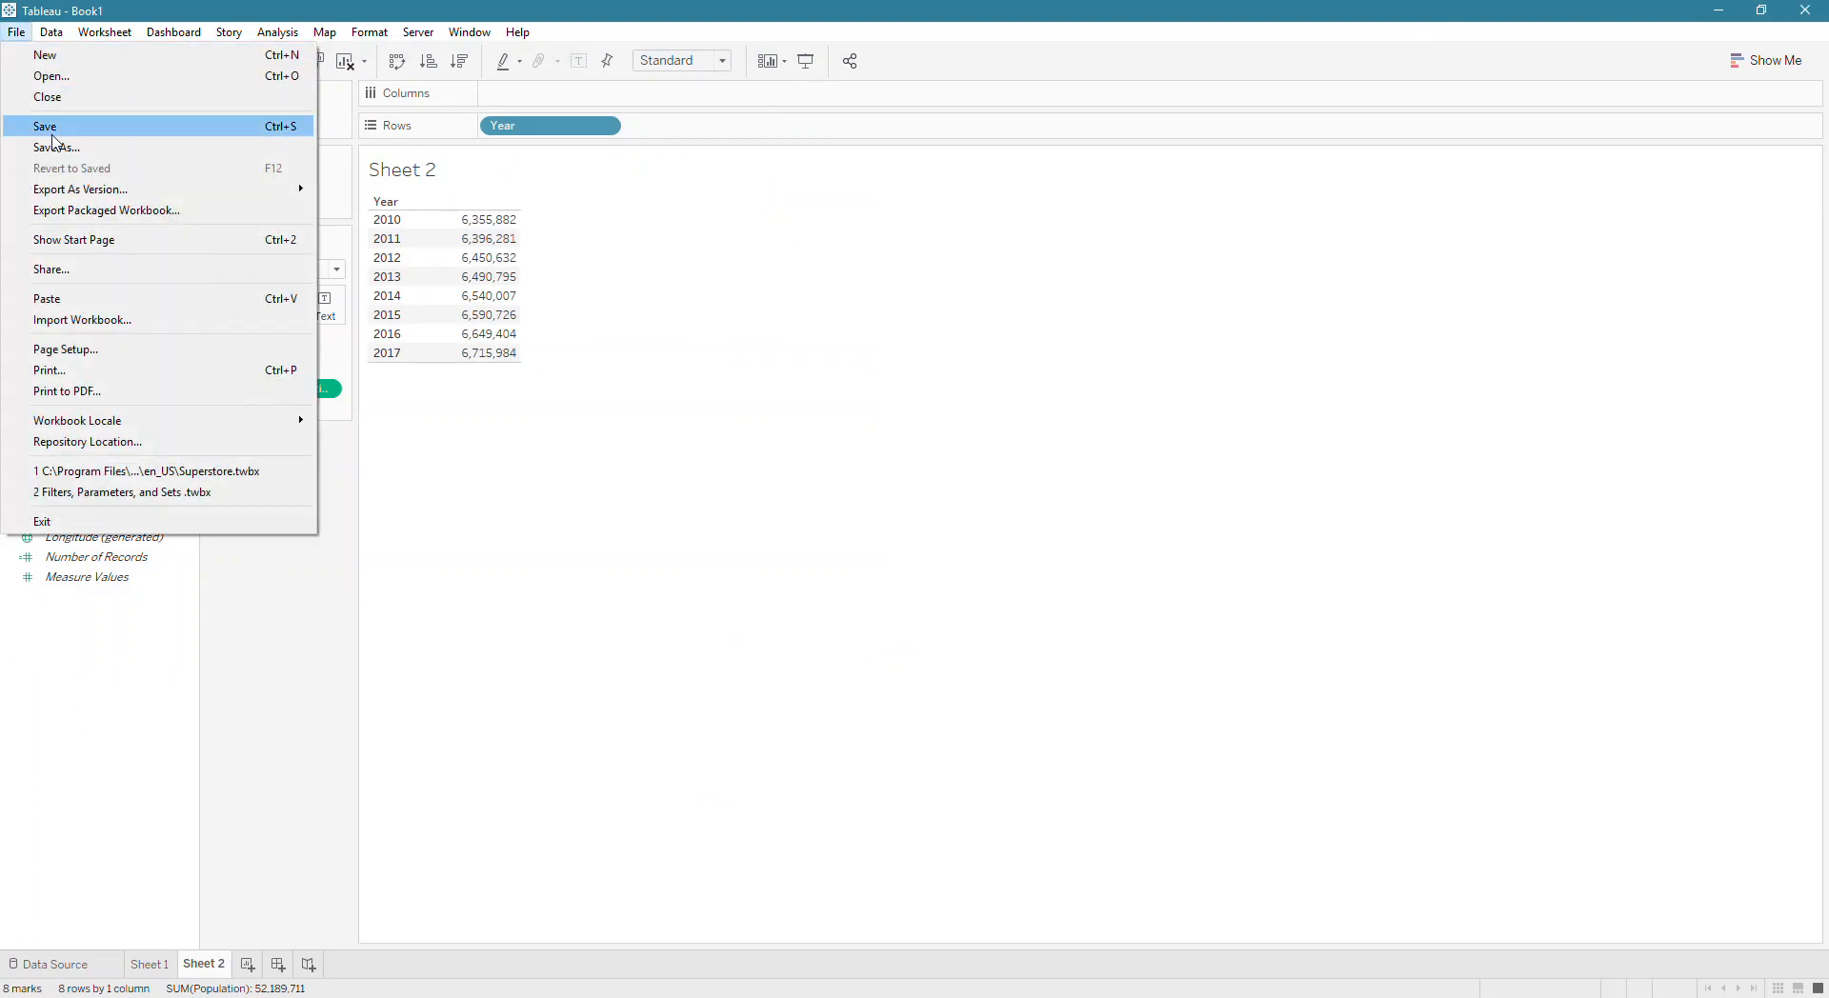
left_click(43, 147)
type("C")
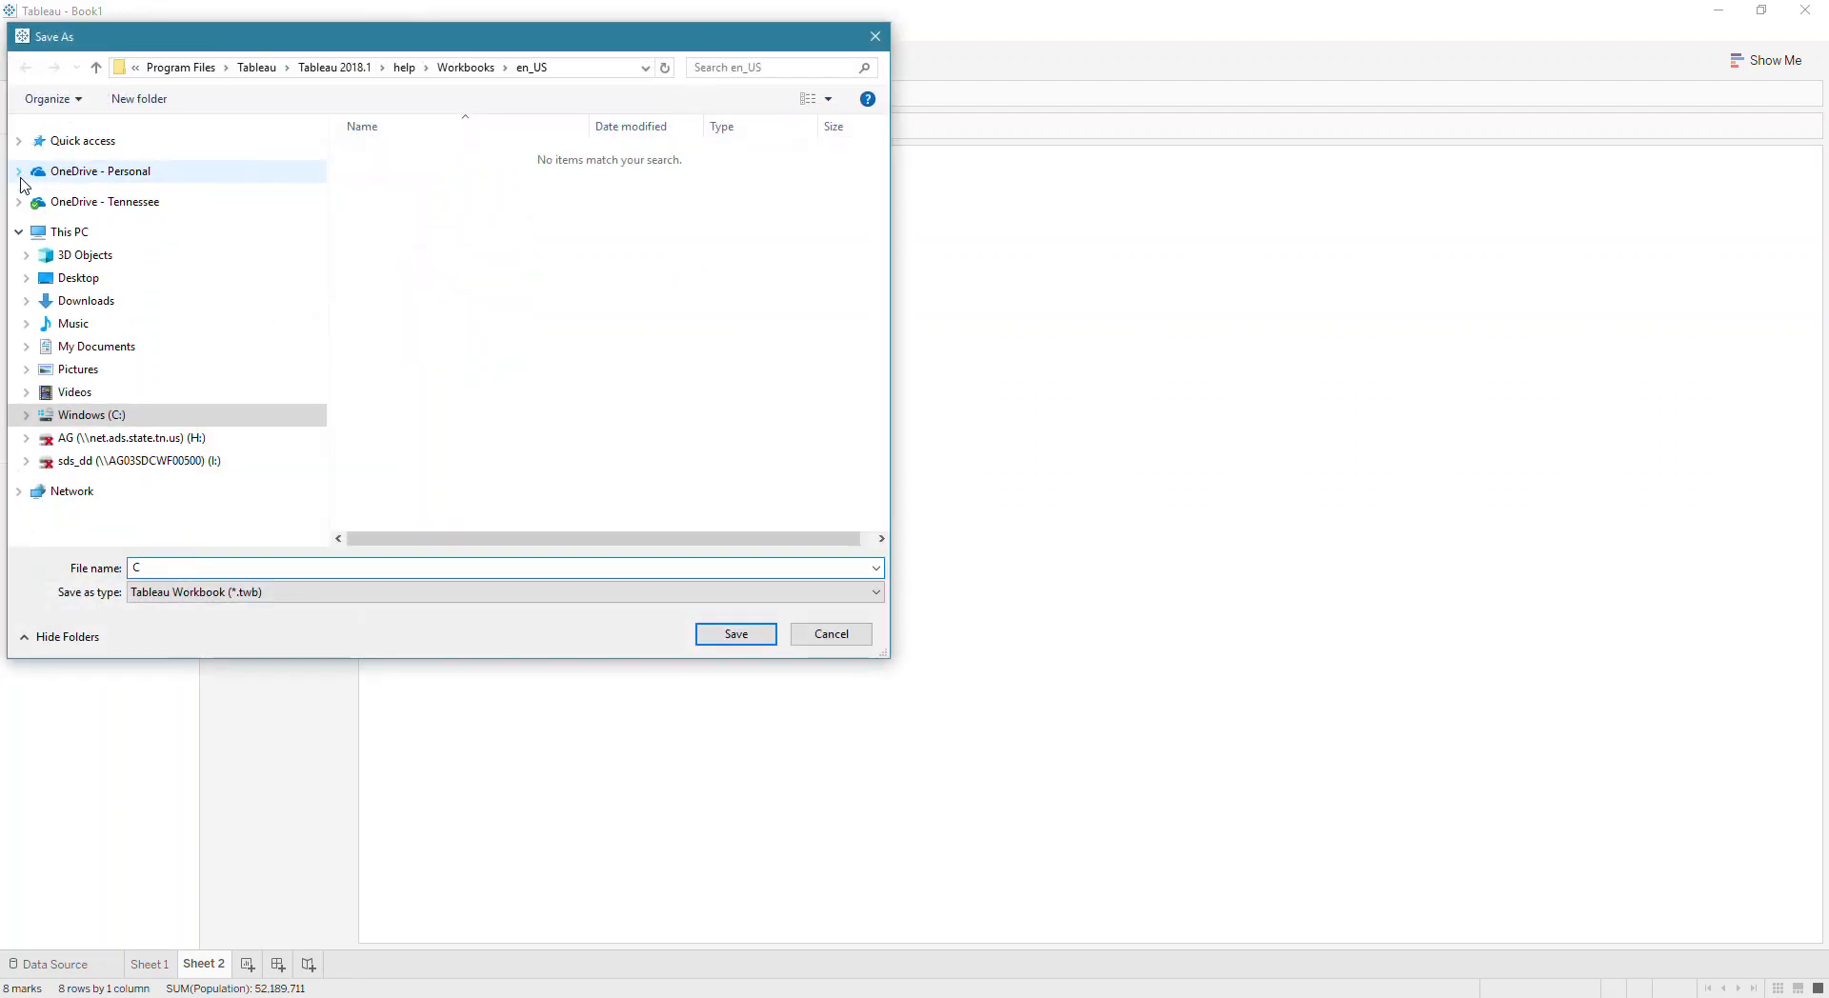
left_click(130, 173)
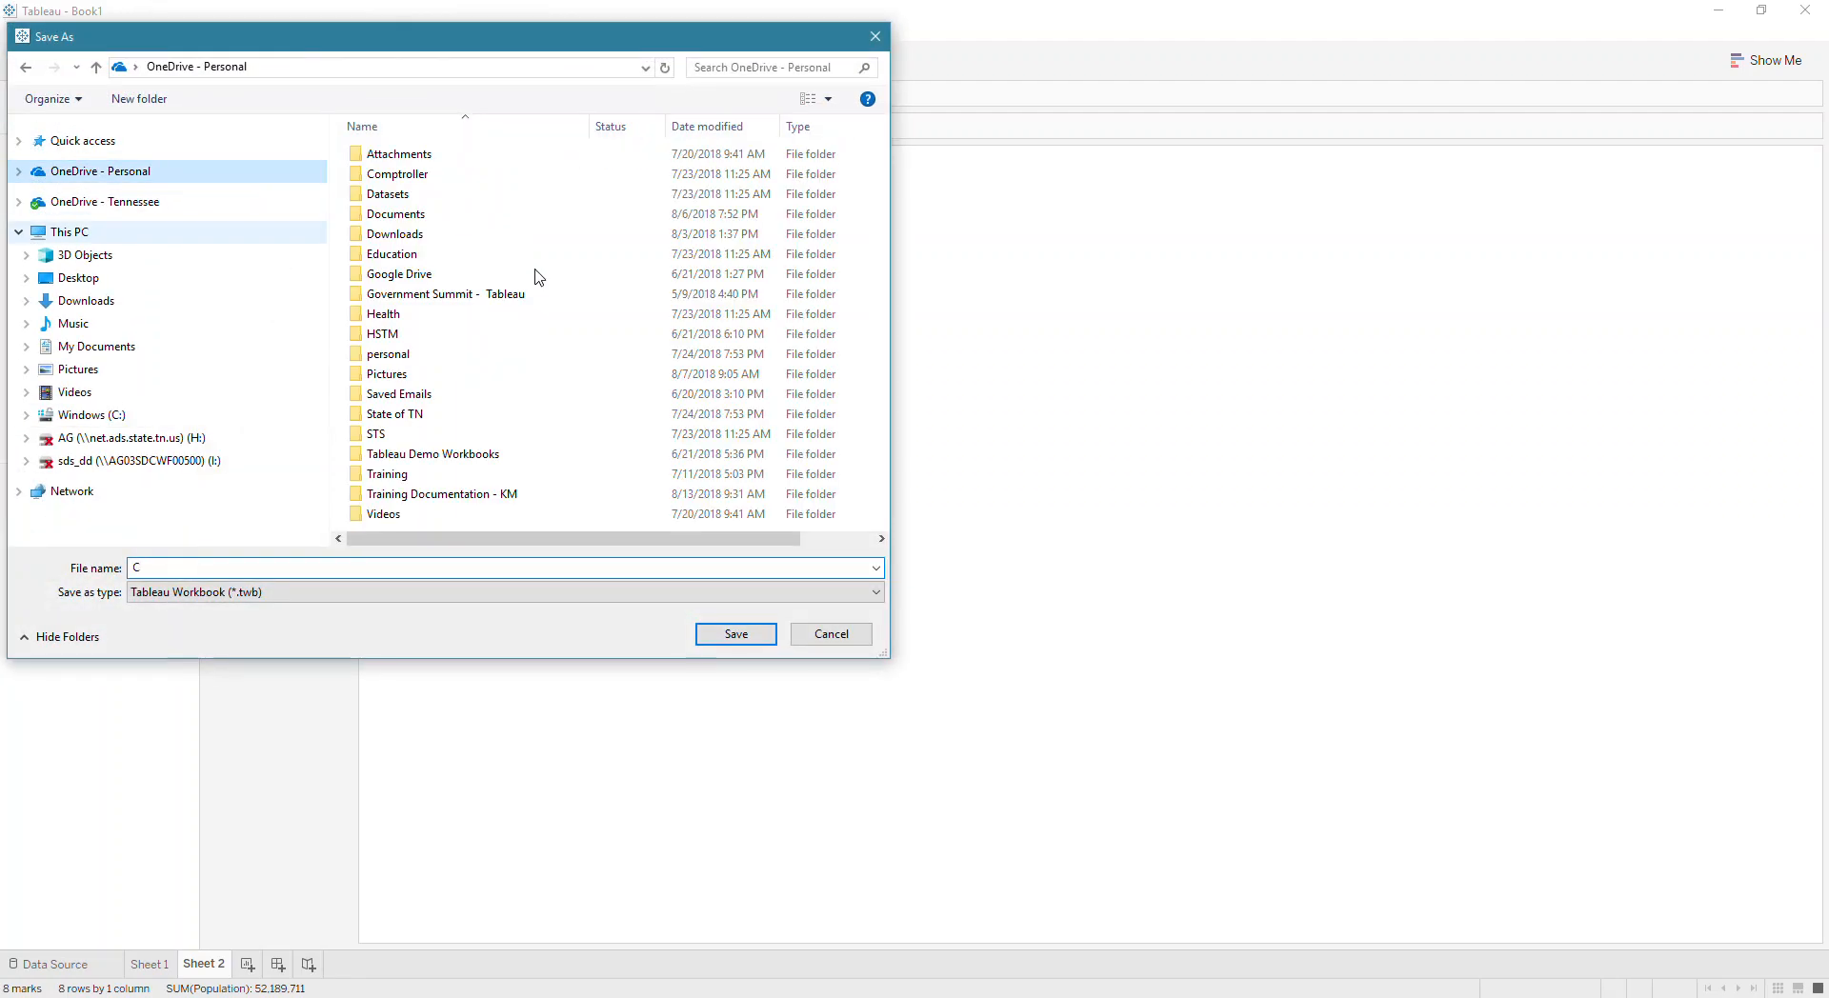
double_click(481, 498)
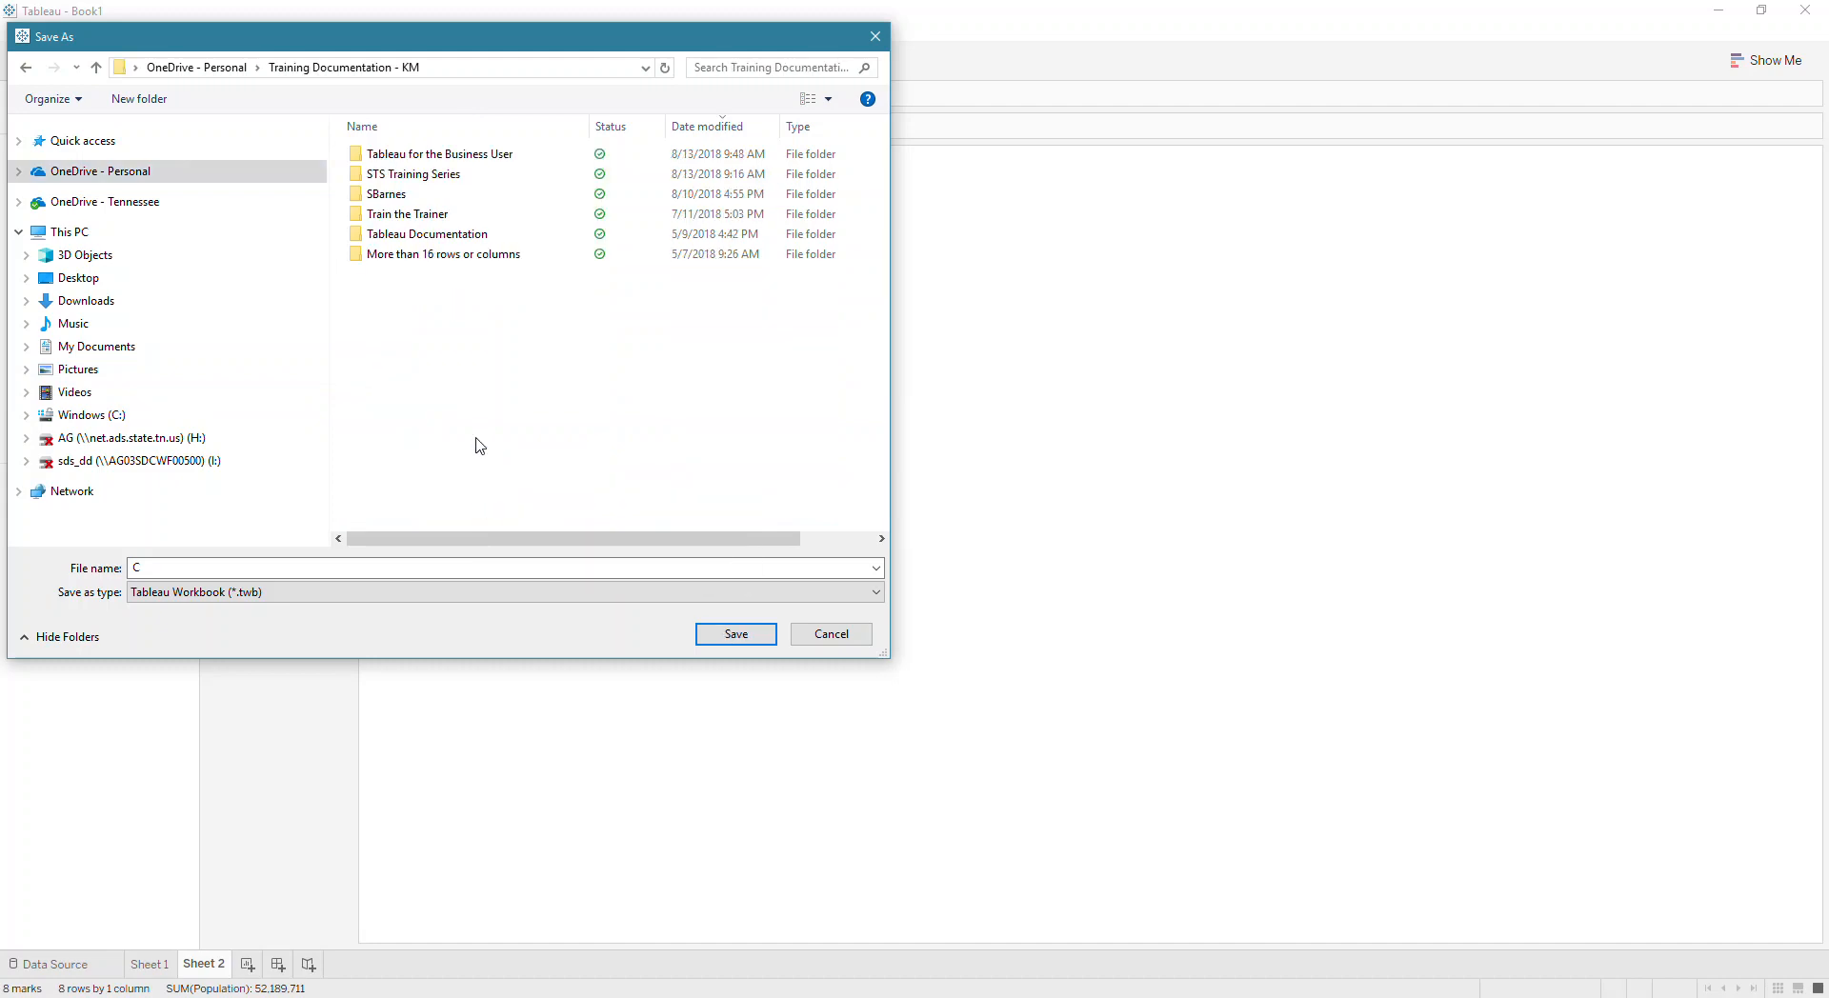
double_click(450, 155)
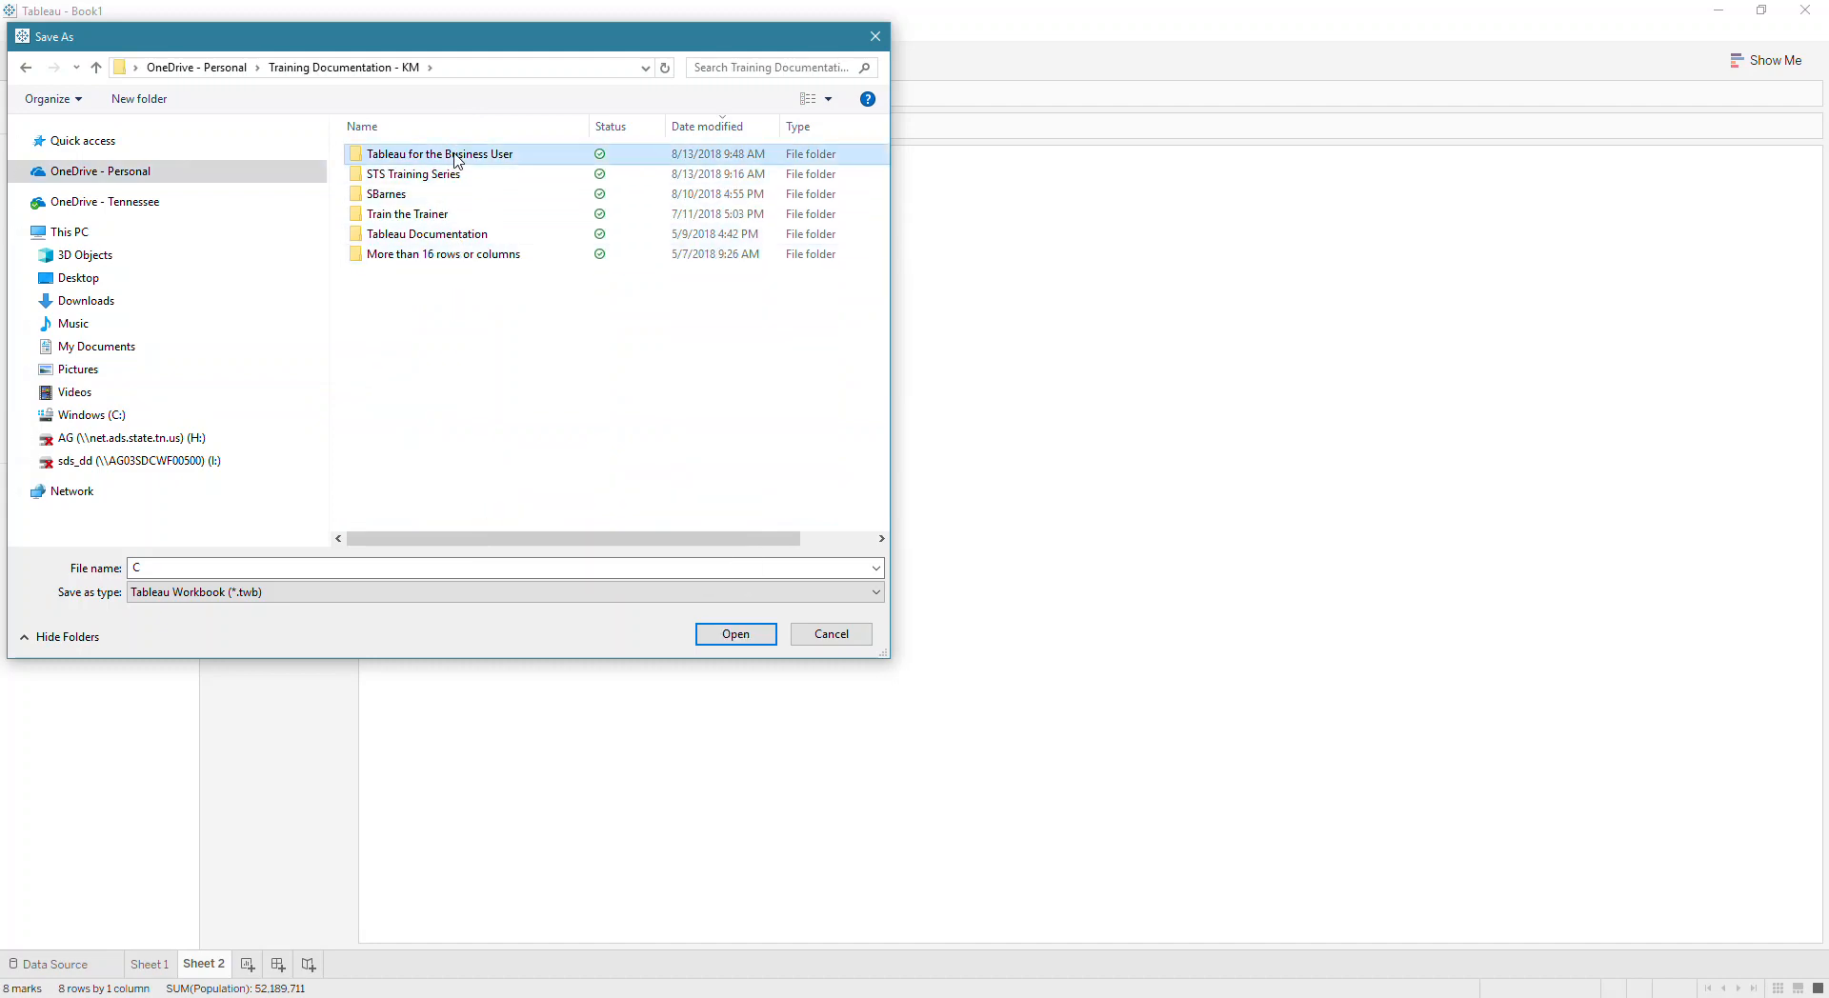
Name the workbook Census Data and save it as a Tableau Workbook (*.twb)
left_click_drag(168, 569, 54, 548)
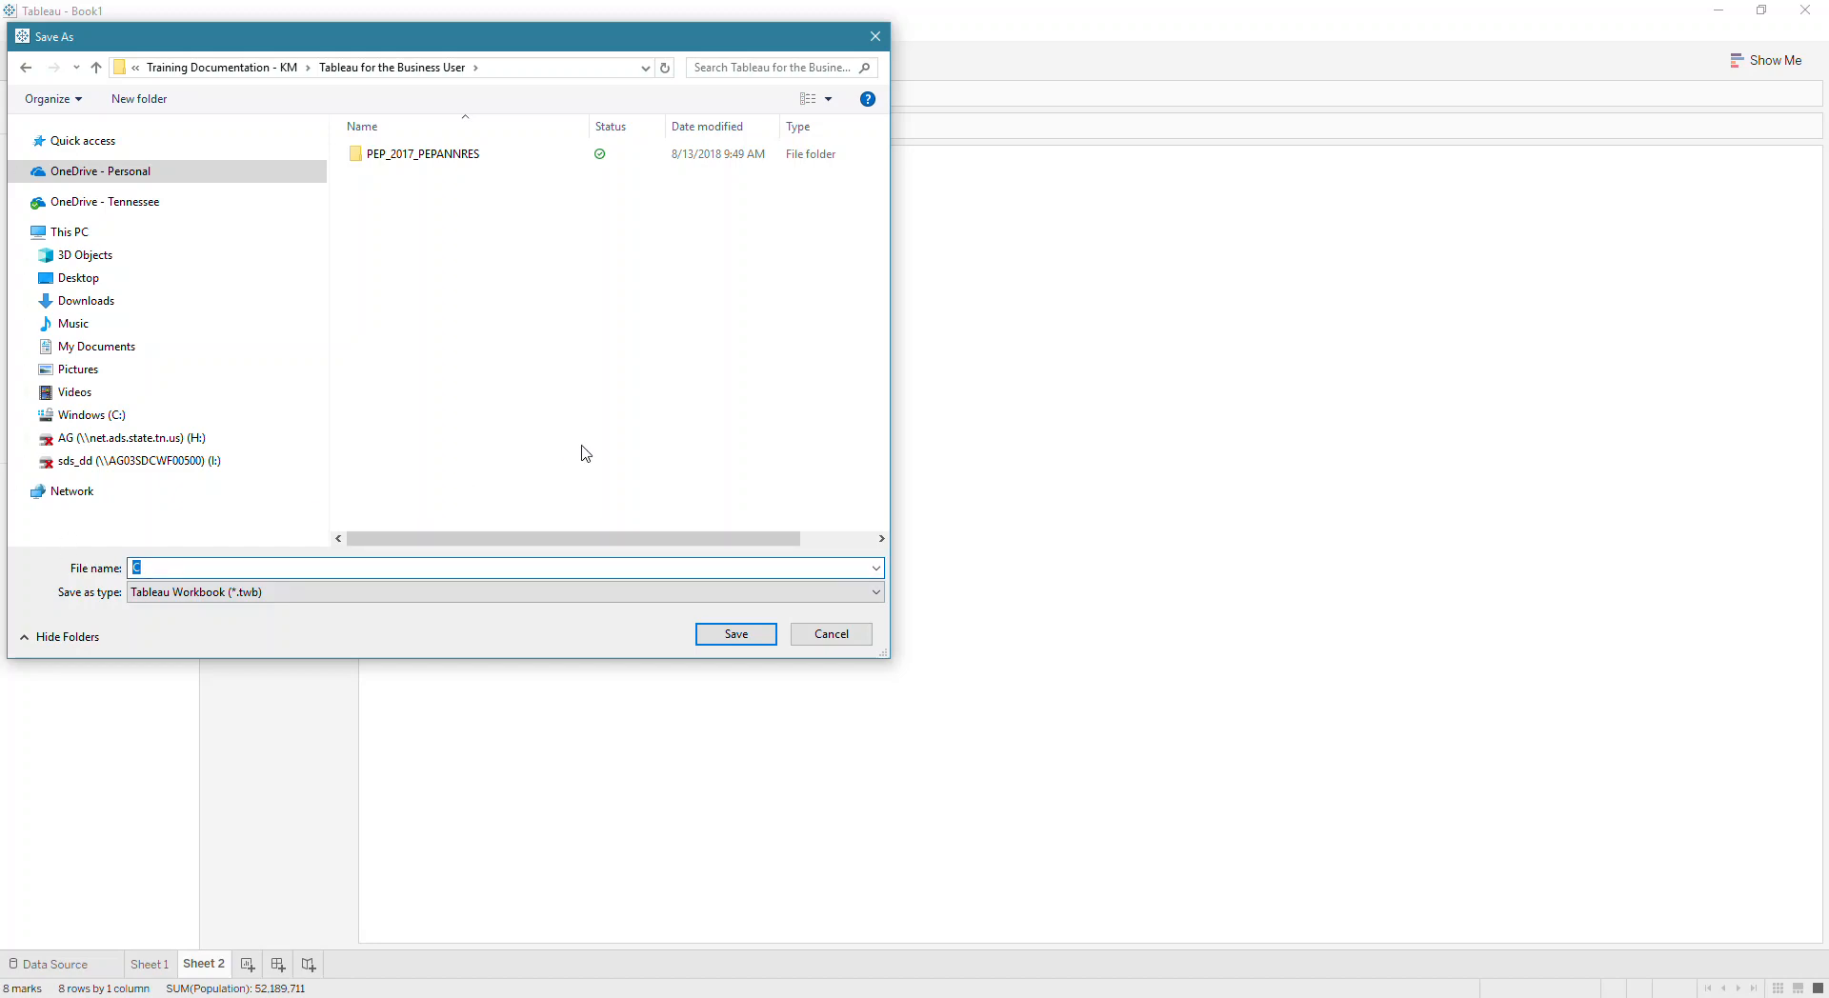
type("Con")
key("BackSpace")
key("BackSpace")
key("BackSpace")
key("BackSpace")
key("BackSpace")
key("Tab")
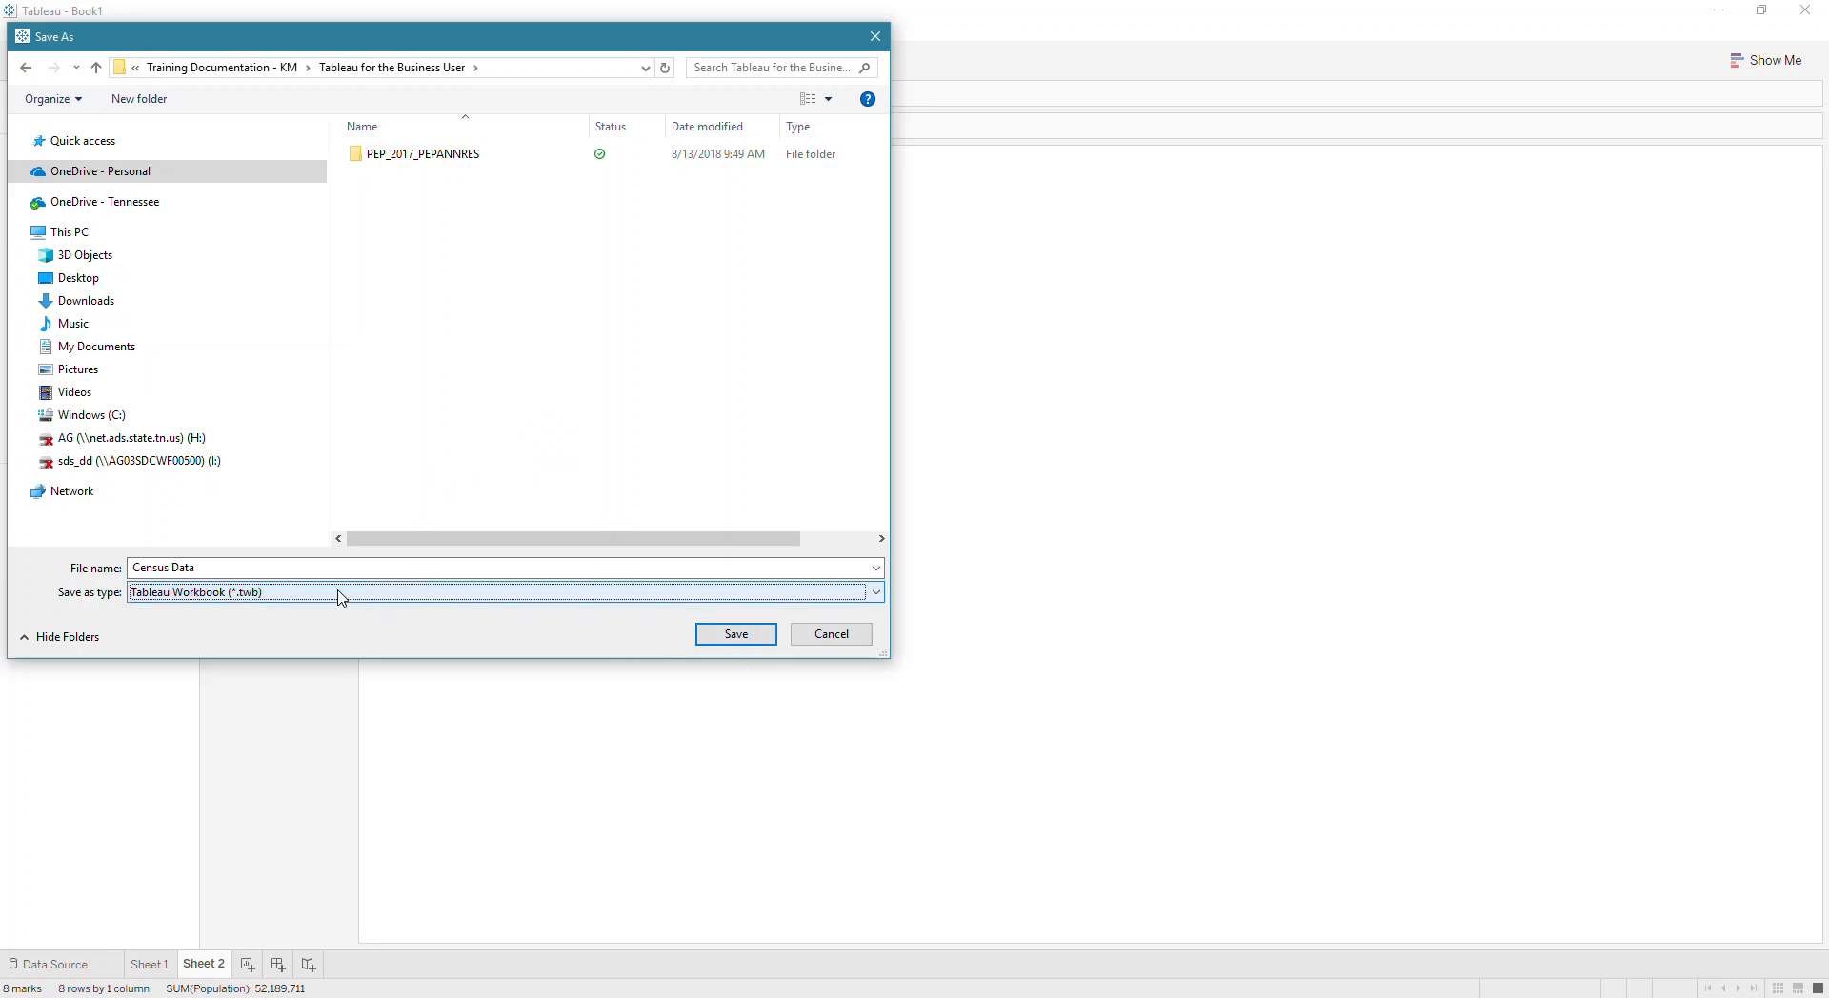
left_click(734, 636)
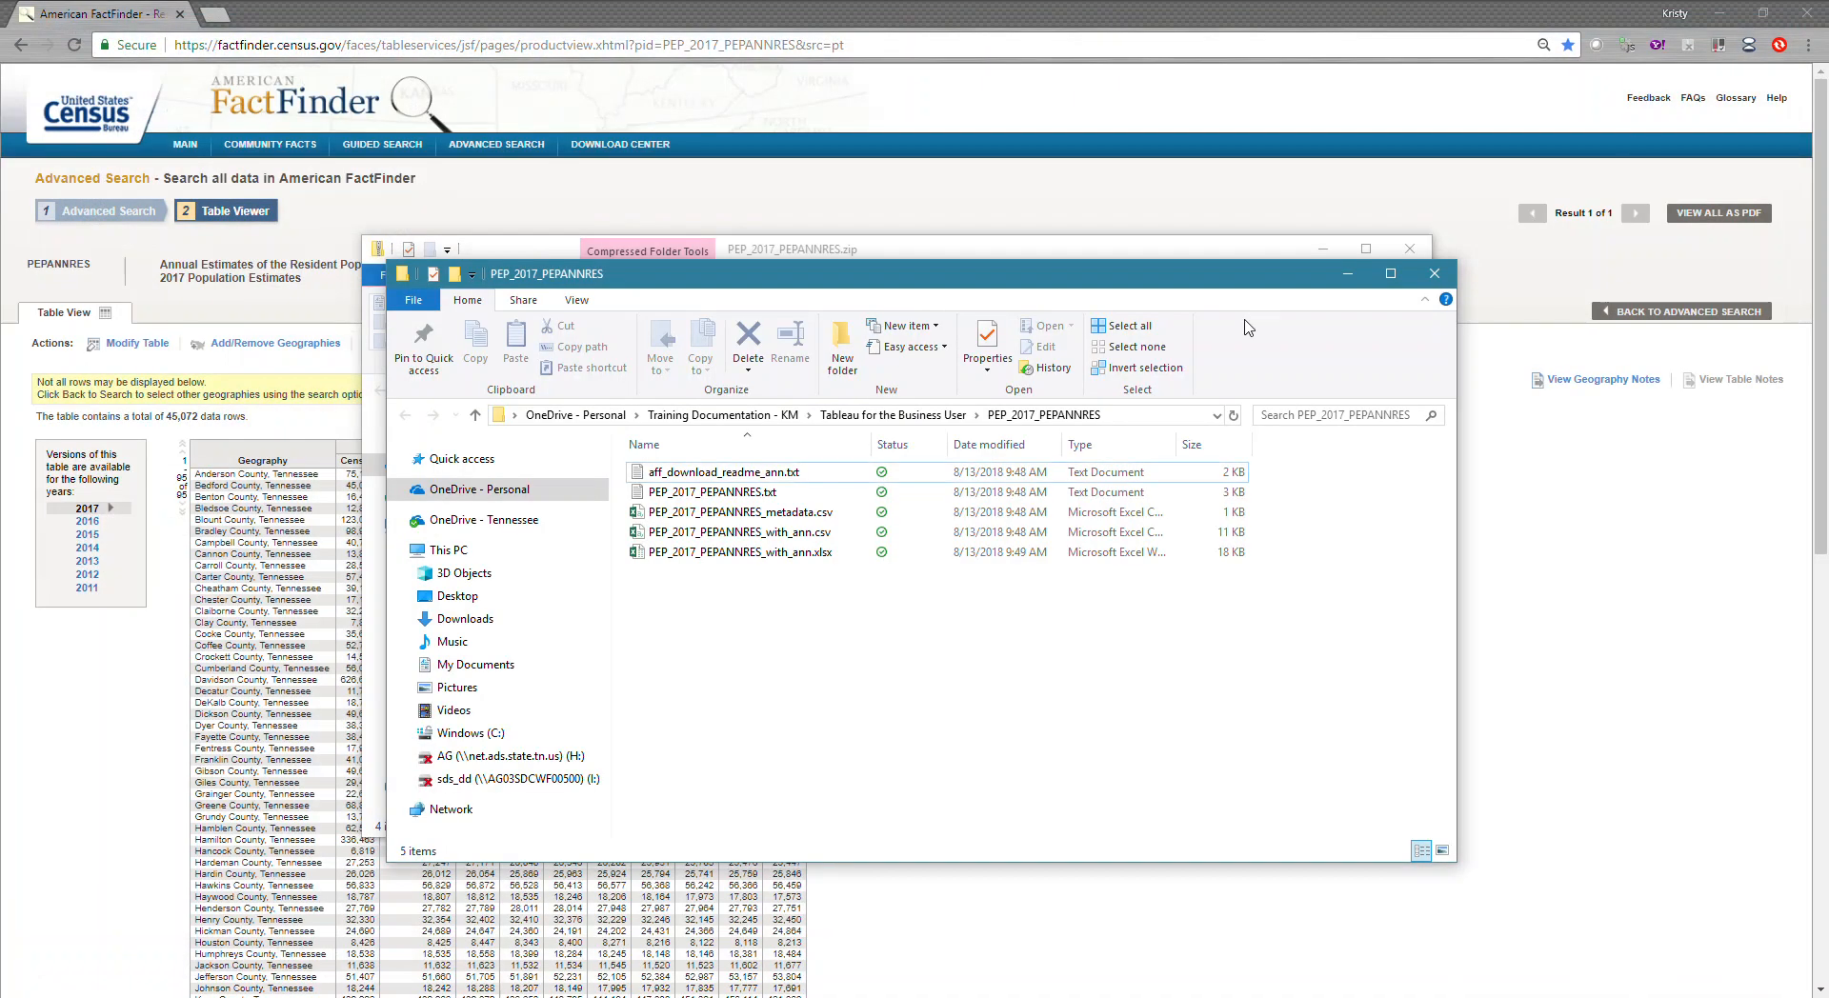
Relaunch Tableau and, after dismissing the file recovery list, connect to the saved PEP_2017_PEPANNRES data source
left_click(583, 997)
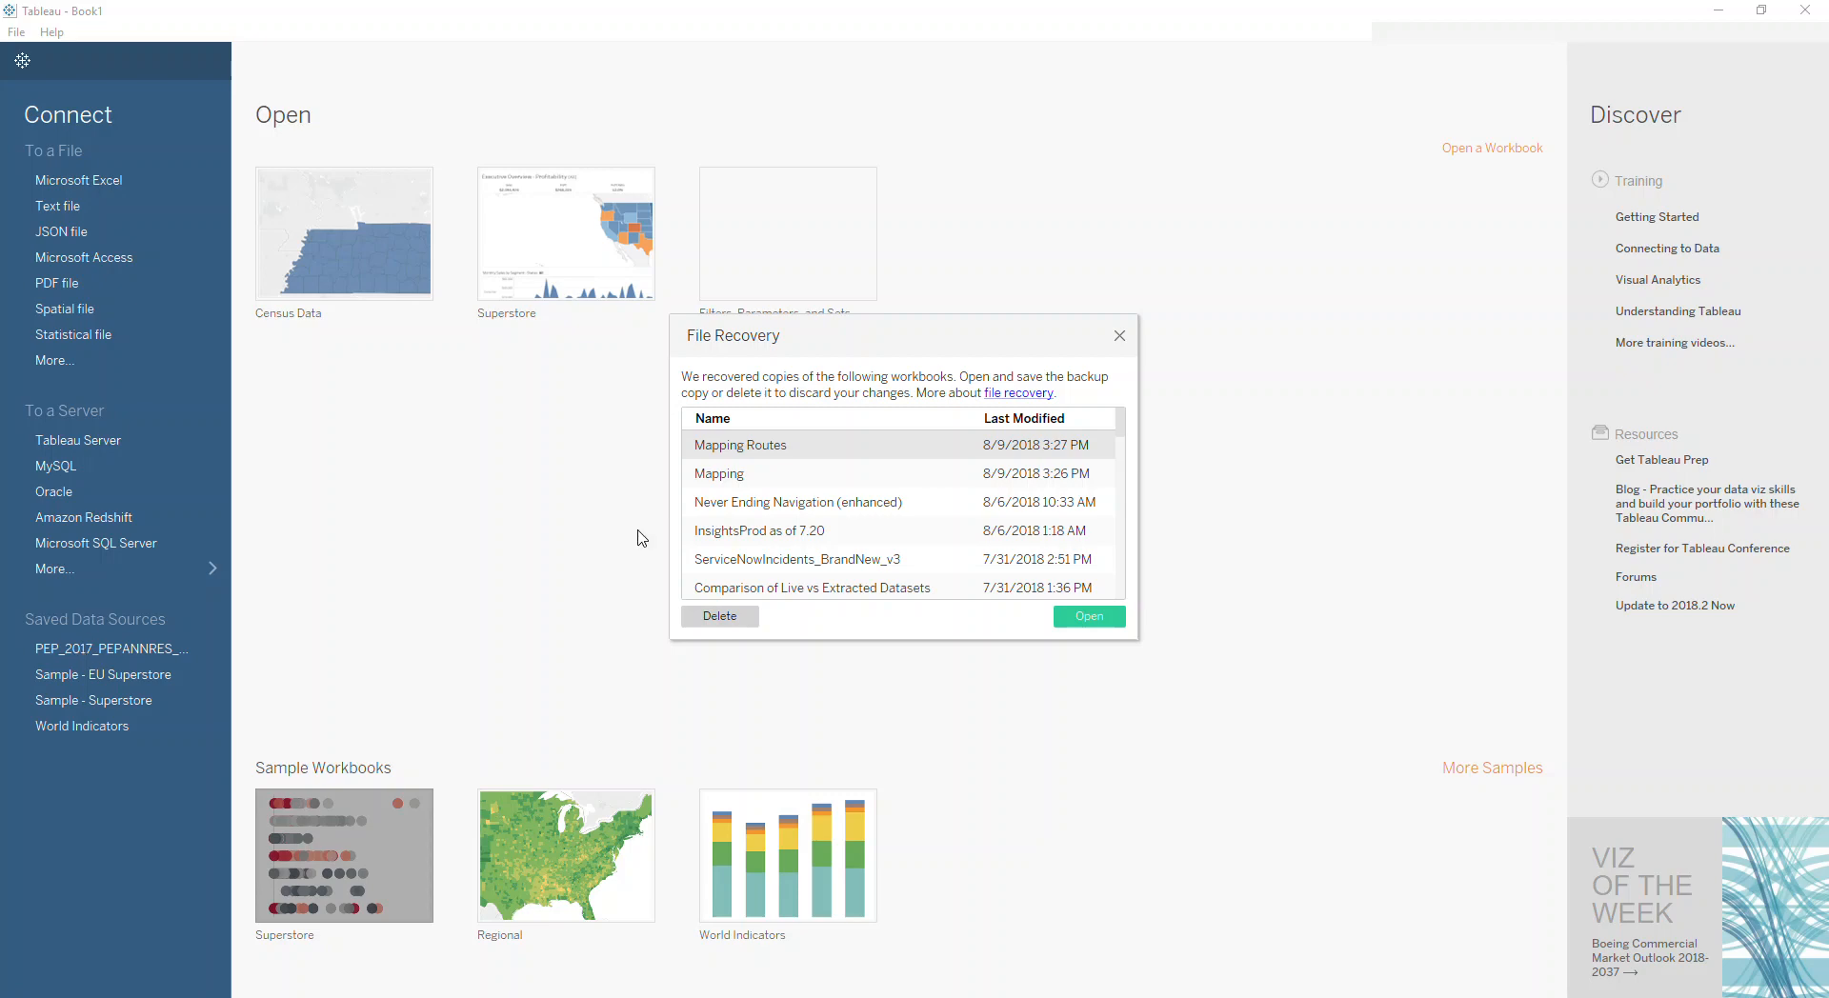
left_click(1125, 338)
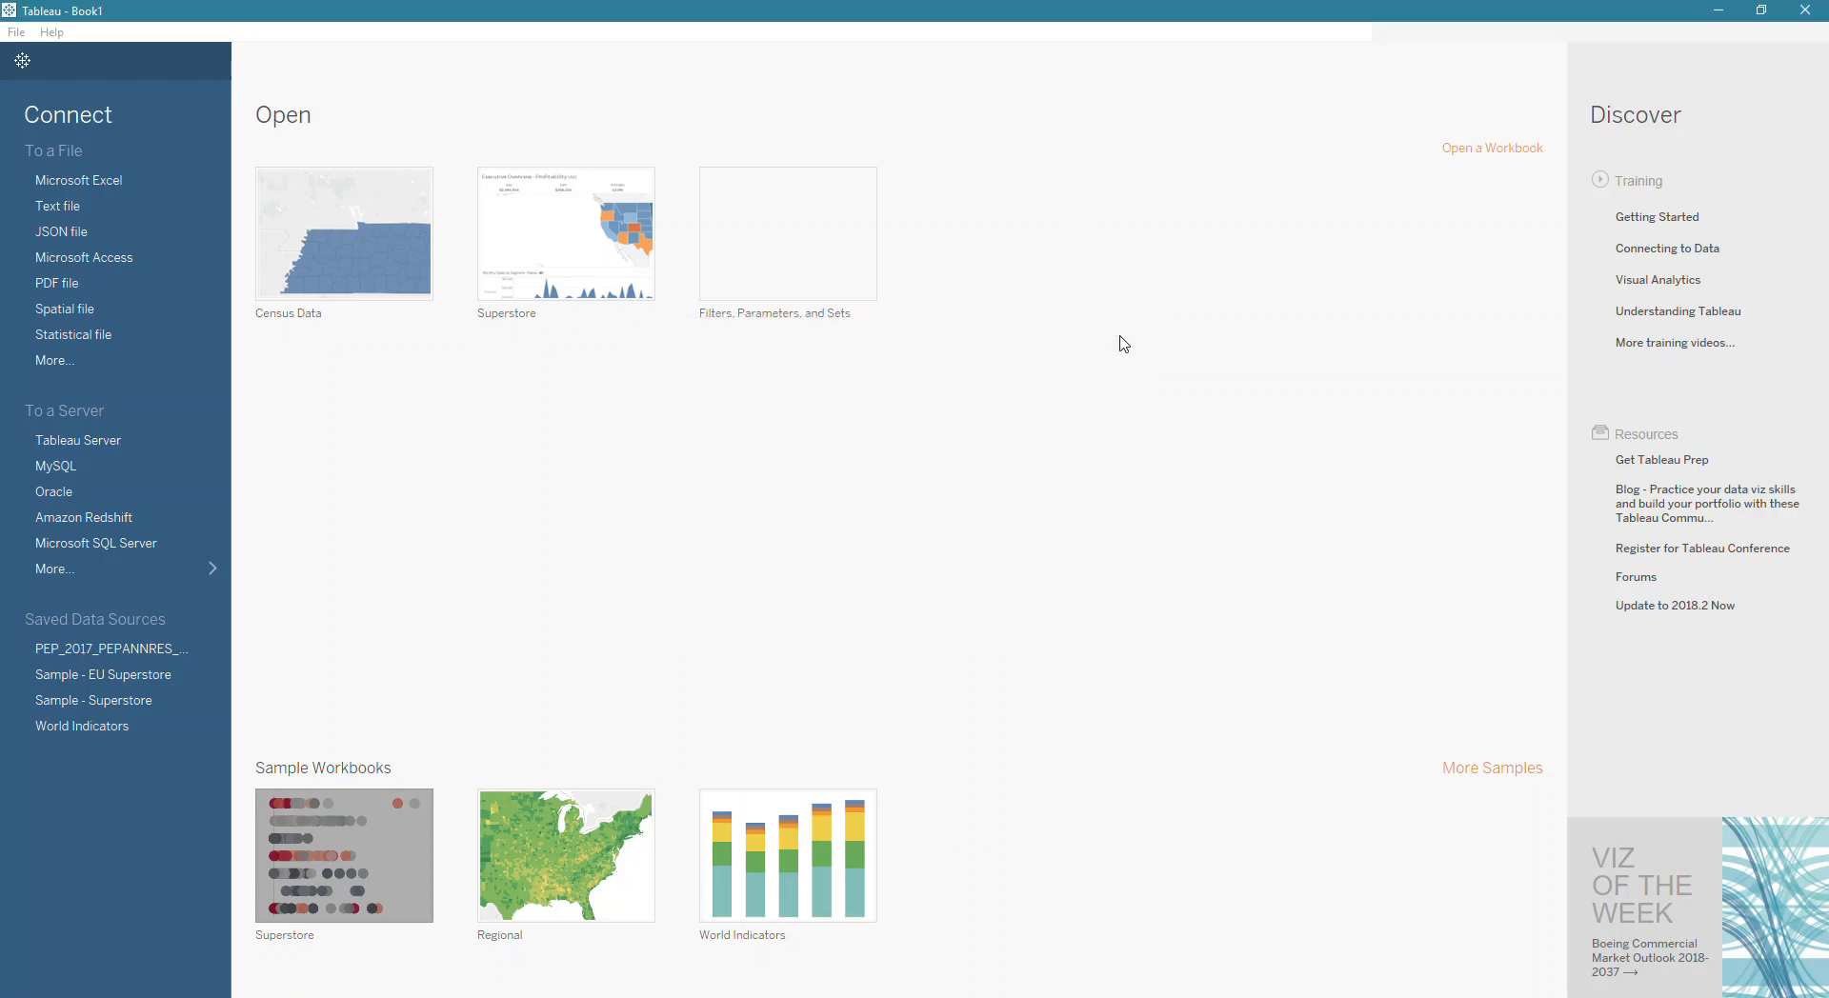
left_click(134, 648)
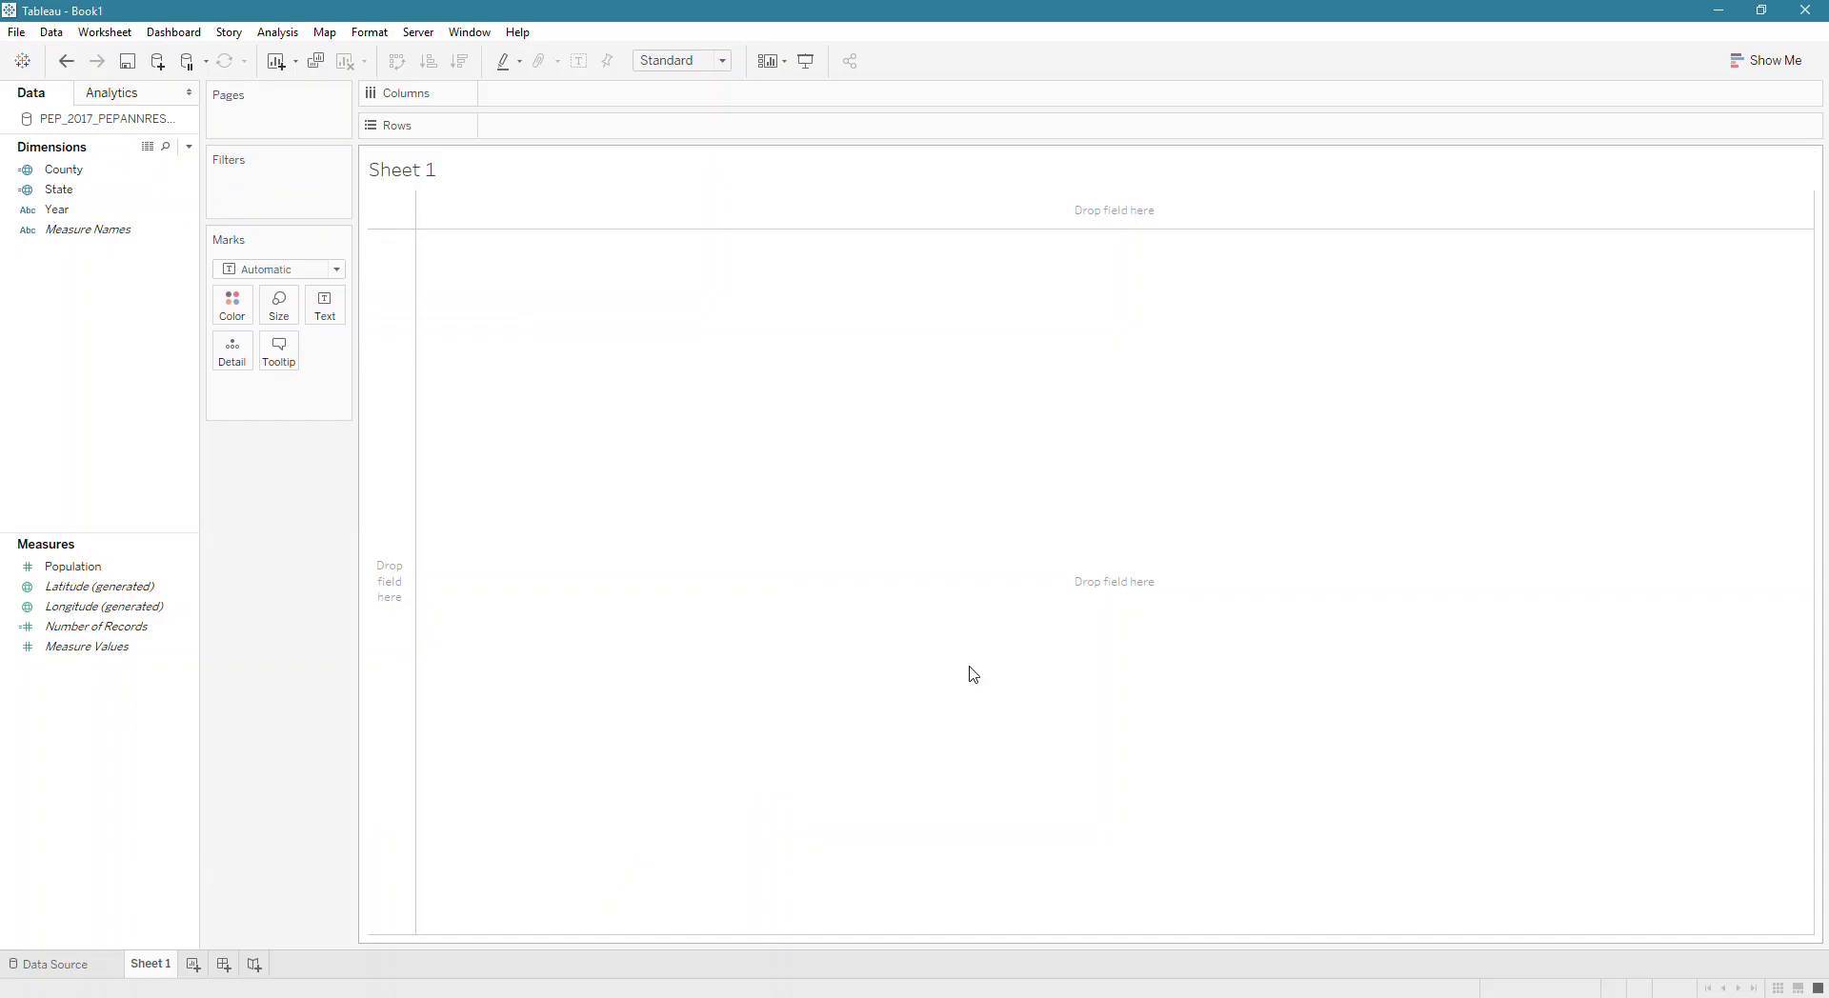